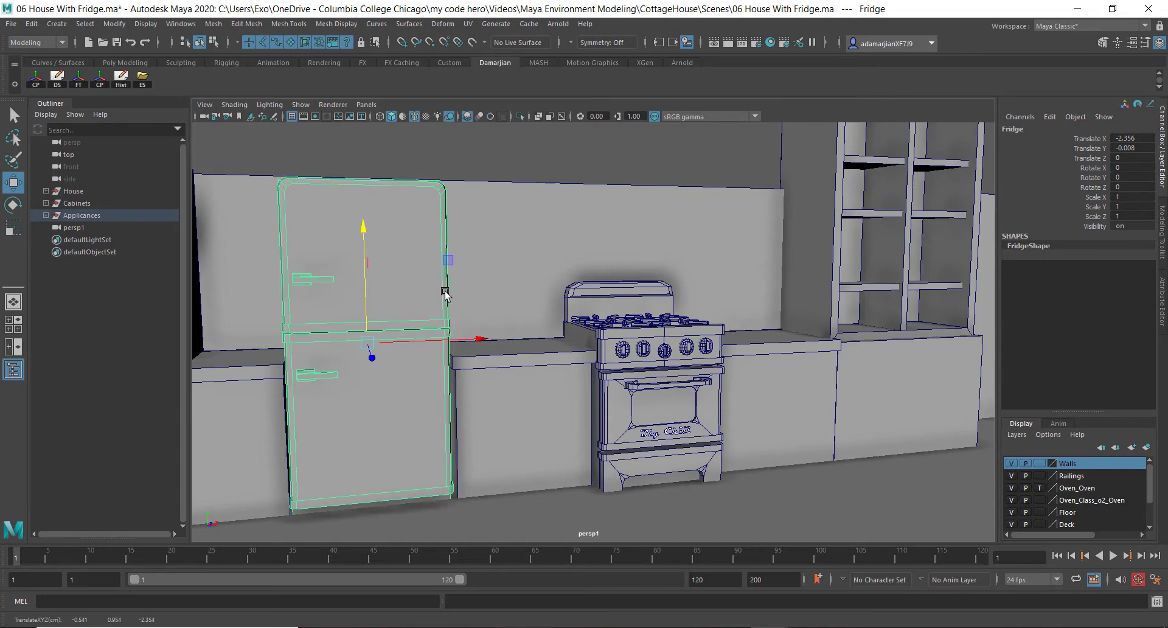
Open the UV Editor to inspect the fridge's UV layout, then close it
alt+drag(446, 294, 499, 339)
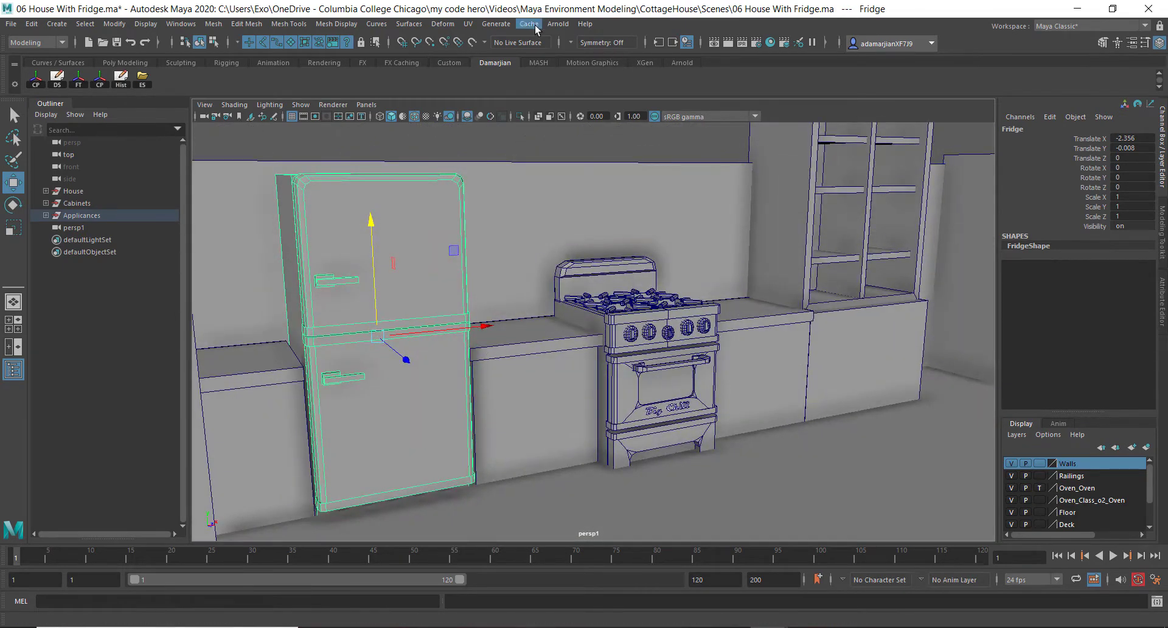
click(471, 23)
click(487, 42)
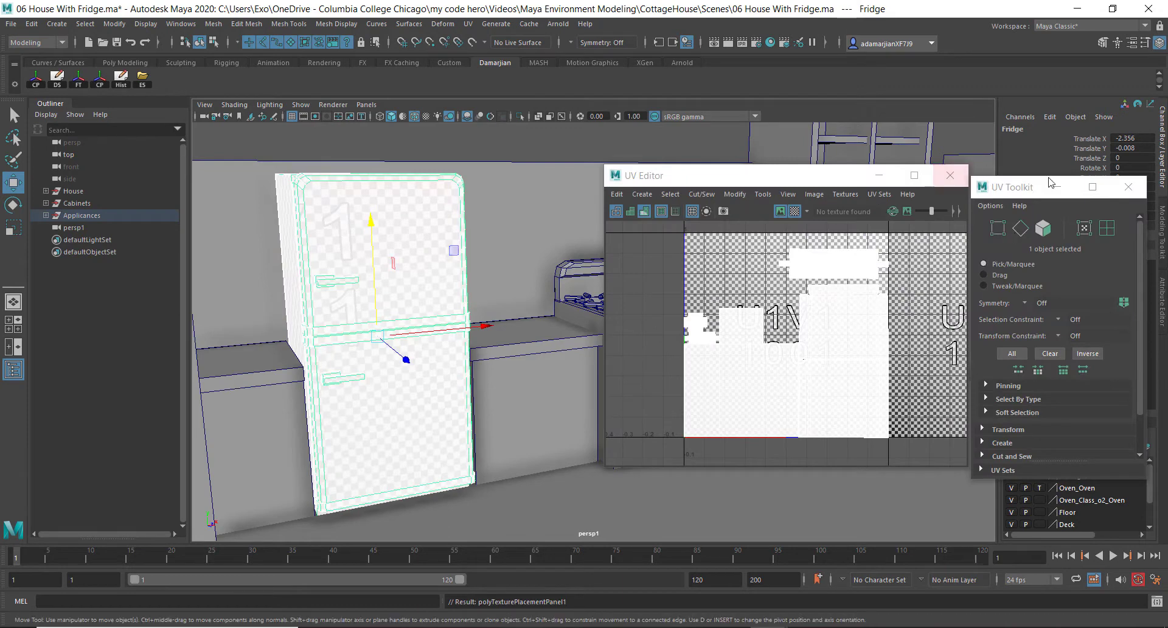
drag(1025, 196, 965, 234)
click(1126, 176)
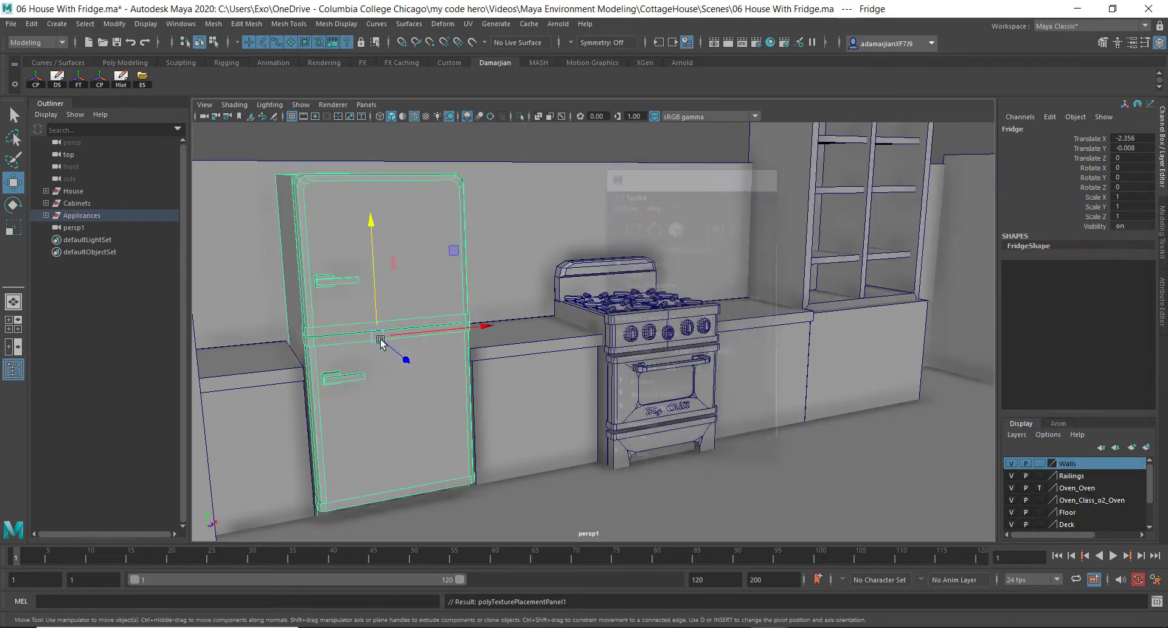
Select the oven and inspect its UV layout in the UV Editor before closing it
right_click(396, 243)
alt+drag(426, 240, 400, 245)
scroll(438, 255, up, 5)
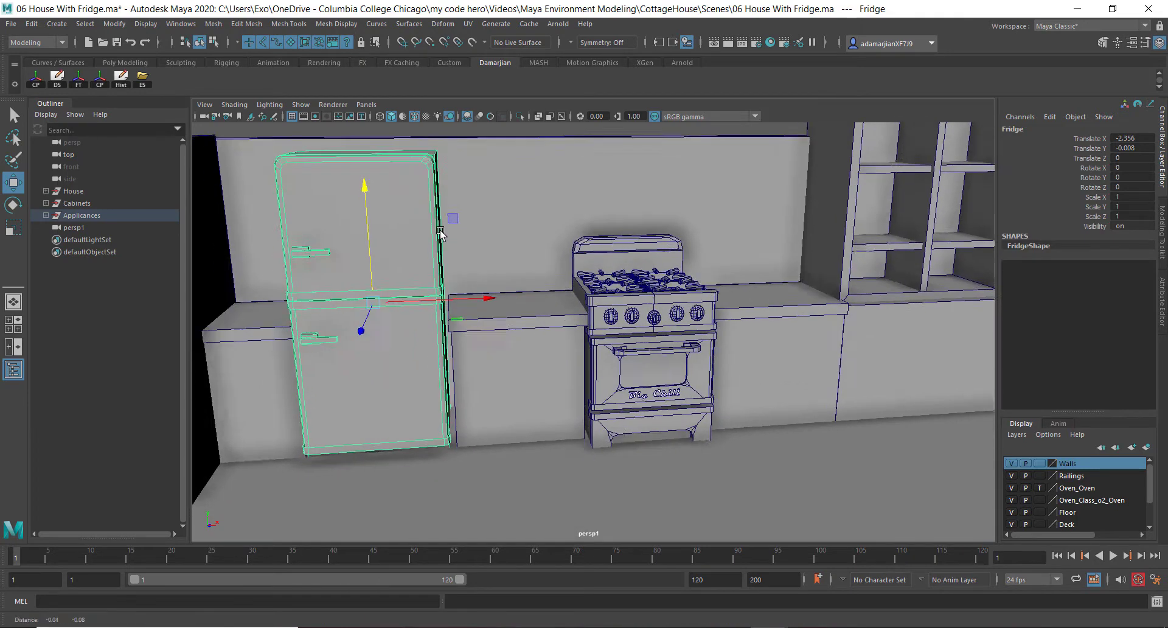
click(673, 331)
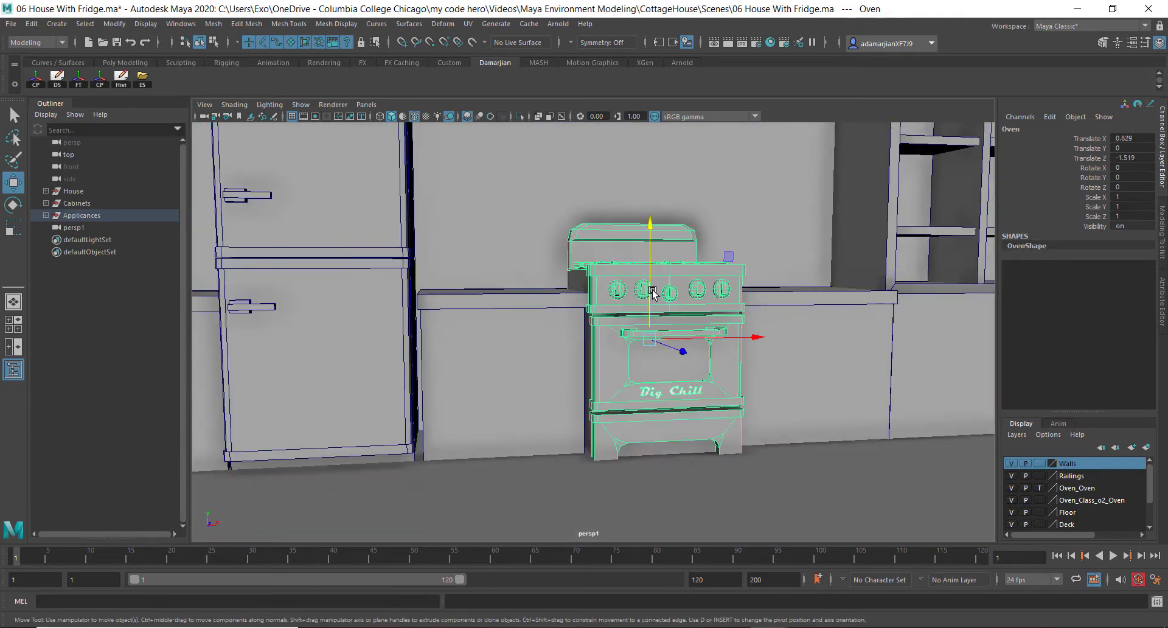
click(468, 23)
click(497, 47)
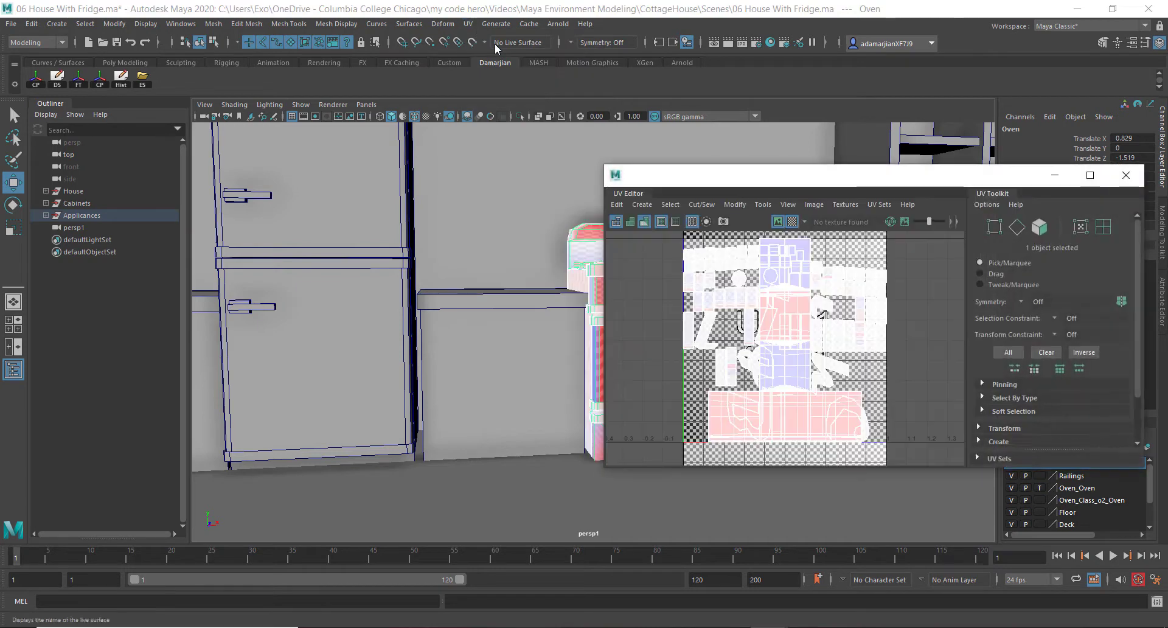
scroll(806, 338, up, 5)
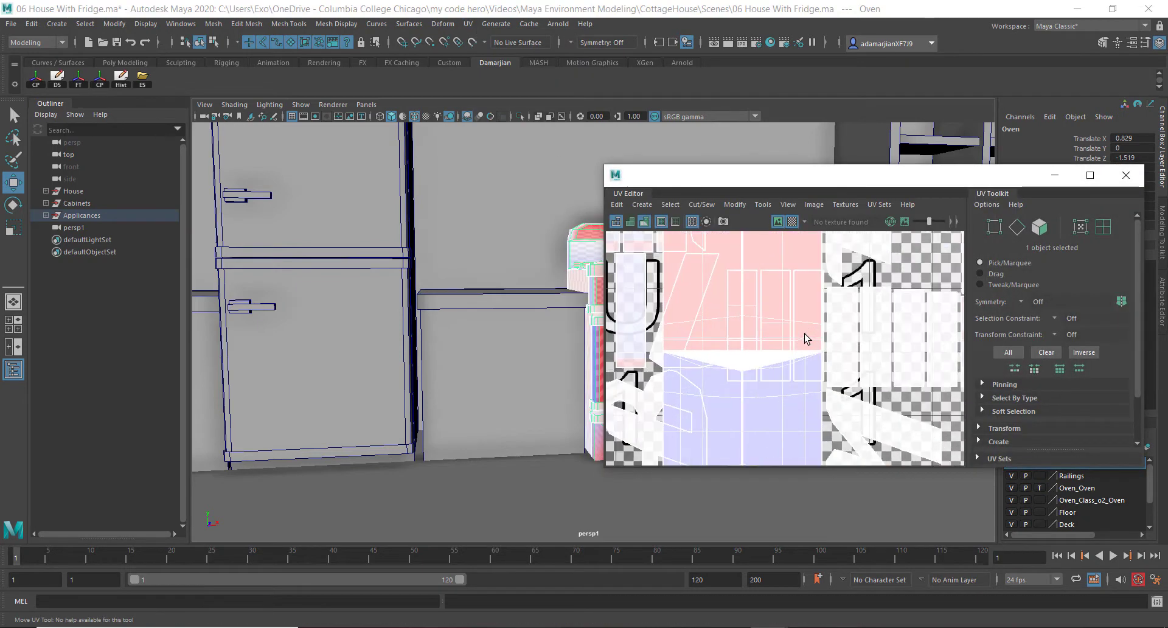
scroll(806, 338, down, 4)
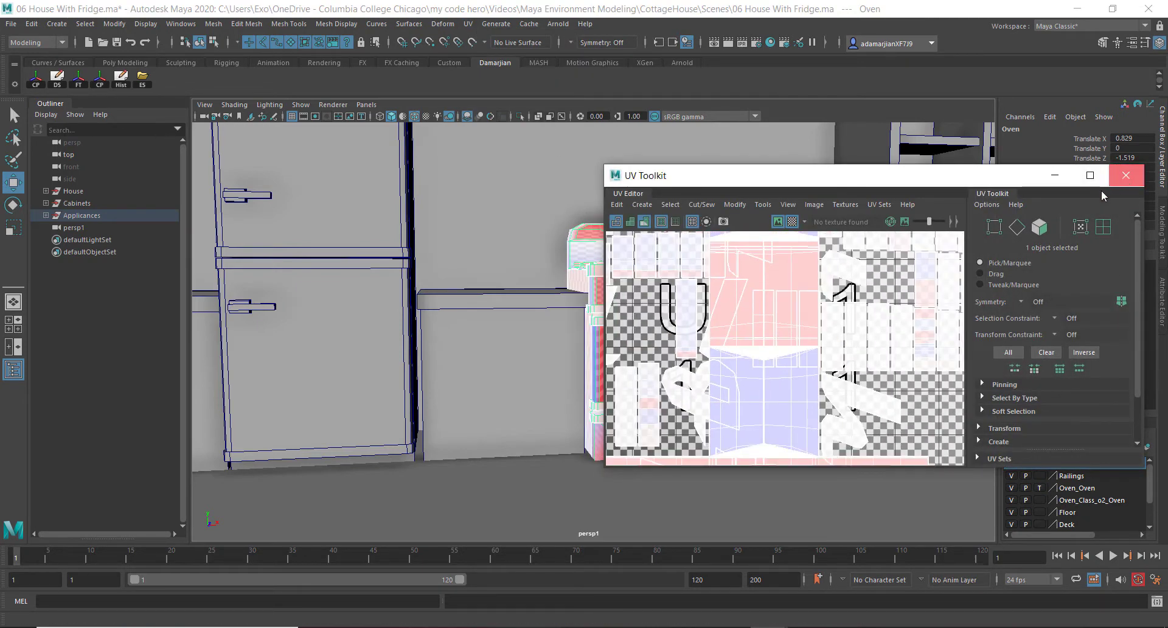
click(1114, 178)
Select the fridge and freeze its transformations
alt+drag(581, 283, 601, 342)
alt+middle_drag(600, 342, 631, 357)
click(409, 256)
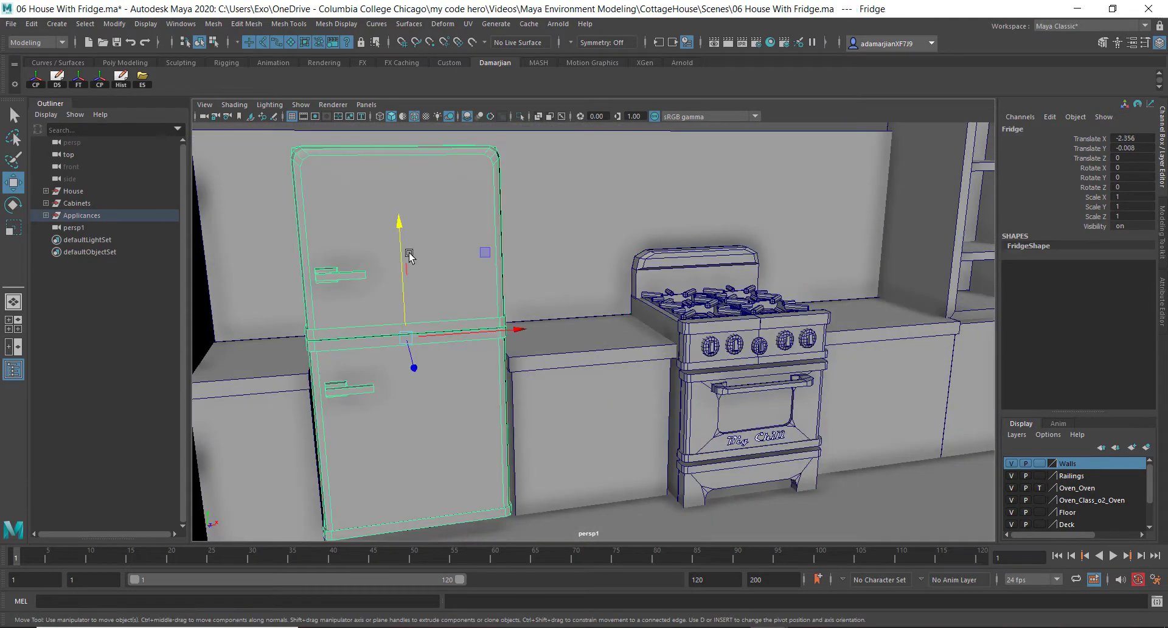
alt+drag(406, 402, 421, 407)
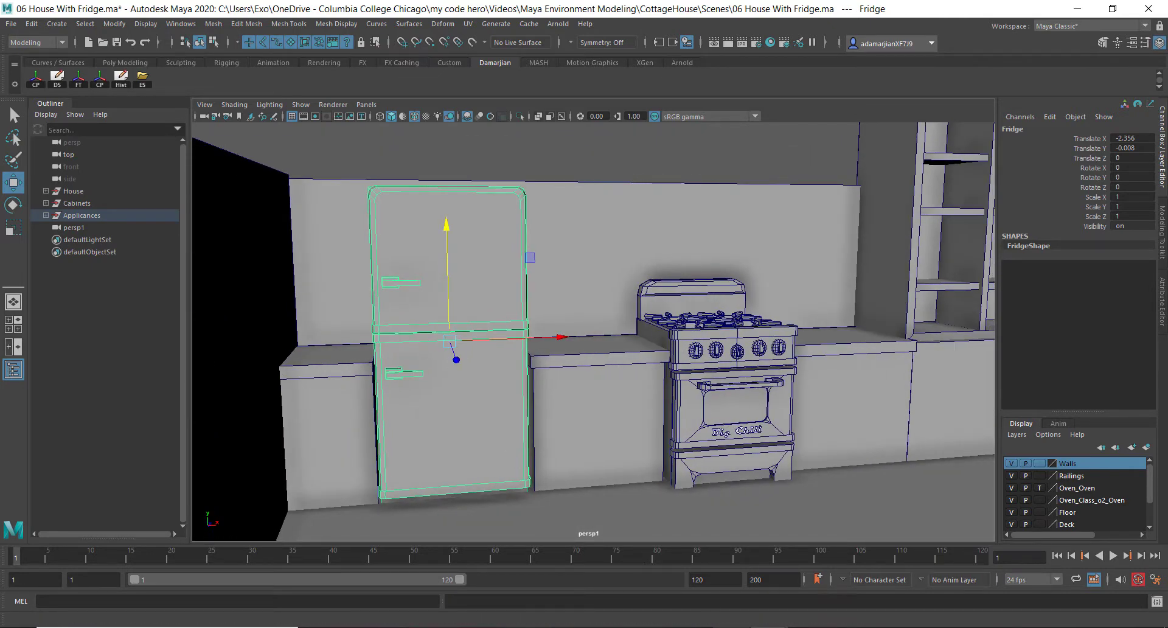
alt+drag(505, 370, 513, 389)
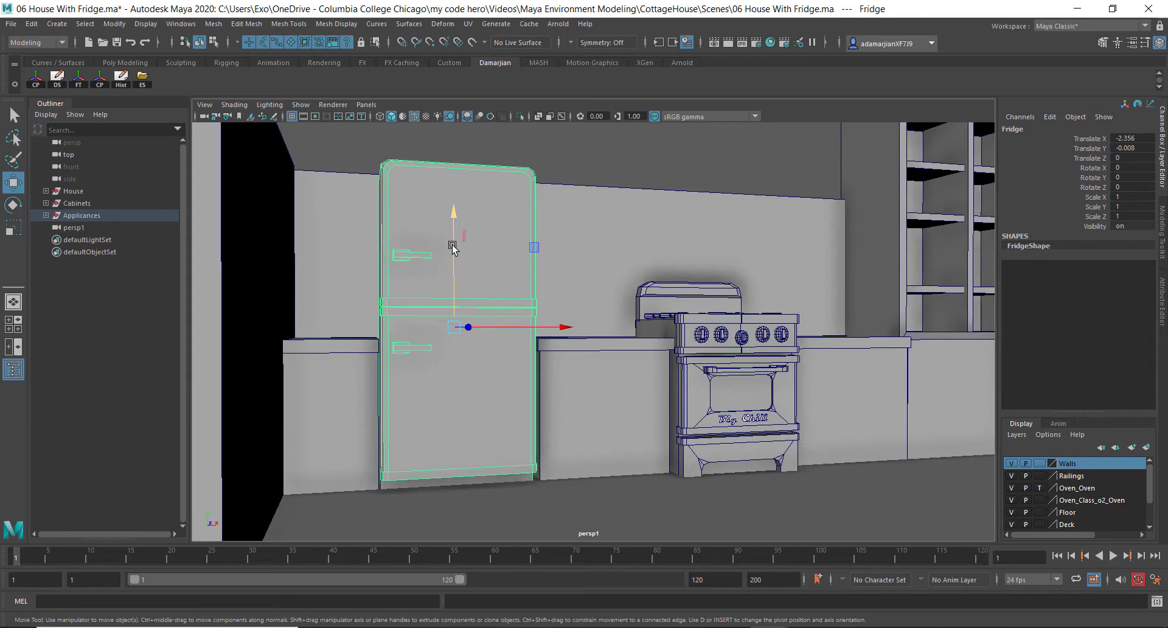
drag(454, 243, 457, 244)
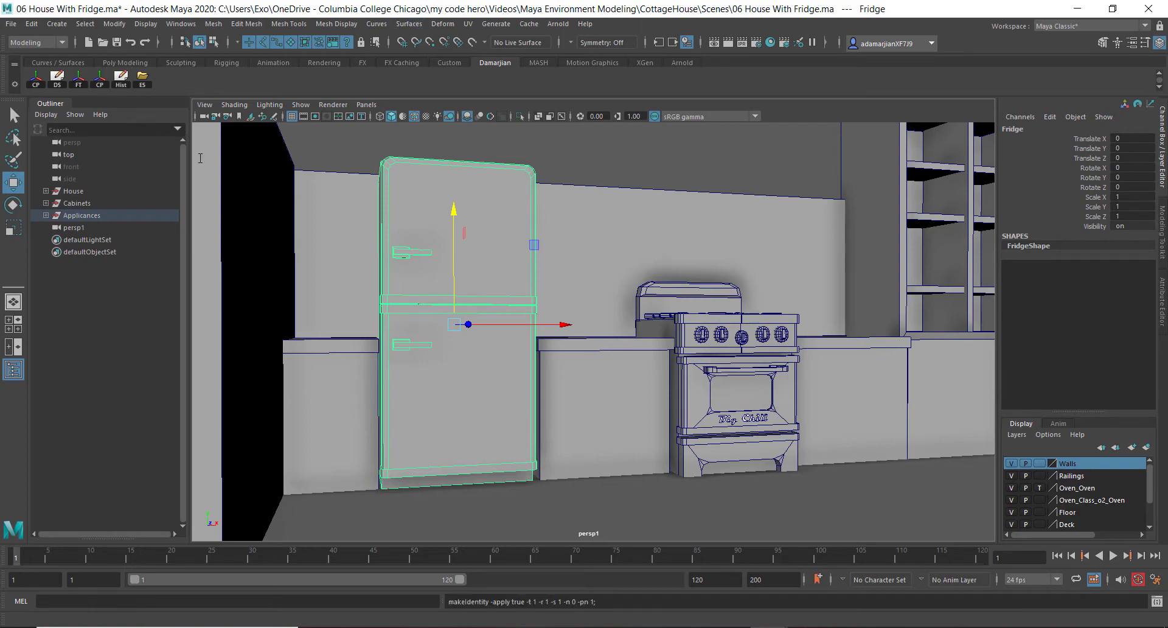
Duplicate the fridge by moving a clone off the original, then move the copy outside the house
alt+drag(718, 225, 737, 363)
scroll(735, 363, down, 10)
alt+drag(527, 410, 522, 446)
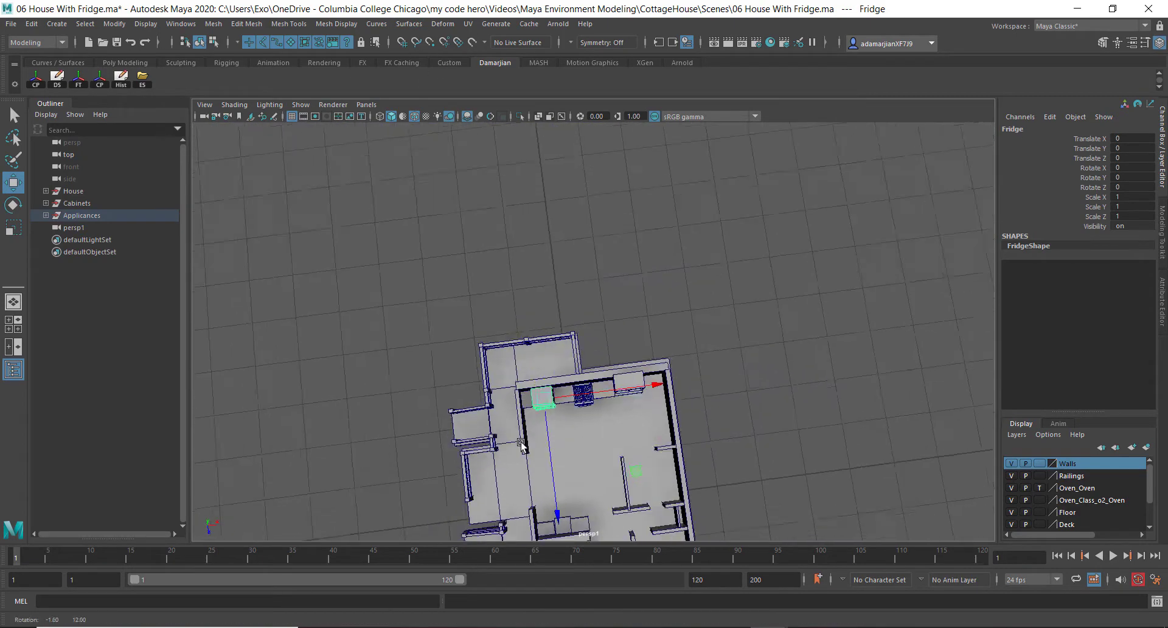
alt+right_drag(538, 446, 748, 462)
alt+middle_drag(659, 436, 676, 350)
alt+right_drag(596, 360, 647, 376)
alt+drag(671, 390, 647, 257)
alt+drag(655, 304, 585, 345)
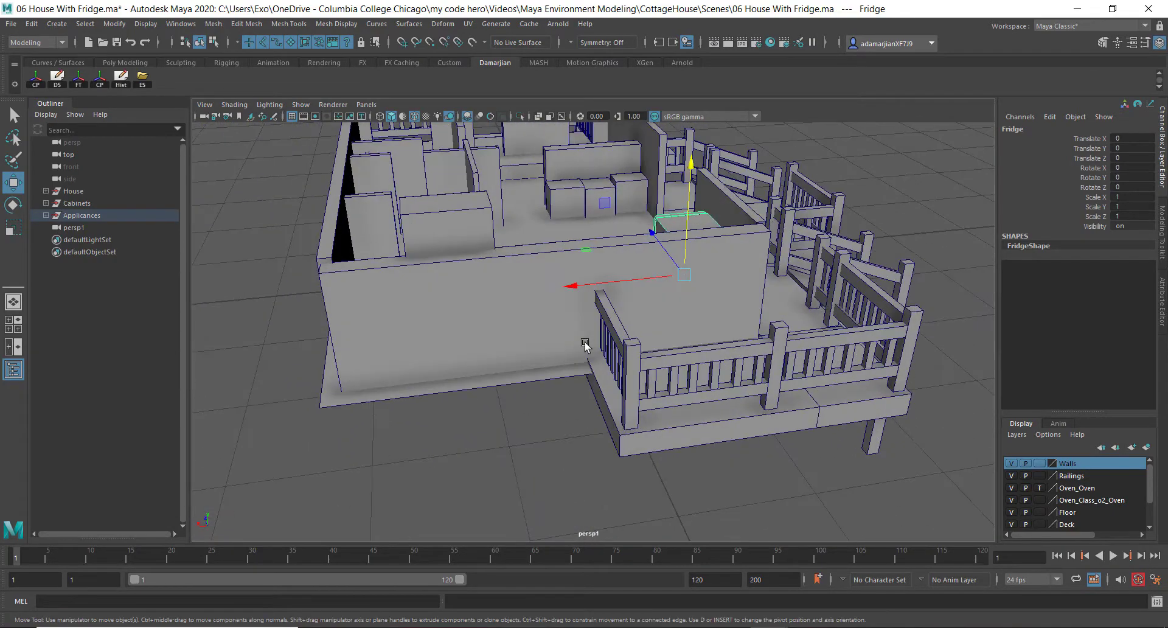
shift+drag(576, 292, 523, 304)
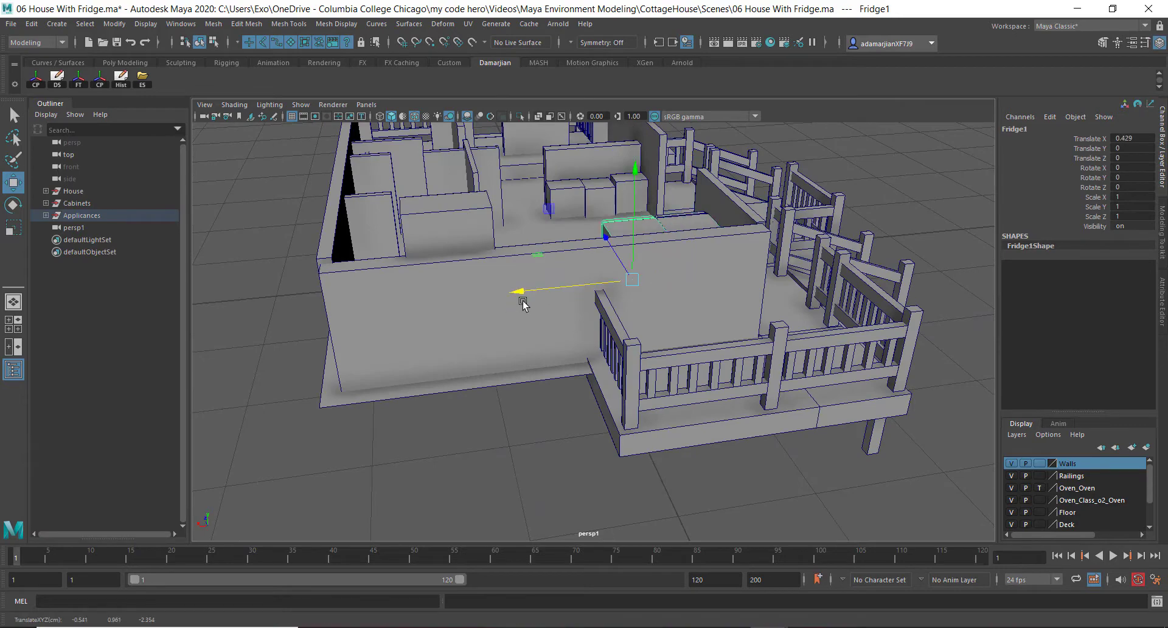
drag(618, 251, 679, 357)
alt+drag(680, 359, 933, 345)
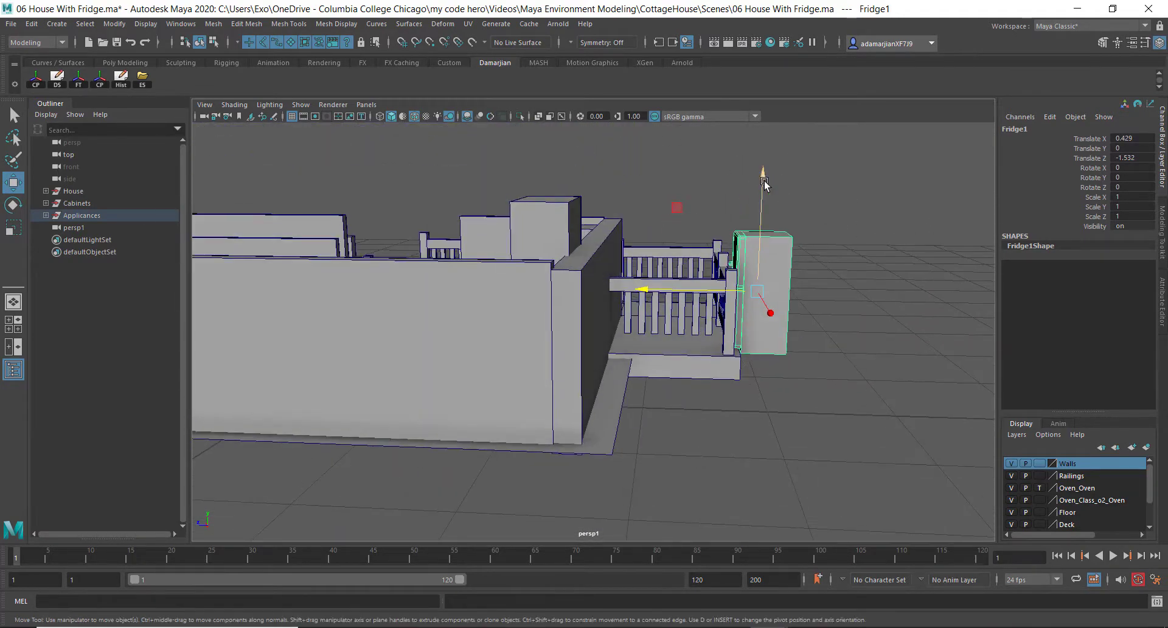
Isolate the fridge copy in side view and move it along Z to about 2.38 units
click(521, 118)
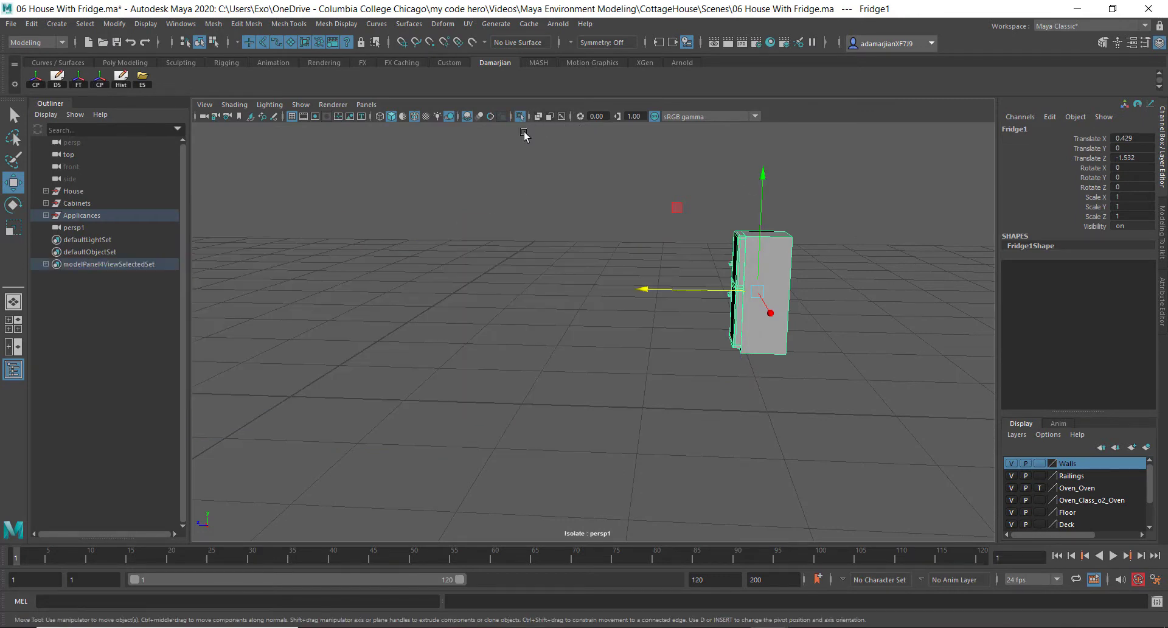
key(space)
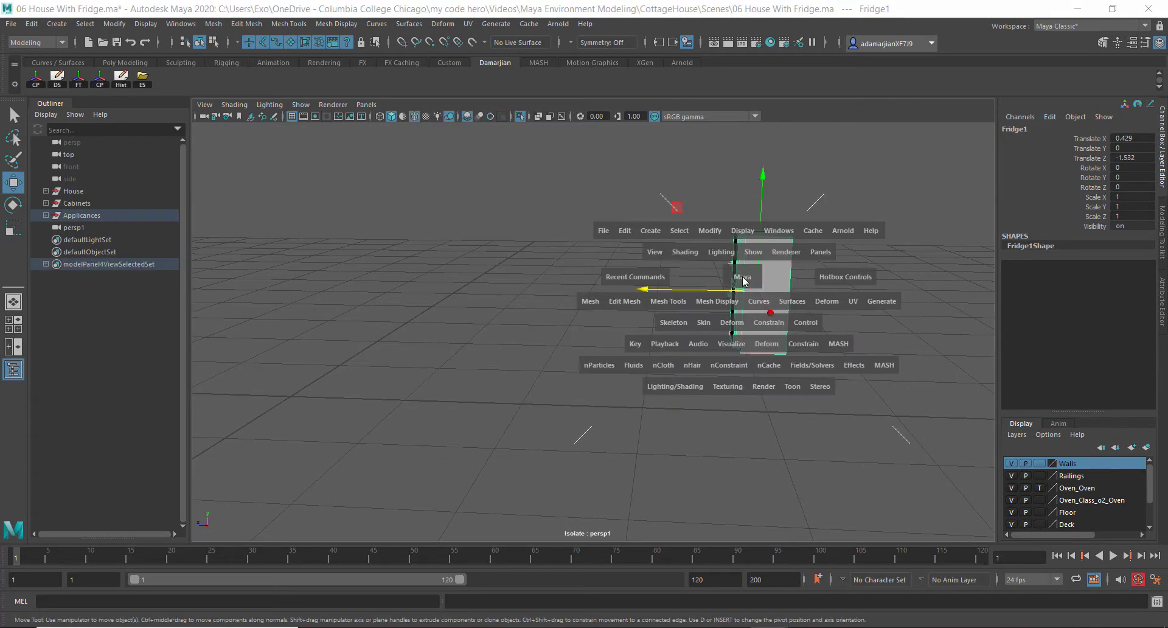
drag(743, 278, 742, 310)
drag(563, 168, 626, 259)
key(f)
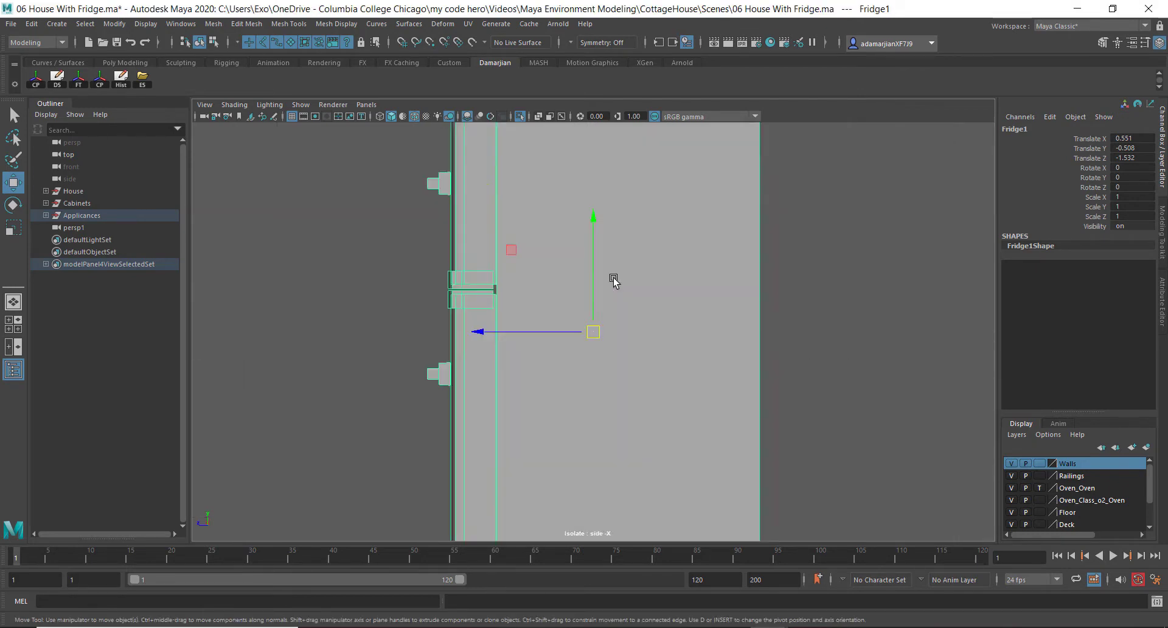
drag(473, 329, 386, 338)
key(f)
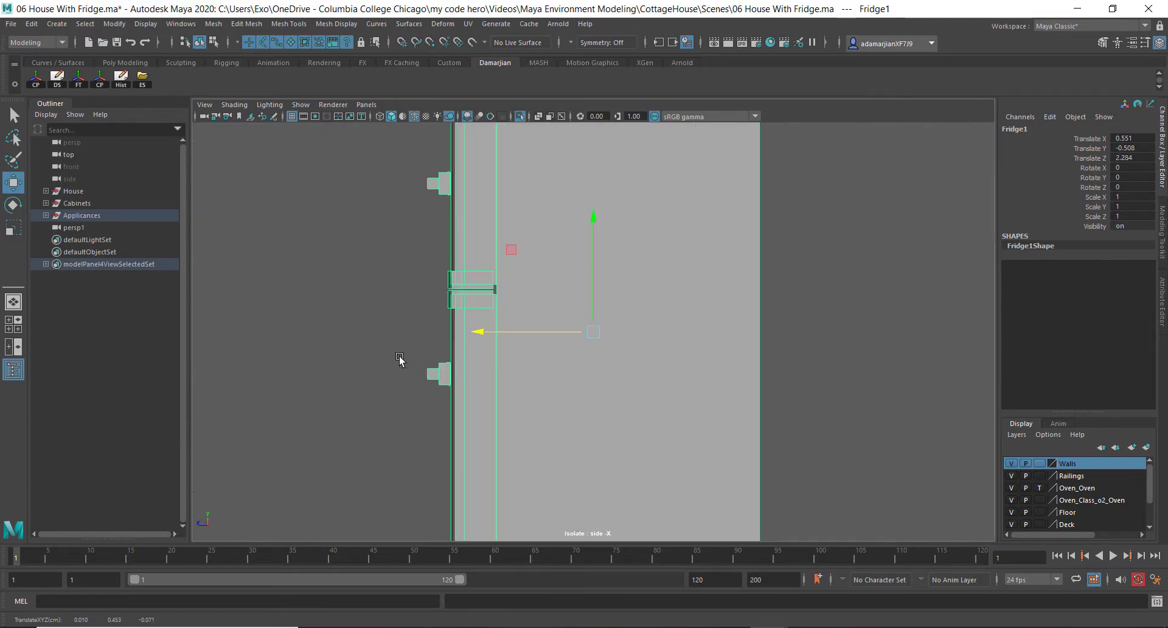
scroll(478, 378, down, 5)
scroll(499, 372, up, 2)
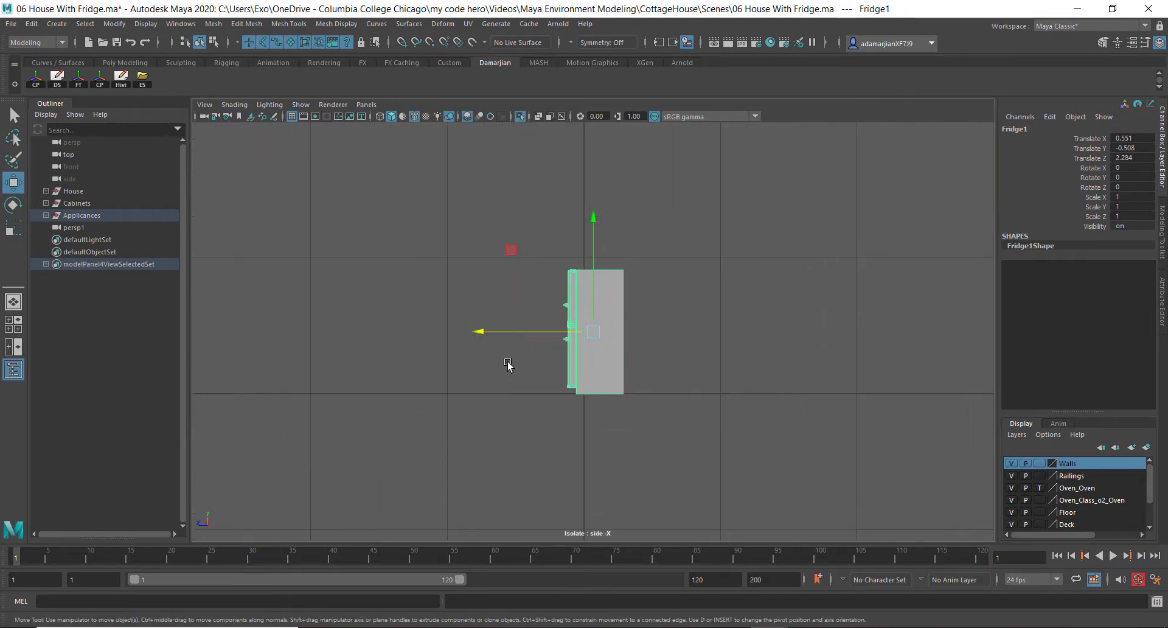
scroll(479, 346, up, 3)
drag(479, 329, 458, 330)
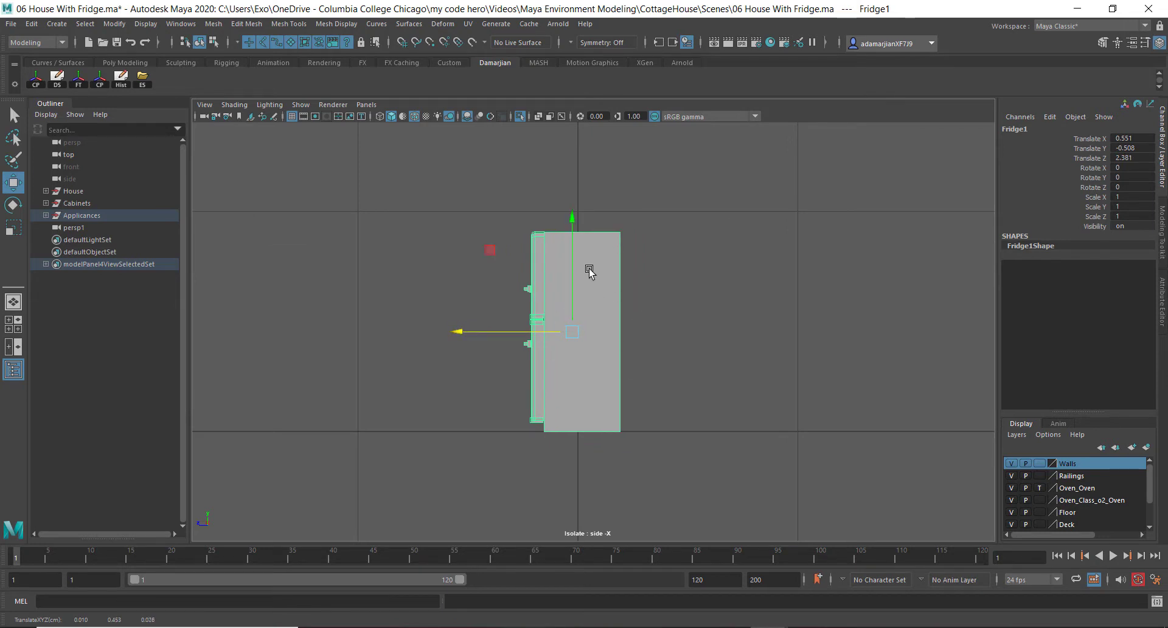
Move the copy's pivot to its base, then in front view nudge the copy along X to about 0.54
key(d)
drag(574, 220, 581, 314)
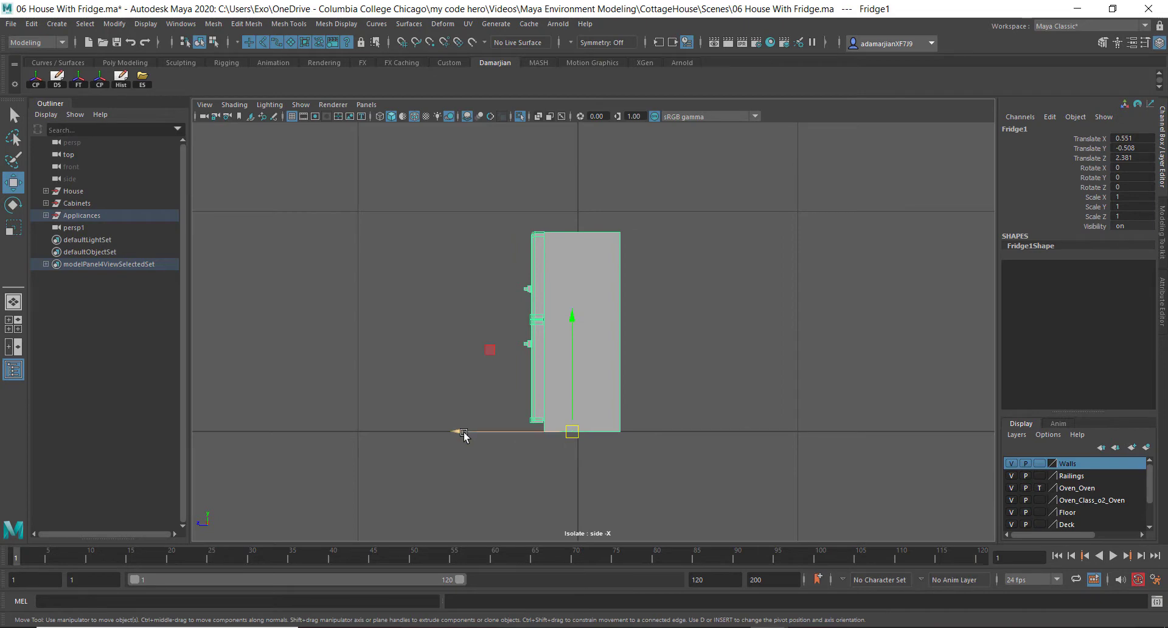
drag(464, 432, 487, 452)
key(space)
key(x)
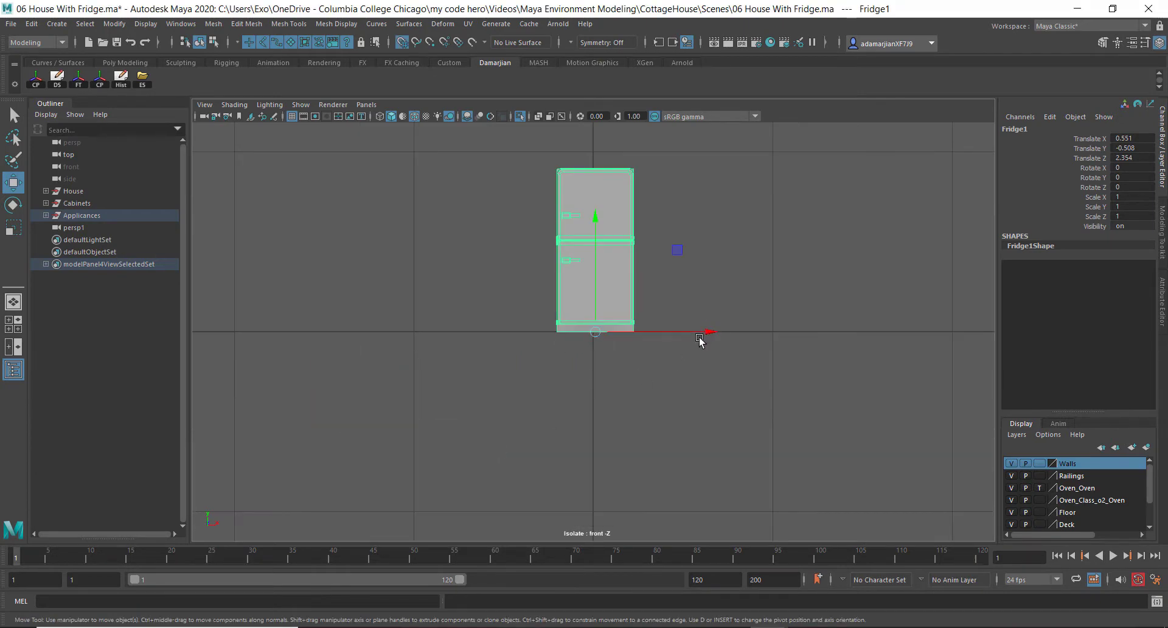
drag(699, 340, 618, 326)
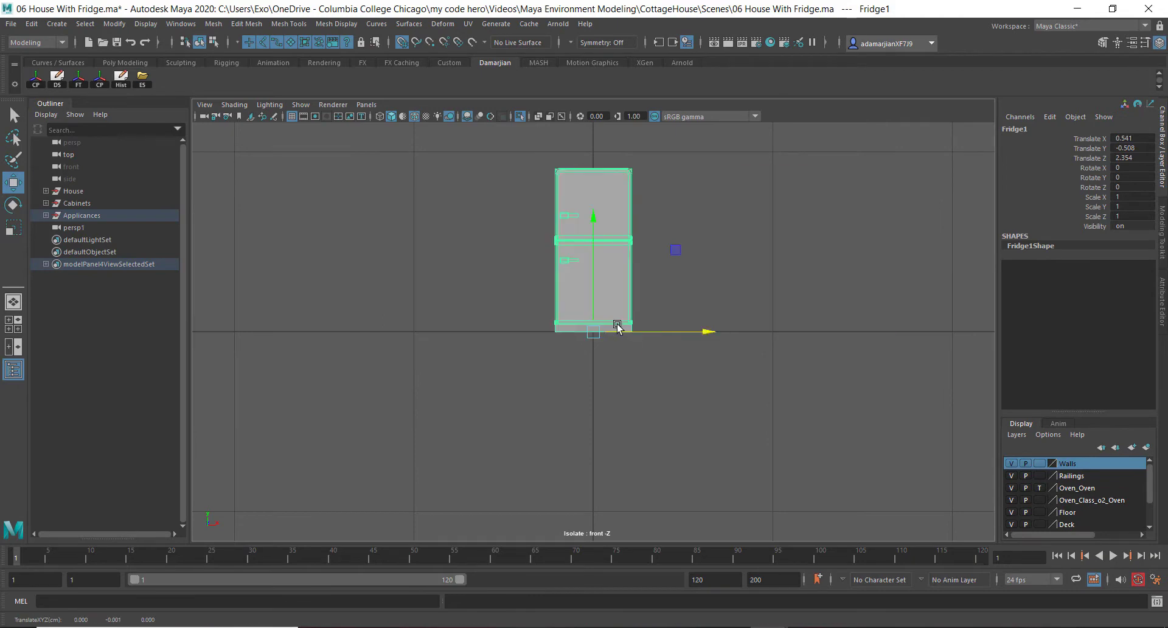
Freeze the copy's transformations and export the selection as Fridge to the Desktop, replacing the existing file
click(81, 83)
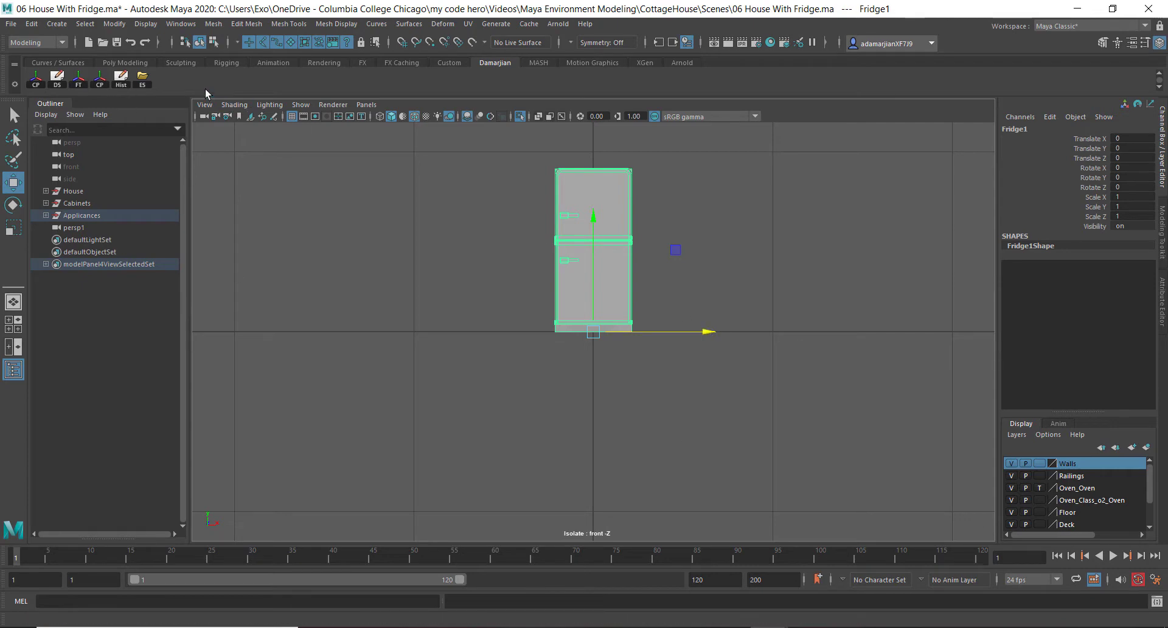
click(146, 80)
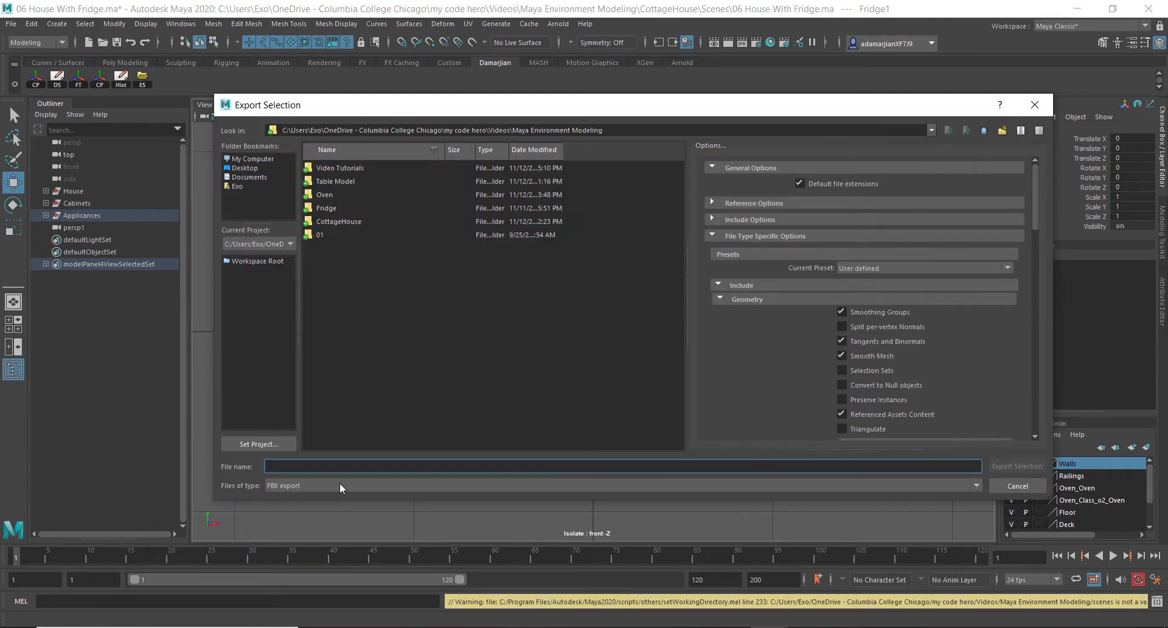
text(Fridge)
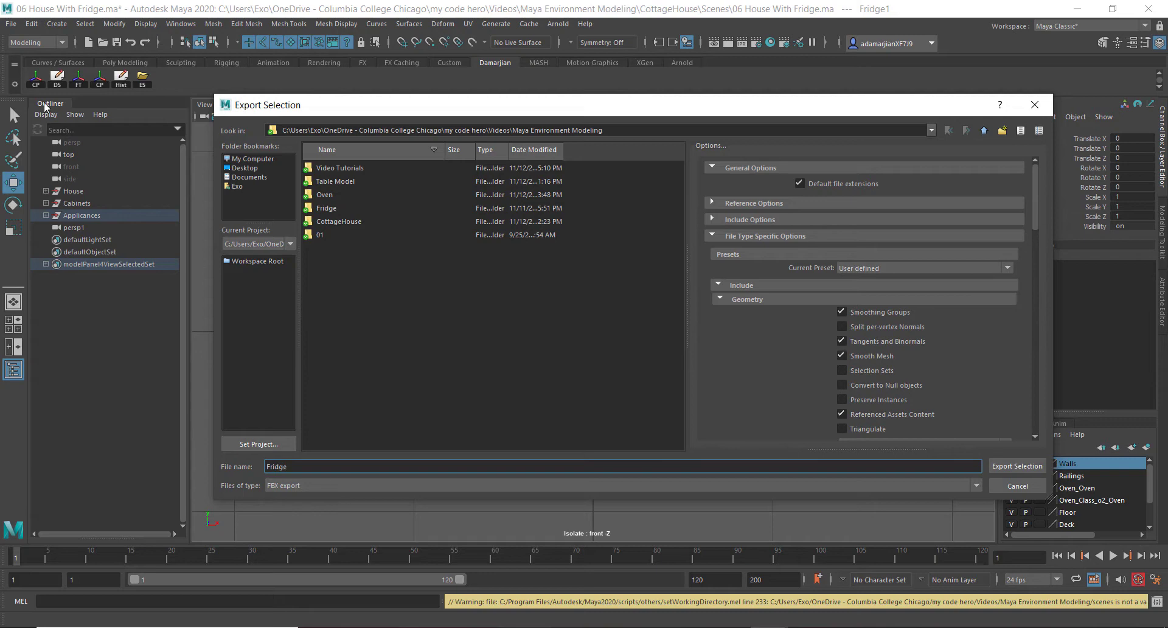
click(241, 168)
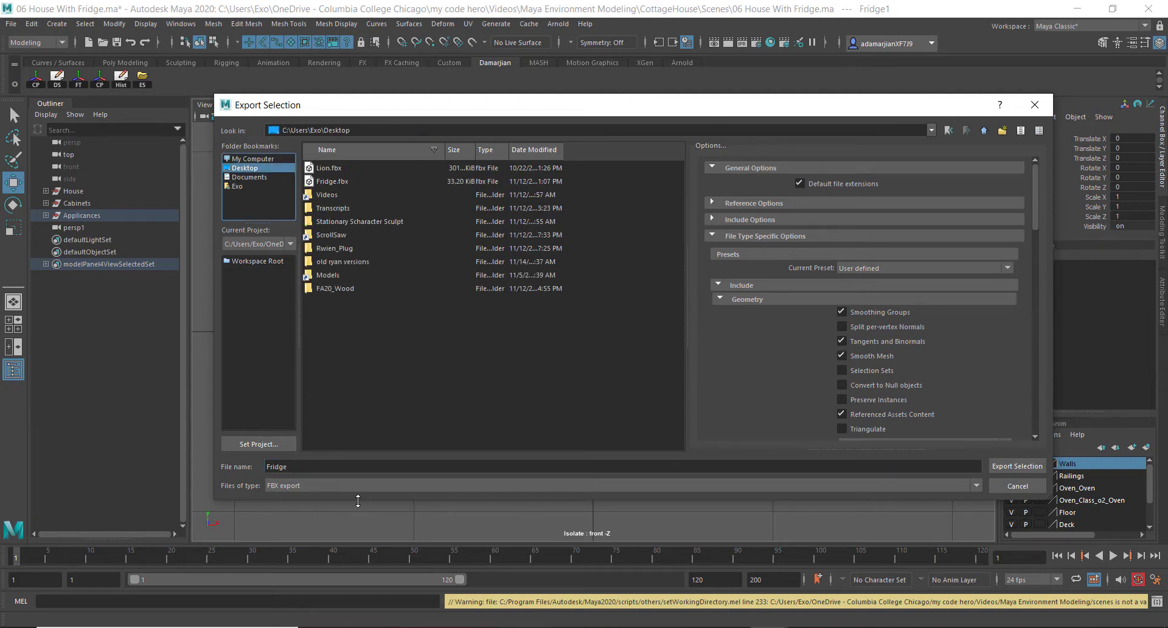
click(1016, 466)
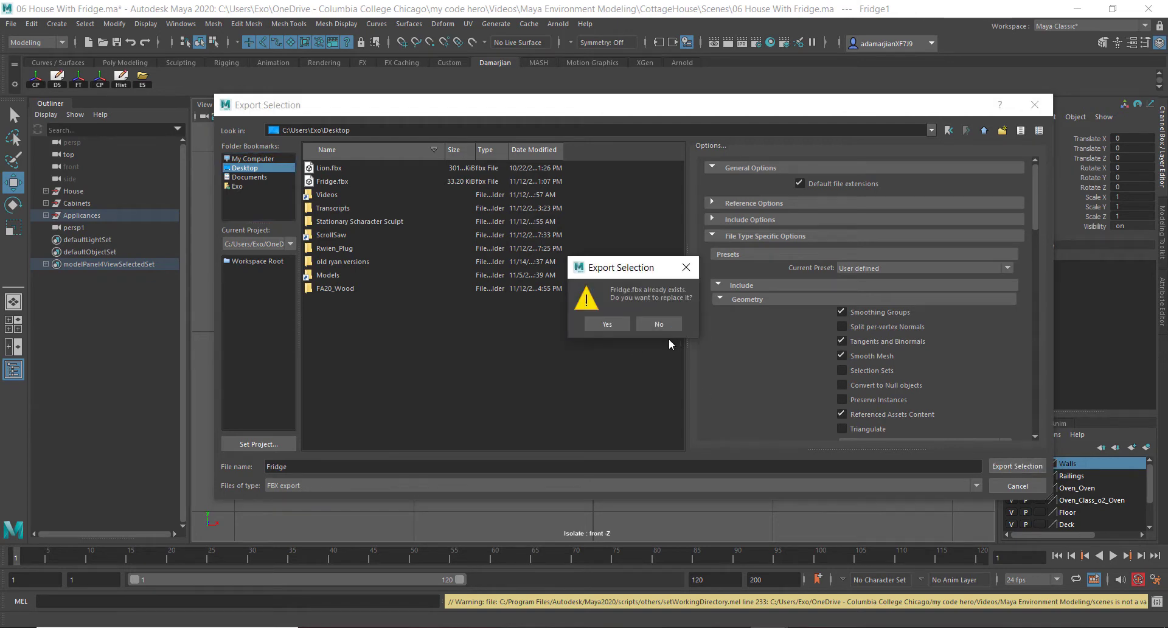
click(608, 327)
Open the fridge copy's material attributes to inspect its current shader
right_click(616, 229)
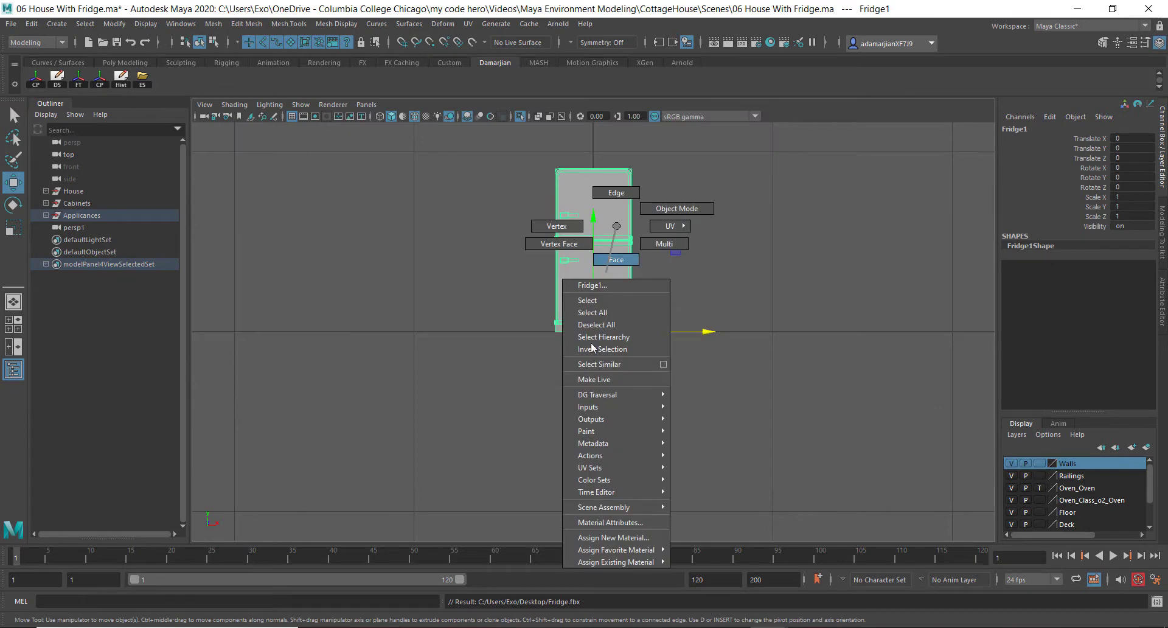
click(606, 529)
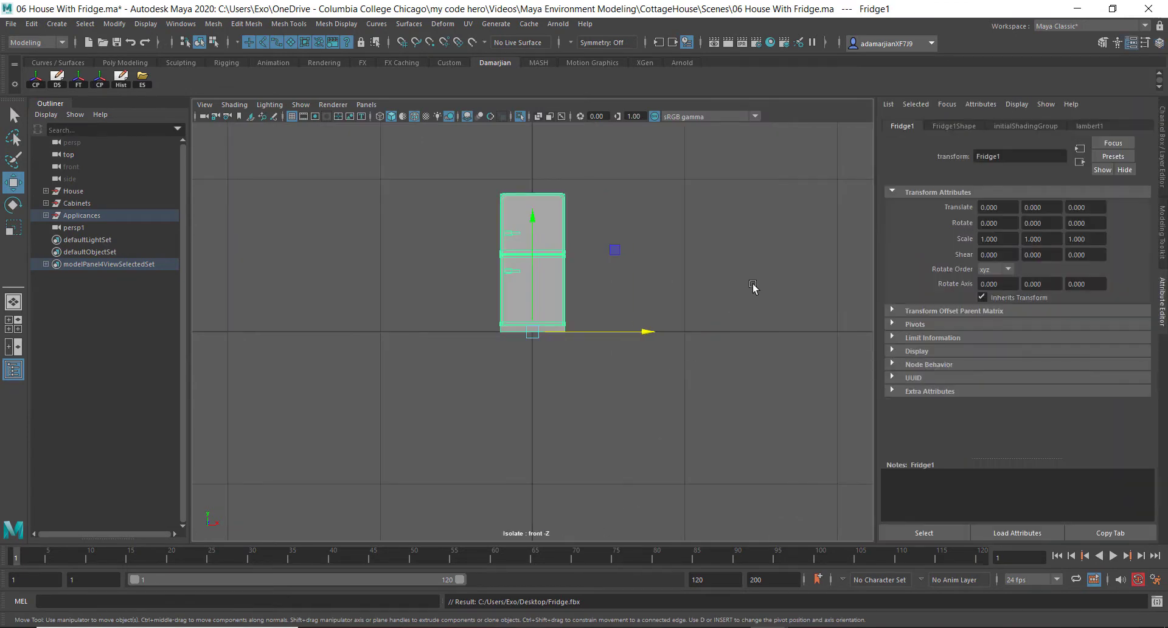
right_click(559, 250)
click(545, 545)
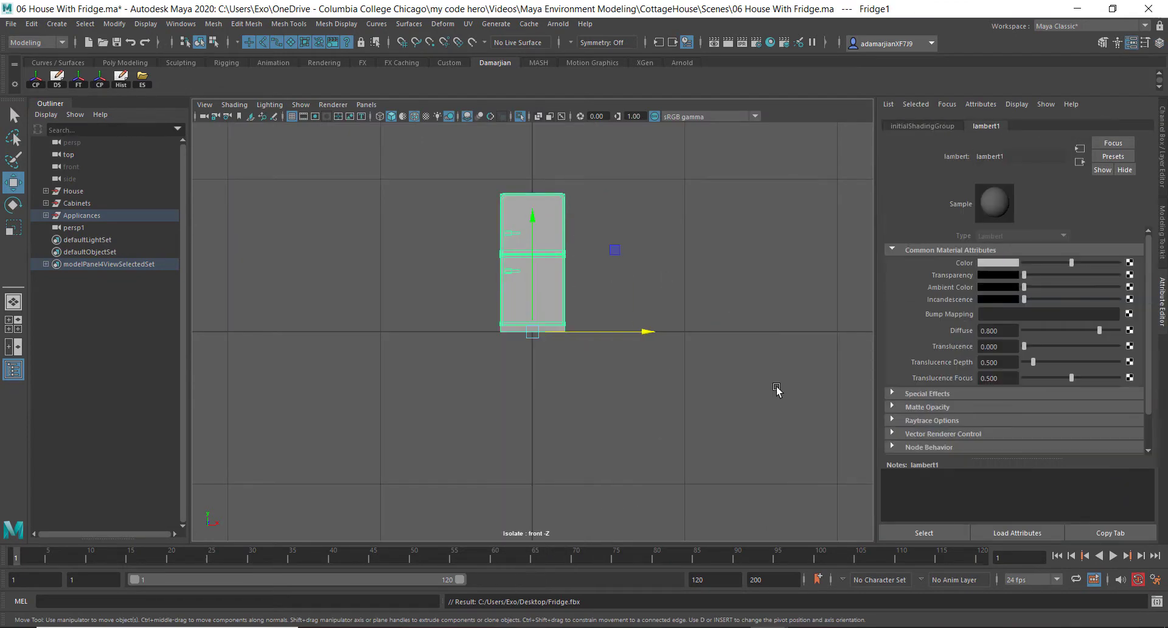
Assign a new Lambert material to the fridge copy and name it M_Fridge
right_click(527, 211)
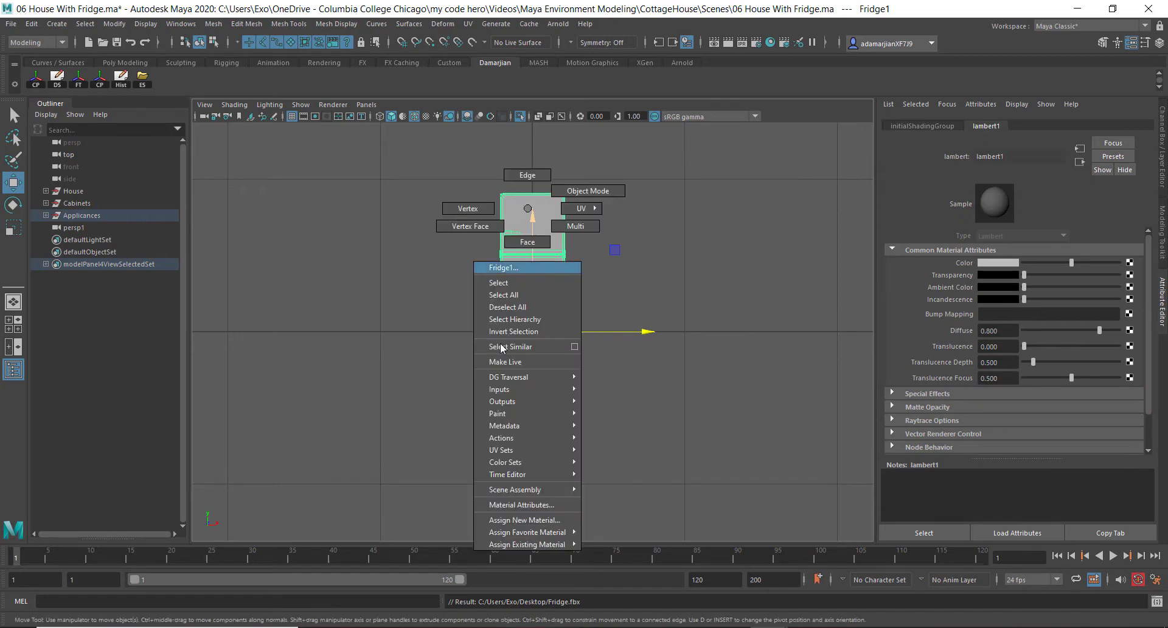
click(519, 523)
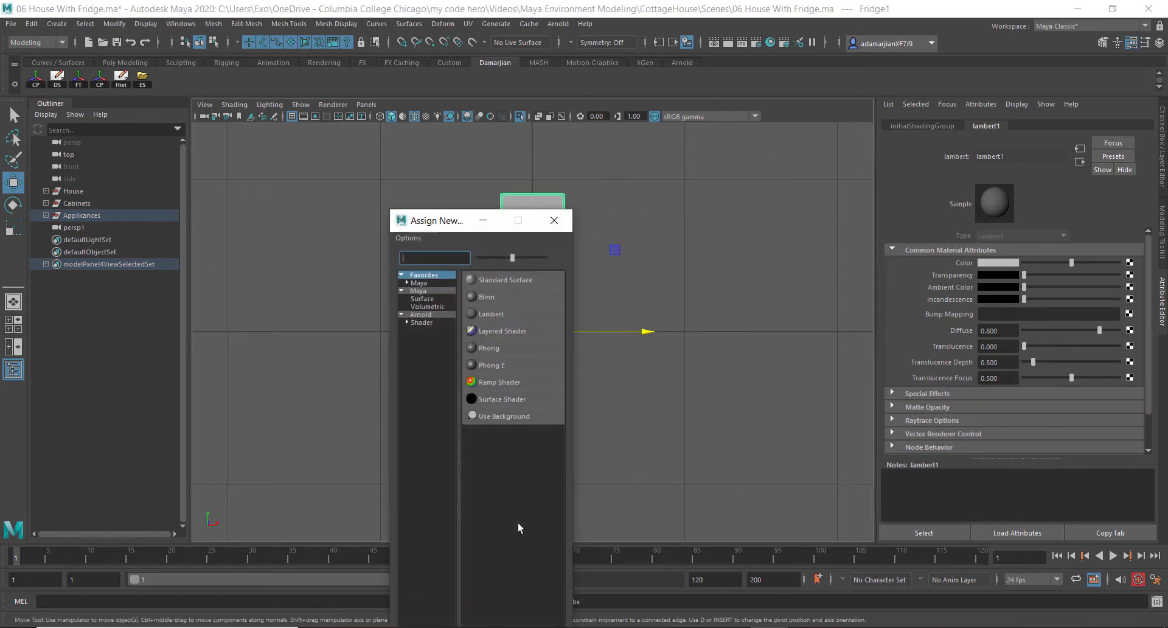
click(491, 314)
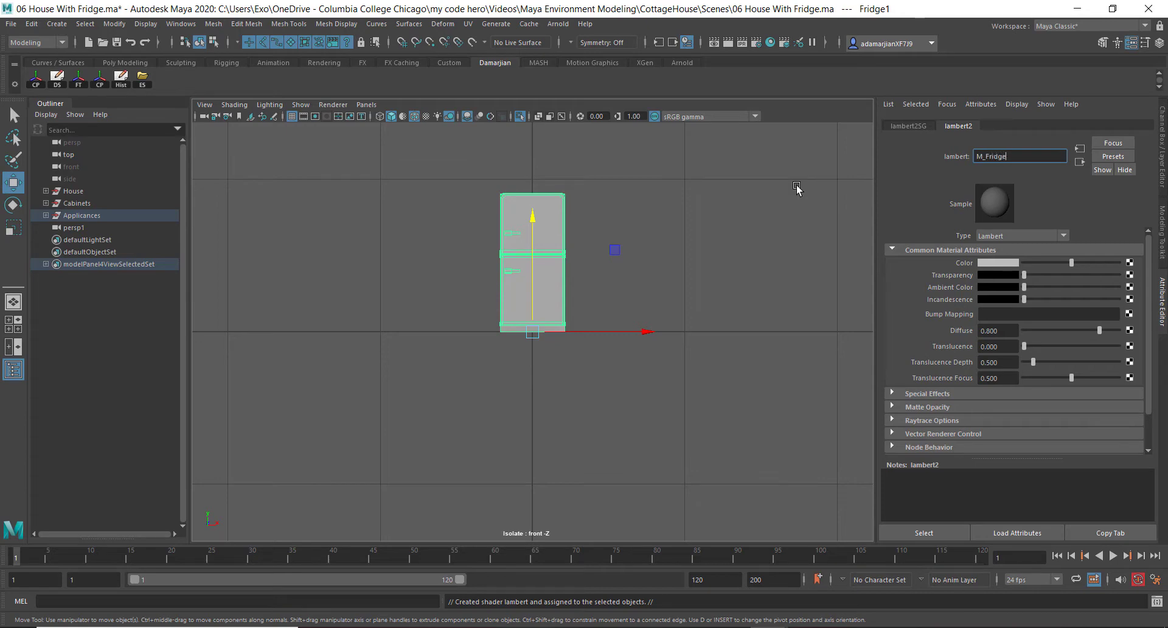
click(747, 206)
Select the fridge copy and export the selection again as Fridge.fbx to the Desktop, replacing the existing file
drag(425, 188, 683, 372)
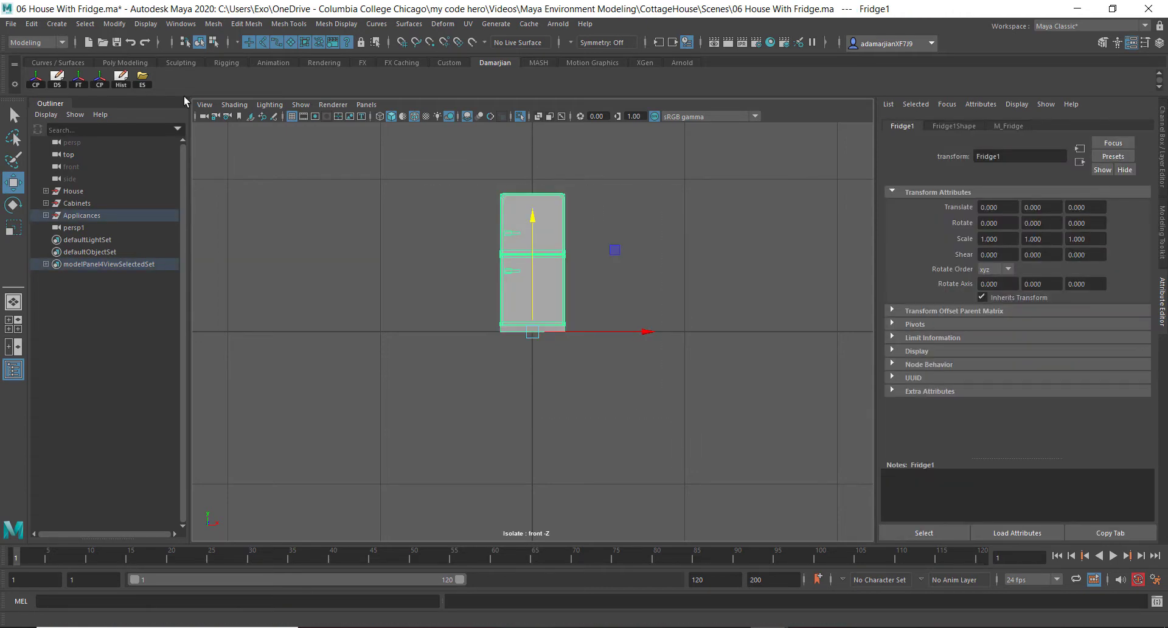
click(143, 79)
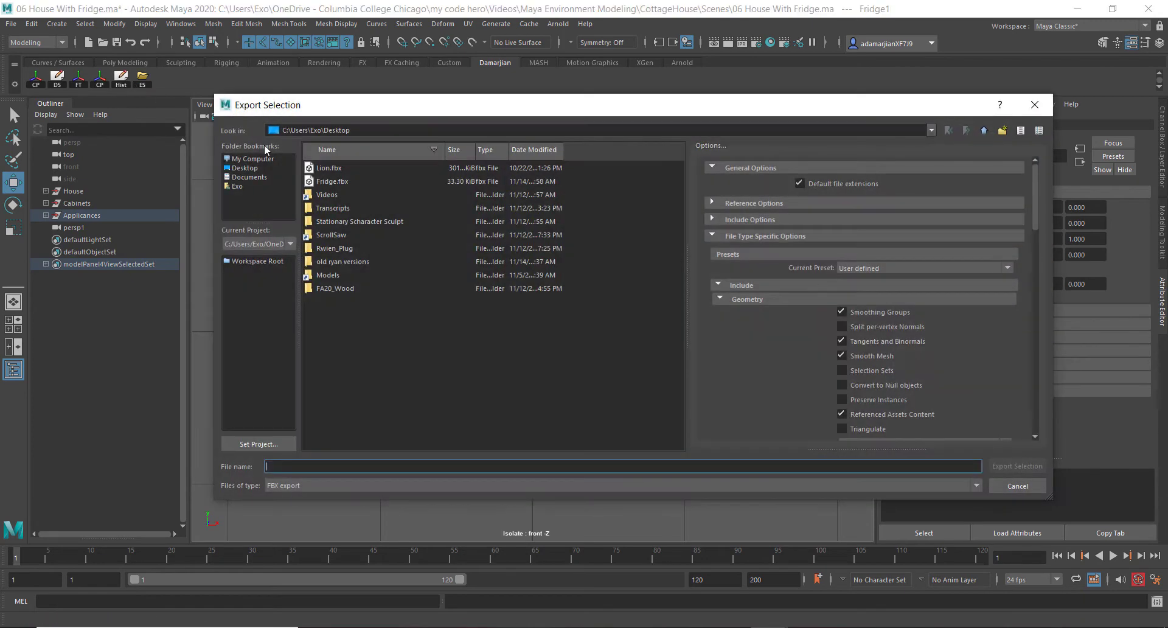
click(245, 170)
double_click(352, 180)
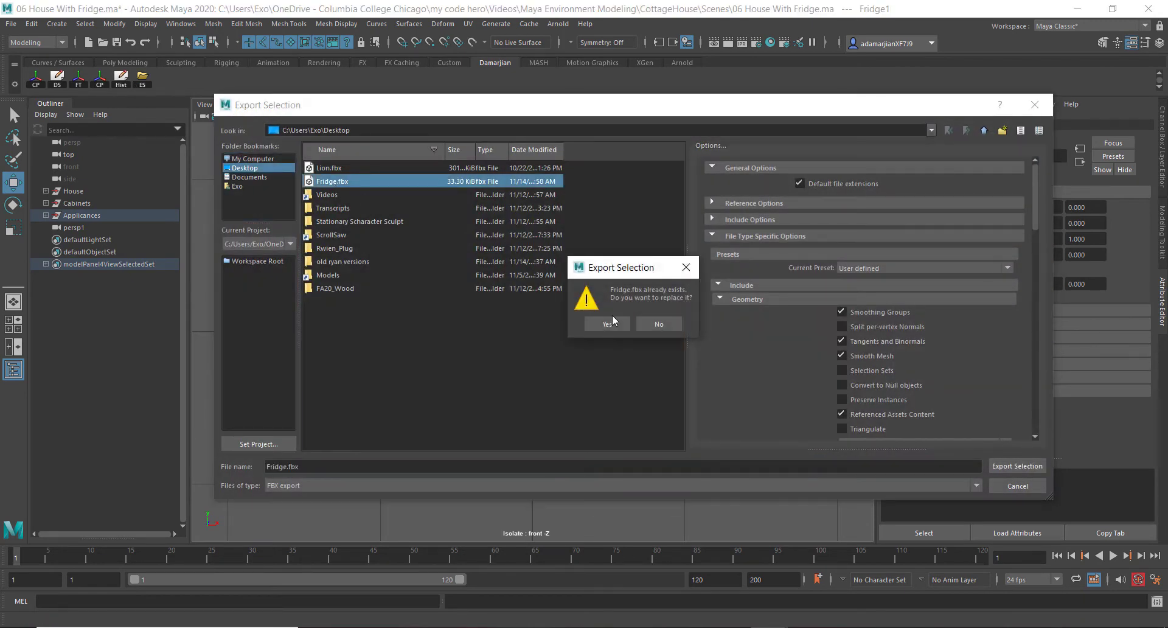
click(607, 324)
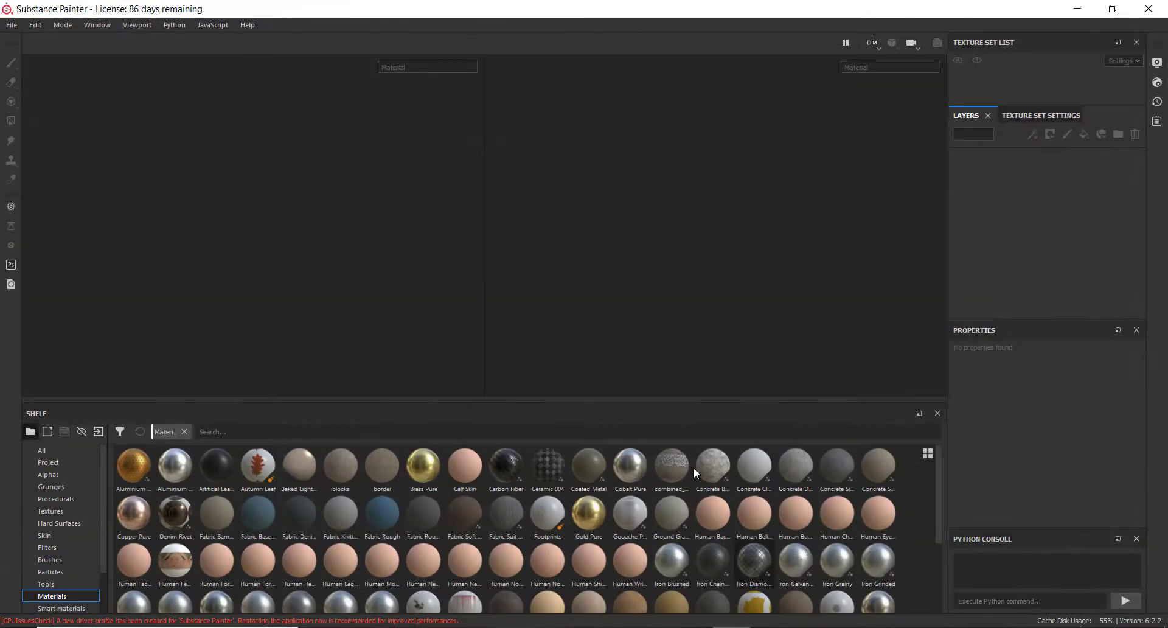
Switch to Substance Painter, create a new project from Fridge.fbx on the Desktop, and inspect the imported fridge
click(12, 24)
click(21, 38)
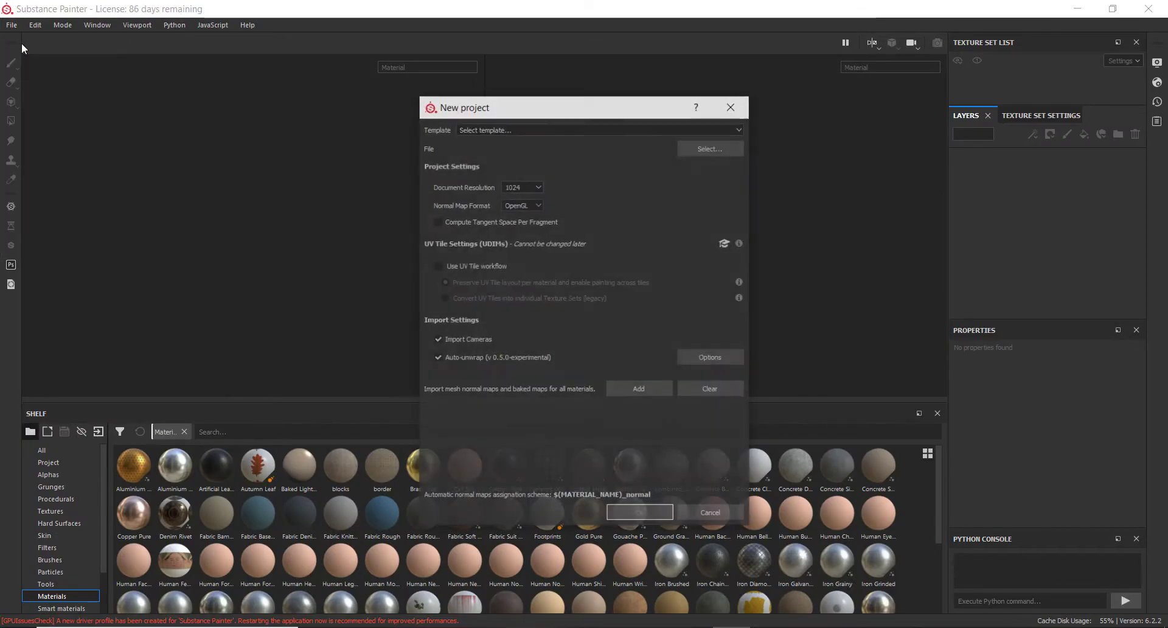
click(707, 149)
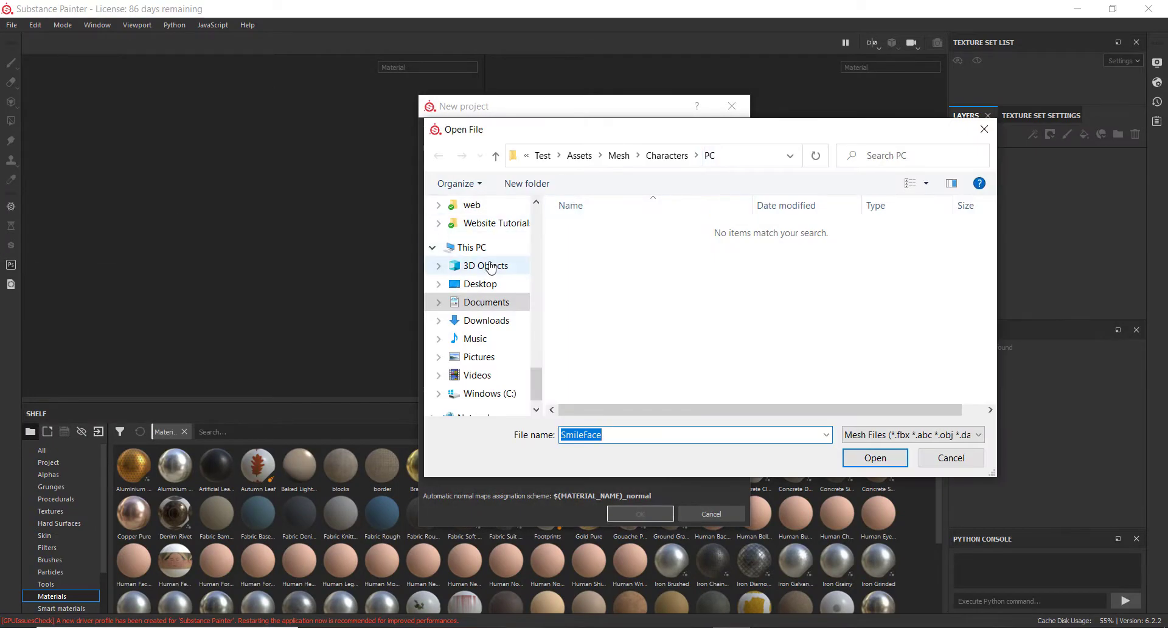
click(480, 283)
double_click(597, 338)
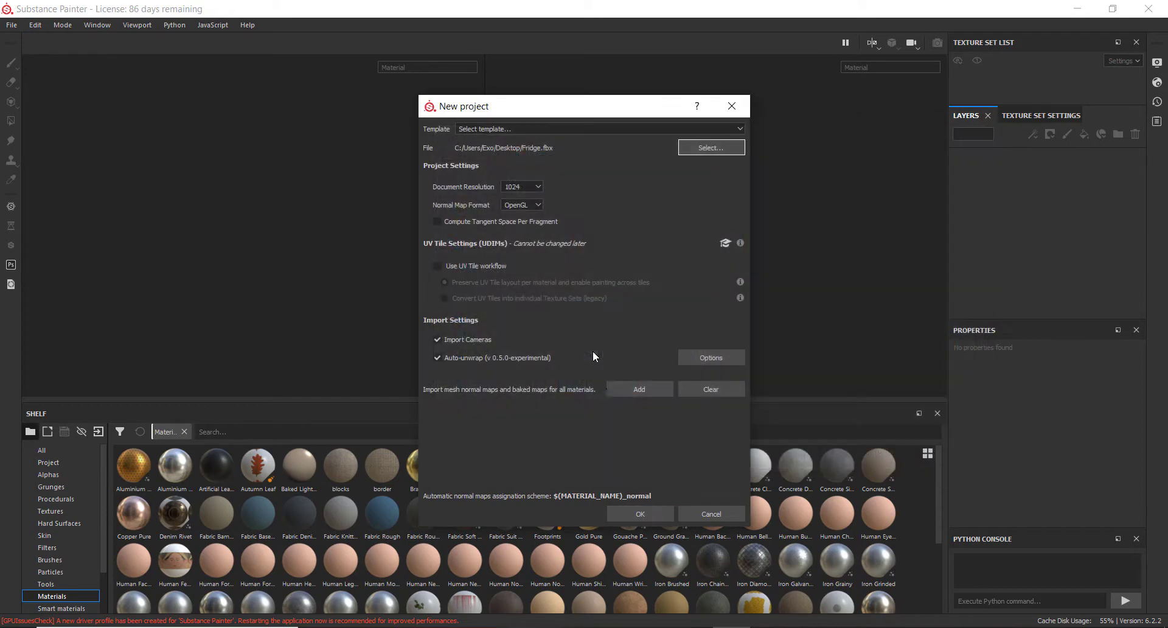
click(638, 514)
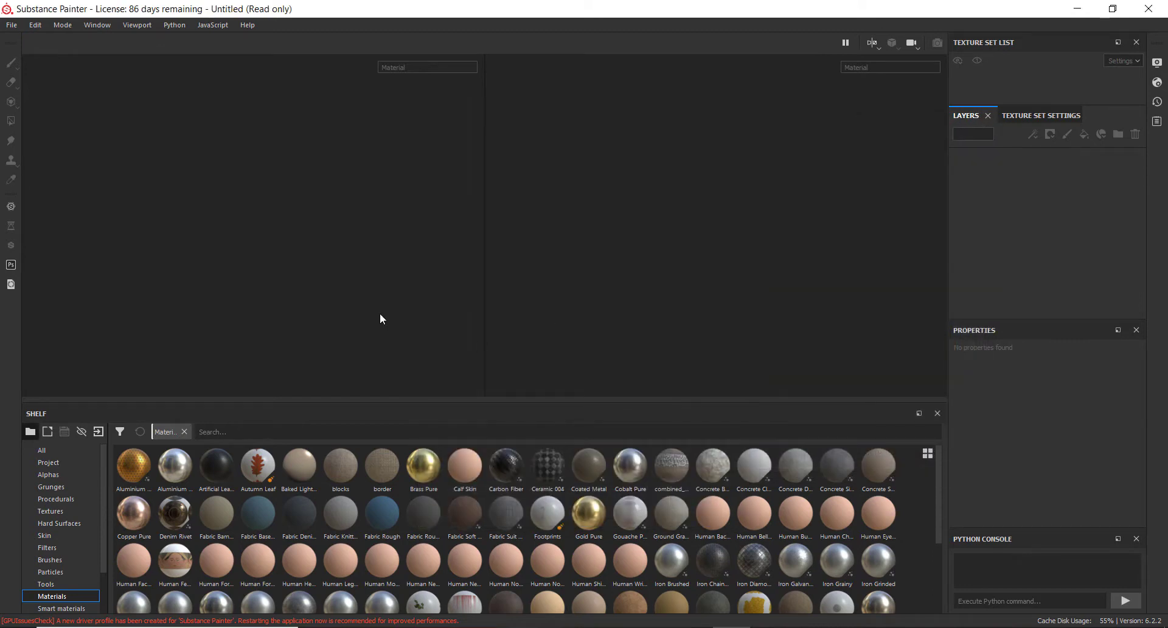
mouse_move(204, 232)
alt+mouse_down()
mouse_move(295, 274)
mouse_move(170, 261)
mouse_move(244, 295)
mouse_move(210, 277)
mouse_move(282, 266)
mouse_move(277, 378)
mouse_move(191, 293)
mouse_move(234, 211)
mouse_move(264, 337)
mouse_move(258, 322)
alt+mouse_up()
scroll(281, 268, up, 3)
scroll(253, 279, down, 5)
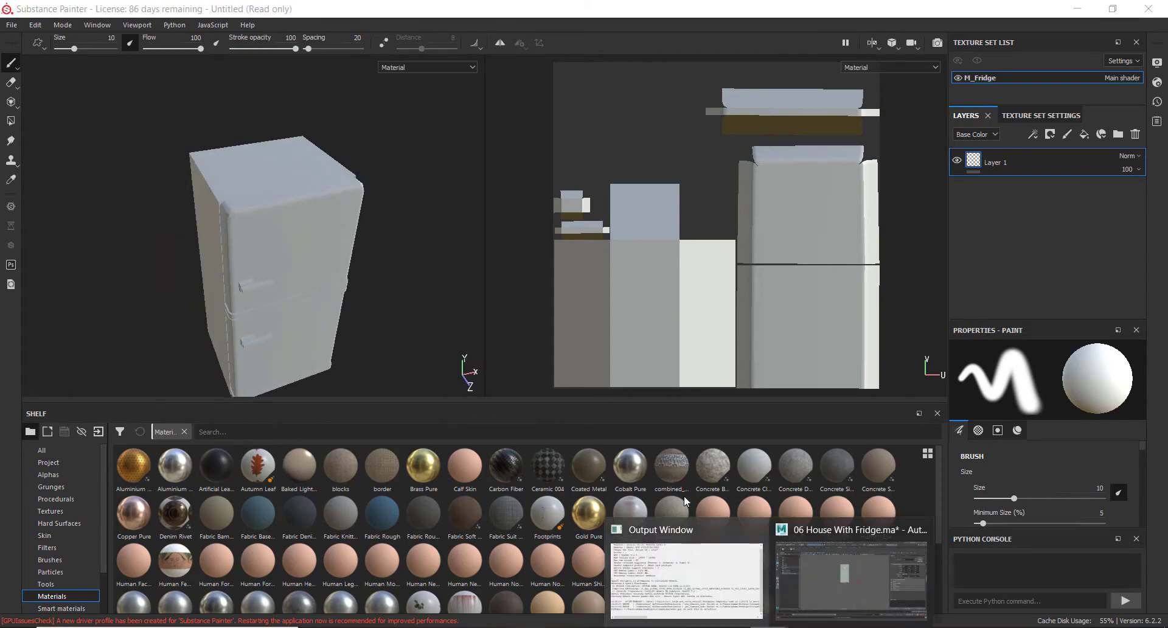
Switch back to Maya, center the fridge copy's pivot, and re-export the selection as Fridge.fbx to the Desktop, replacing it
click(849, 587)
click(100, 77)
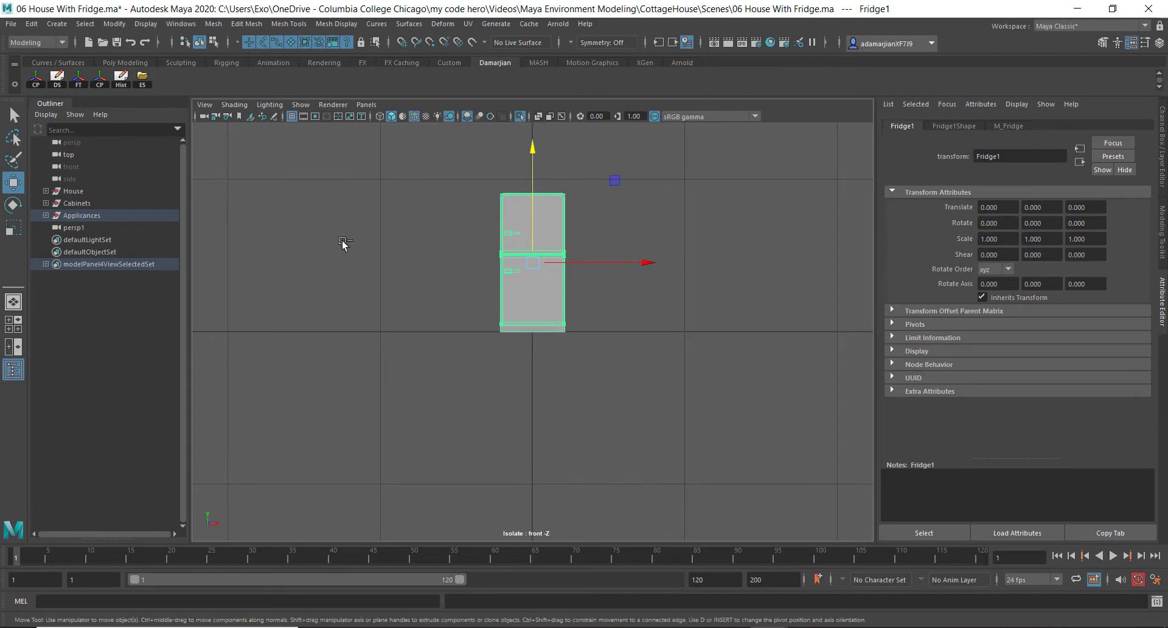
key(ctrl+a)
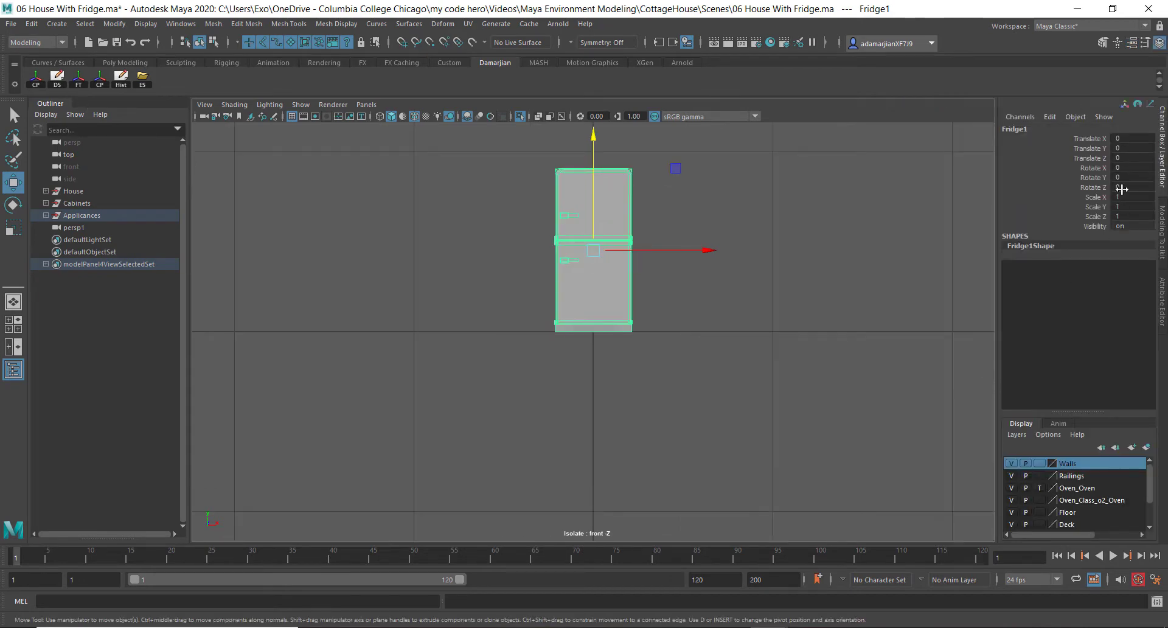
click(143, 78)
double_click(336, 177)
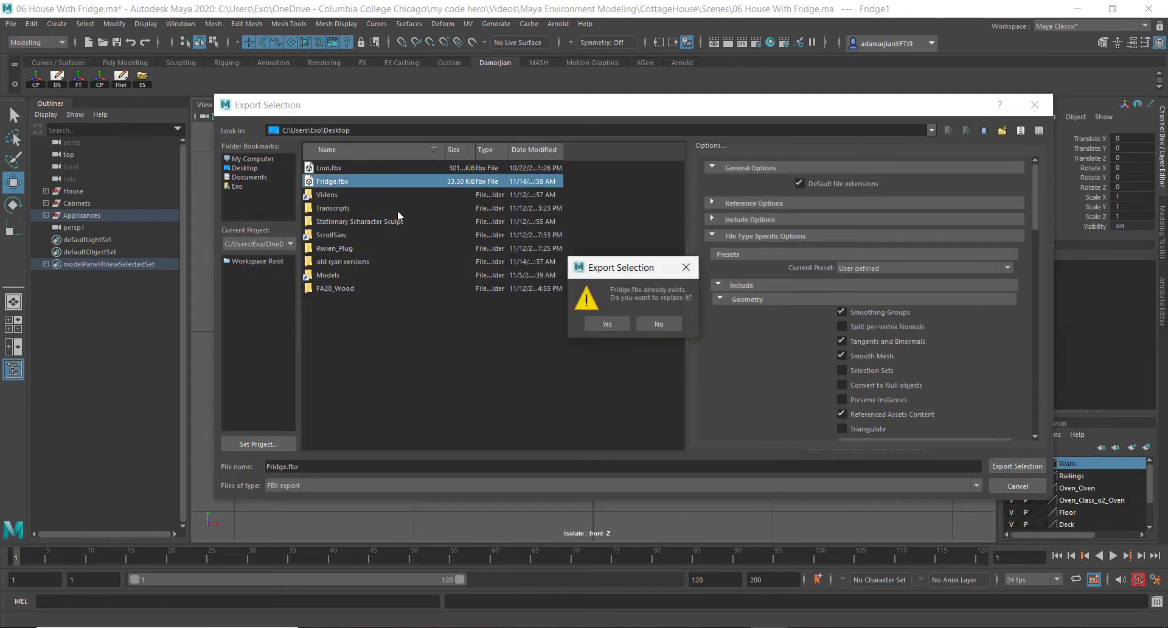
click(594, 330)
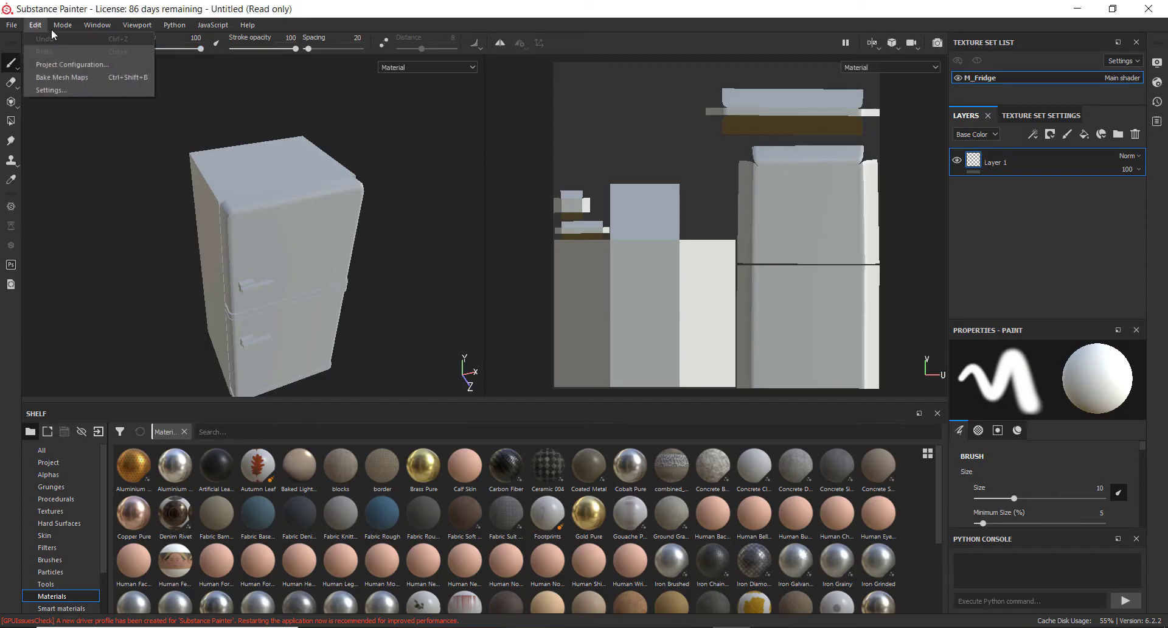
In Substance Painter, reload Fridge.fbx through the project configuration and orbit around the updated fridge
click(34, 25)
click(35, 25)
click(37, 66)
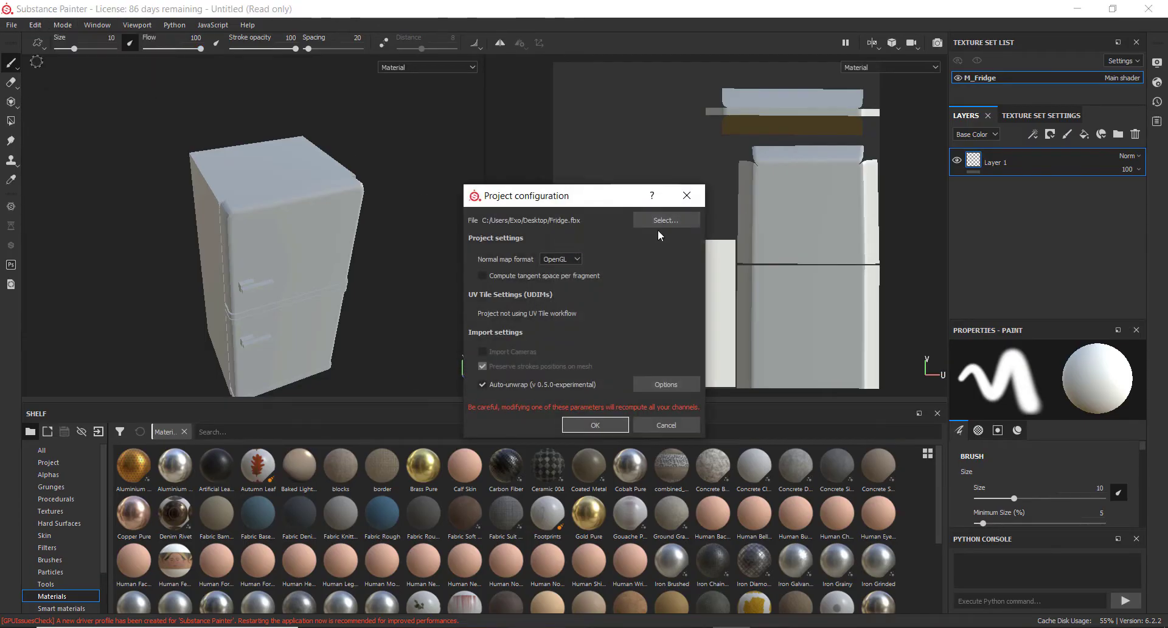
click(665, 220)
click(641, 434)
double_click(641, 433)
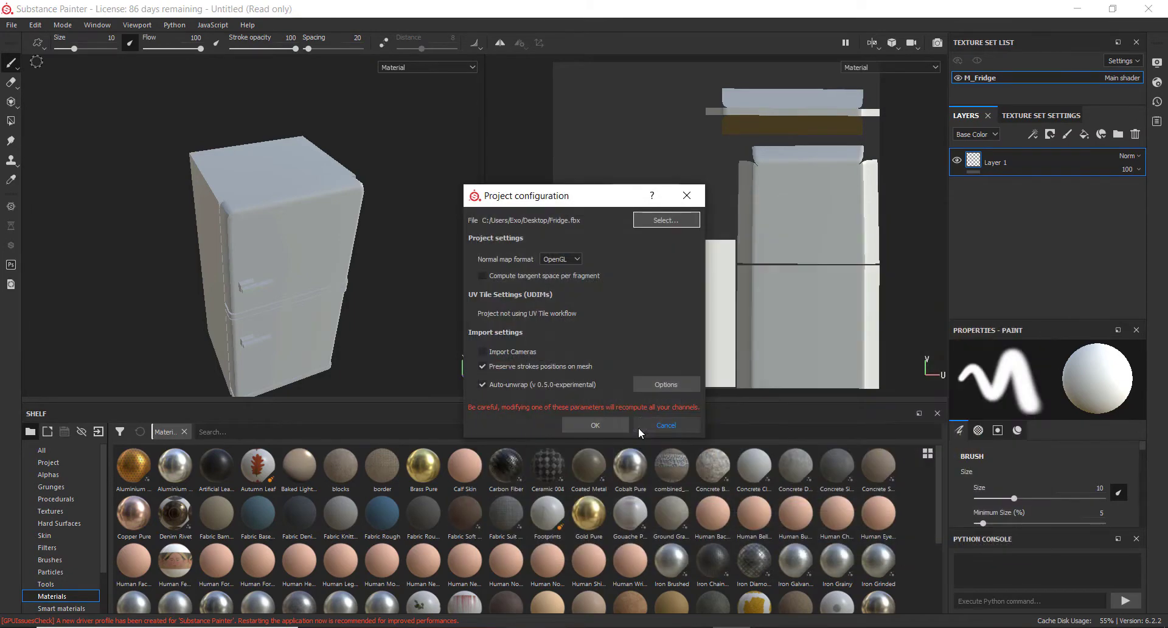
click(598, 426)
alt+drag(186, 150, 252, 133)
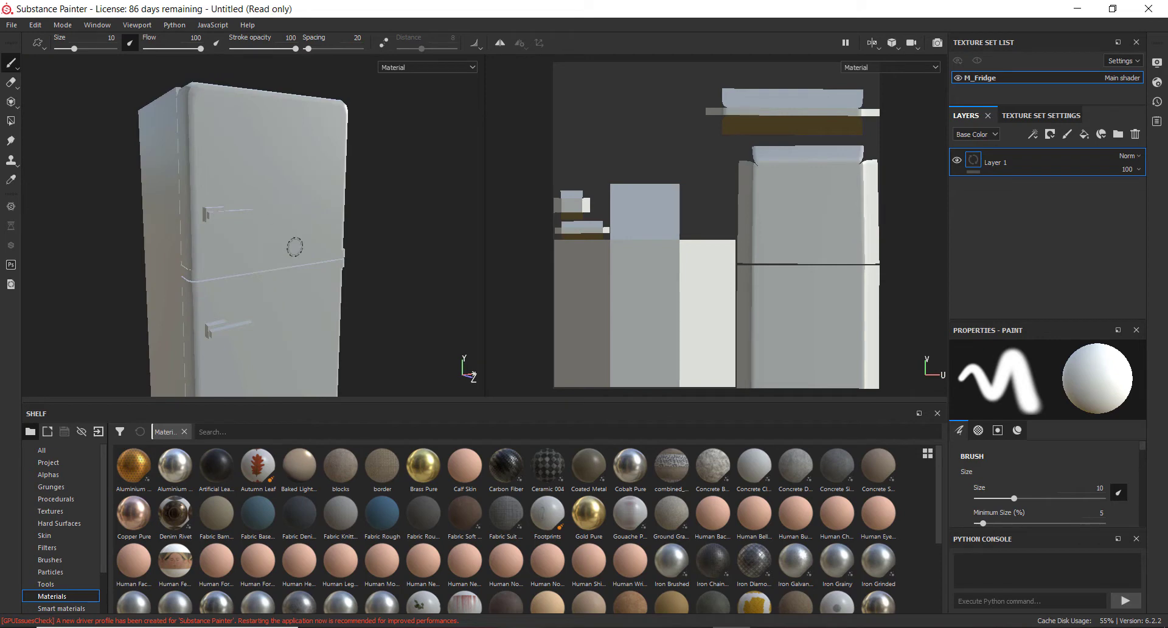
alt+drag(293, 246, 234, 334)
alt+middle_drag(234, 333, 300, 161)
alt+drag(300, 161, 294, 236)
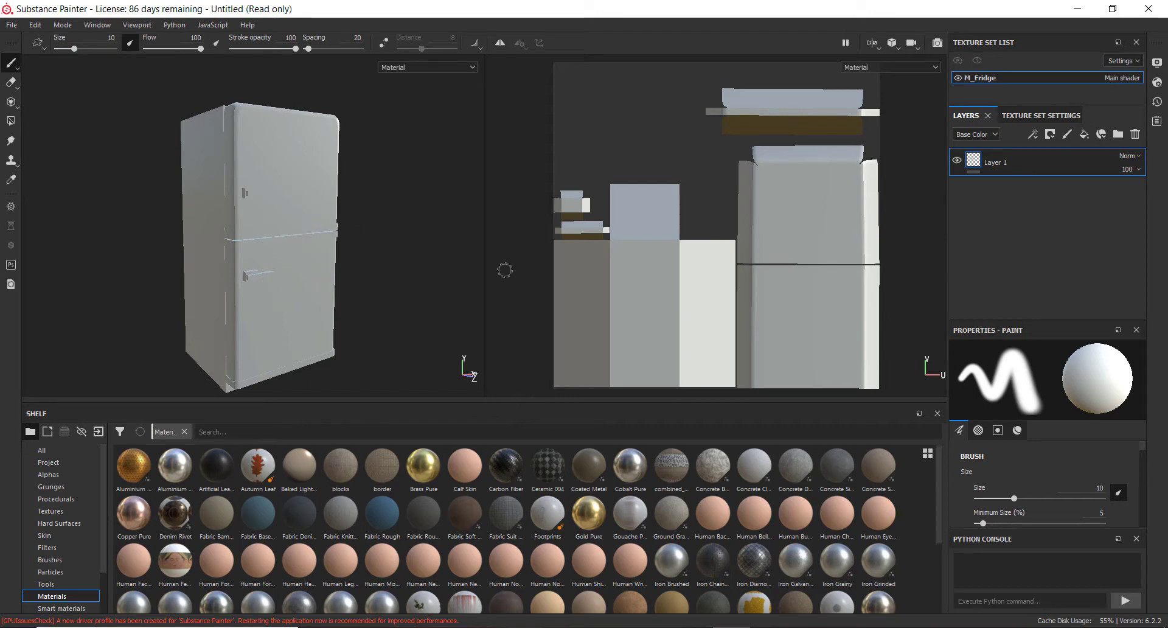
Bake all mesh maps for the texture set at 2048 output size, using the low poly mesh as high poly
click(1056, 115)
scroll(1042, 169, down, 3)
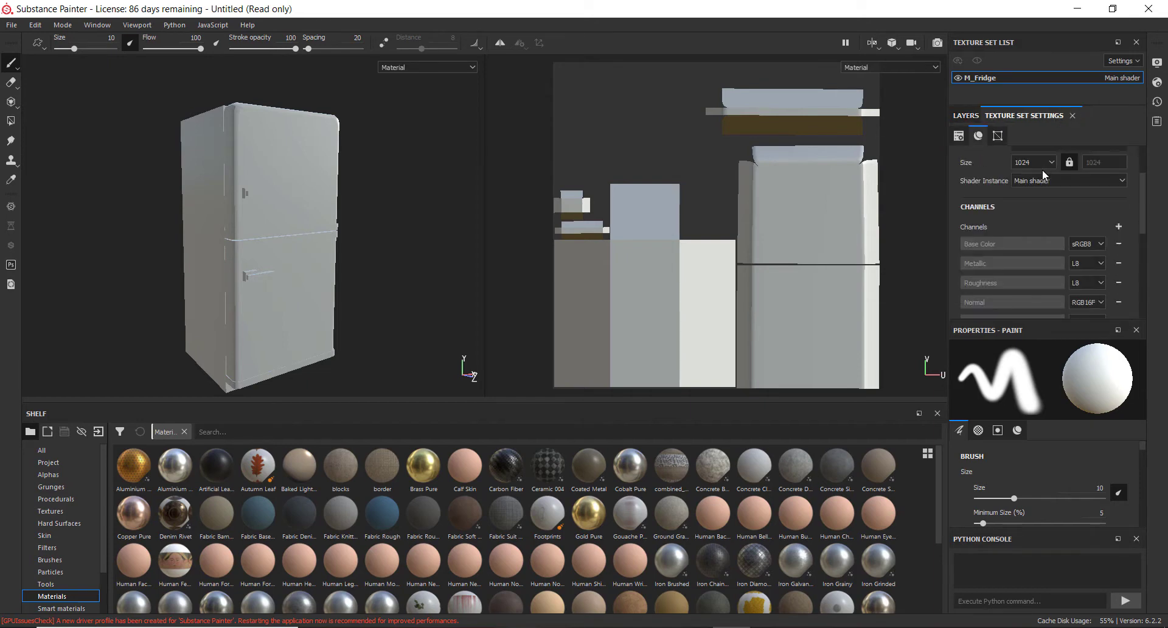
scroll(1028, 174, down, 5)
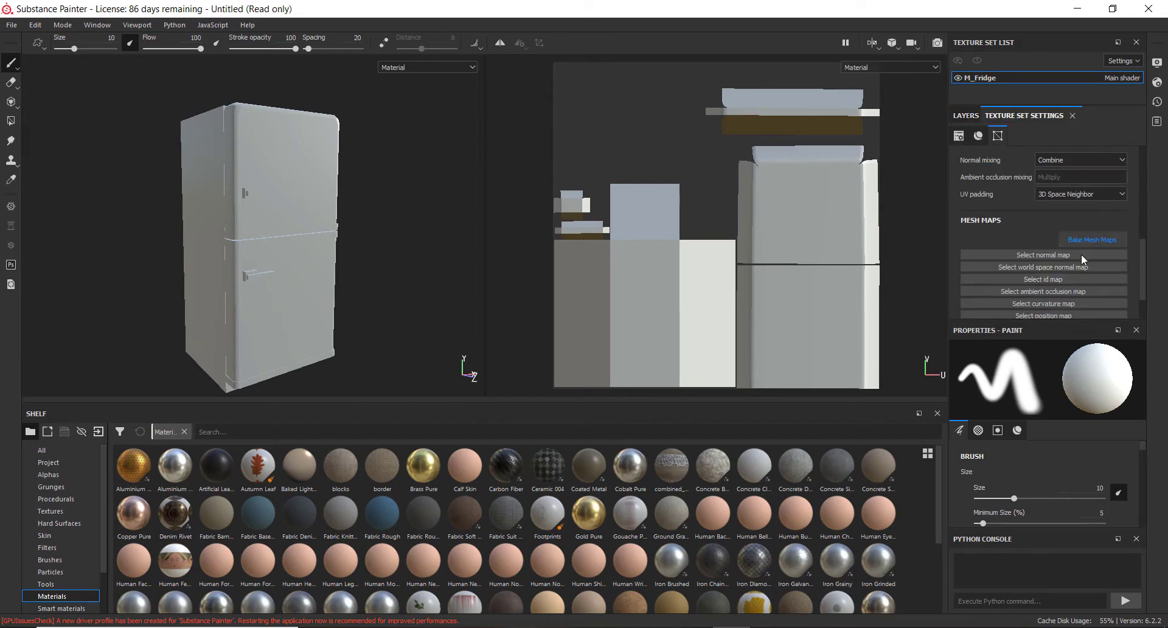
click(1090, 240)
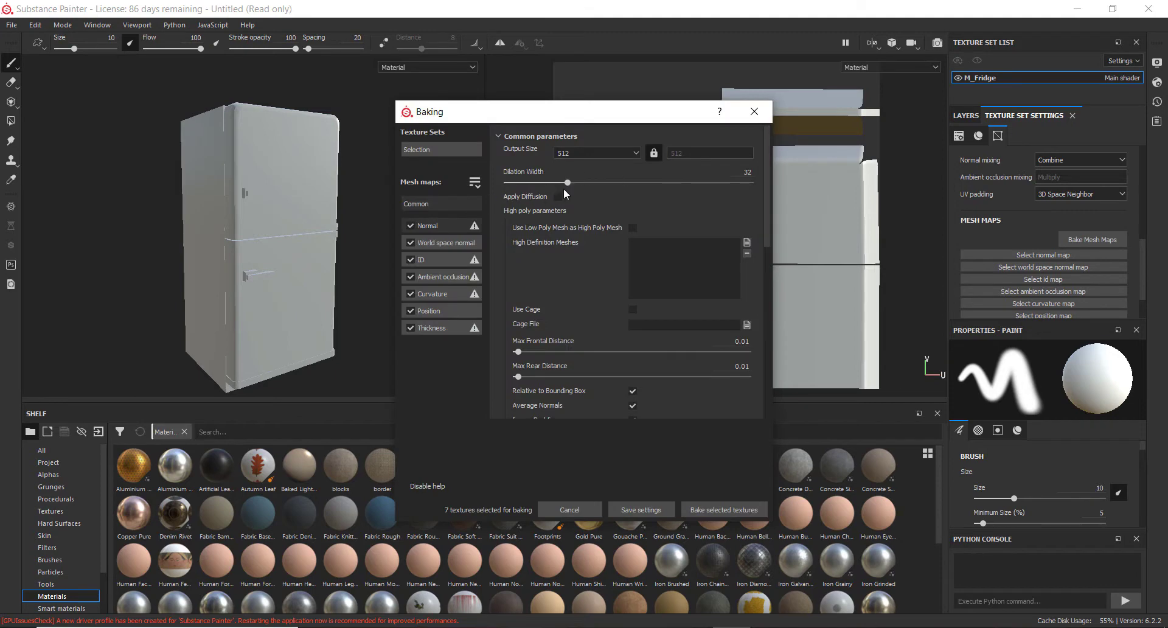
click(634, 153)
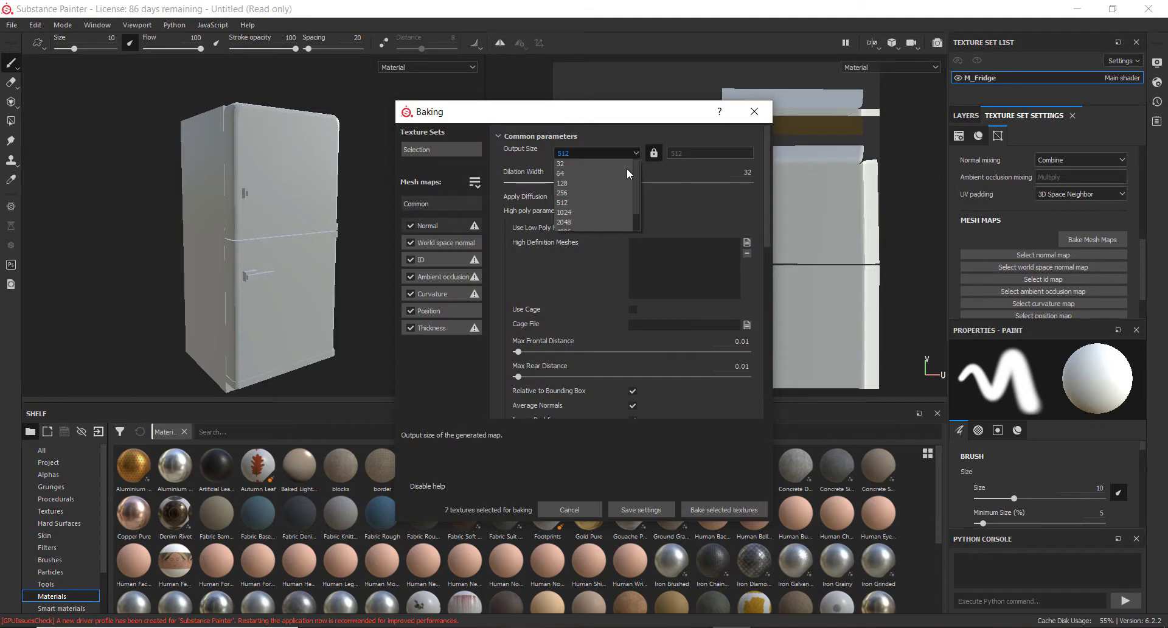
click(602, 224)
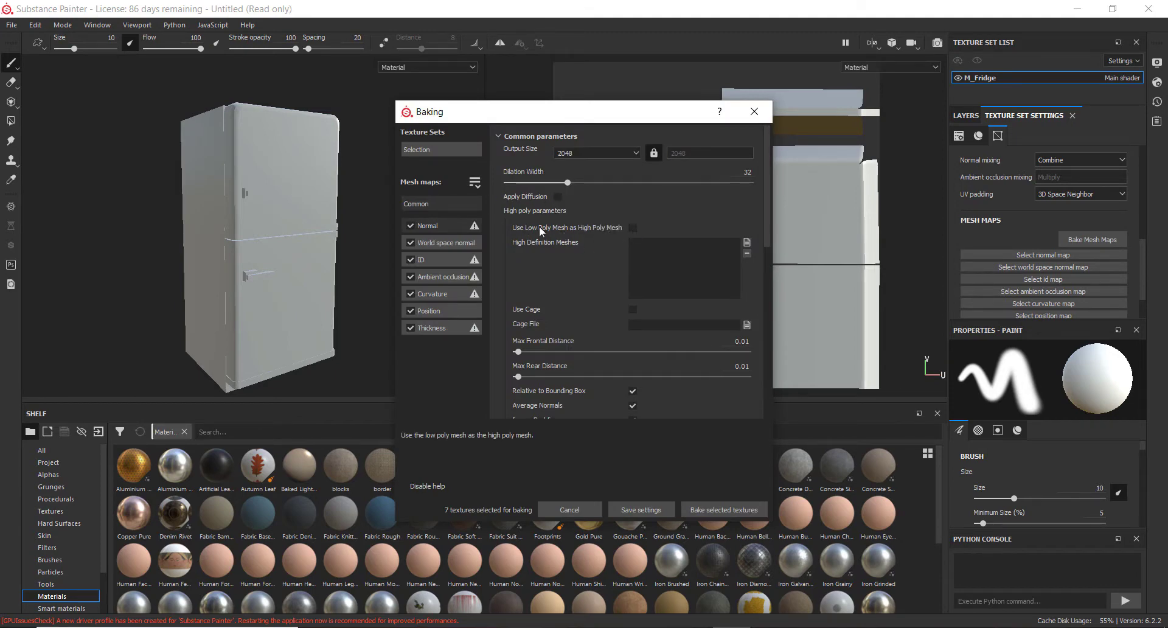
click(633, 227)
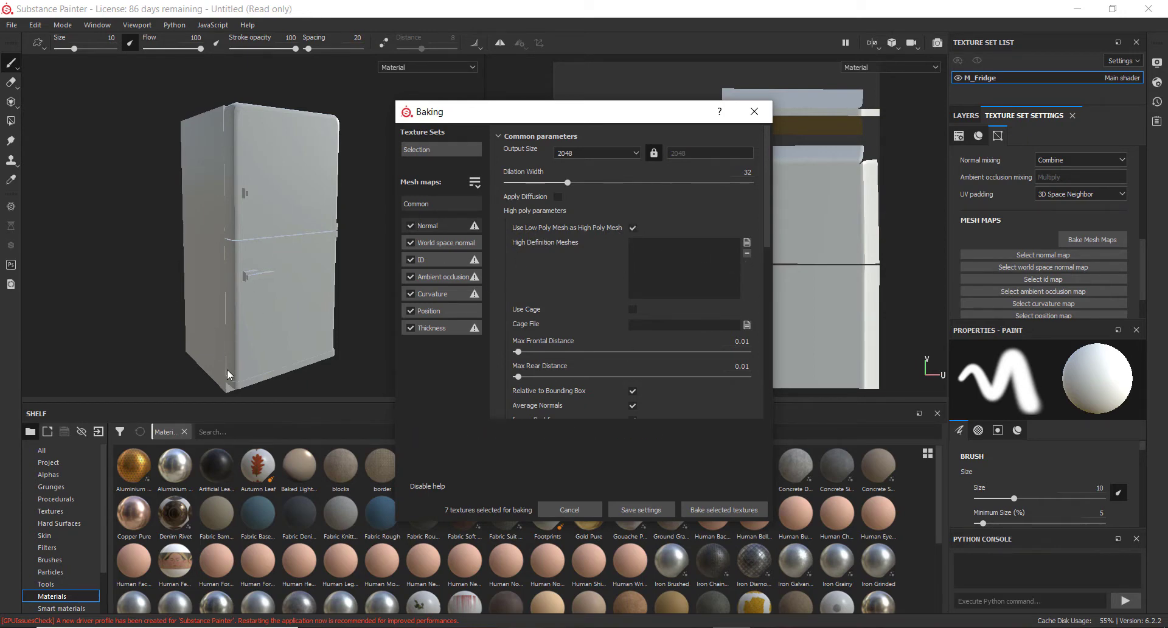
click(713, 509)
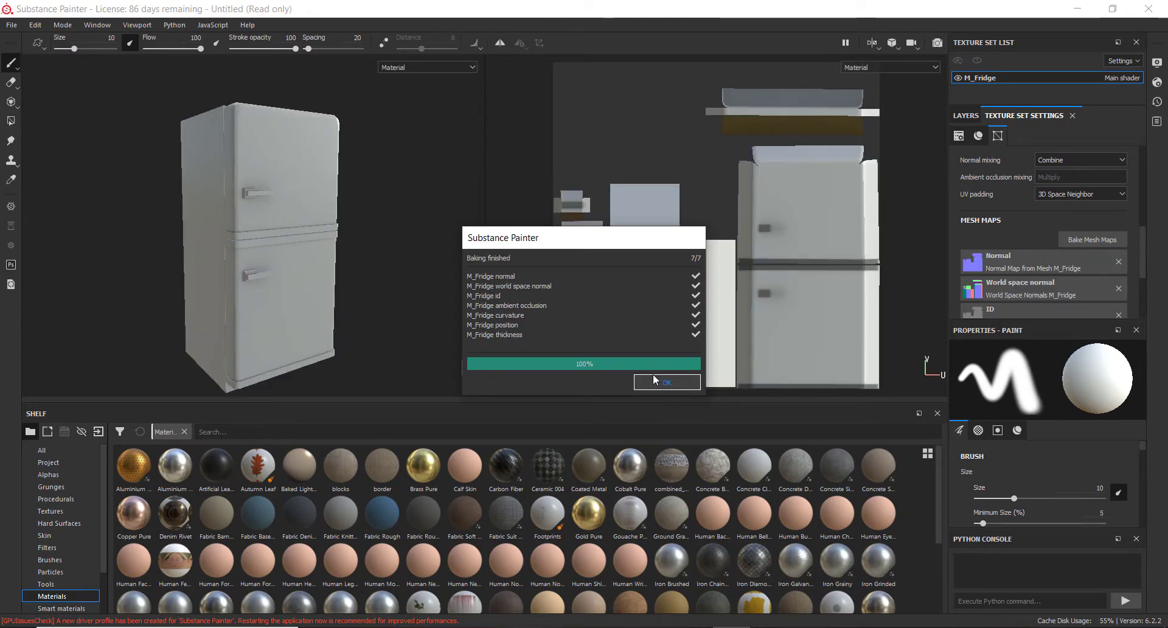
click(669, 389)
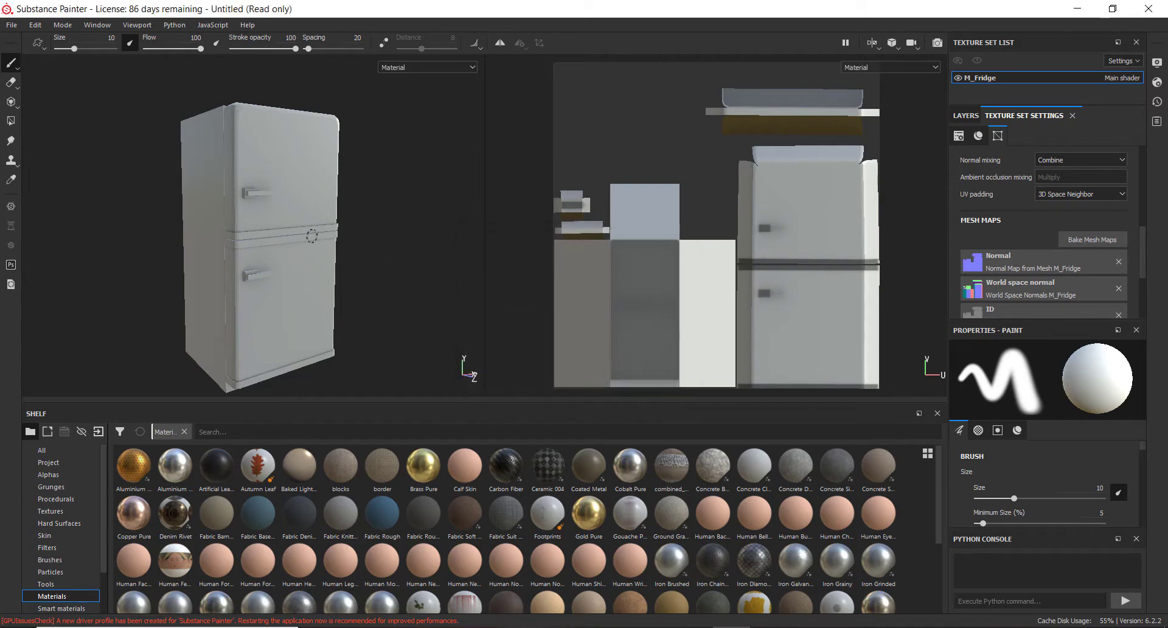
Return to the layers panel and orbit around the fridge to examine the baked mesh maps
alt+drag(313, 237, 275, 253)
click(968, 115)
alt+drag(141, 235, 167, 232)
alt+right_drag(226, 258, 412, 297)
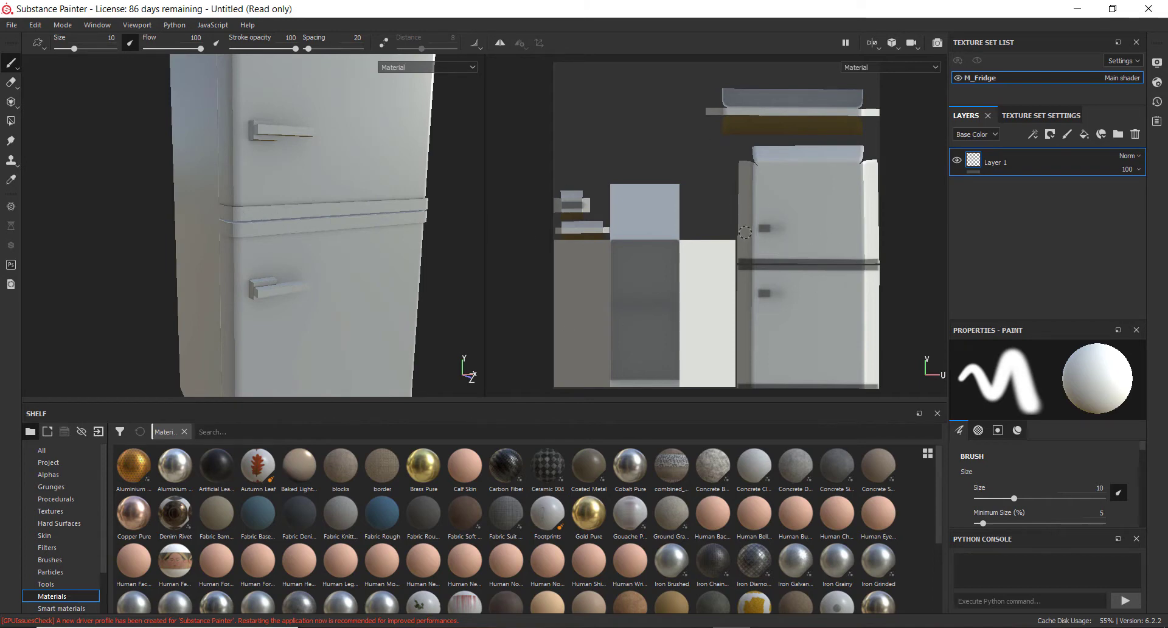
alt+drag(336, 216, 248, 254)
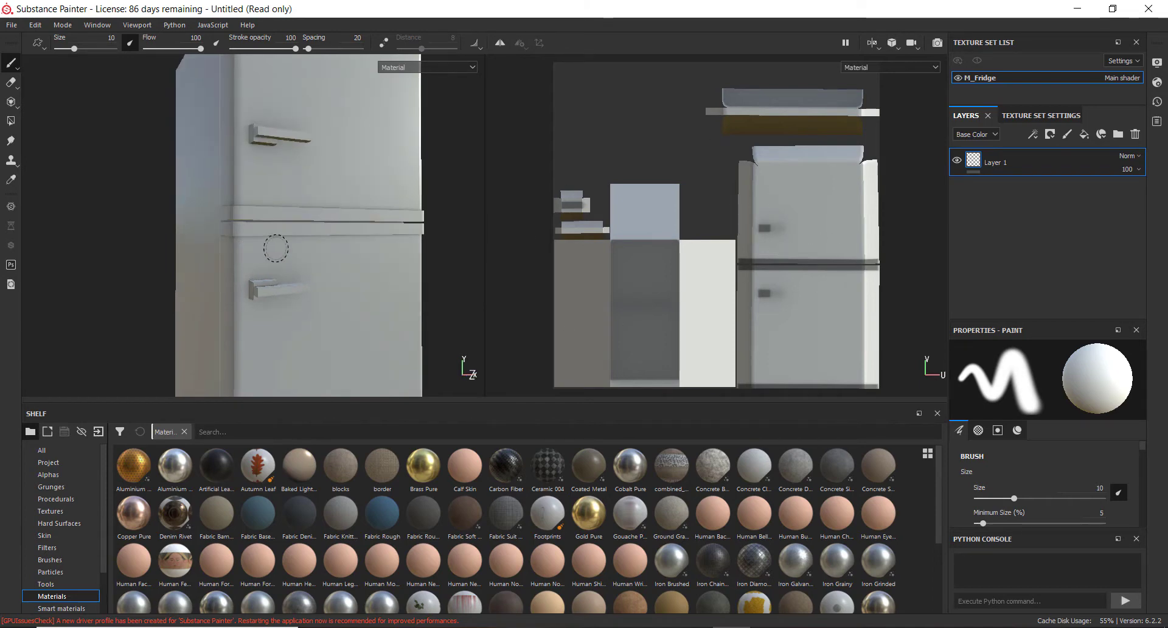
alt+middle_drag(274, 247, 295, 198)
scroll(299, 217, up, 1)
scroll(300, 219, down, 2)
alt+drag(301, 225, 267, 258)
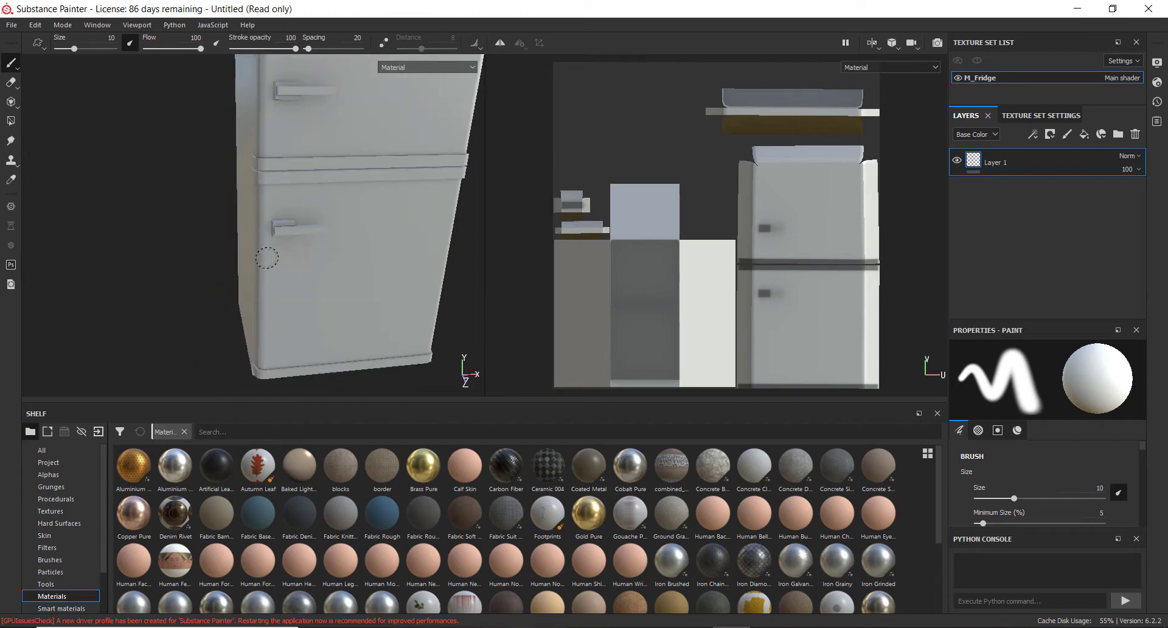
alt+drag(341, 272, 351, 228)
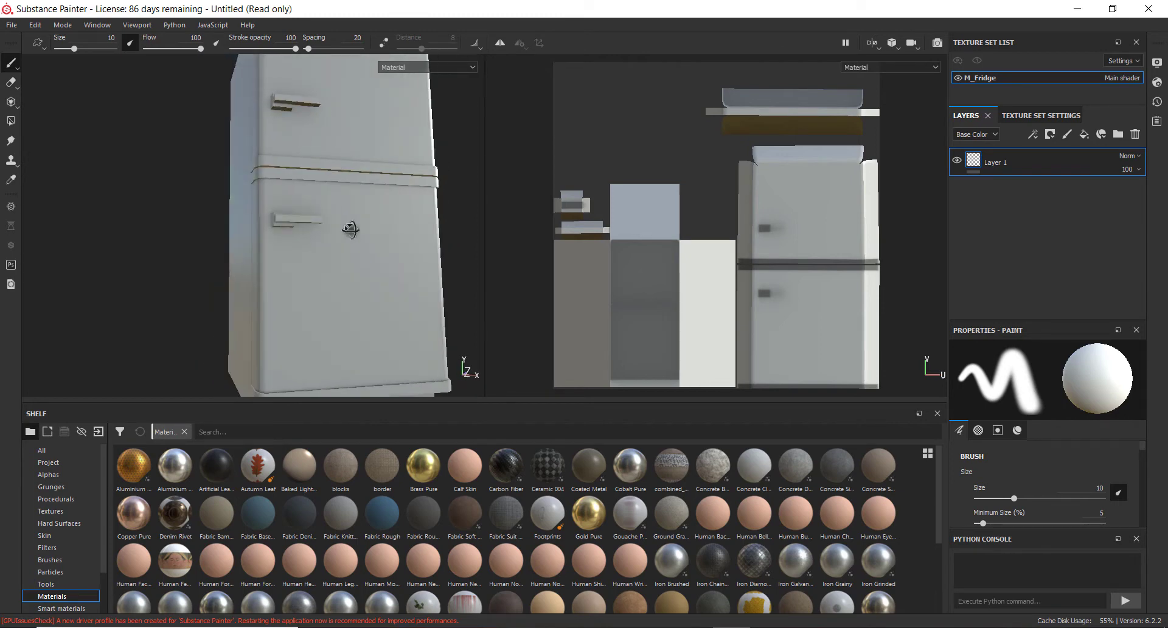
Apply the Iron Raw Damaged material from the shelf to the fridge as a new fill layer
alt+drag(292, 203, 312, 222)
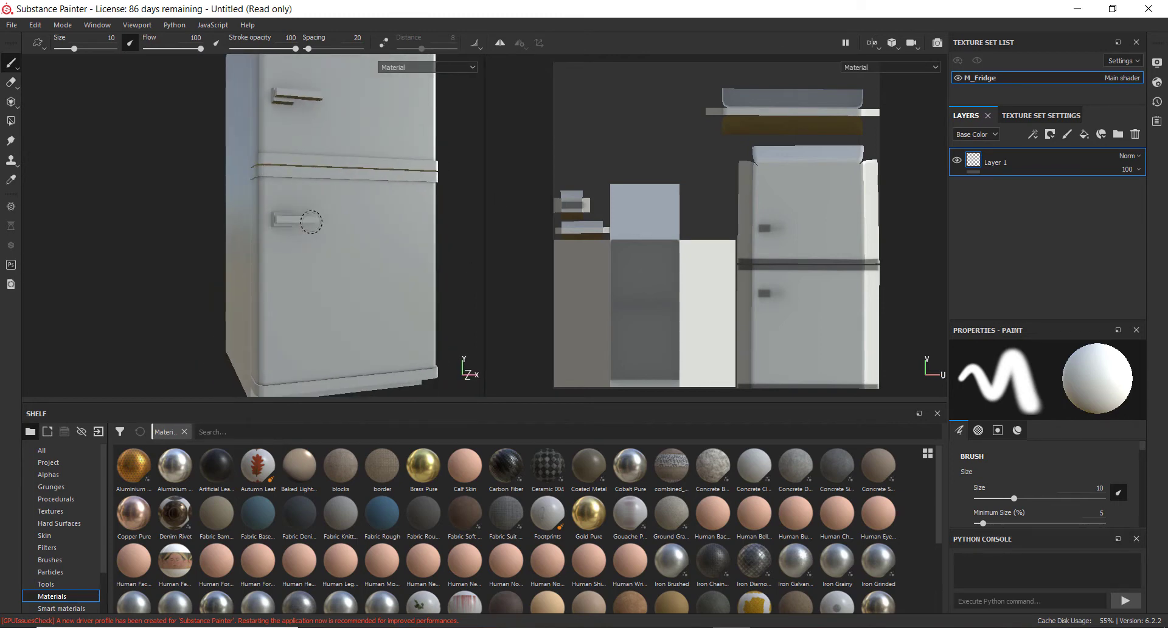
alt+middle_drag(311, 222, 315, 248)
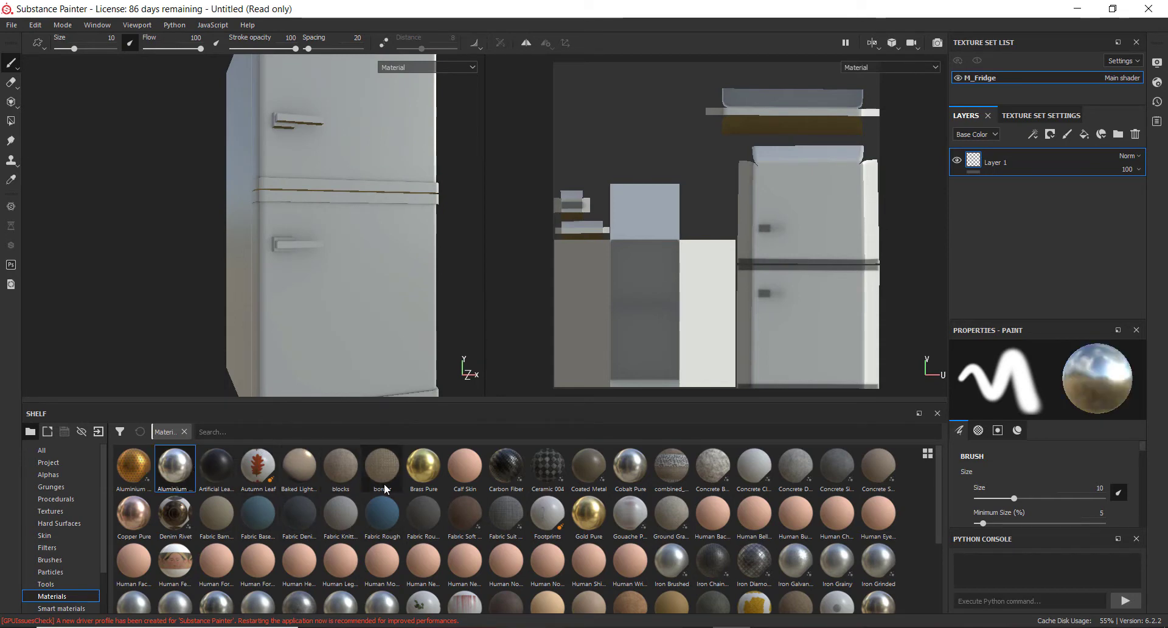
scroll(654, 500, down, 3)
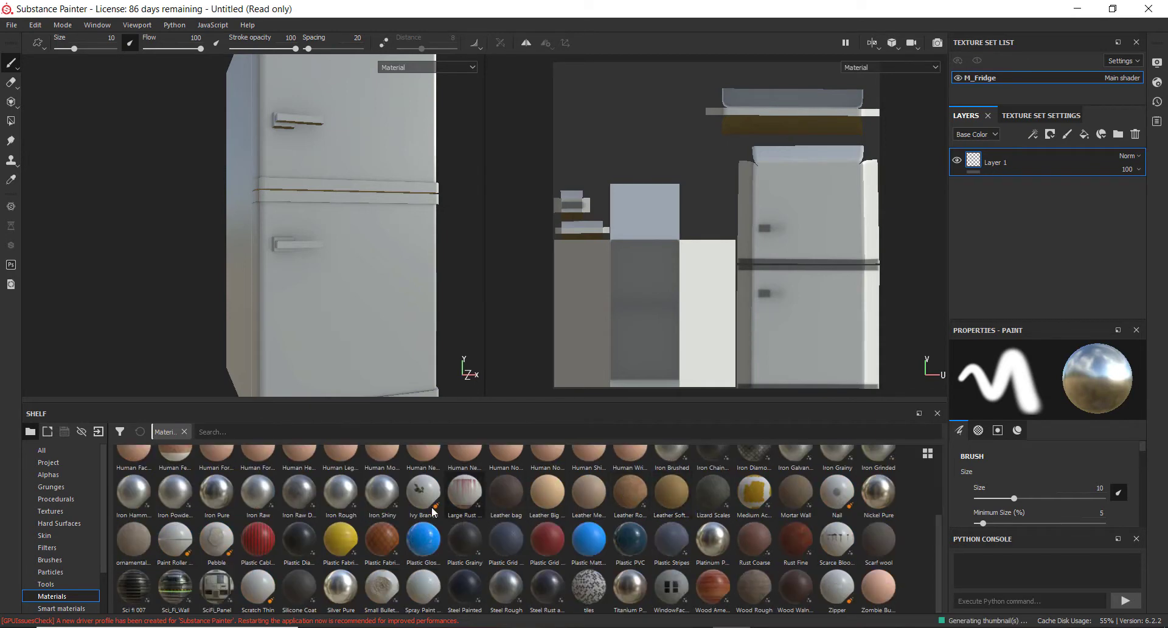
mouse_move(282, 507)
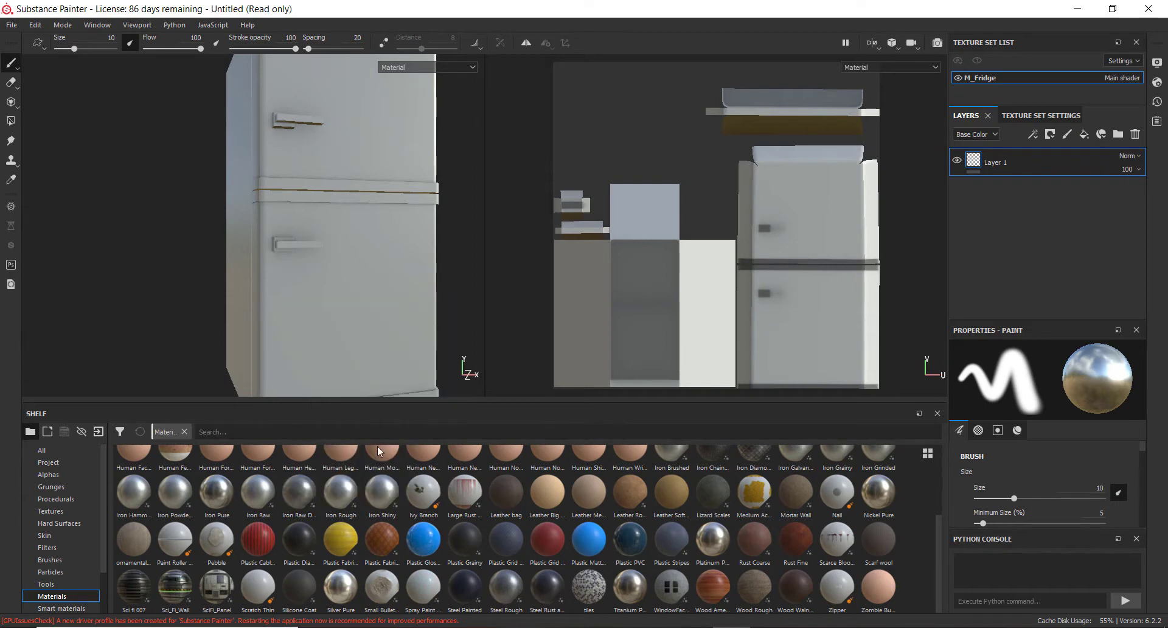
drag(308, 494, 1016, 239)
Orbit and zoom around the fridge to examine the applied iron material
alt+drag(279, 213, 307, 233)
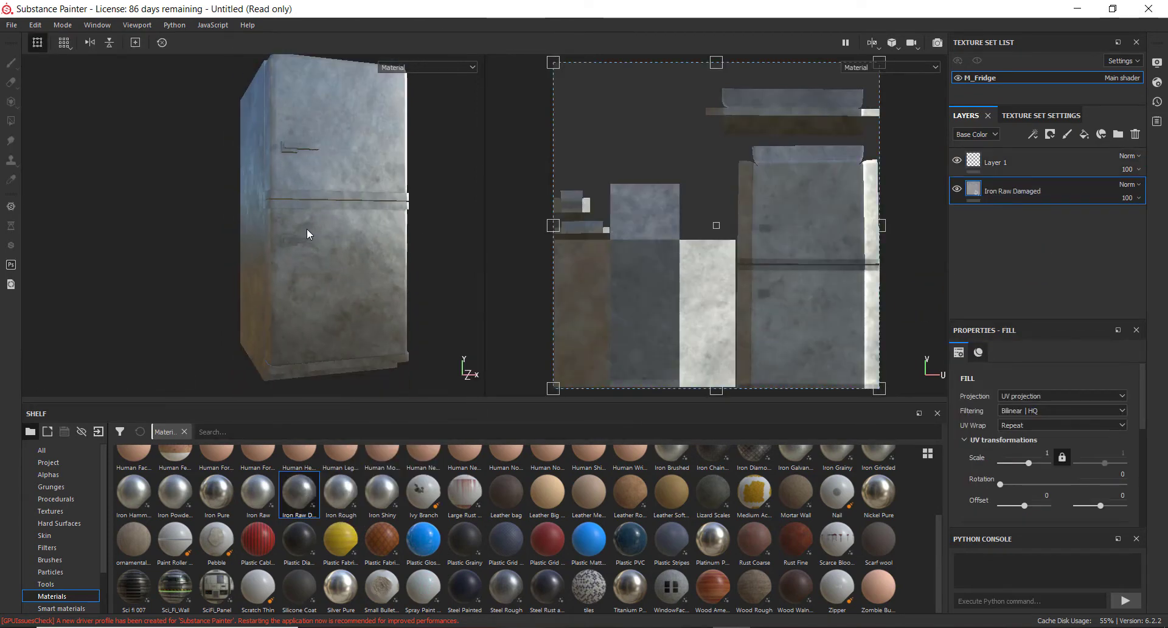
alt+drag(195, 208, 304, 262)
alt+right_drag(304, 262, 753, 380)
alt+drag(301, 226, 363, 143)
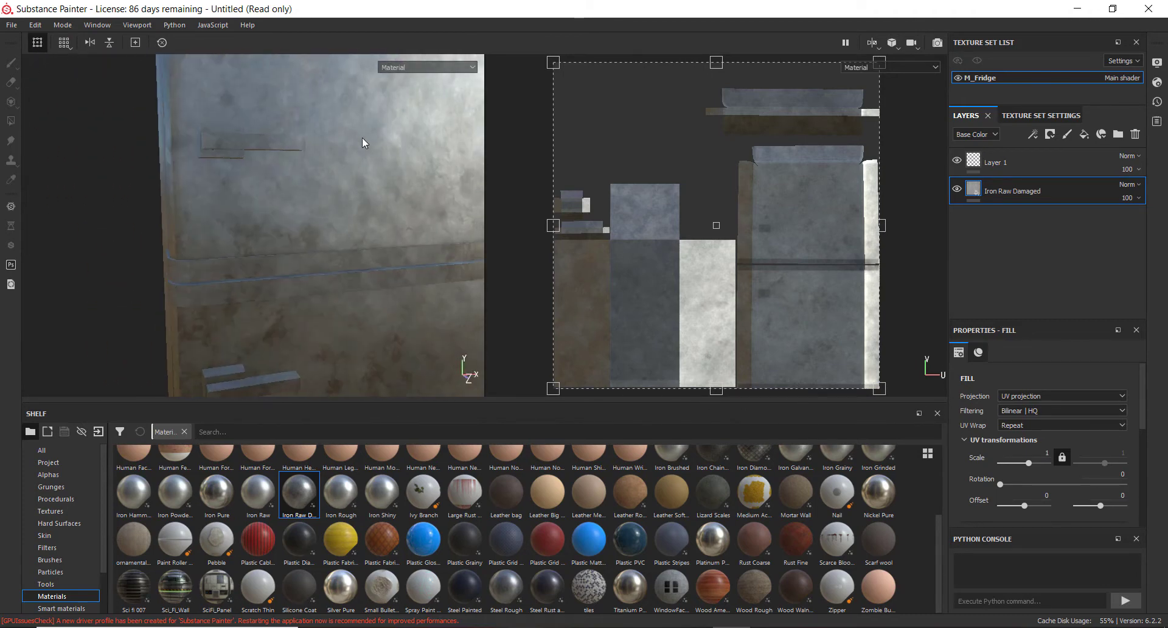
scroll(384, 207, down, 4)
alt+drag(381, 211, 365, 104)
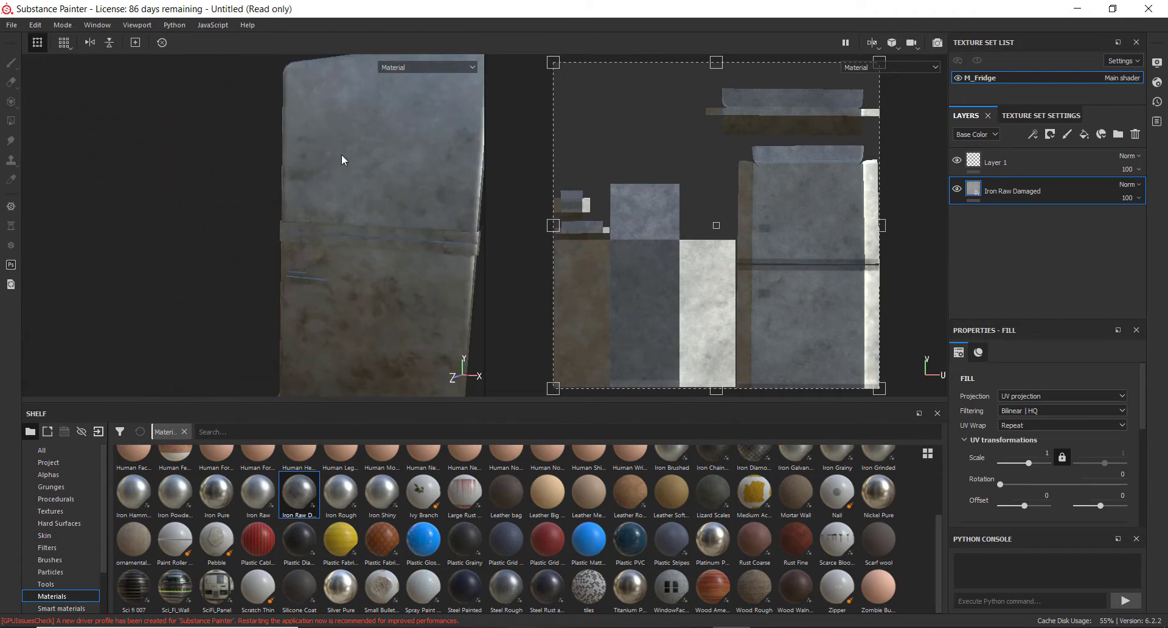
alt+drag(274, 207, 302, 185)
alt+right_drag(323, 208, 368, 199)
alt+middle_drag(368, 199, 344, 274)
alt+drag(332, 272, 306, 260)
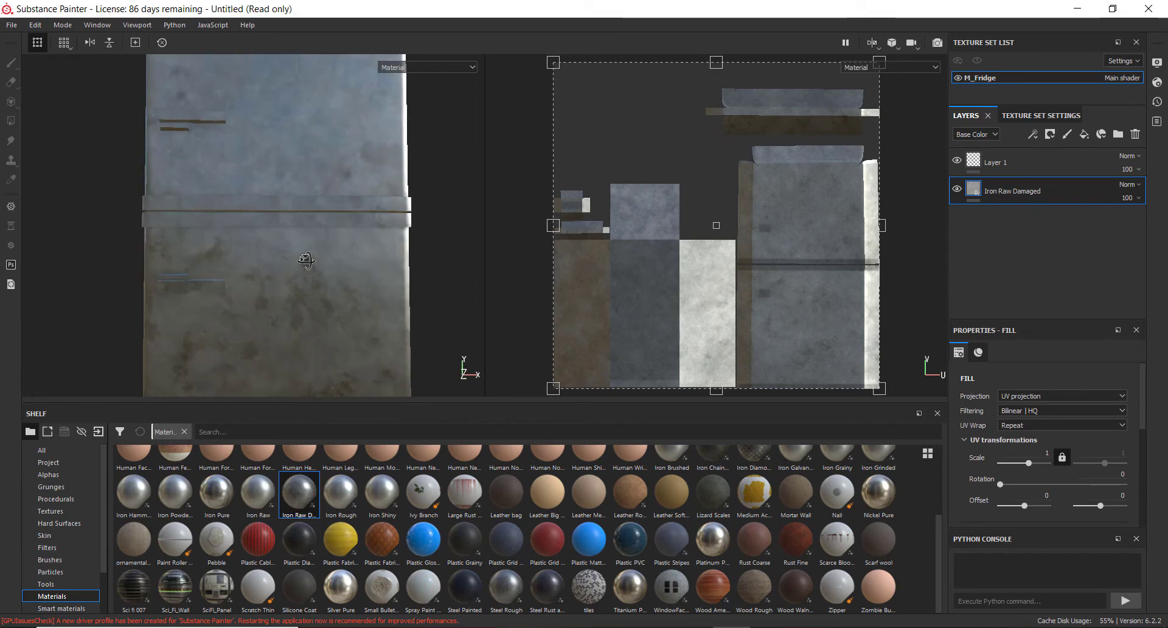
alt+middle_drag(283, 306, 302, 268)
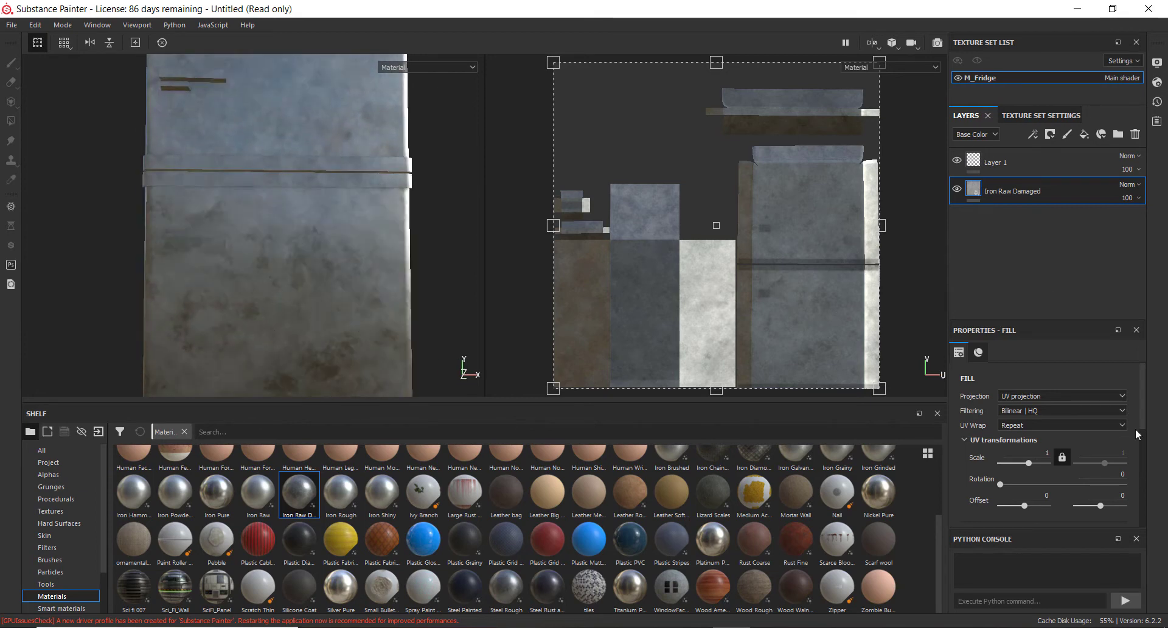
Set the fill material's base color to light blue
scroll(1091, 438, down, 2)
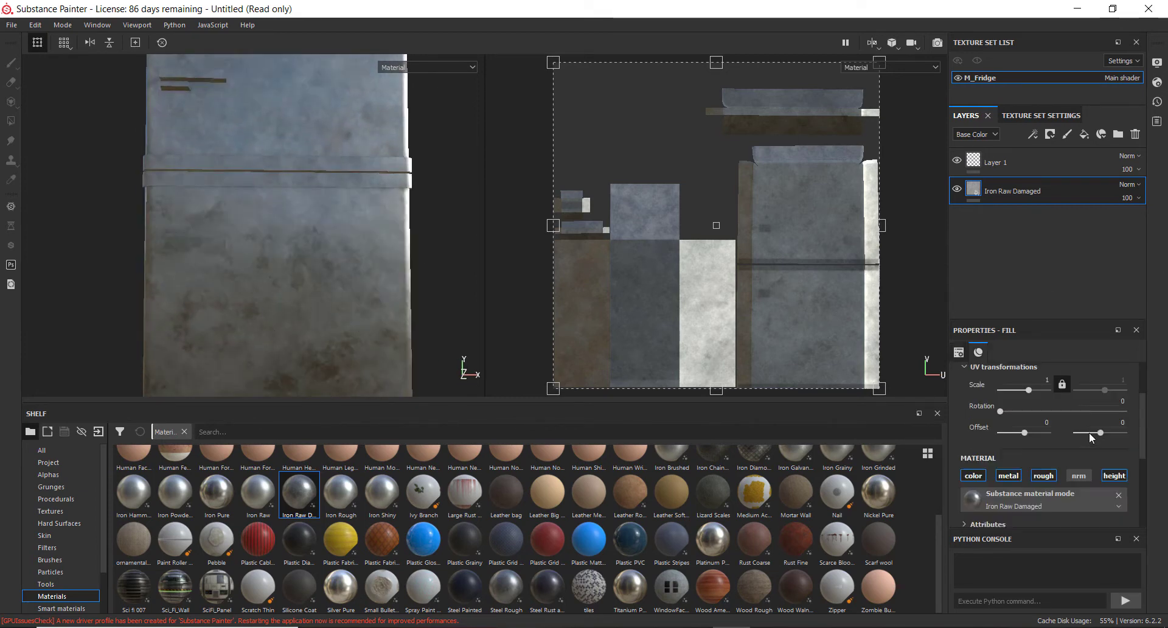
scroll(1079, 438, down, 3)
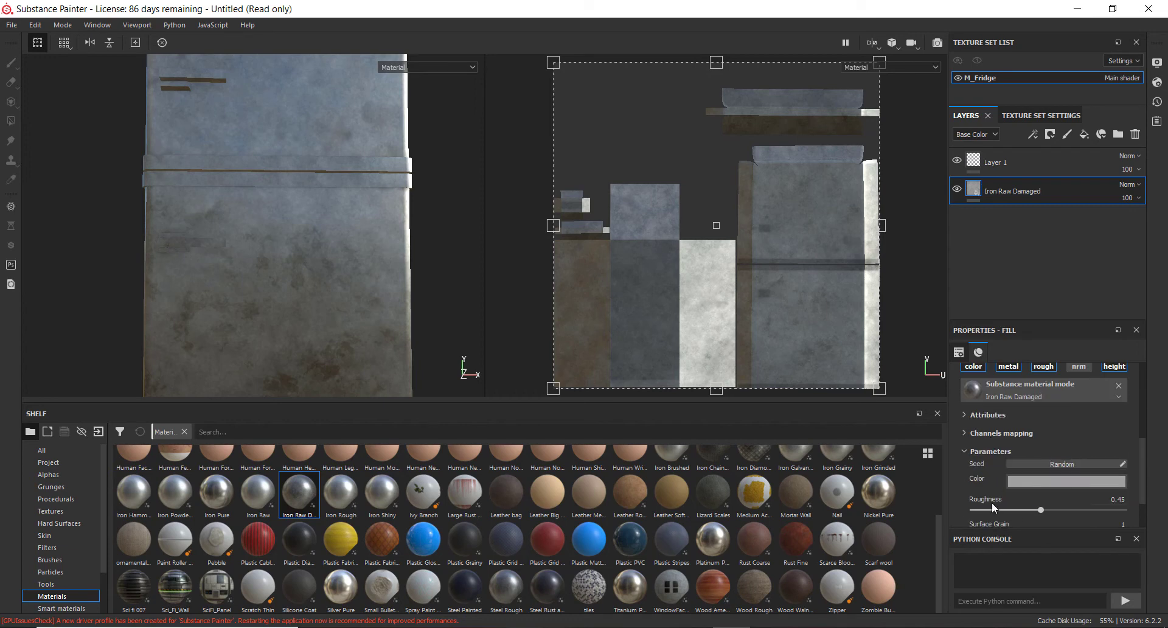
click(1028, 487)
drag(1038, 532, 1046, 510)
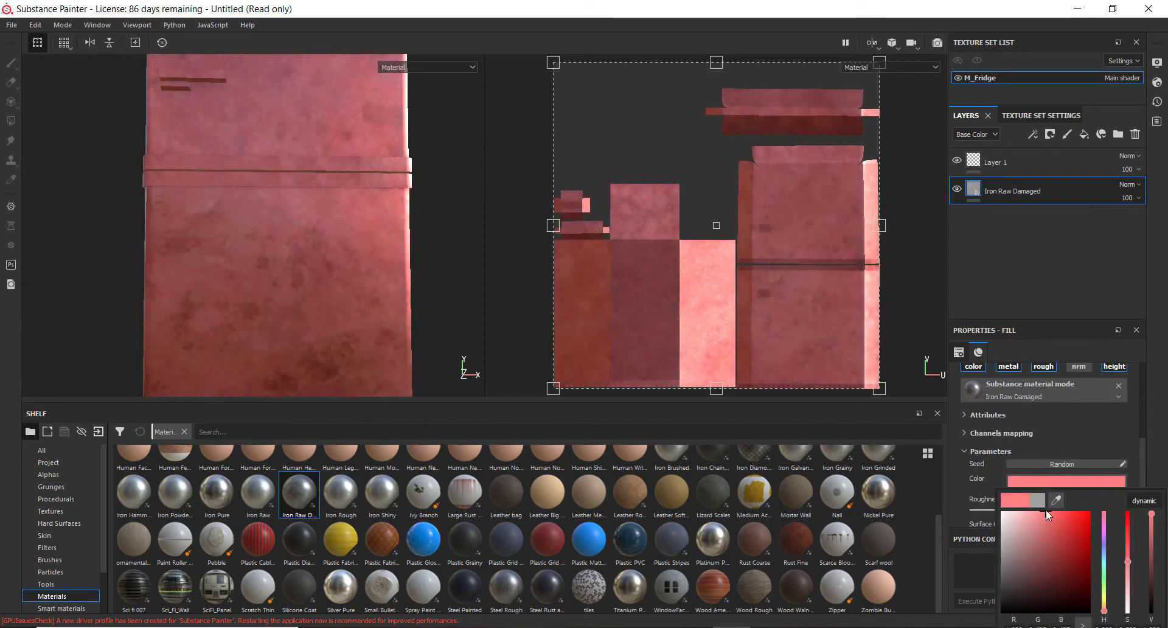
drag(1105, 573, 1105, 556)
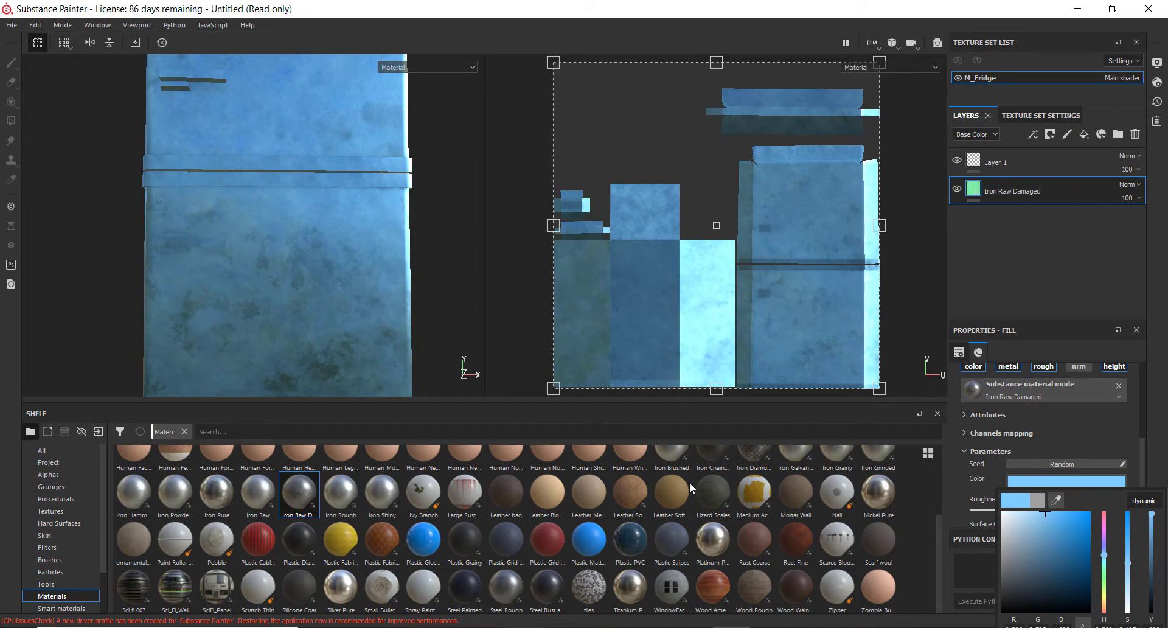
Set the material's roughness to 0.02 and orbit to check the reflections
click(981, 414)
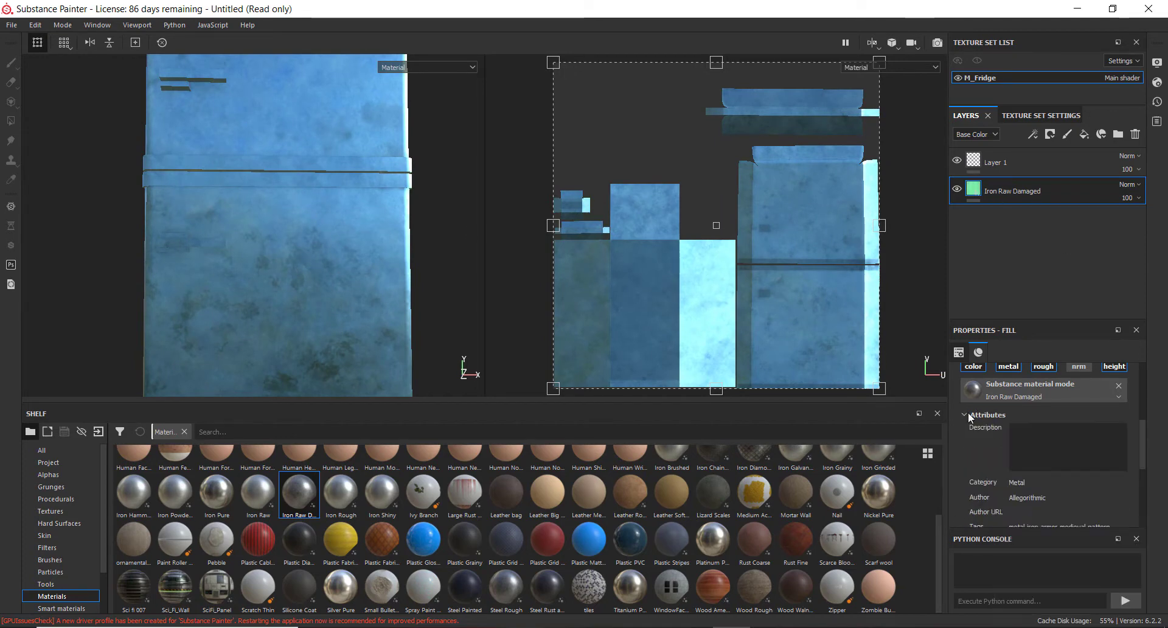
scroll(973, 428, down, 3)
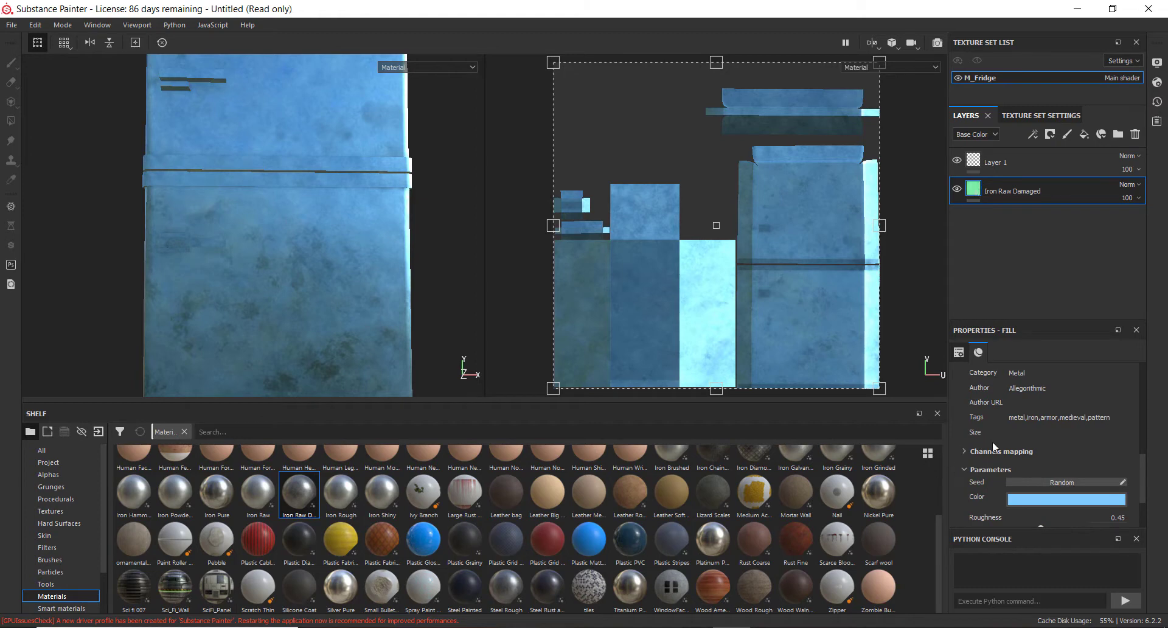
scroll(1021, 429, up, 1)
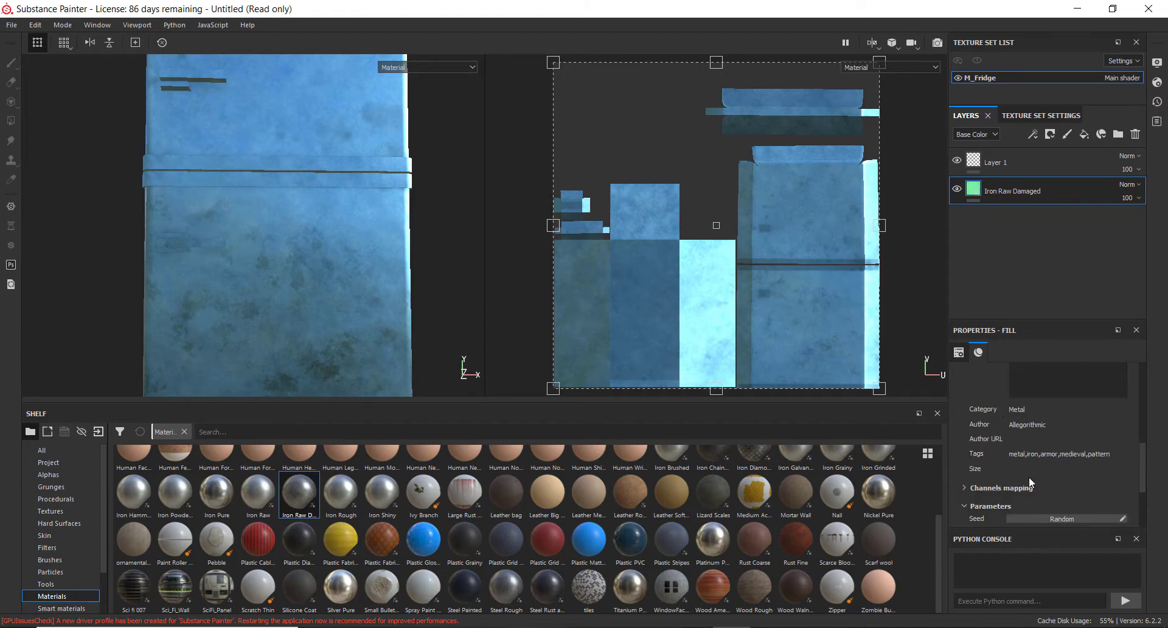
scroll(1026, 476, down, 3)
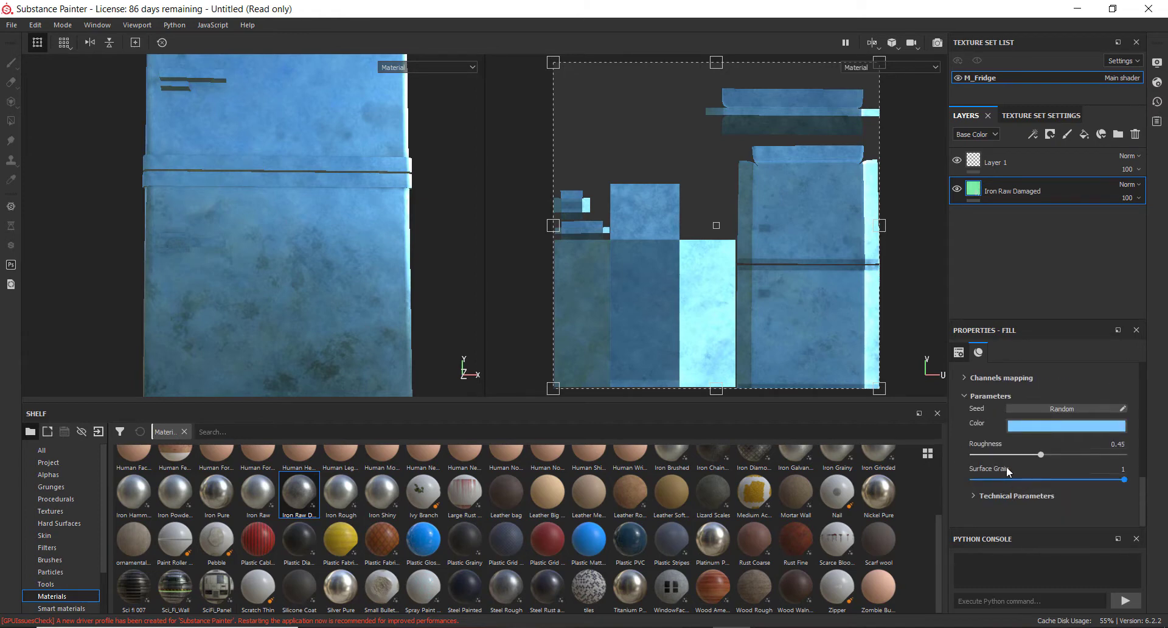
drag(1037, 457, 984, 462)
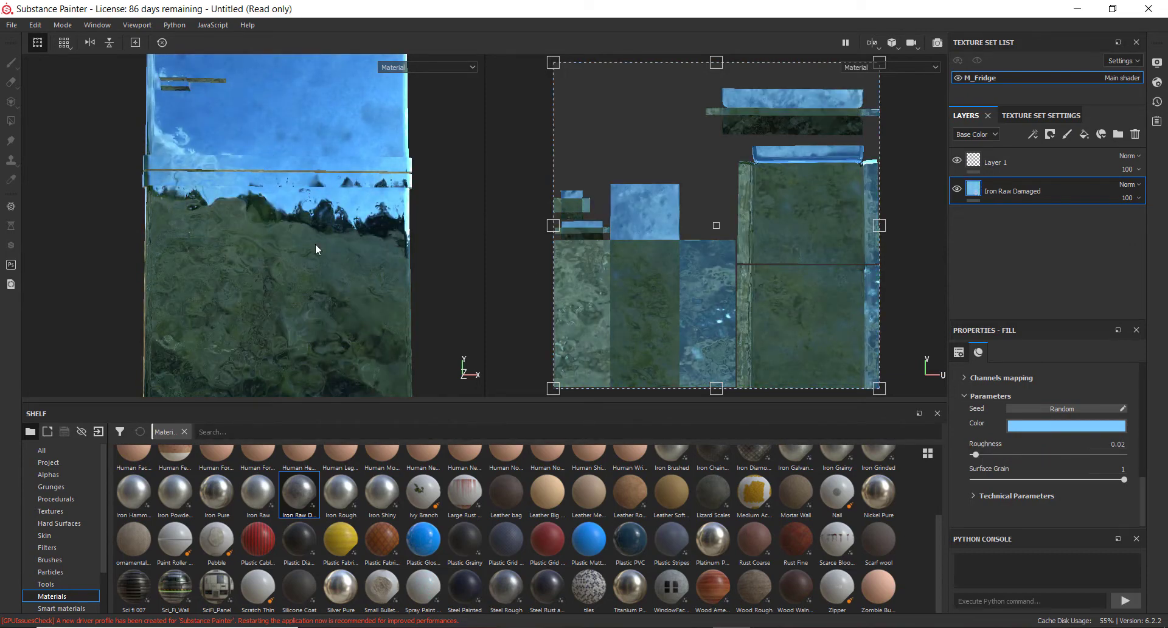
alt+drag(316, 249, 353, 256)
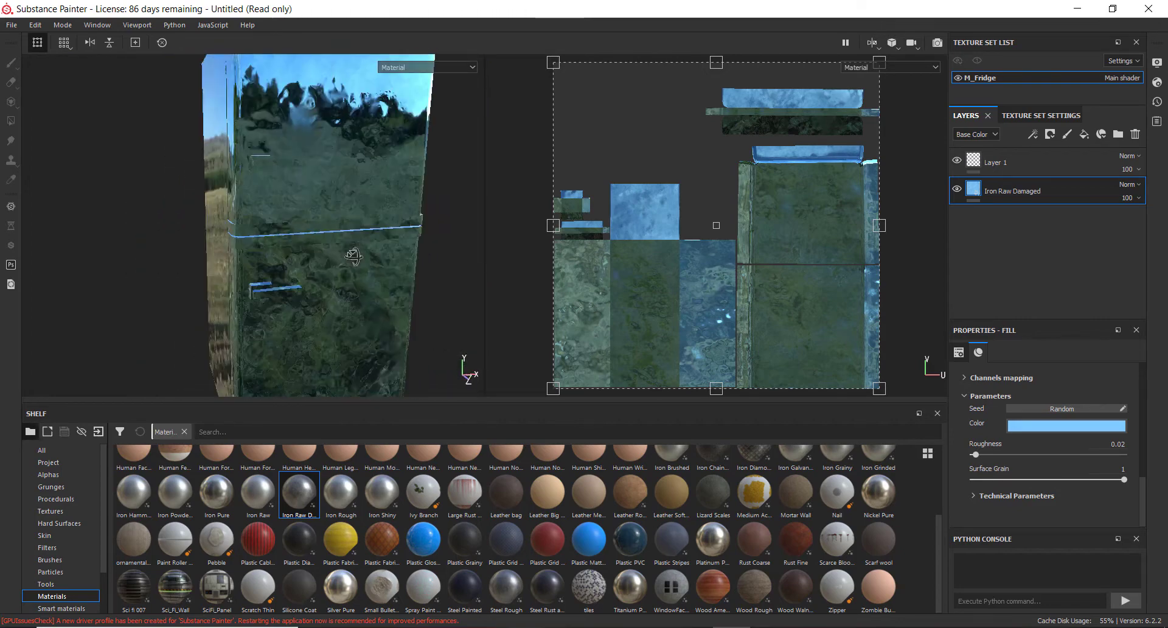
Set the material's roughness to 0.87 and adjust the surface grain
drag(976, 454, 1104, 454)
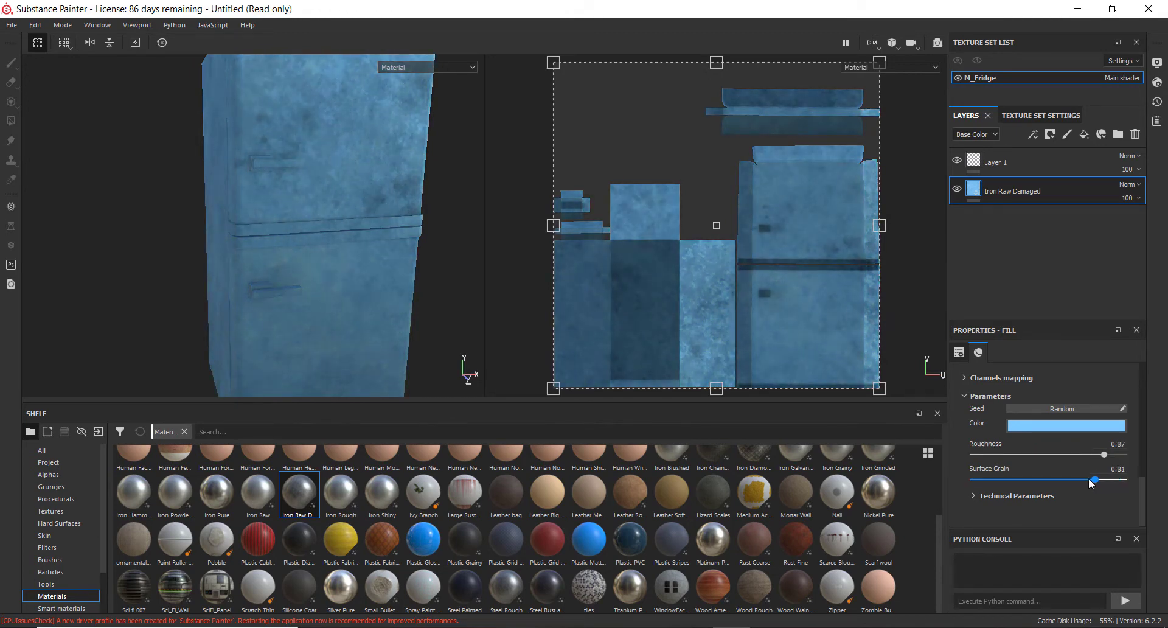
drag(1049, 478, 1002, 458)
scroll(302, 162, down, 3)
scroll(311, 162, up, 8)
Reframe the fridge in the 3D view and zoom out the UV view to inspect the texture
alt+drag(324, 175, 511, 354)
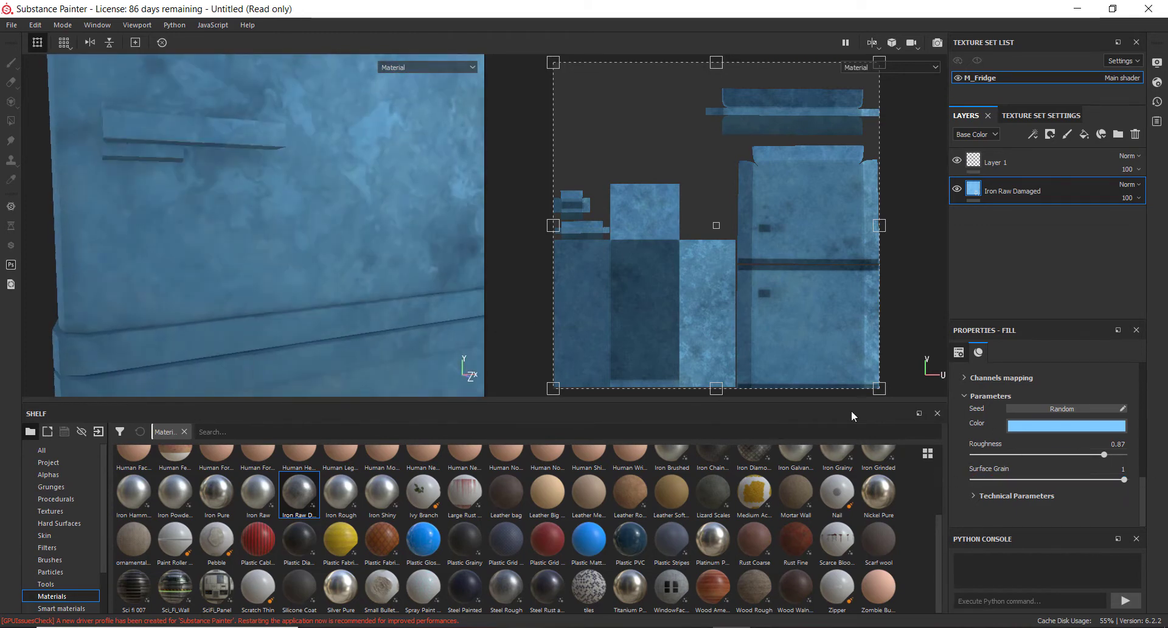
alt+drag(299, 255, 316, 234)
key(f)
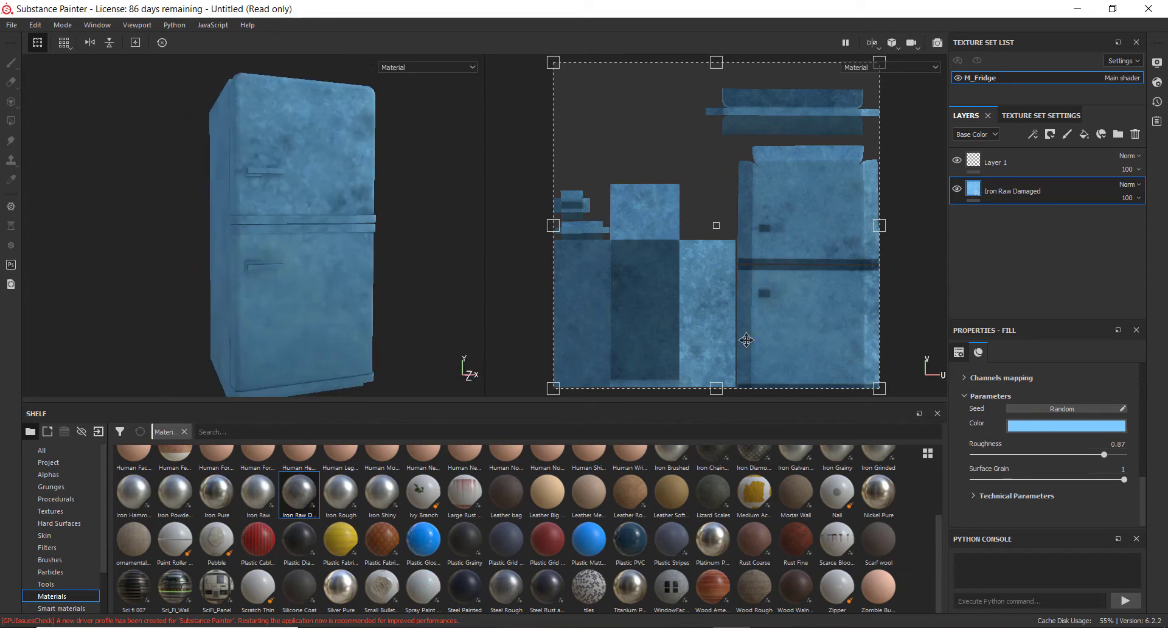
drag(555, 63, 435, 1)
scroll(759, 295, up, 5)
scroll(764, 298, down, 7)
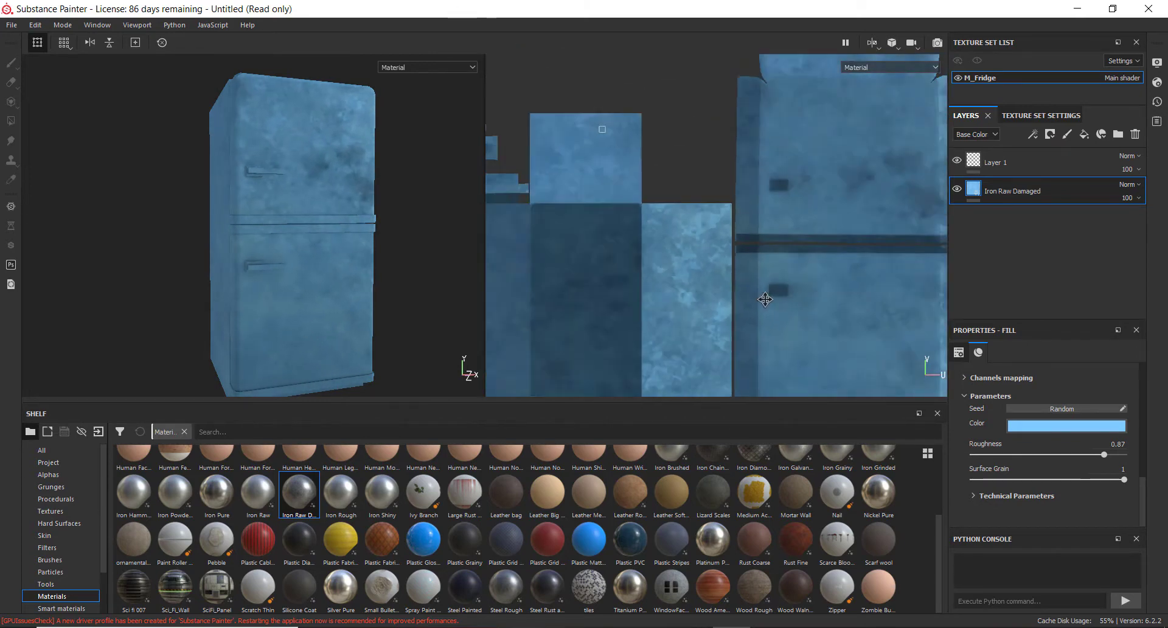
scroll(828, 361, down, 3)
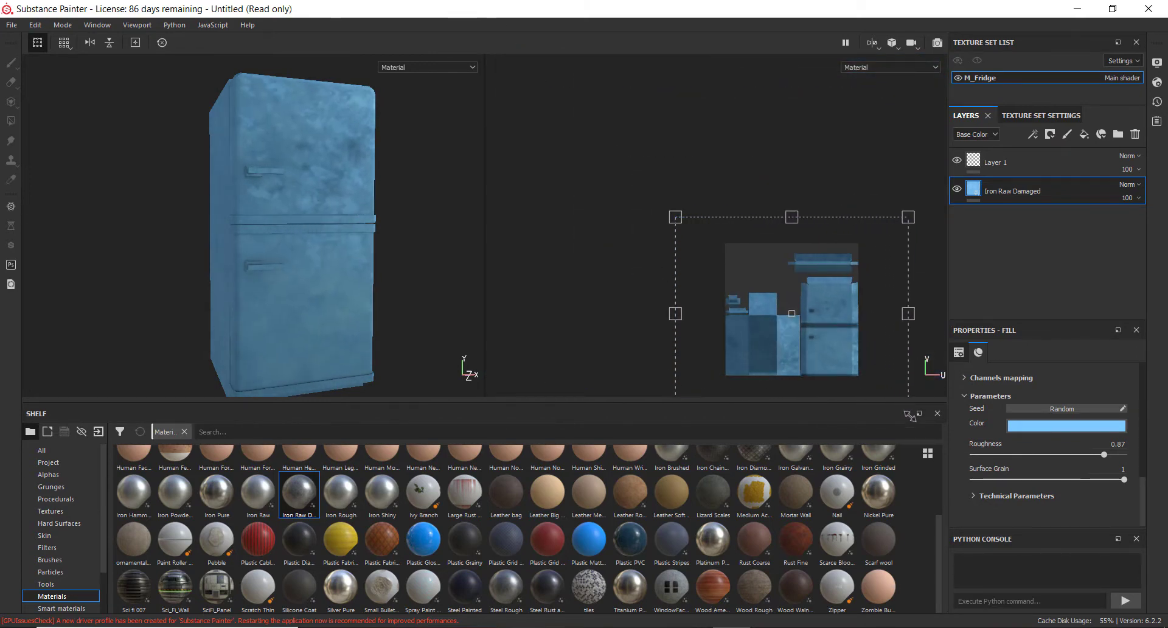
drag(916, 424, 937, 447)
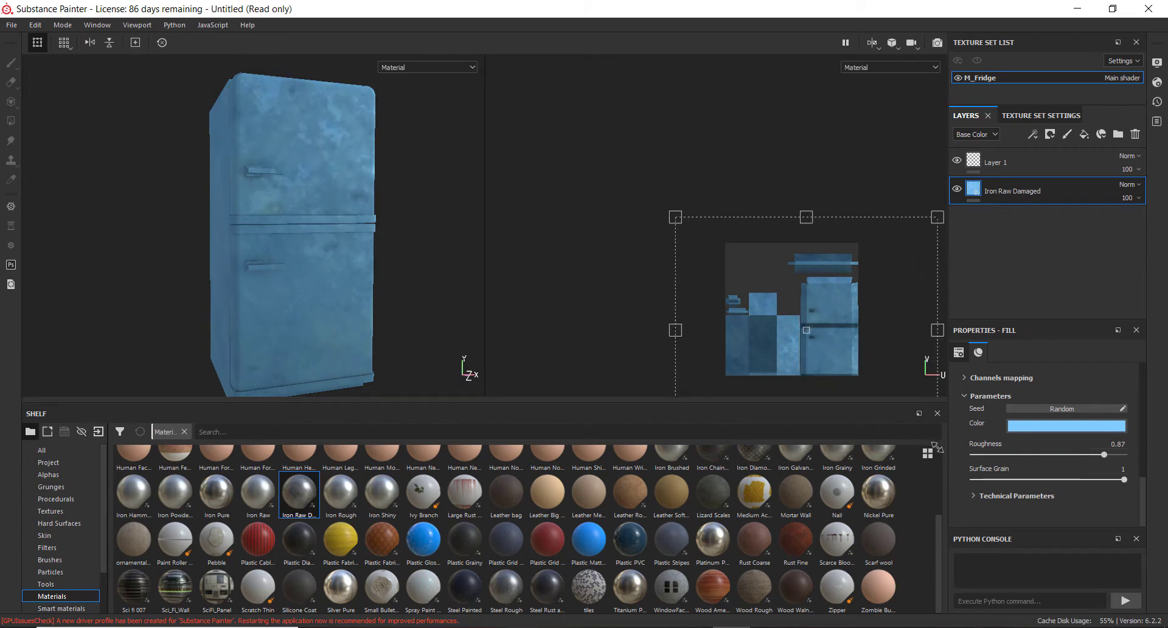
alt+drag(359, 232, 305, 248)
scroll(298, 242, down, 3)
scroll(297, 243, up, 4)
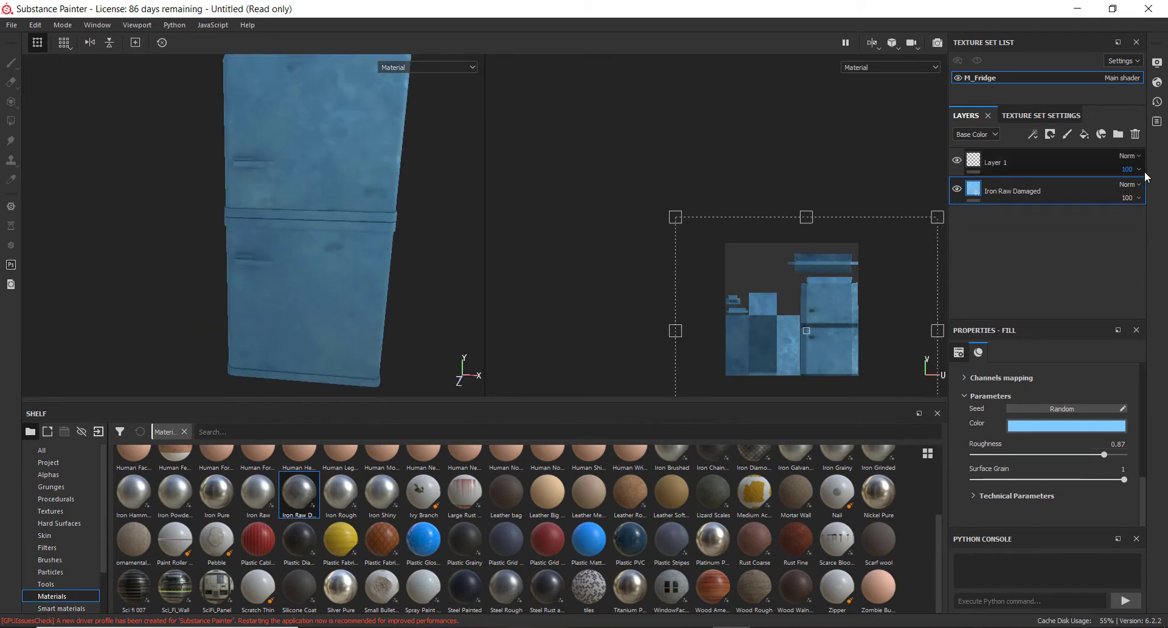
Try different opacity values on the Iron Raw Damaged layer and open its blend mode list
click(1137, 199)
click(1145, 220)
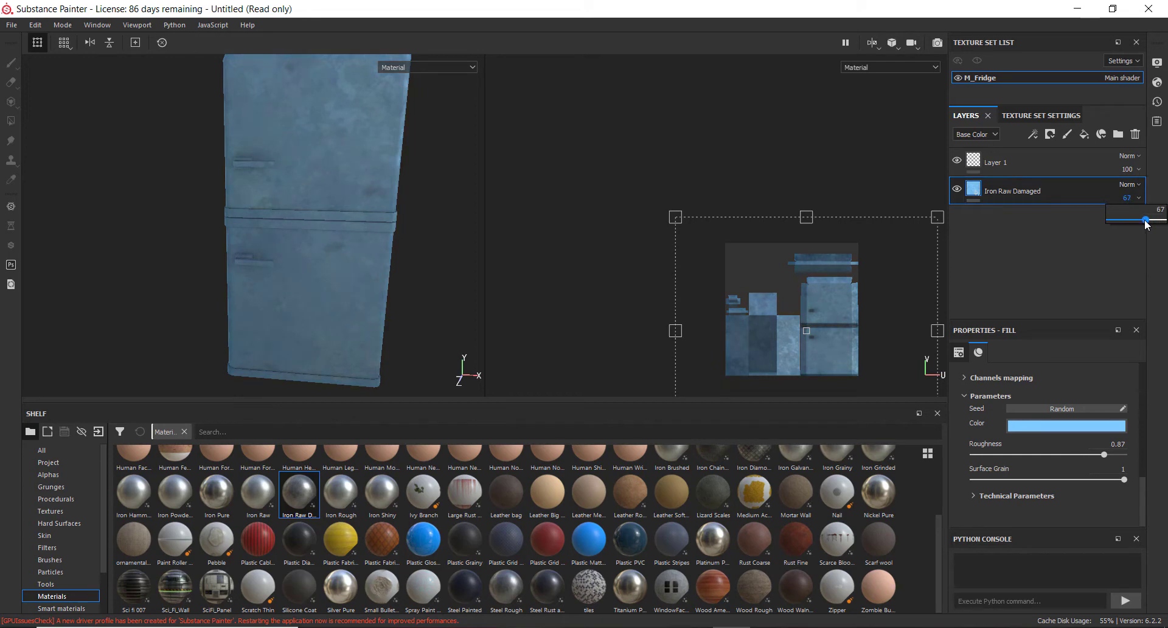
alt+drag(406, 198, 531, 188)
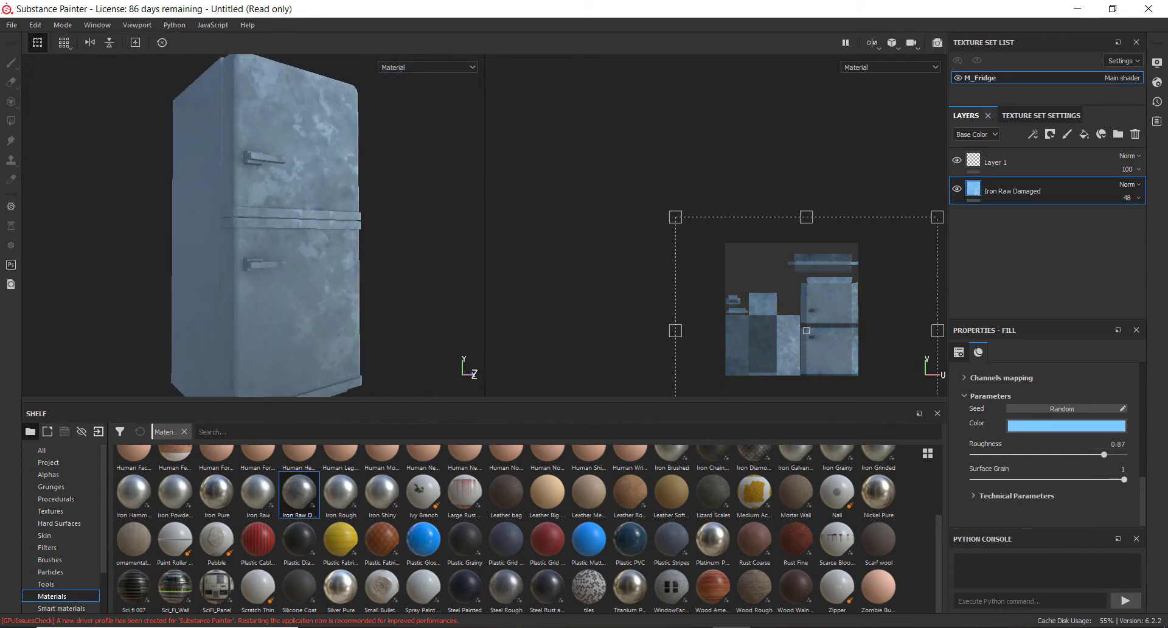
click(1138, 198)
drag(1164, 222, 1132, 230)
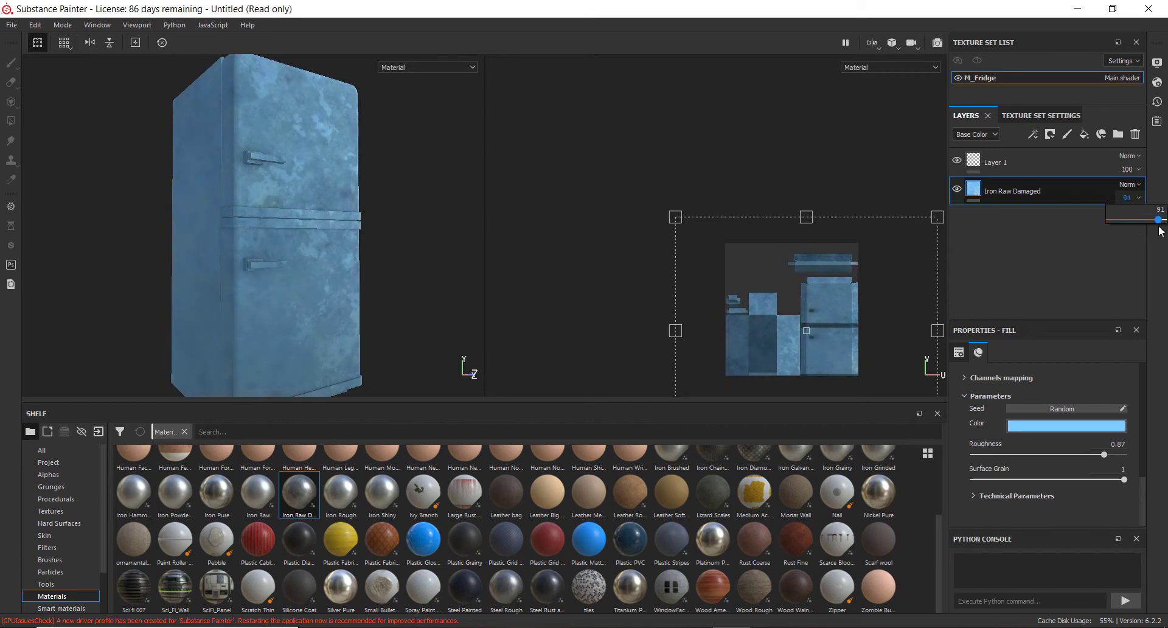
click(1129, 185)
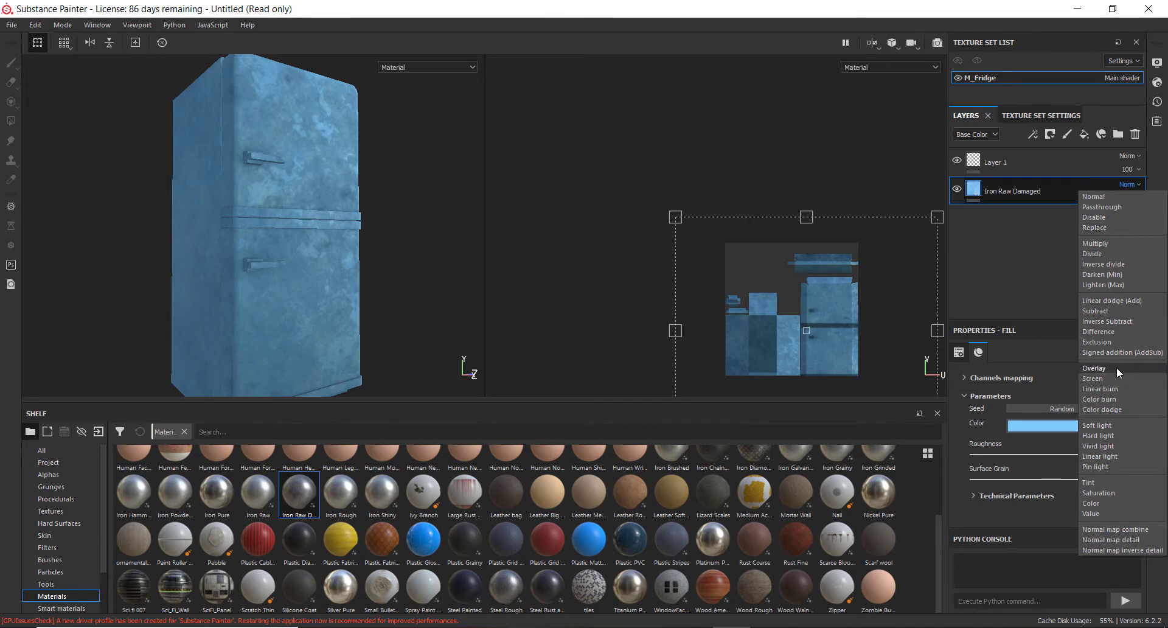
click(982, 220)
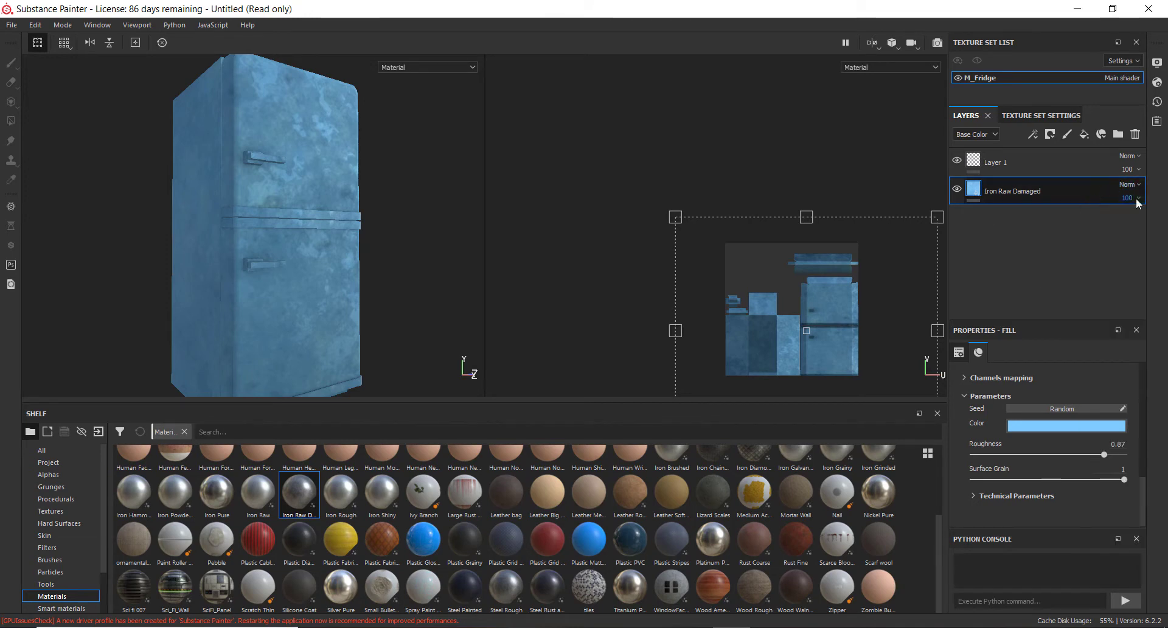
Add an empty filter effect to Layer 1
mouse_move(365, 253)
alt+mouse_down()
mouse_move(323, 253)
mouse_move(351, 252)
alt+mouse_up()
alt+middle_drag(274, 247, 312, 216)
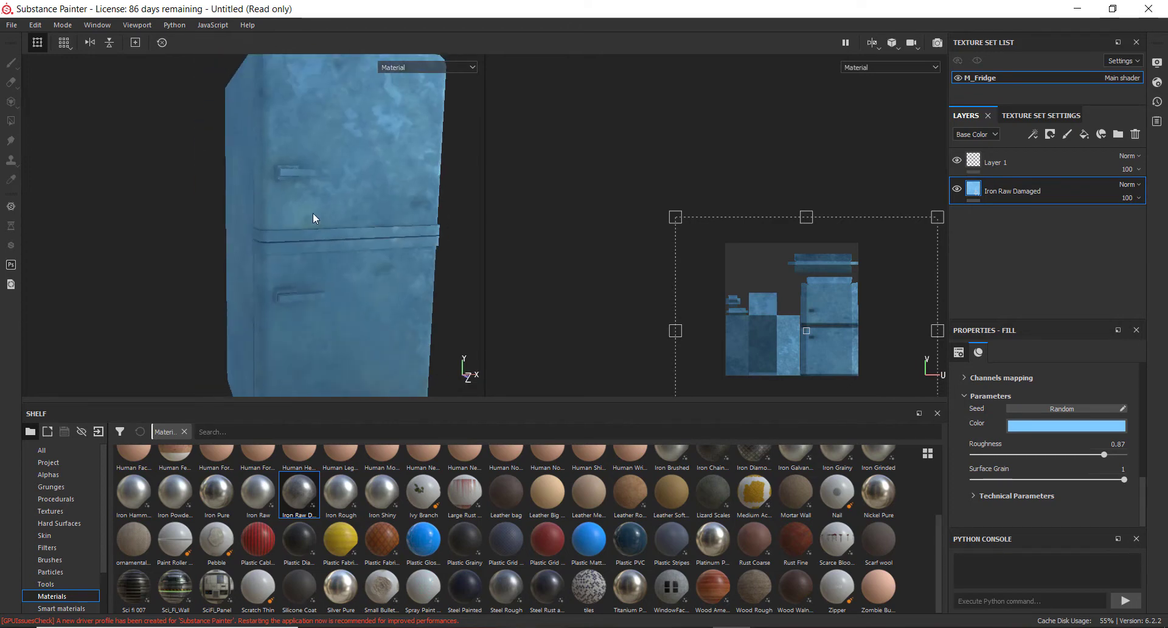
alt+right_drag(312, 215, 334, 146)
alt+drag(333, 232, 342, 220)
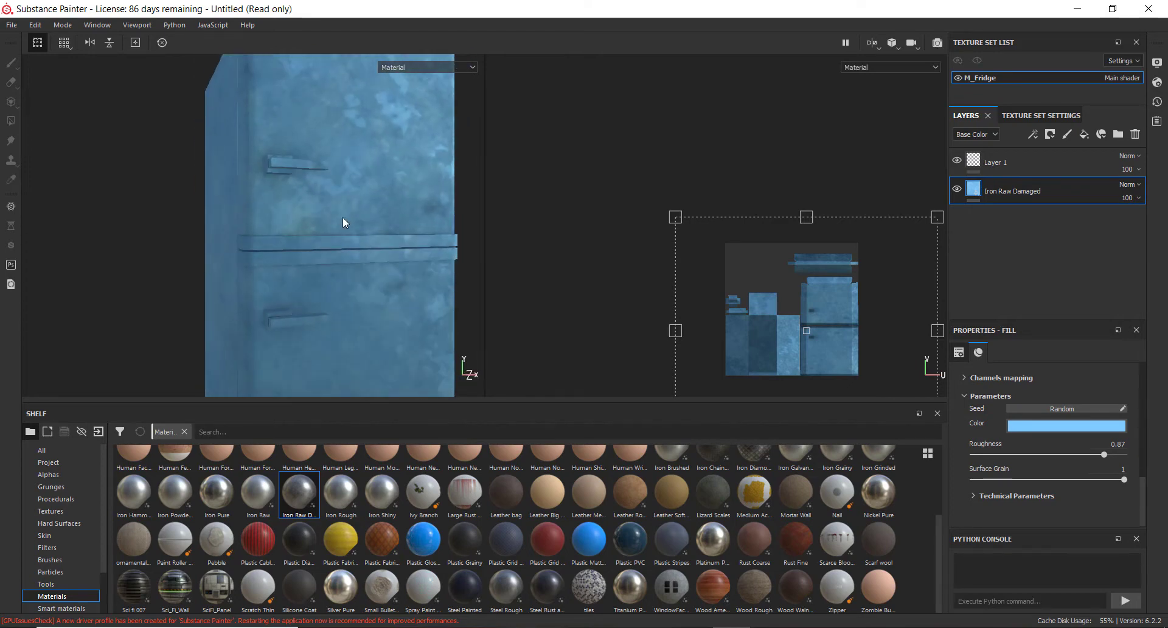
click(1088, 162)
right_click(1078, 166)
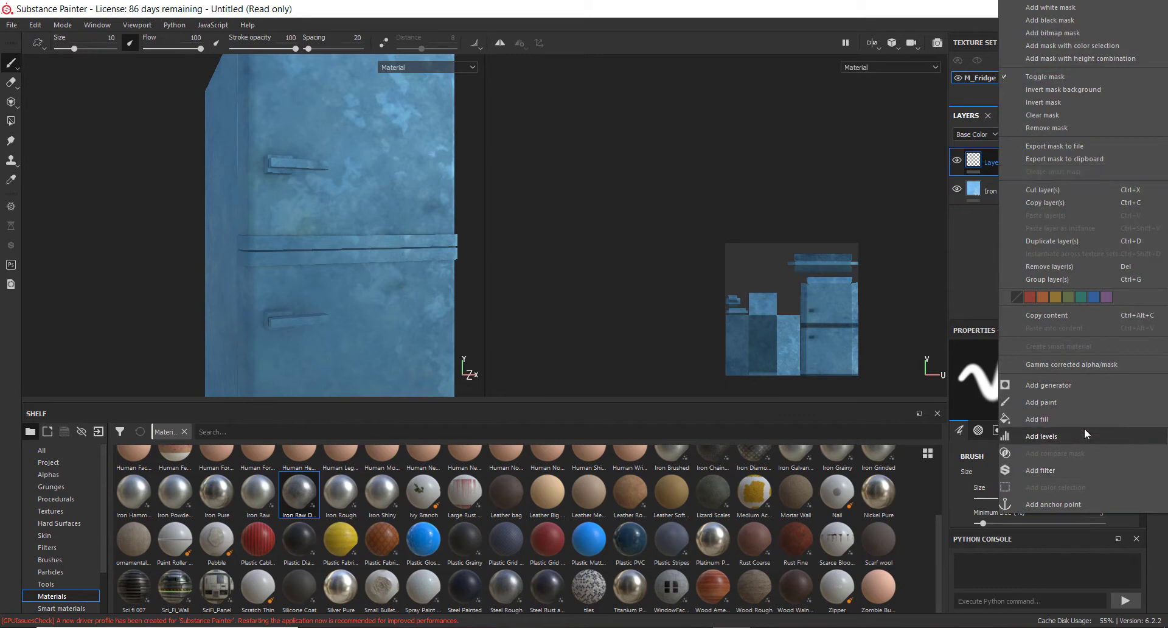
click(1072, 470)
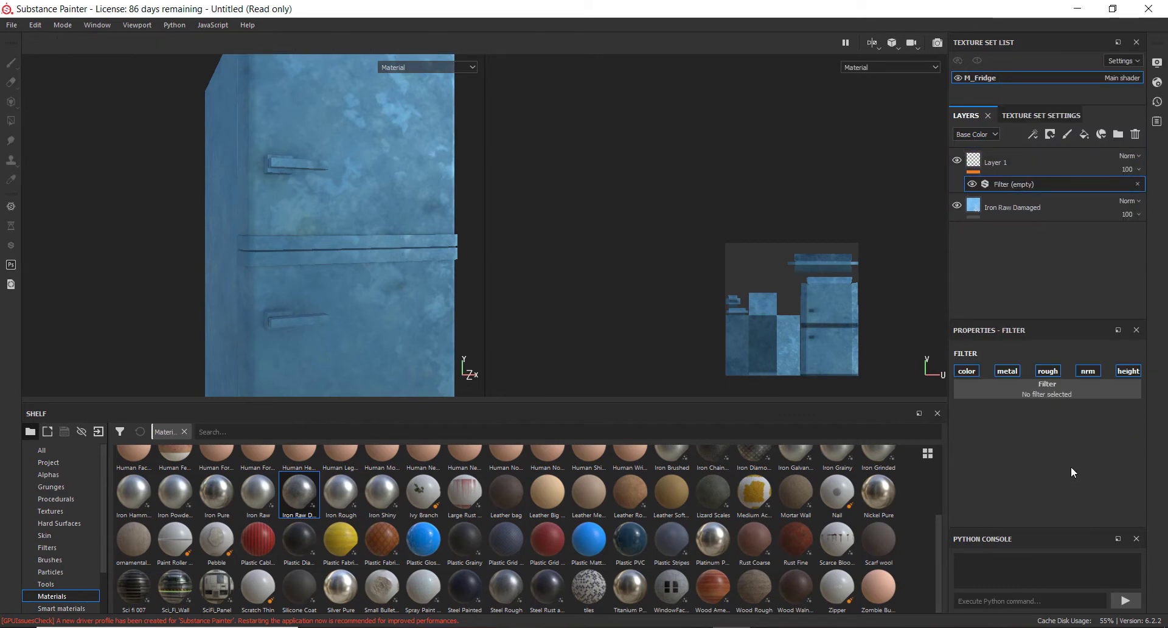
Load the Baked Lighting Stylized filter into Layer 1's empty filter effect
click(1033, 390)
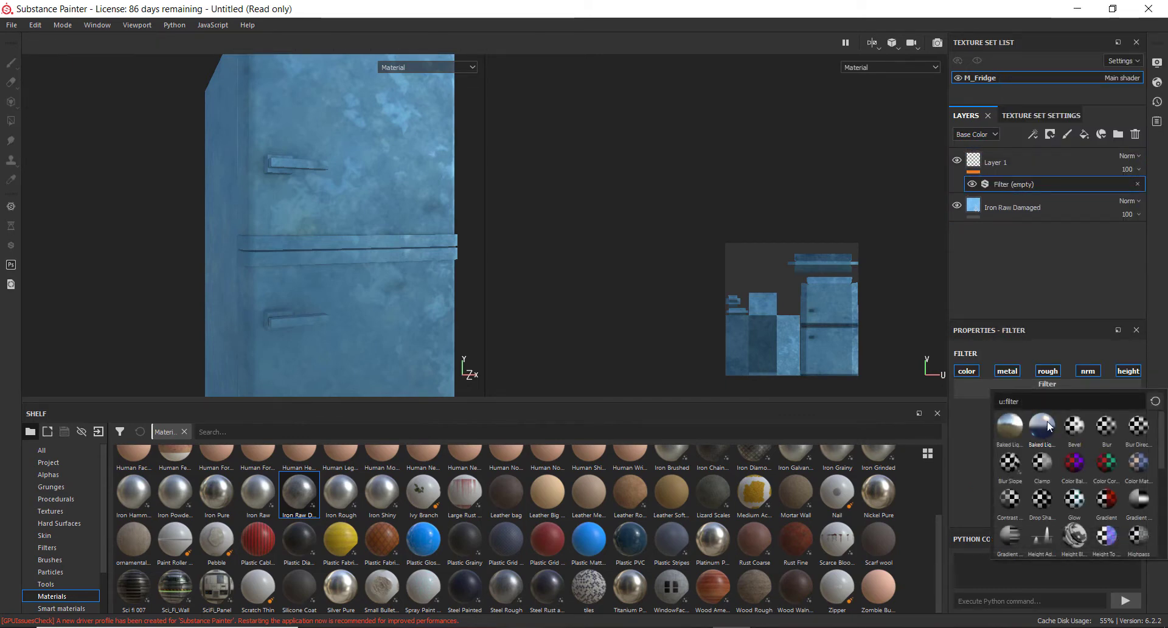
click(1048, 429)
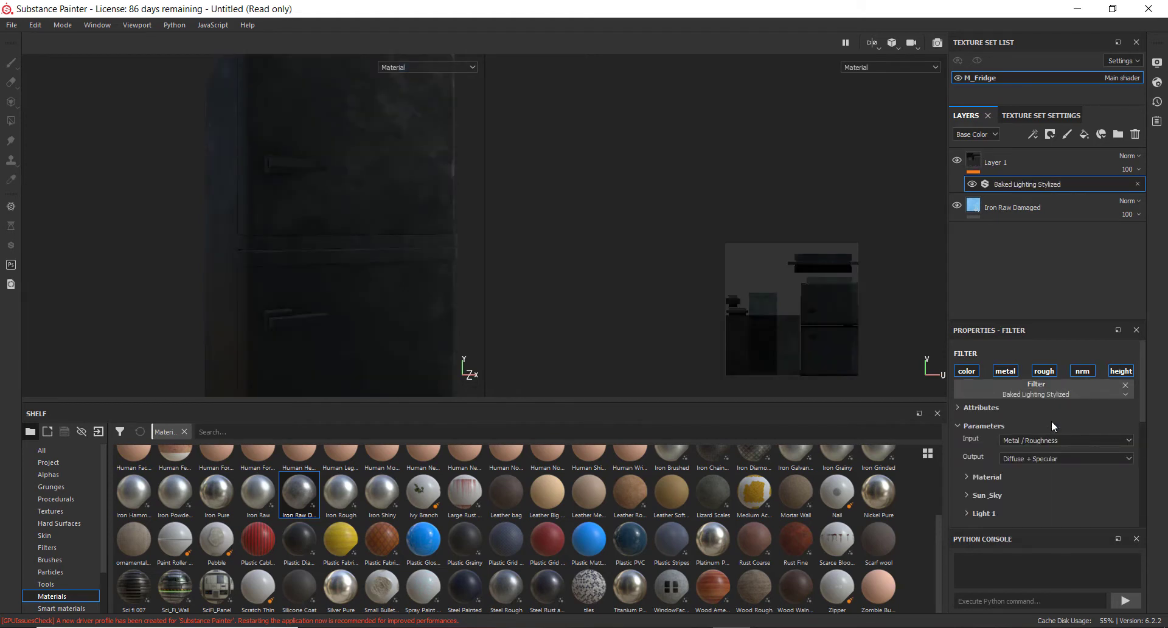
alt+drag(275, 210, 289, 254)
Set Layer 1's blend mode to Passthrough
click(1132, 156)
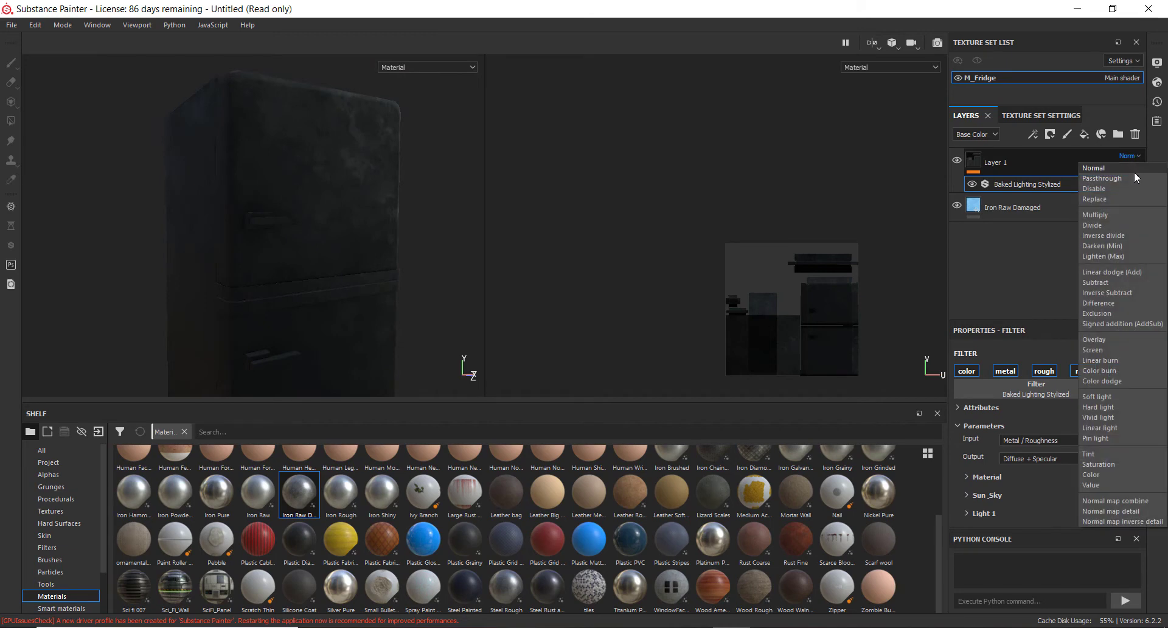
click(1134, 172)
alt+middle_drag(225, 241, 255, 139)
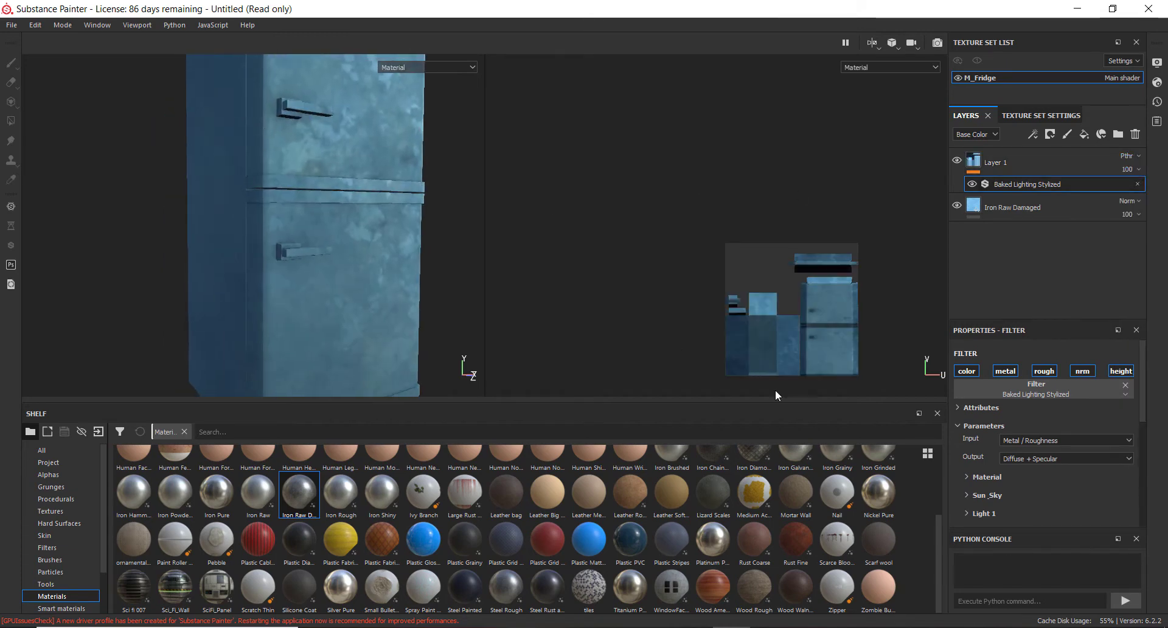
Expand the filter's Material parameters and set Dielectric Reflectance to 0 and Diffuse AO to 1
click(981, 408)
scroll(982, 445, down, 3)
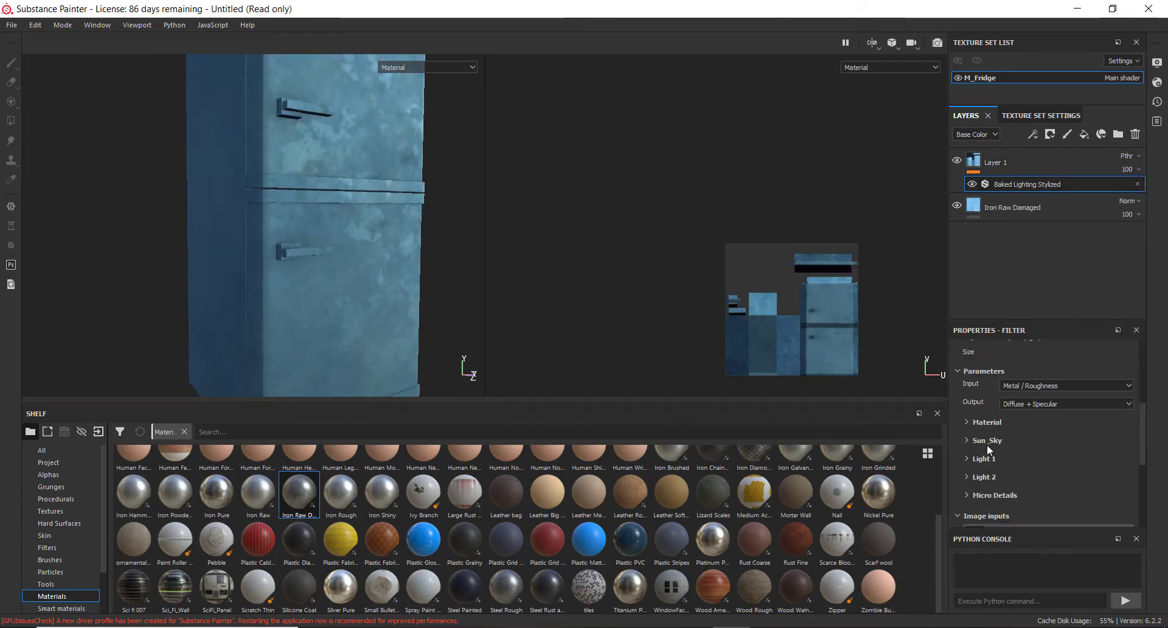
click(976, 422)
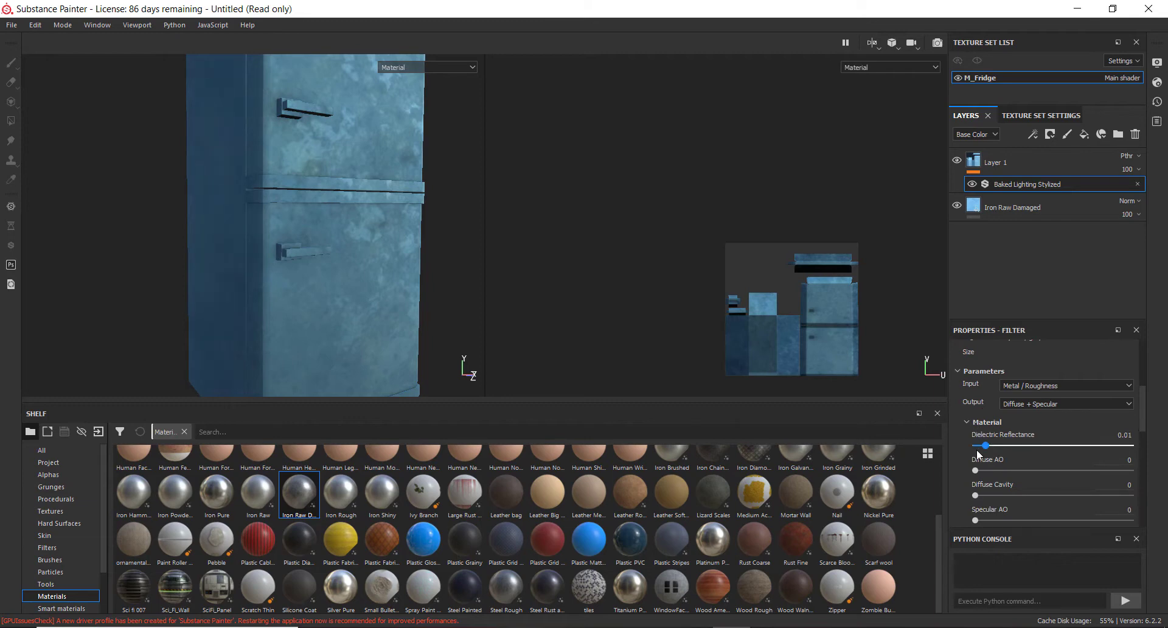
mouse_move(976, 445)
mouse_down()
mouse_move(1126, 454)
mouse_move(970, 462)
mouse_up()
alt+drag(294, 253, 304, 196)
scroll(276, 193, up, 7)
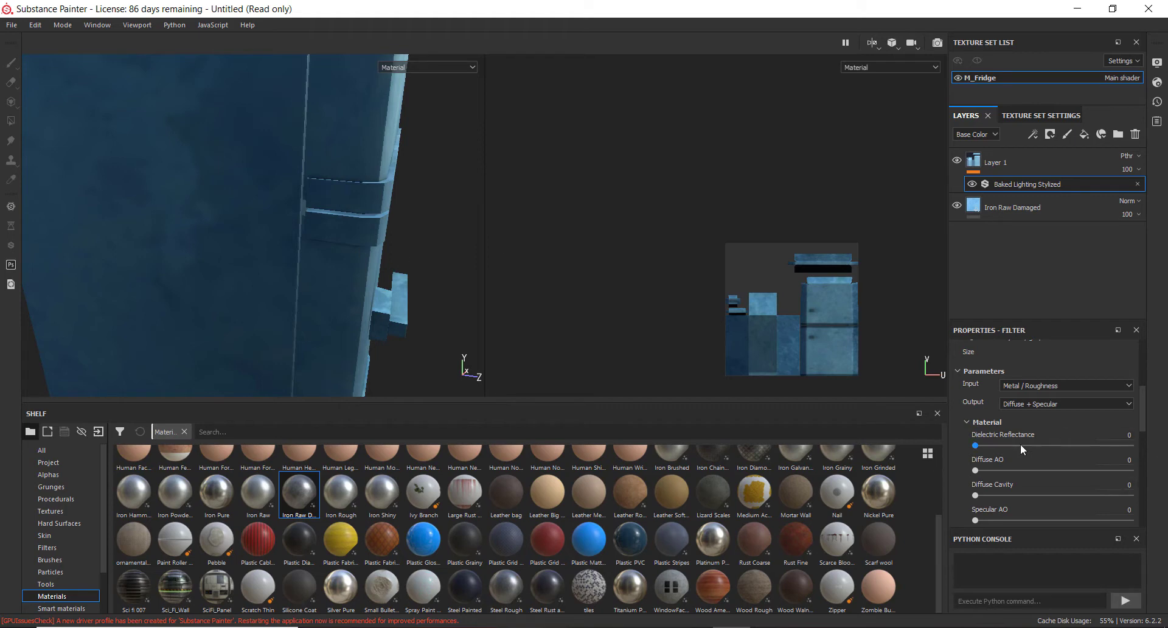
drag(981, 473, 1131, 471)
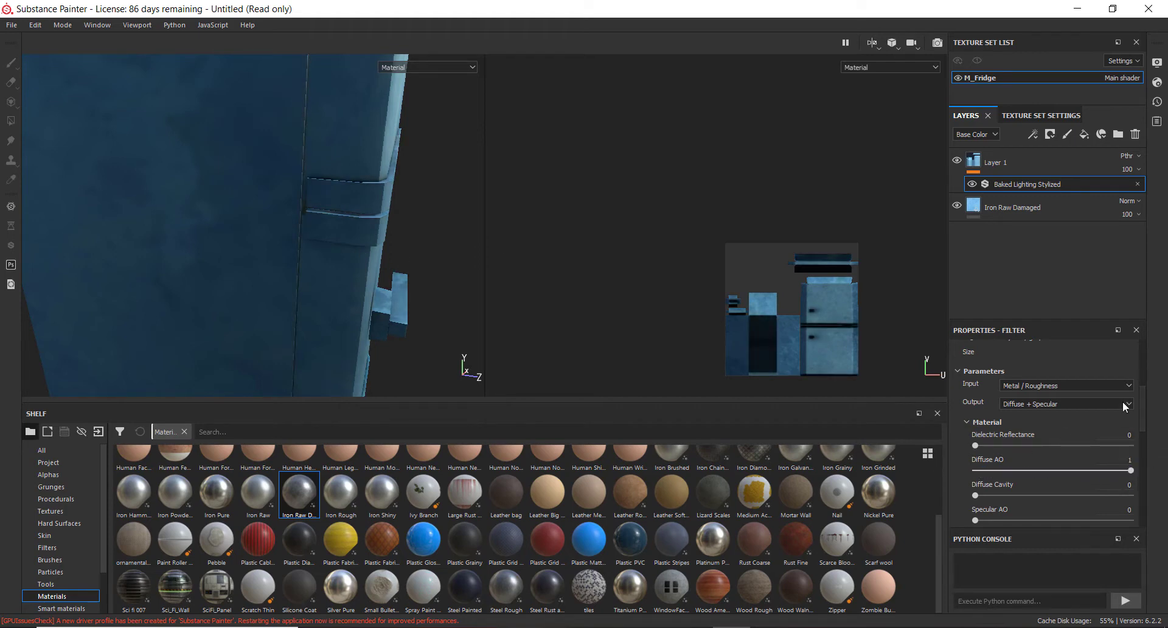
Inspect the fridge's handles and edges from several angles in the 3D view
alt+drag(474, 209, 353, 234)
alt+right_drag(353, 231, 189, 207)
alt+drag(189, 207, 246, 226)
alt+right_drag(246, 226, 395, 258)
alt+drag(396, 258, 203, 125)
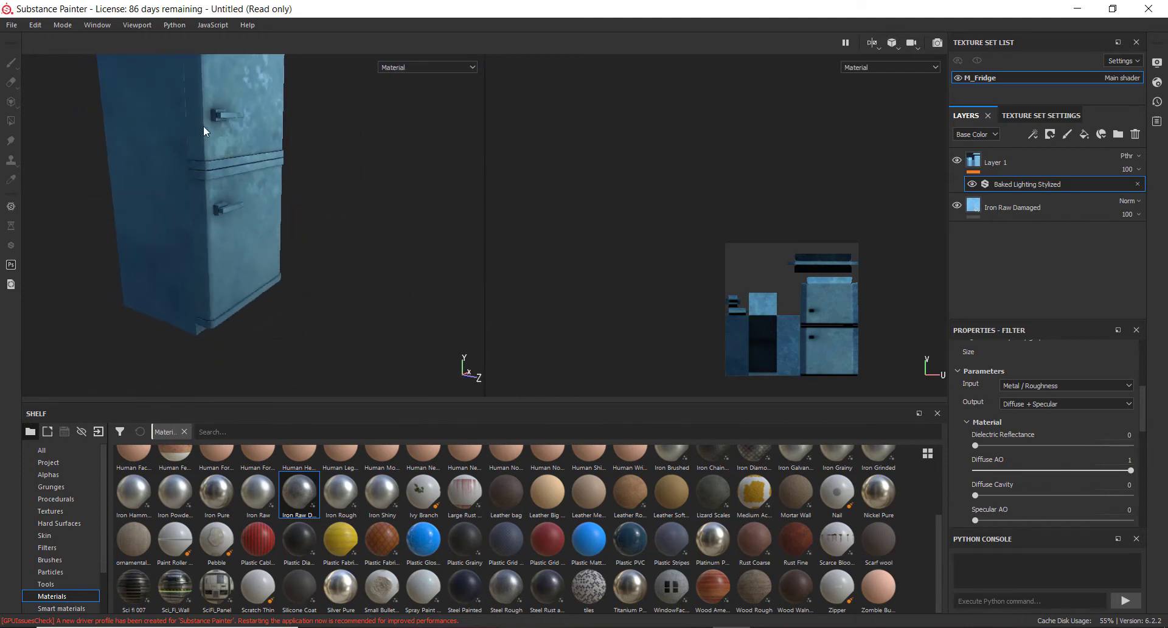
alt+right_drag(204, 125, 217, 107)
alt+drag(216, 107, 264, 188)
alt+right_drag(264, 189, 256, 242)
alt+drag(256, 241, 247, 208)
alt+right_drag(247, 209, 287, 269)
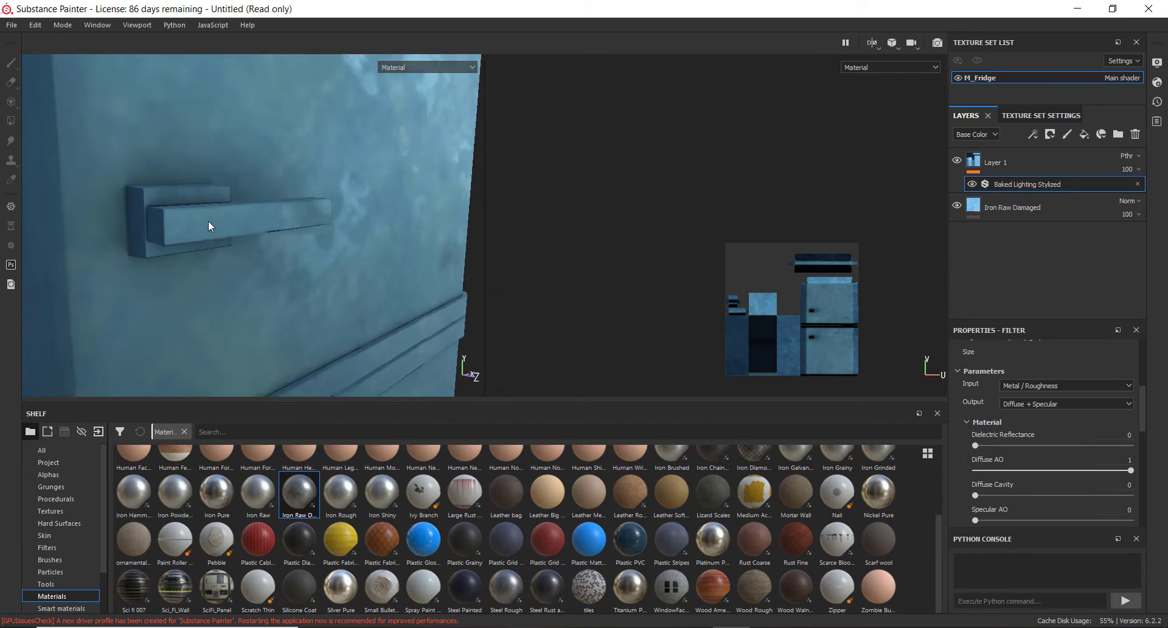
alt+drag(209, 221, 183, 226)
scroll(1034, 492, down, 2)
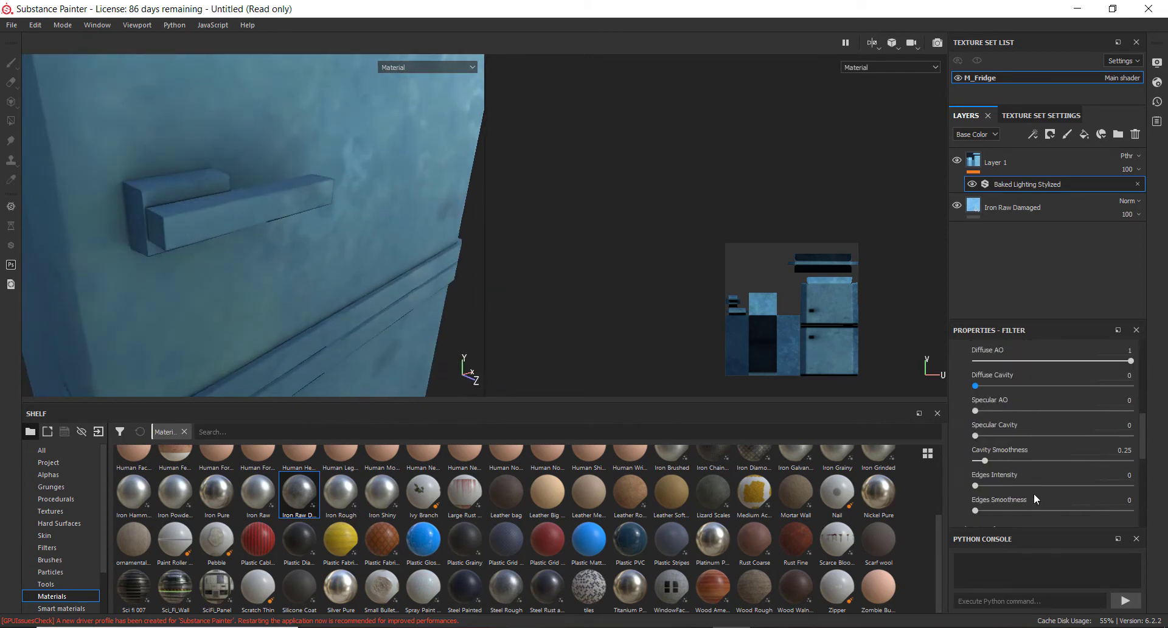
Set the filter's Edges Intensity and Edges Smoothness to 1
drag(1010, 483, 1056, 481)
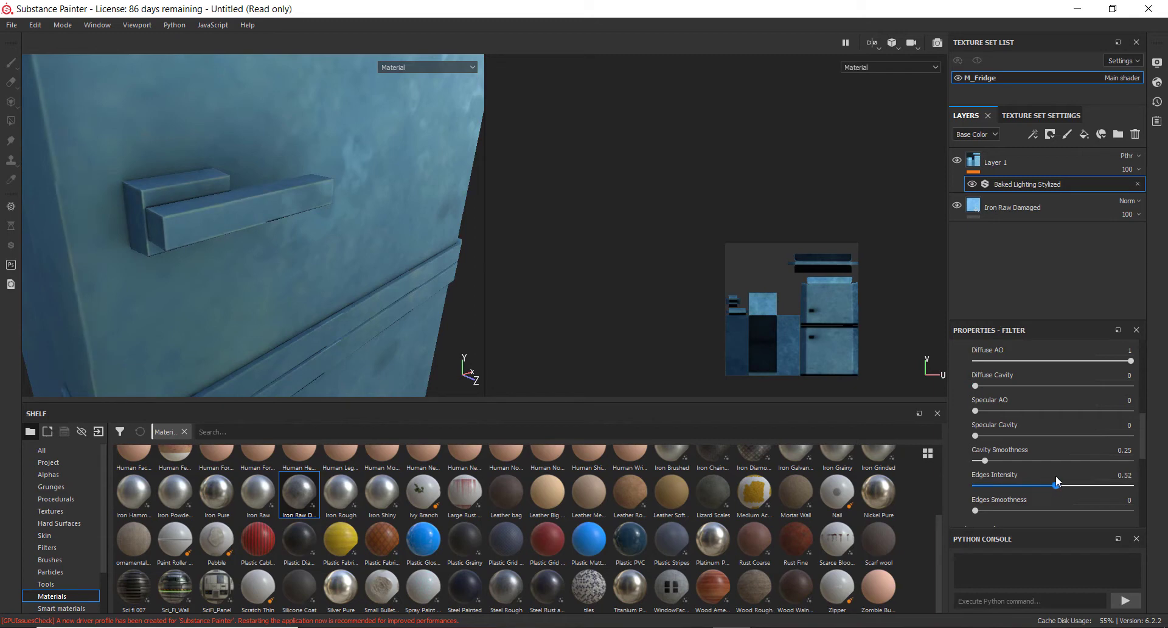
scroll(286, 216, down, 10)
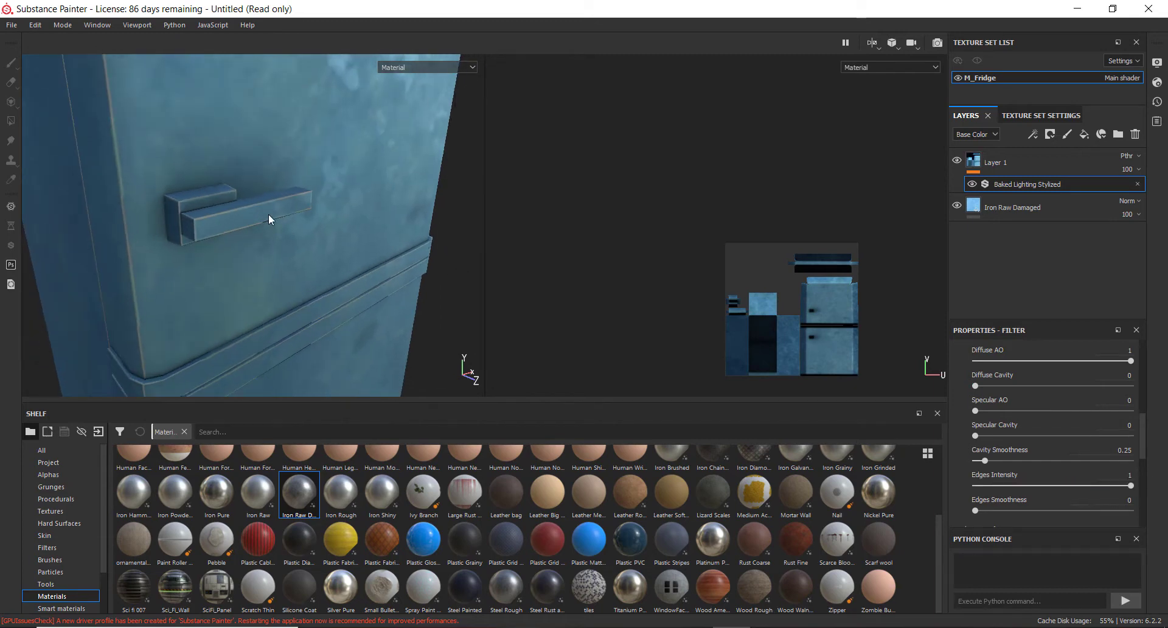
alt+drag(253, 239, 195, 234)
scroll(207, 188, up, 6)
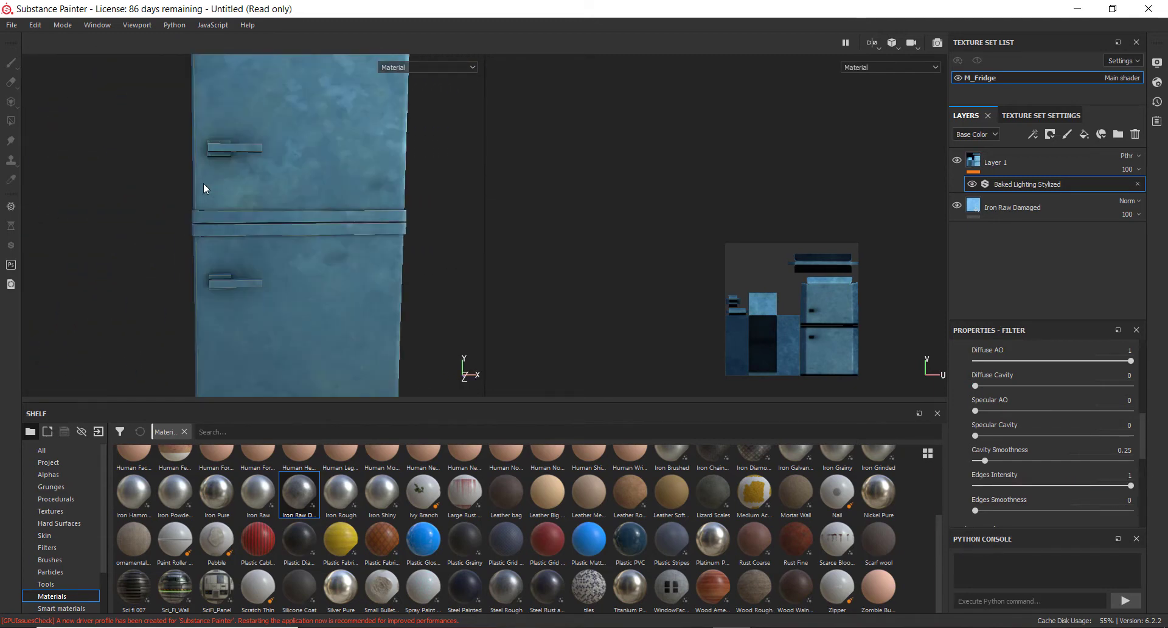
alt+drag(203, 185, 204, 261)
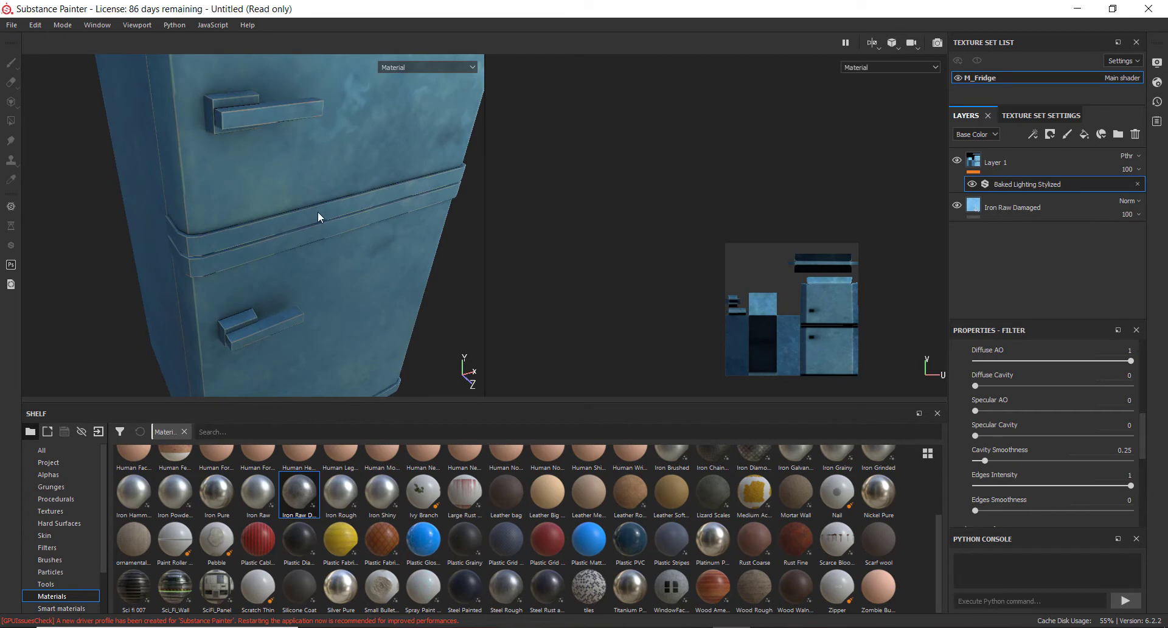
scroll(1053, 418, down, 3)
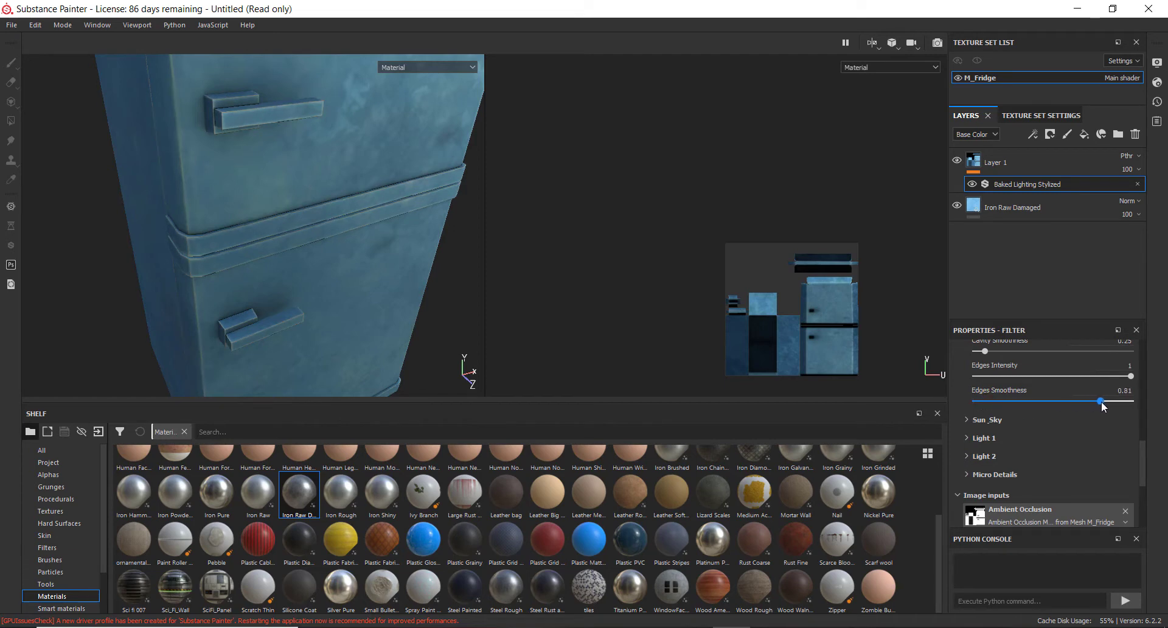
alt+drag(189, 314, 177, 275)
scroll(261, 246, down, 5)
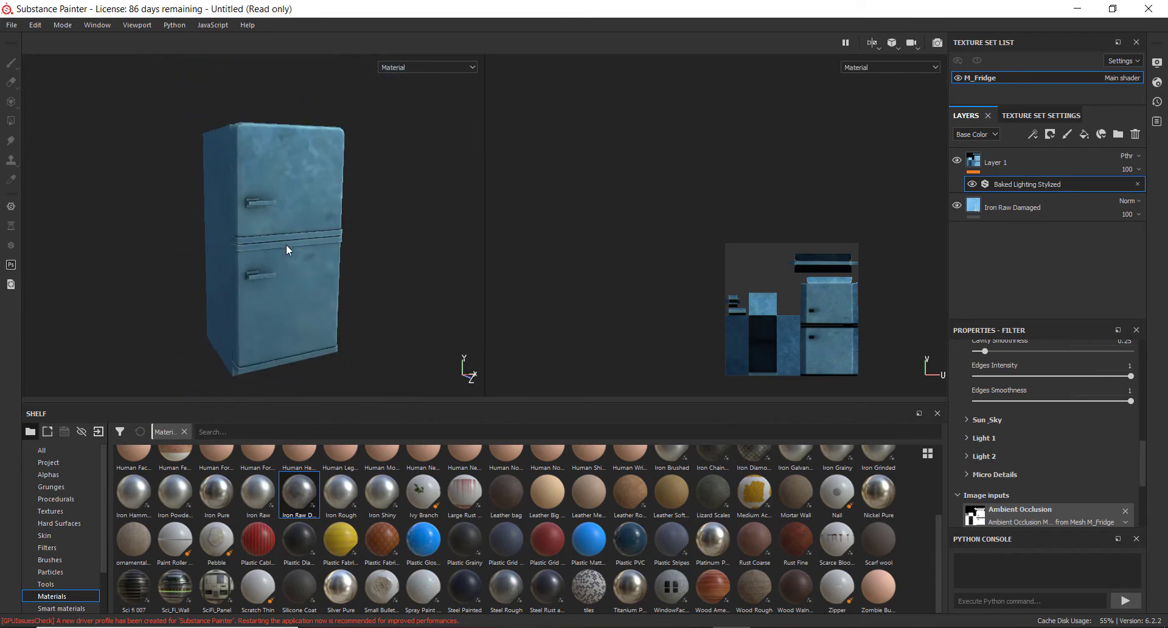
Inspect the fridge in the 3D view, switching between the Base Color and Material display
alt+middle_drag(286, 243, 274, 236)
scroll(274, 235, down, 2)
scroll(266, 244, up, 3)
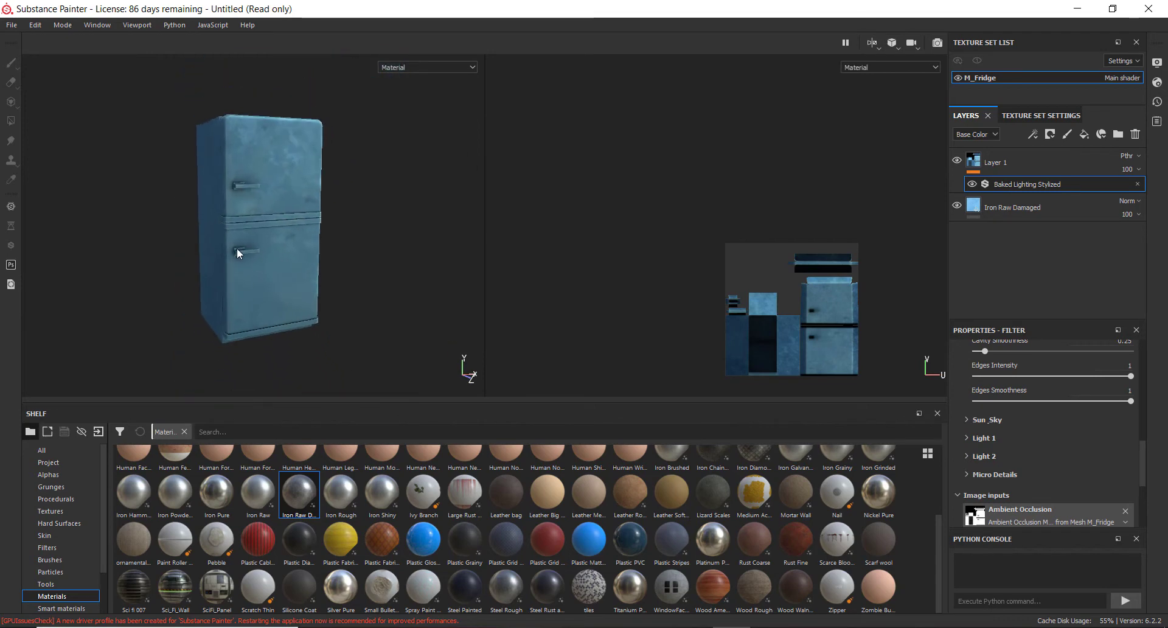
scroll(237, 247, up, 5)
scroll(317, 187, up, 2)
scroll(326, 213, down, 4)
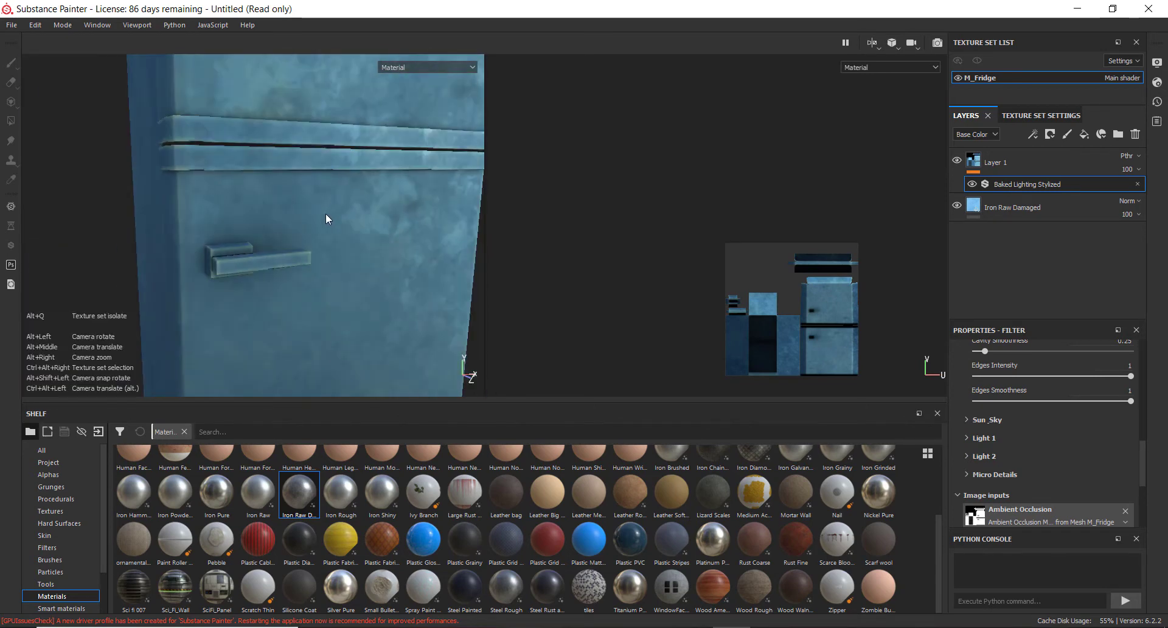
alt+middle_drag(356, 248, 342, 188)
scroll(310, 223, down, 2)
alt+drag(309, 222, 268, 159)
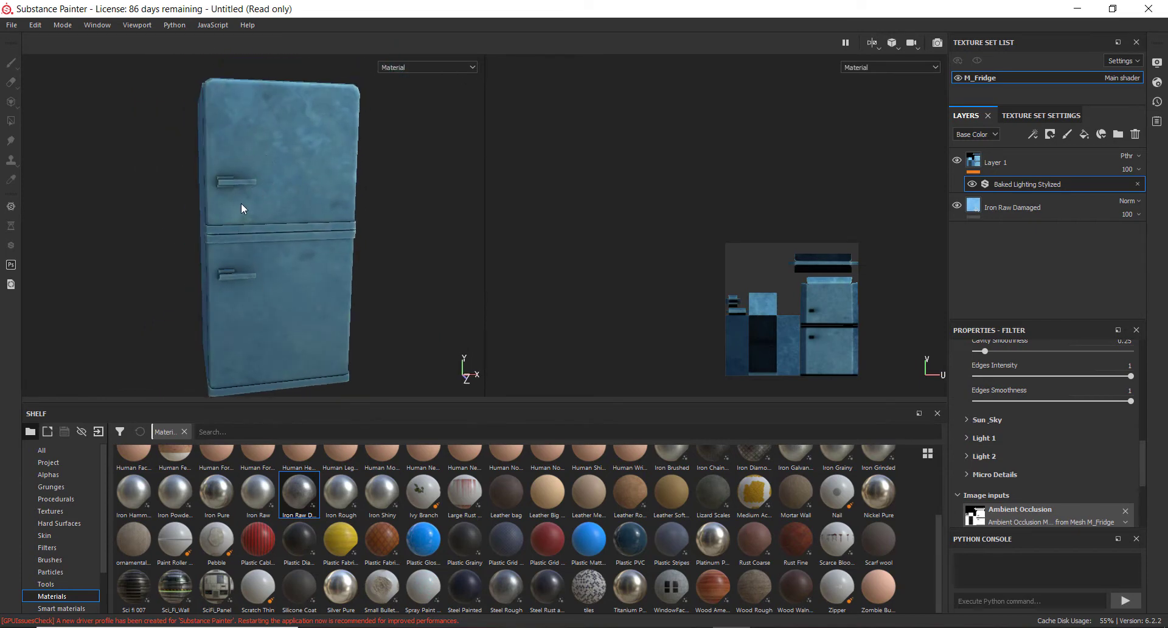
key(c)
mouse_move(244, 241)
alt+mouse_down()
mouse_move(417, 253)
mouse_move(286, 250)
mouse_move(250, 231)
alt+mouse_up()
scroll(250, 232, down, 4)
scroll(250, 232, up, 4)
scroll(282, 234, up, 4)
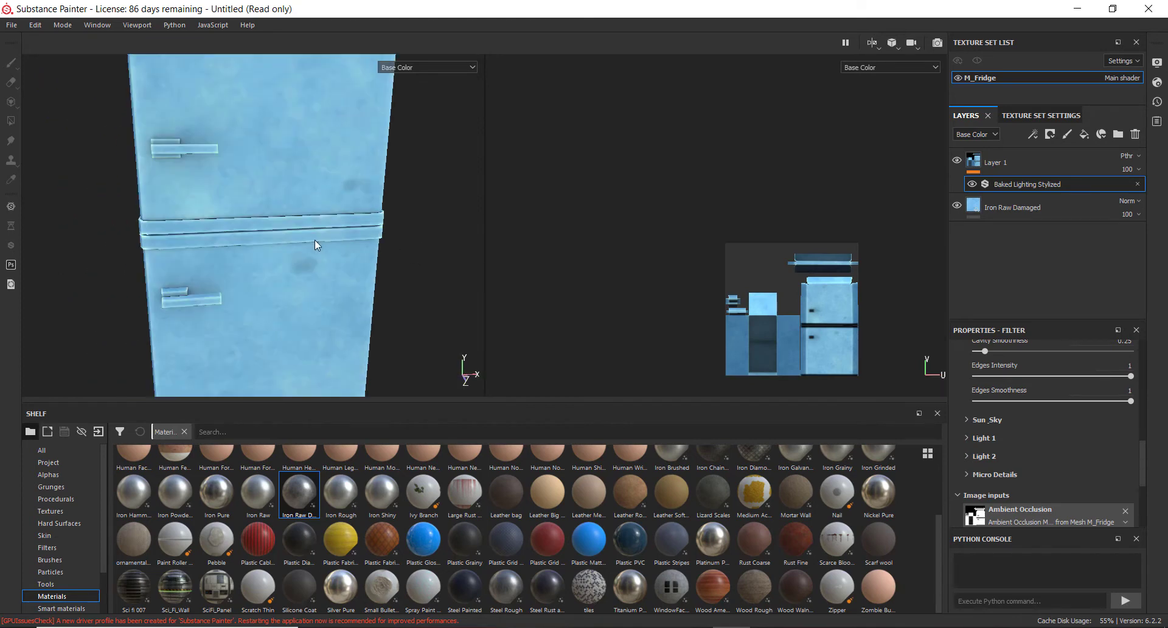
key(m)
alt+drag(187, 189, 181, 246)
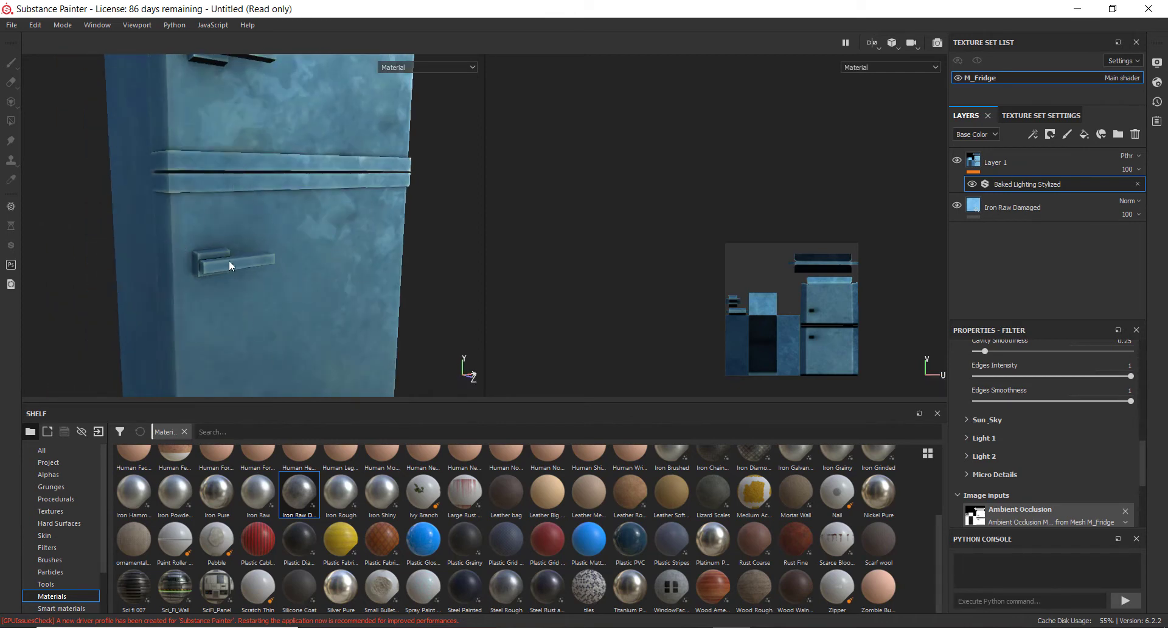
alt+middle_drag(244, 204, 264, 257)
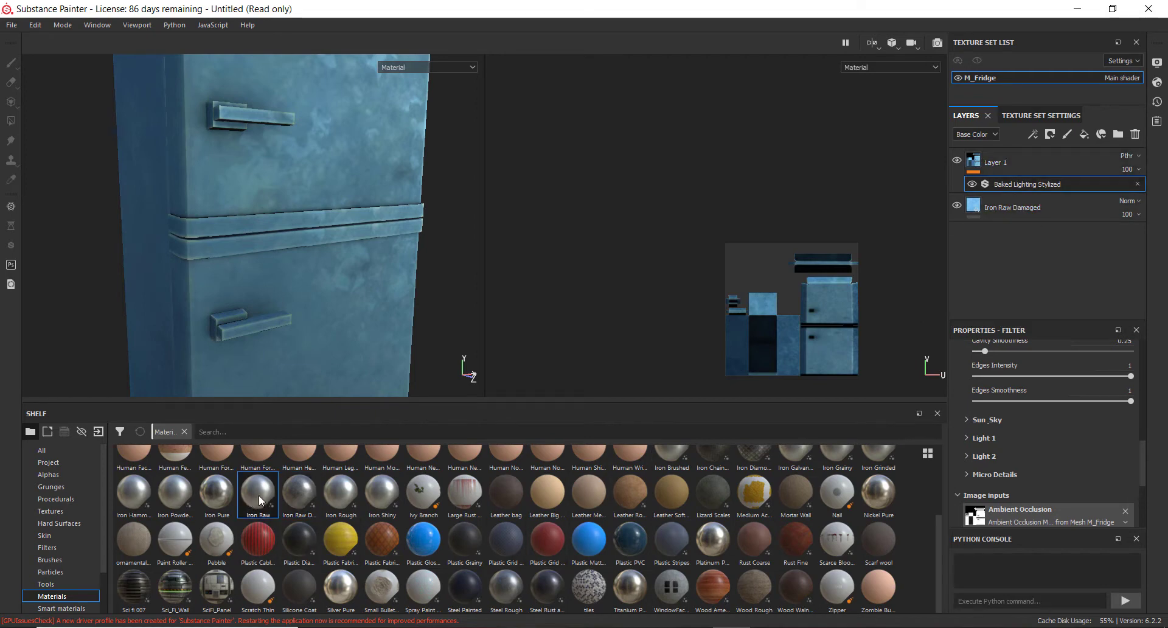
Add the Iron Raw material from the shelf as a new layer above Iron Raw Damaged
drag(544, 434, 1021, 195)
scroll(243, 236, down, 5)
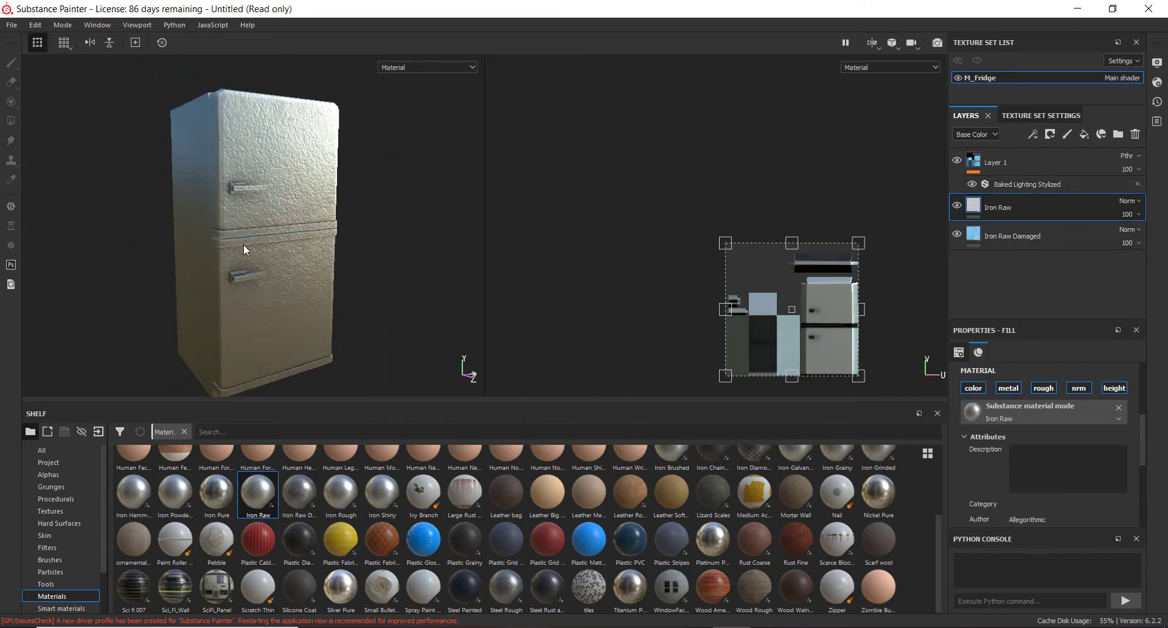
scroll(257, 292, up, 4)
scroll(257, 292, up, 3)
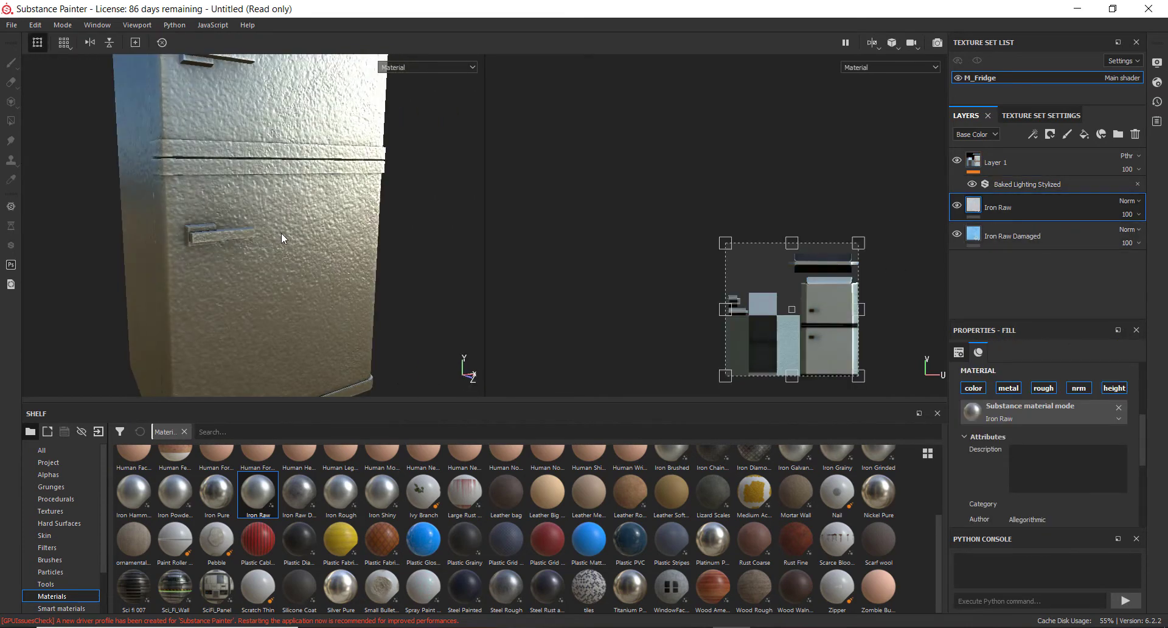
scroll(229, 261, up, 2)
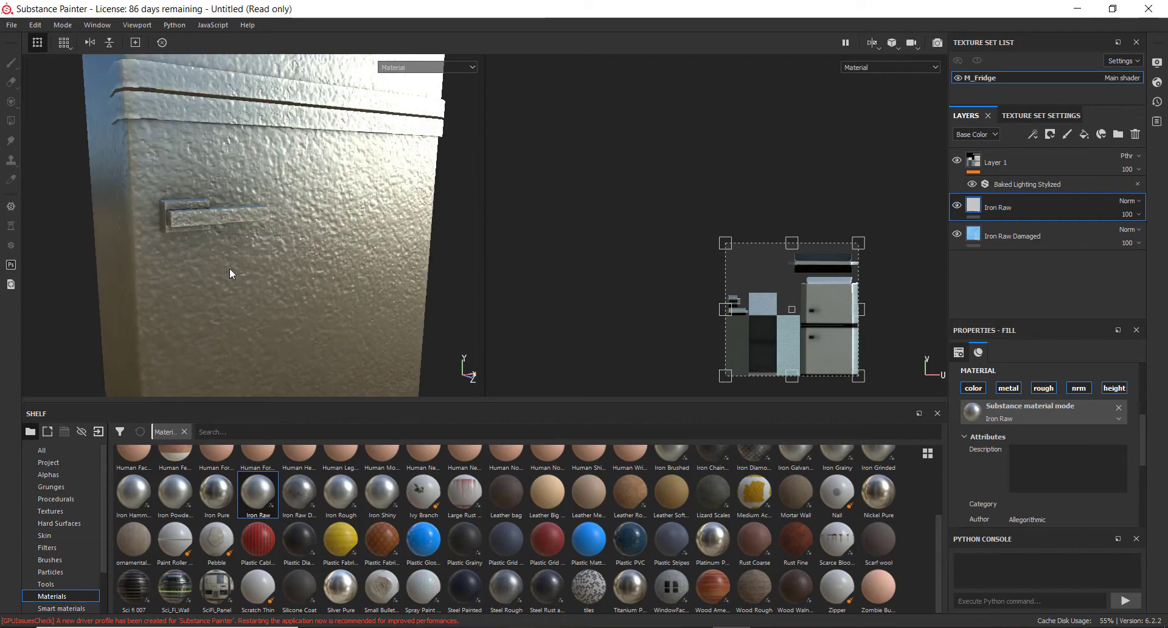
alt+drag(297, 263, 272, 267)
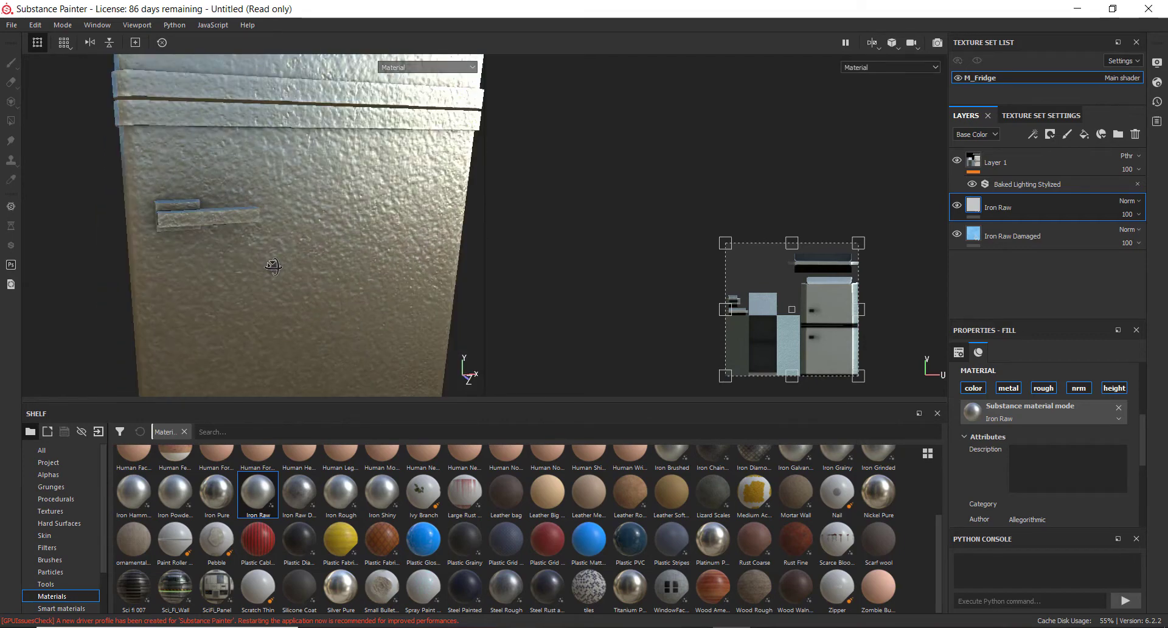
Add a black mask to the Iron Raw layer and select the mask
click(1049, 135)
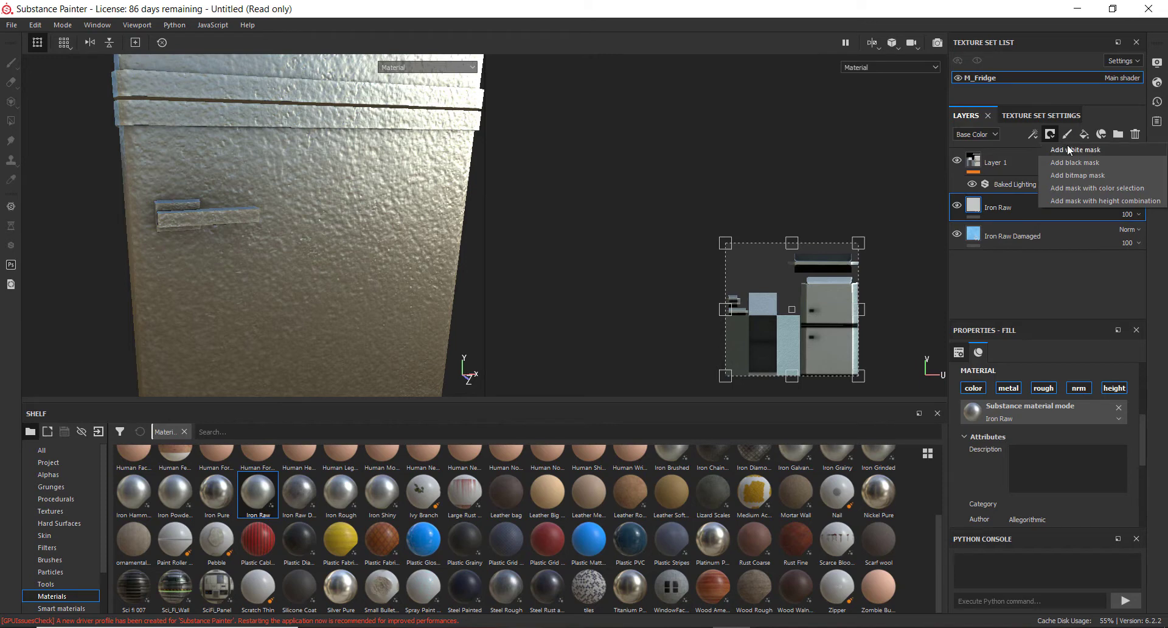
click(1075, 161)
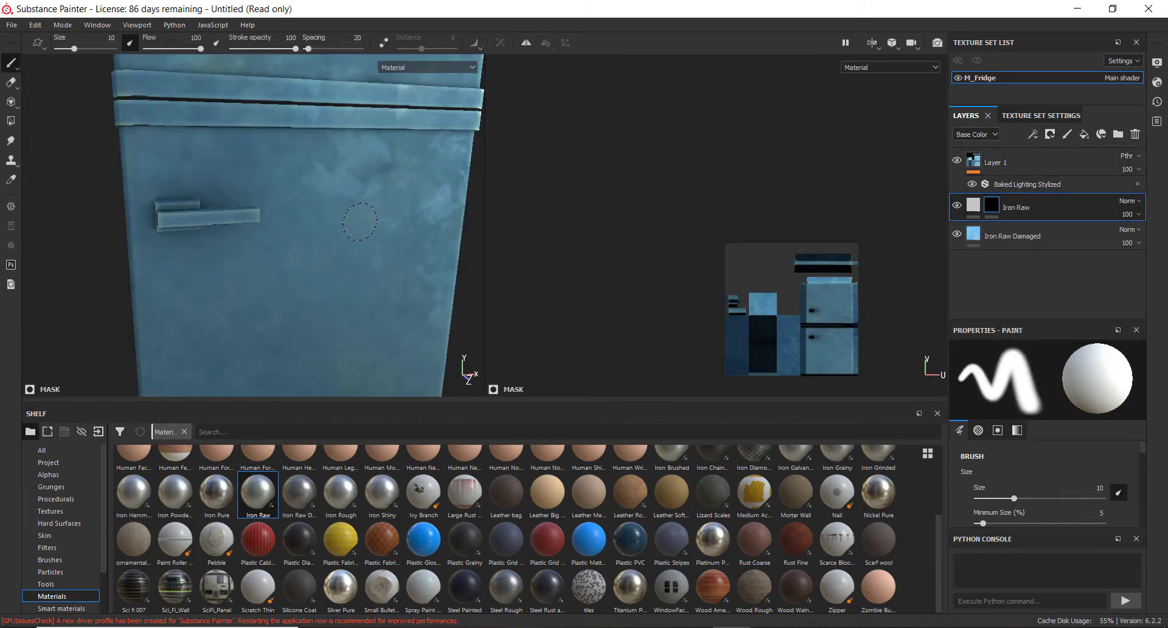
scroll(360, 221, down, 6)
mouse_move(293, 251)
alt+mouse_down()
mouse_move(333, 245)
mouse_move(300, 252)
alt+mouse_up()
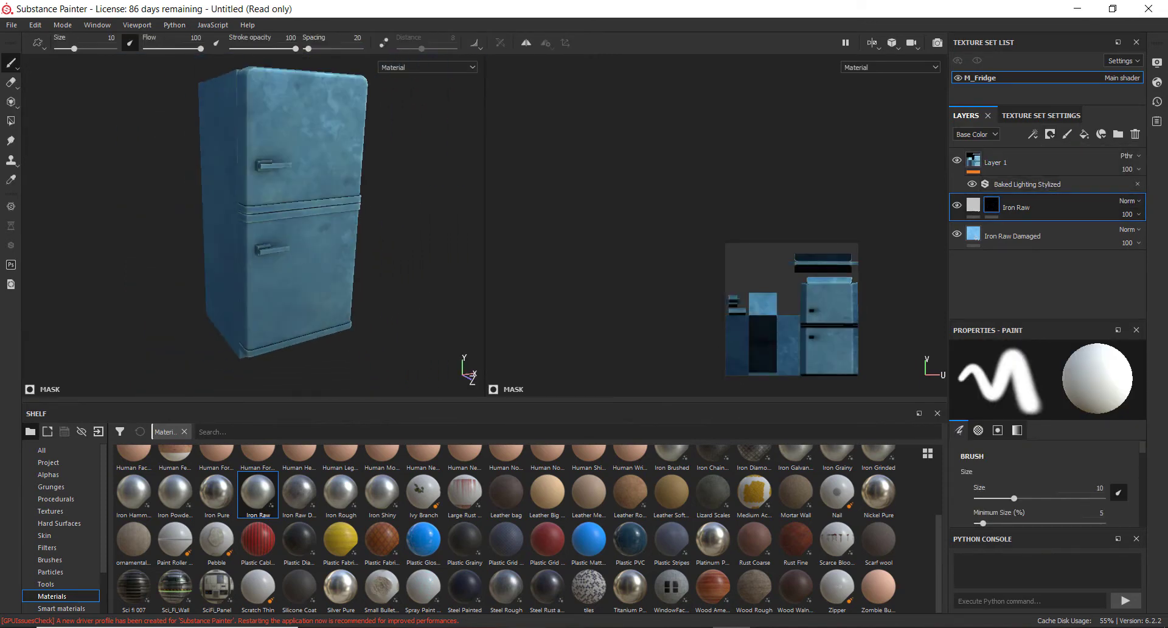
click(993, 211)
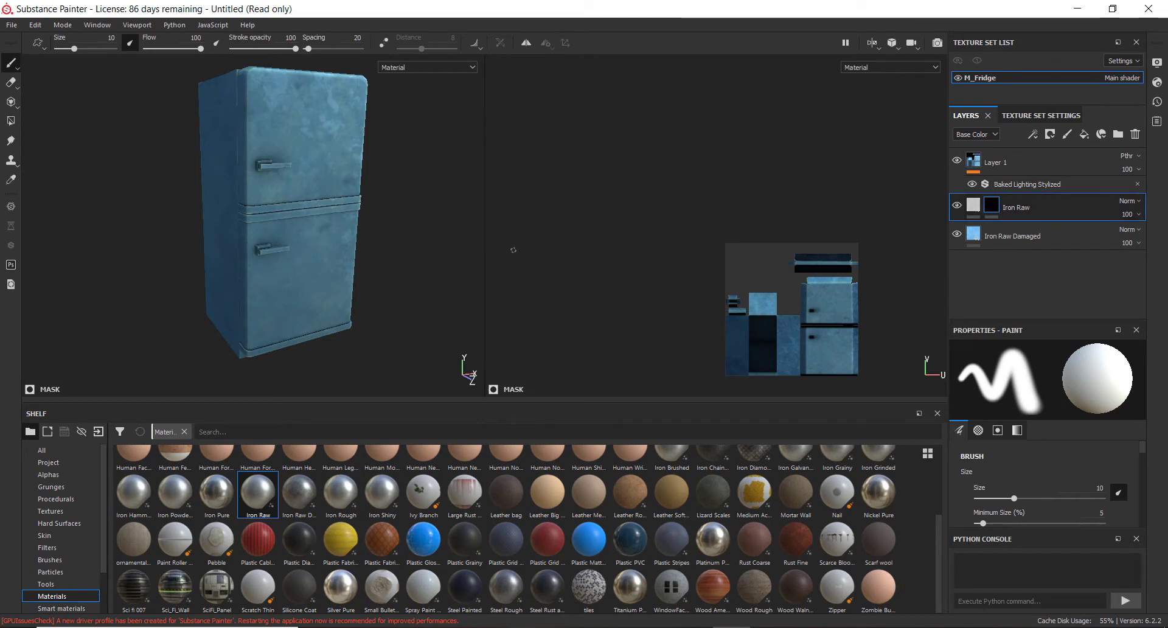
With the polygon fill tool in mesh mode, fill the door handle into the Iron Raw layer's mask
key(4)
alt+drag(383, 246, 531, 314)
scroll(309, 238, up, 6)
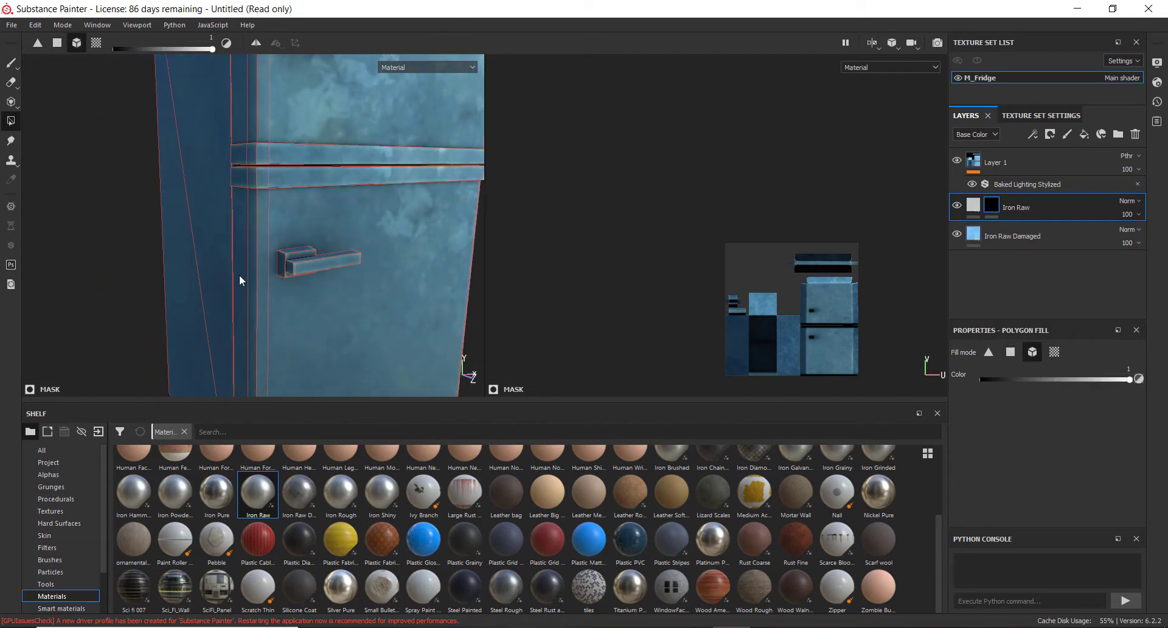
click(314, 265)
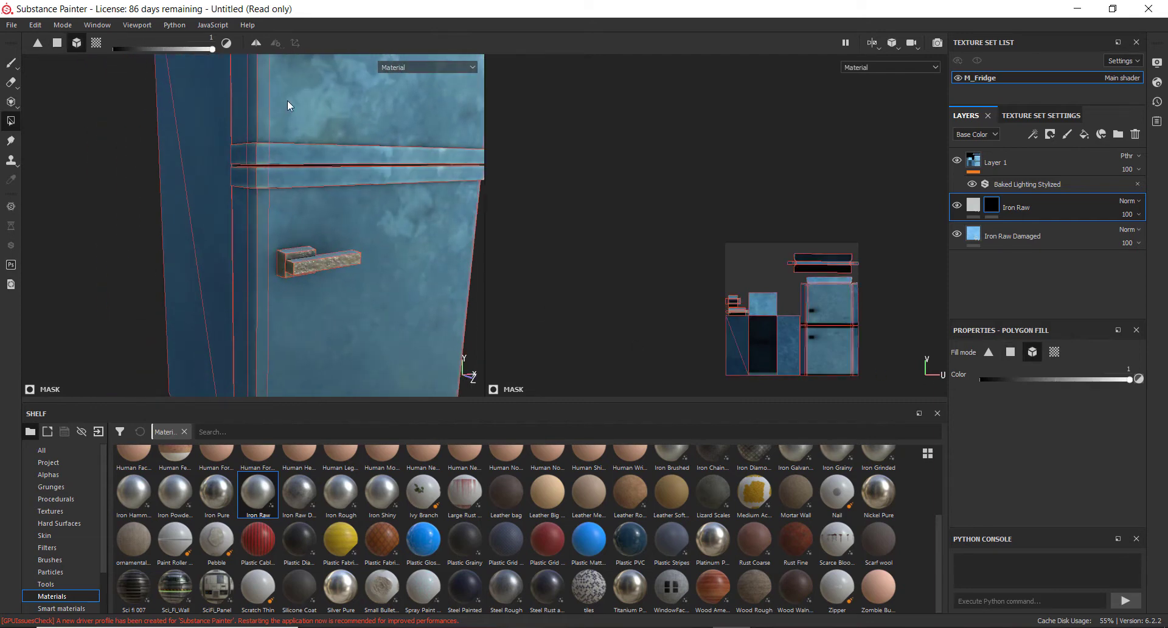
Fill the trim strip between the two doors into the Iron Raw mask
alt+middle_drag(287, 99, 310, 155)
alt+drag(311, 155, 302, 159)
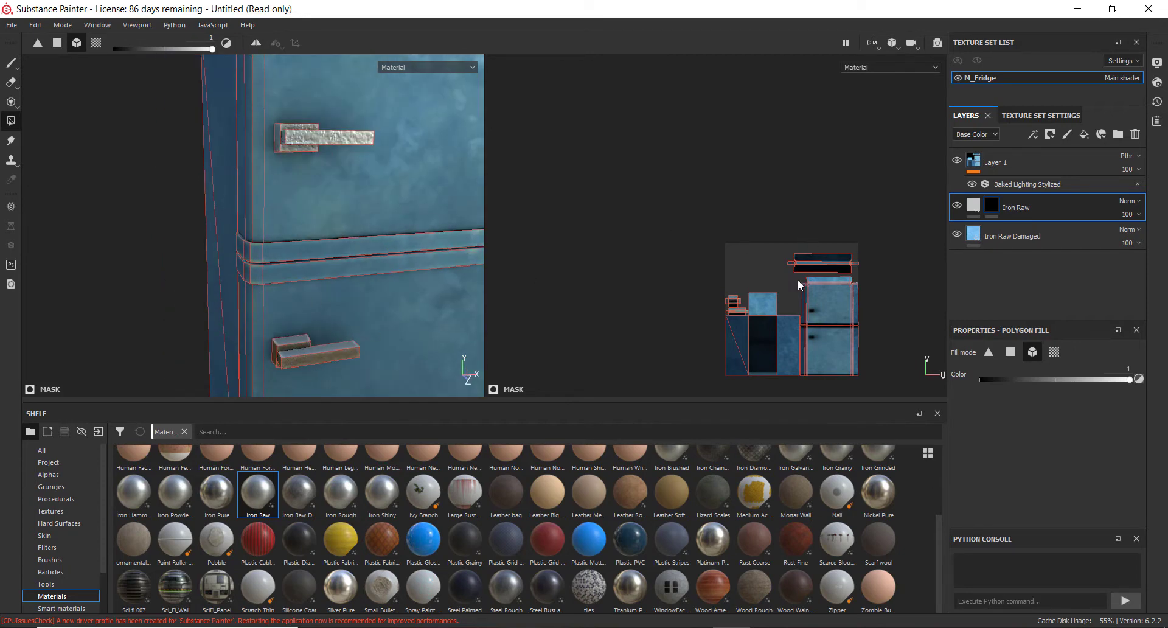
scroll(798, 283, up, 6)
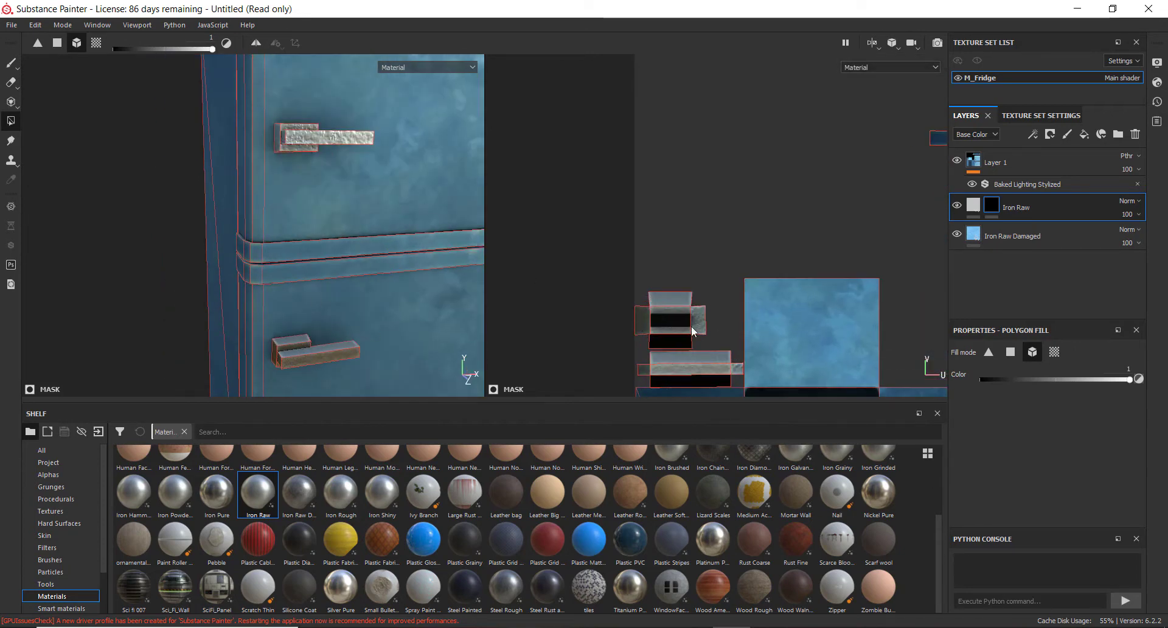
middle_drag(692, 326, 583, 287)
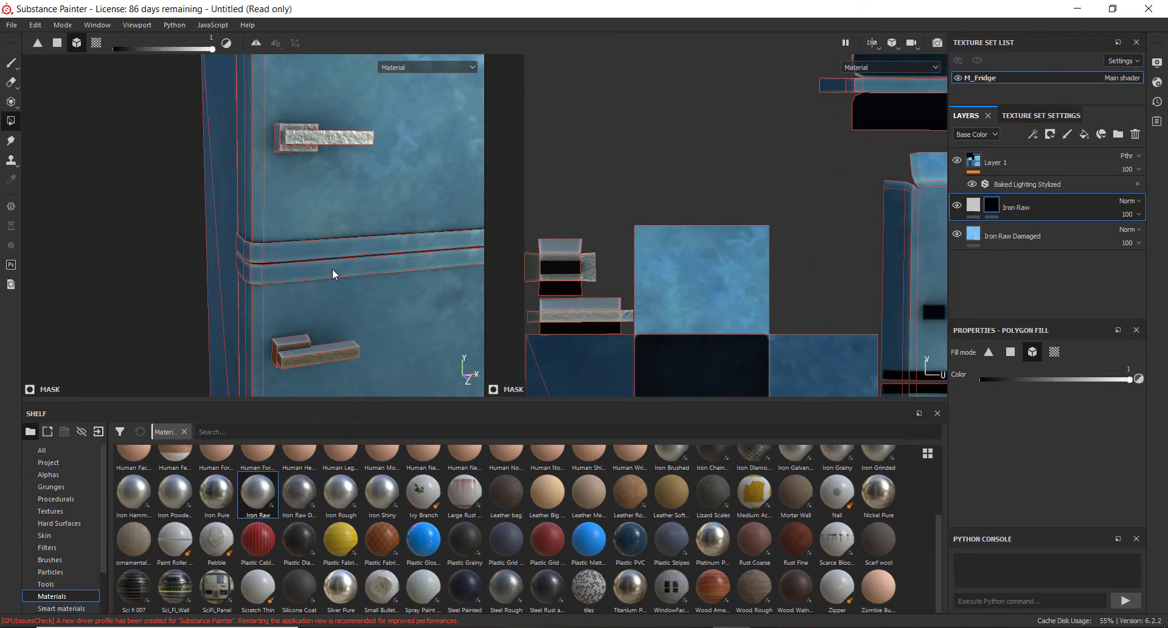
mouse_move(356, 298)
alt+mouse_down()
mouse_move(310, 261)
mouse_move(348, 307)
mouse_move(360, 296)
alt+mouse_up()
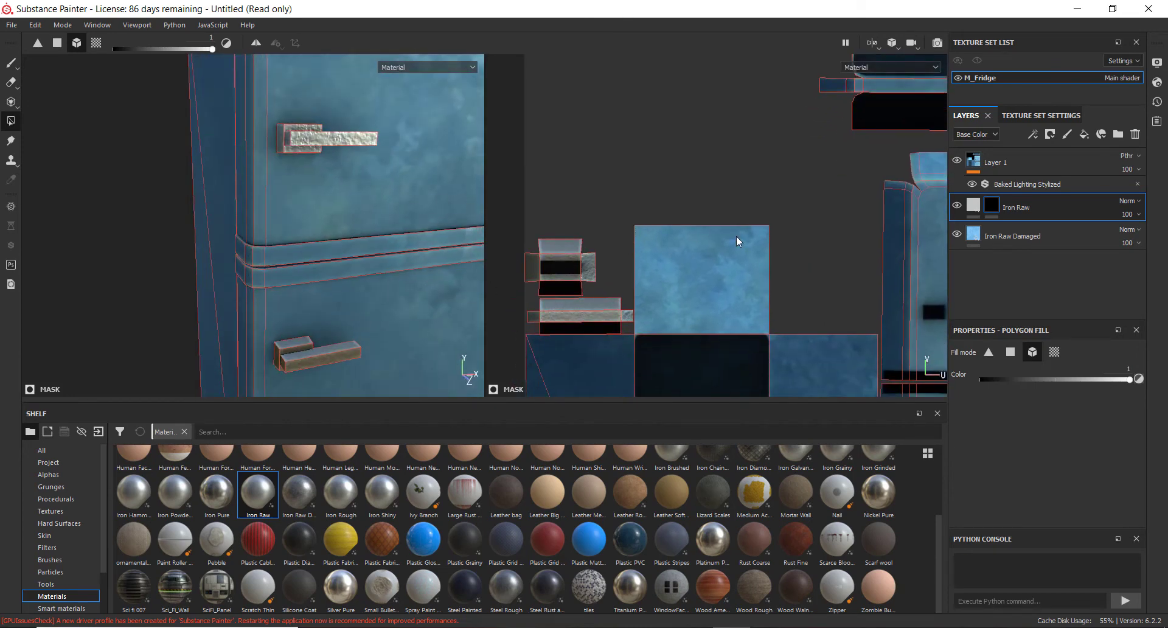
alt+middle_drag(735, 237, 628, 317)
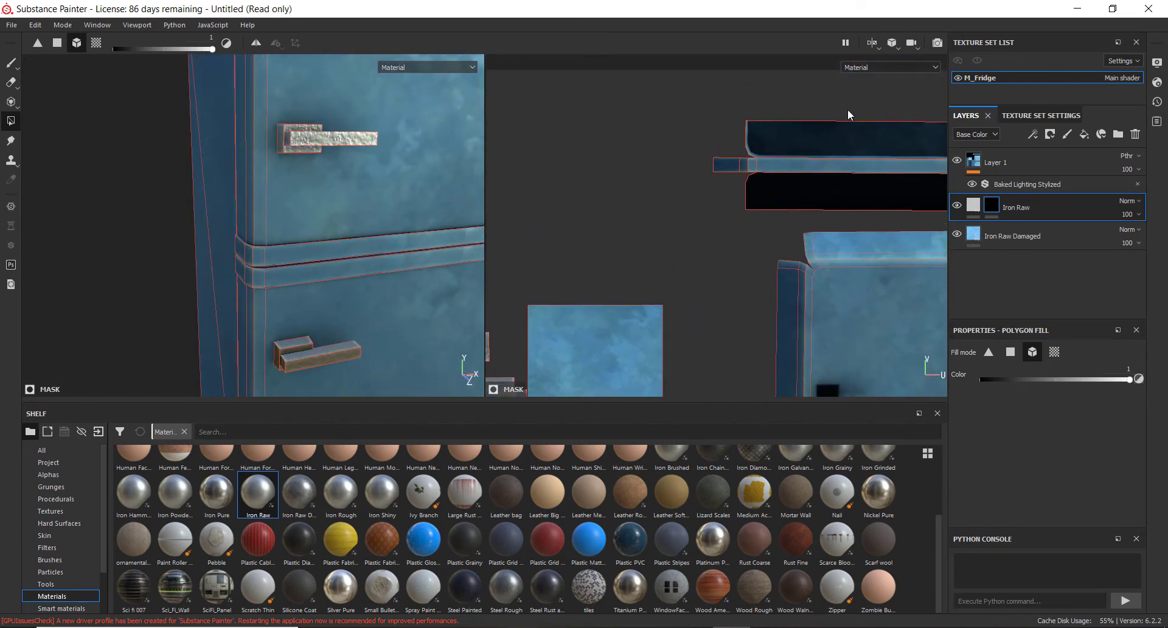
click(376, 244)
Inspect the filled trim strips and handles up close in the 3D view
alt+middle_drag(386, 320, 382, 88)
scroll(370, 193, down, 4)
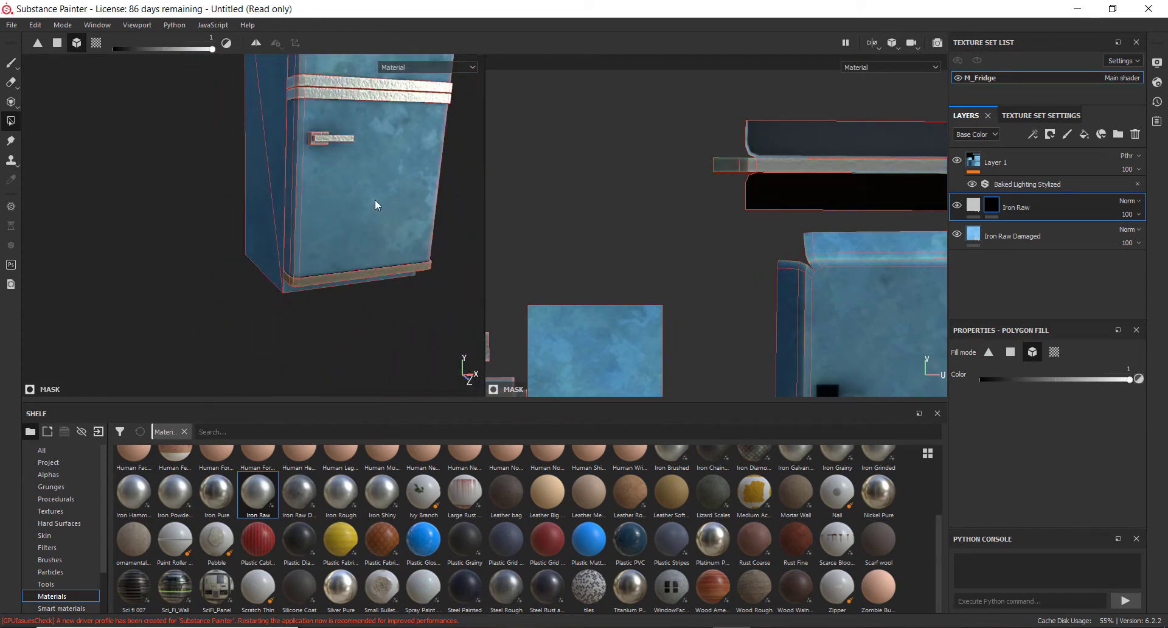
alt+middle_drag(375, 199, 332, 300)
alt+drag(333, 299, 280, 298)
scroll(327, 251, down, 4)
alt+right_drag(280, 298, 554, 389)
alt+middle_drag(275, 311, 284, 262)
scroll(286, 264, up, 5)
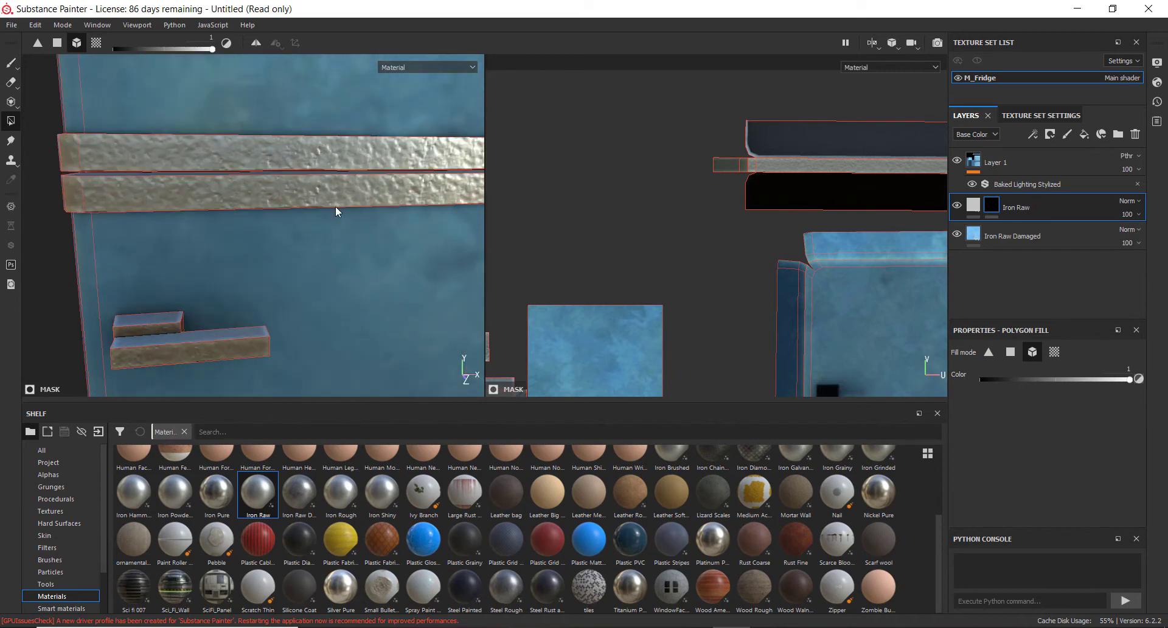
alt+drag(336, 211, 421, 193)
Replace the Iron Raw layer's material with Iron Pure from the shelf
click(974, 207)
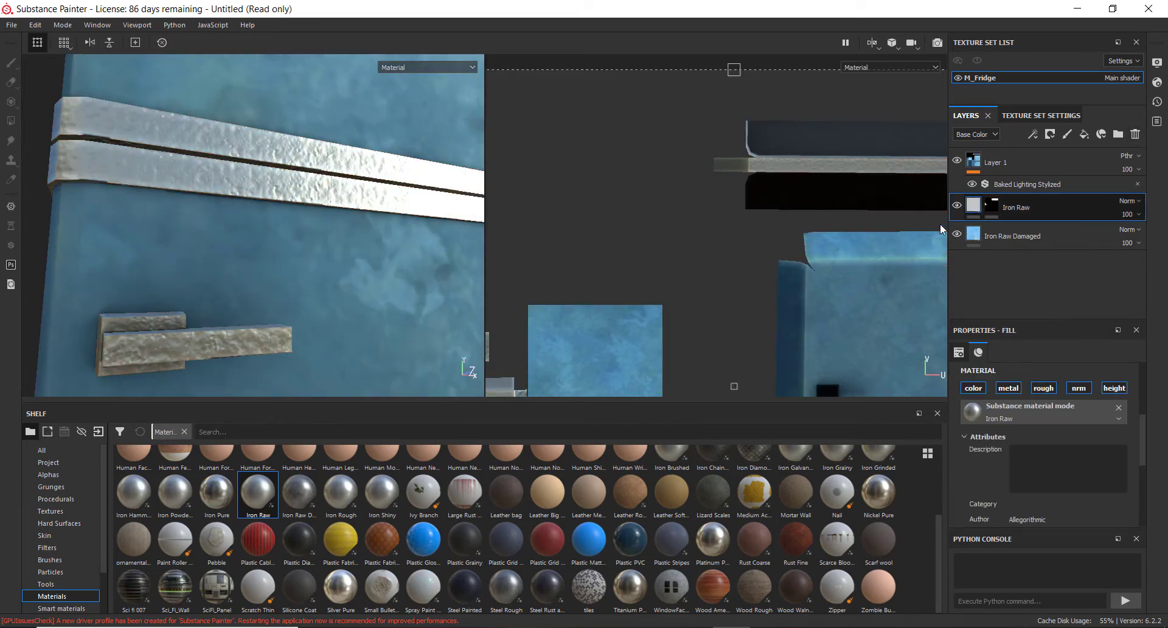
alt+drag(362, 293, 351, 309)
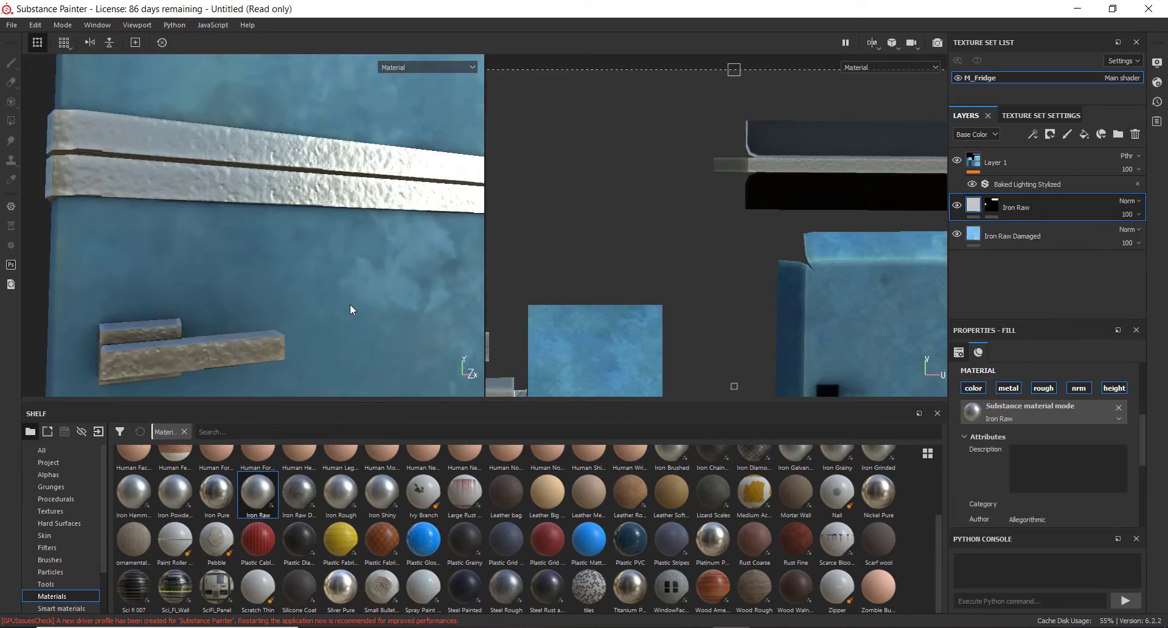
click(219, 495)
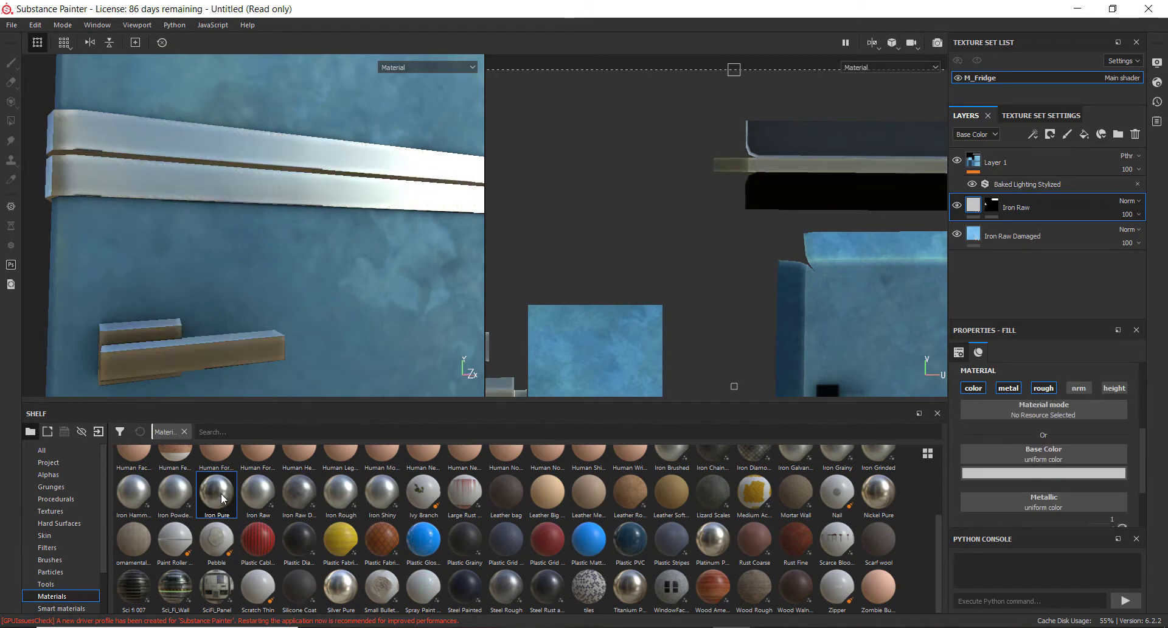
Inspect the fridge from several angles, framing it in the 3D view
alt+drag(324, 201, 145, 190)
alt+right_drag(145, 190, 137, 189)
alt+right_drag(408, 231, 213, 241)
alt+drag(213, 240, 239, 233)
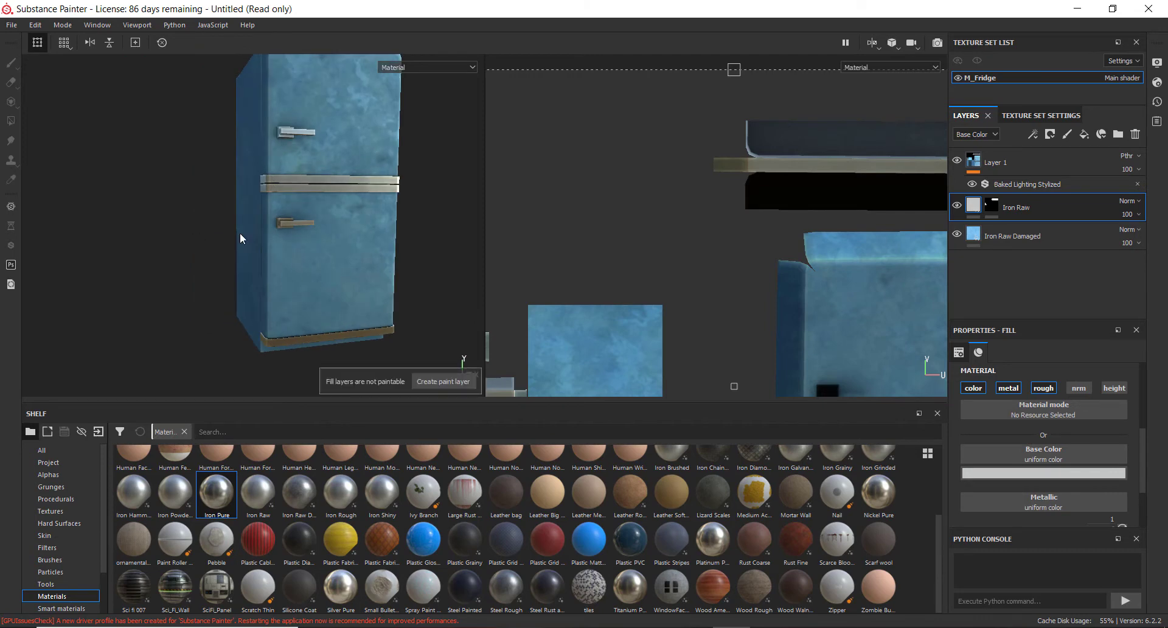
scroll(291, 222, down, 3)
alt+drag(326, 136, 299, 224)
scroll(300, 216, down, 2)
scroll(300, 217, up, 5)
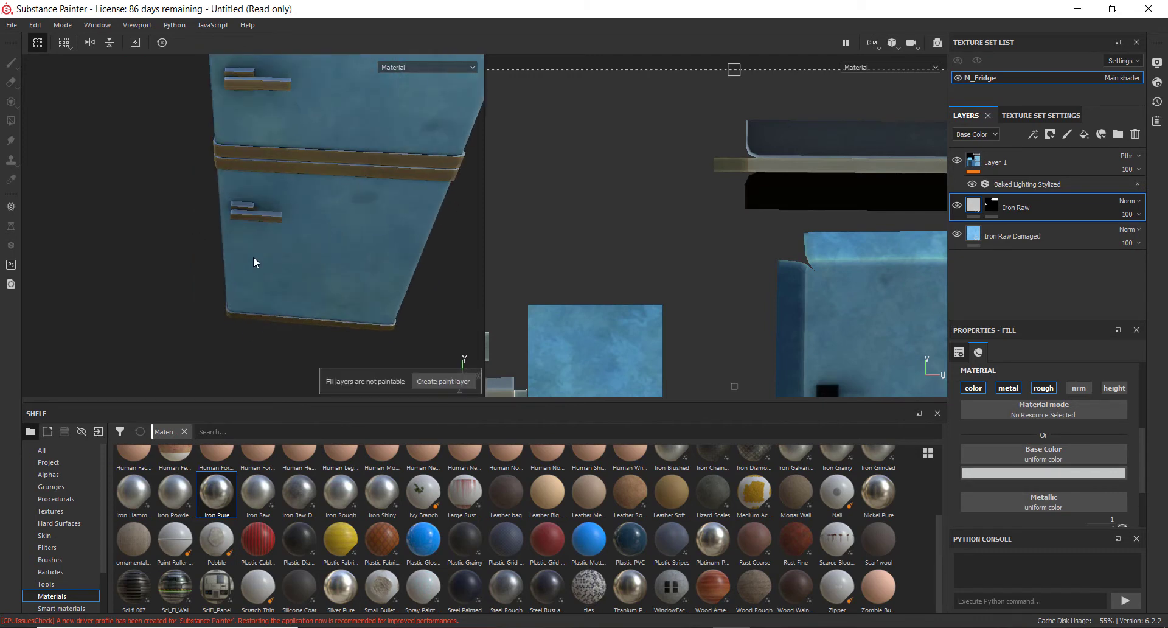
alt+drag(253, 257, 298, 138)
scroll(283, 189, up, 2)
scroll(305, 210, down, 2)
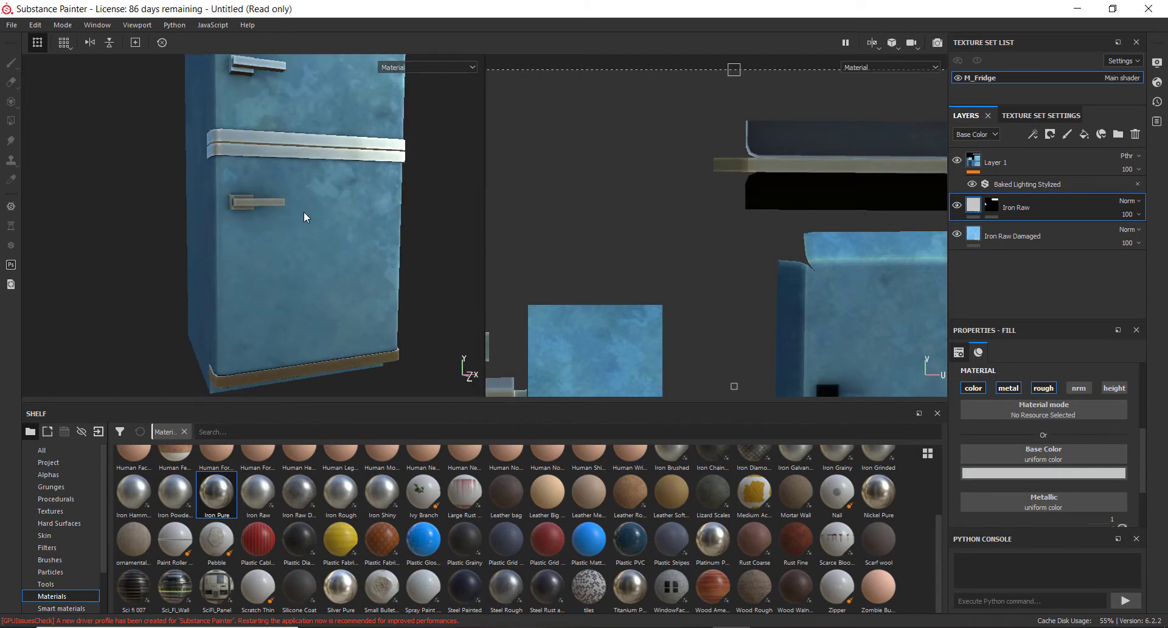
alt+drag(327, 201, 173, 234)
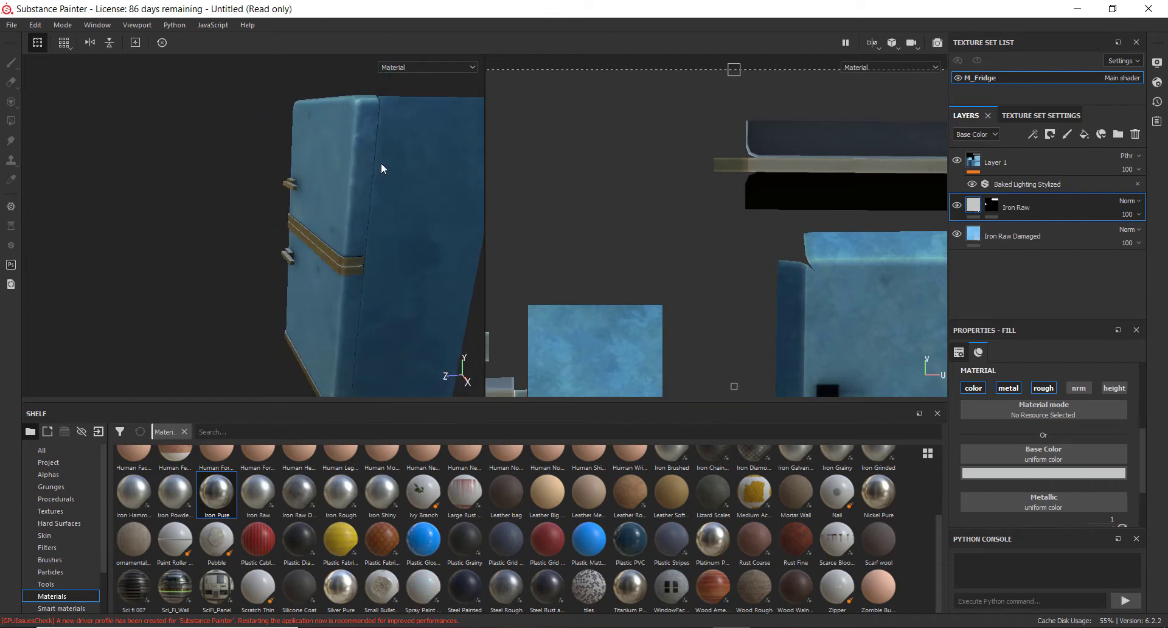
key(f)
key(f)
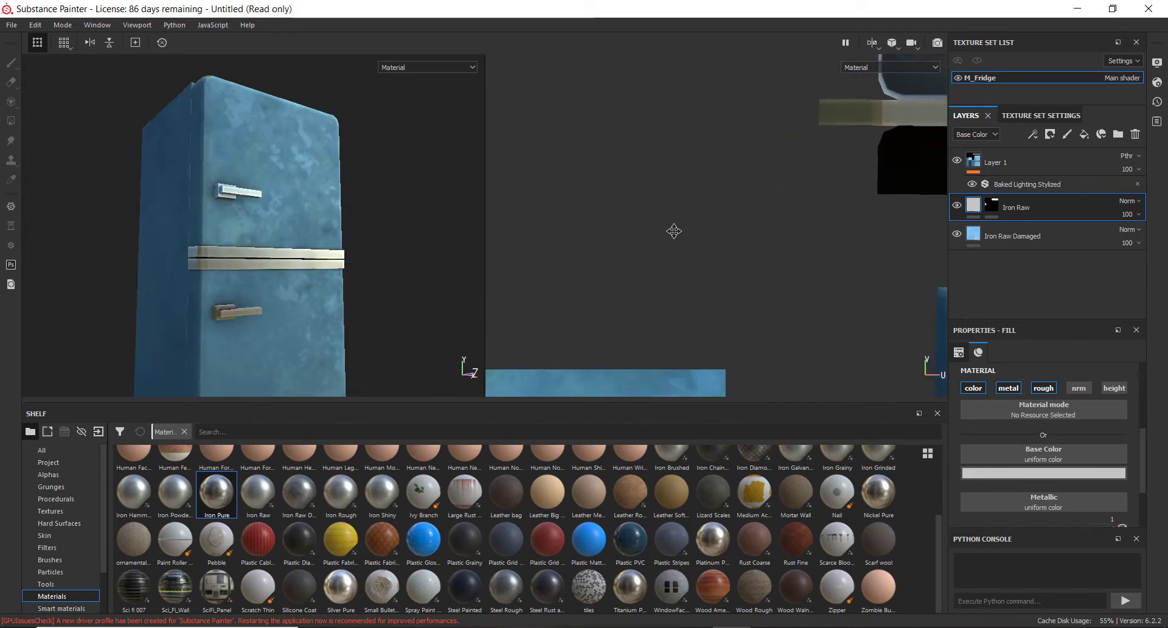
mouse_move(289, 255)
alt+mouse_down()
mouse_move(296, 241)
mouse_move(278, 250)
alt+mouse_up()
scroll(297, 243, down, 3)
scroll(308, 229, up, 5)
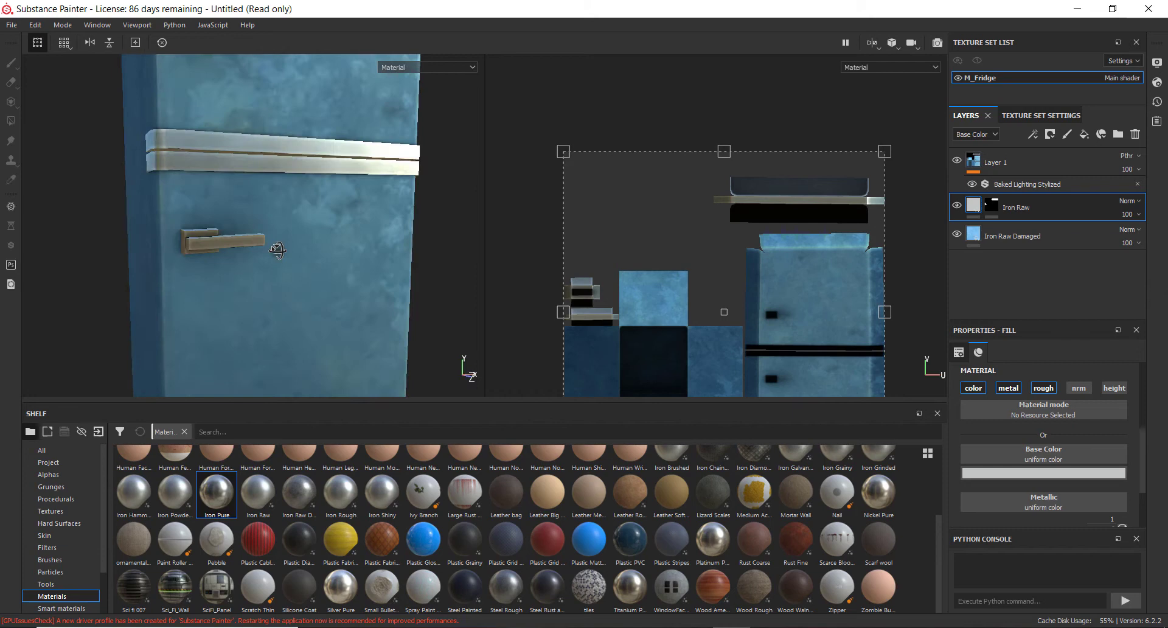
click(348, 281)
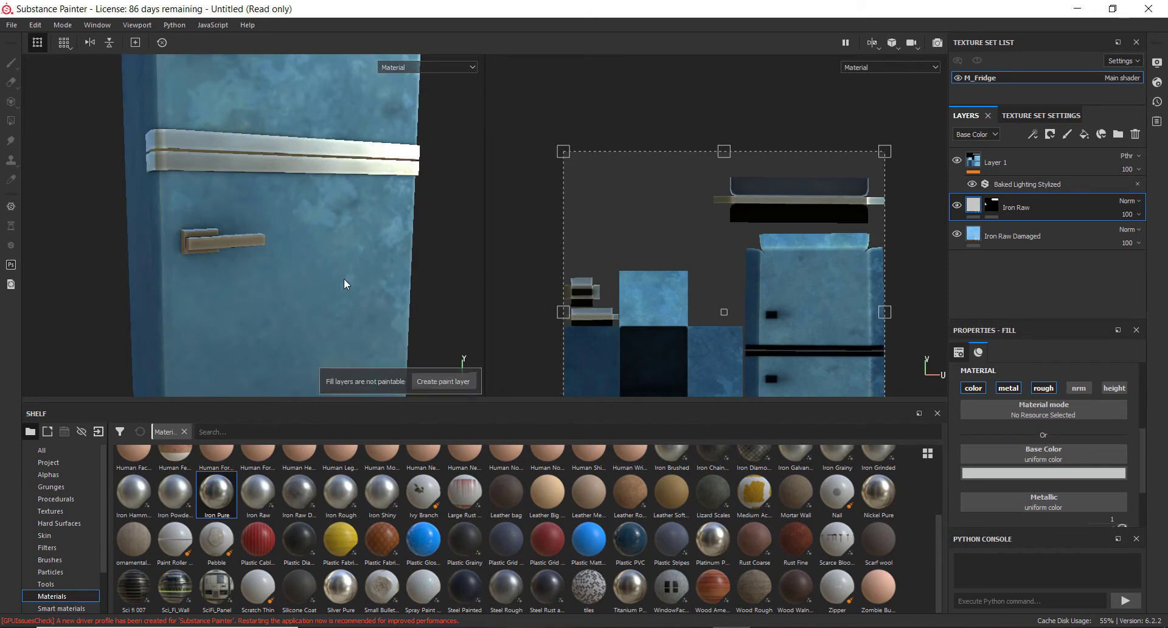
Try the Plastic Glossy material on the Iron Raw Damaged layer and restore its Iron Raw Damaged material
click(1023, 236)
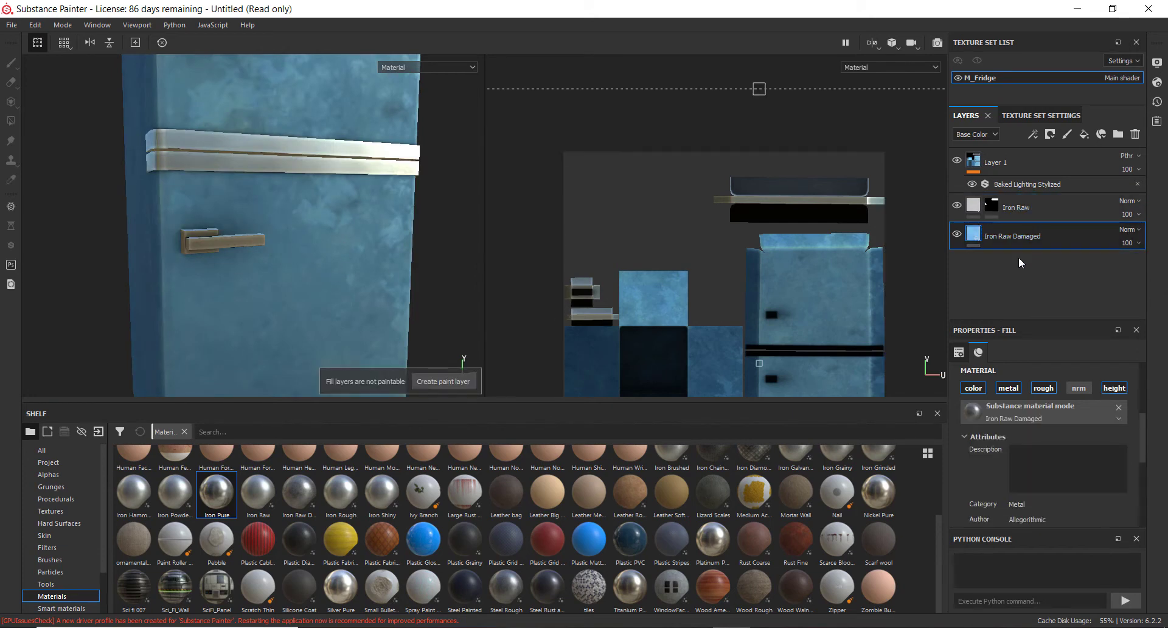
click(437, 547)
alt+drag(365, 340, 189, 238)
scroll(341, 260, down, 3)
scroll(331, 261, up, 5)
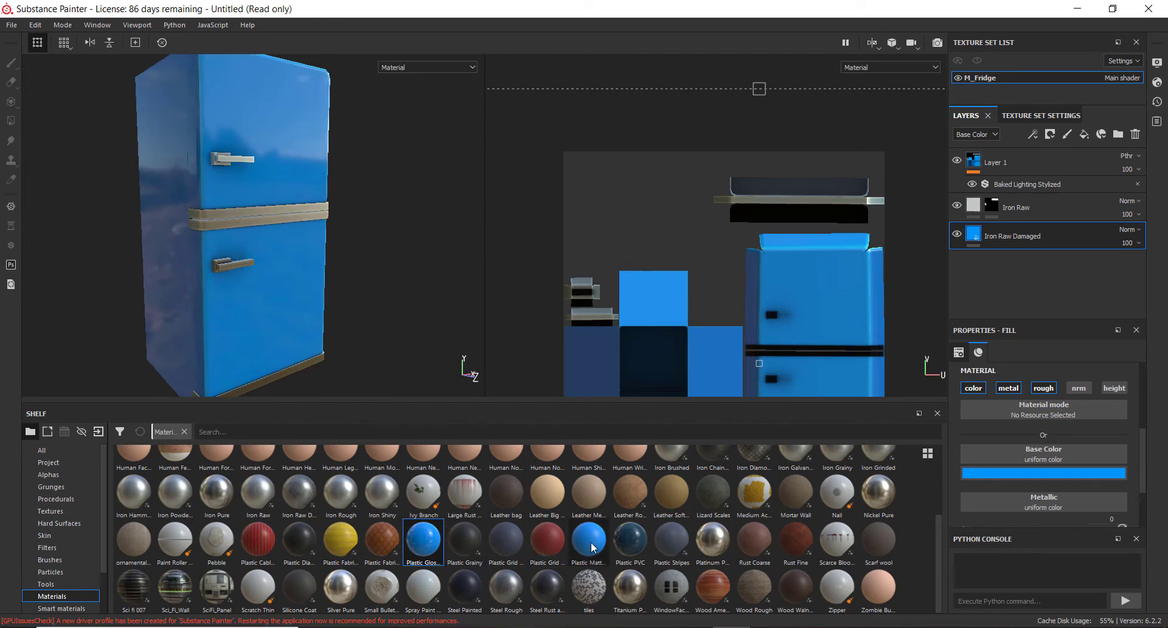
alt+drag(390, 187, 342, 215)
alt+drag(305, 249, 351, 357)
scroll(292, 266, up, 3)
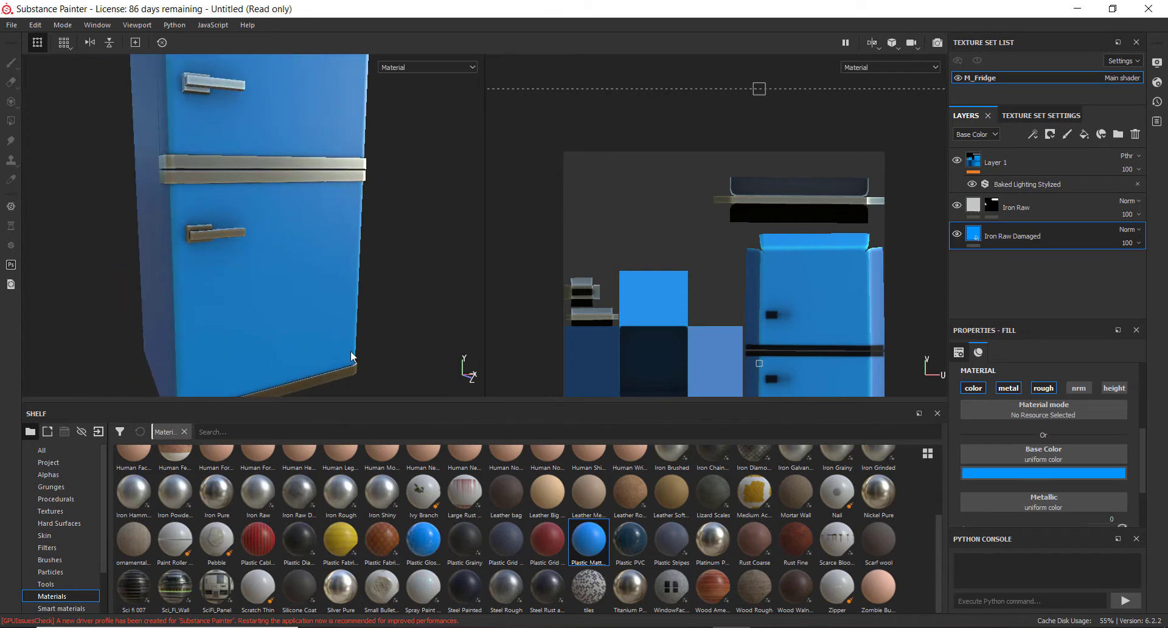
click(313, 499)
alt+drag(259, 301, 292, 293)
key(ctrl+z)
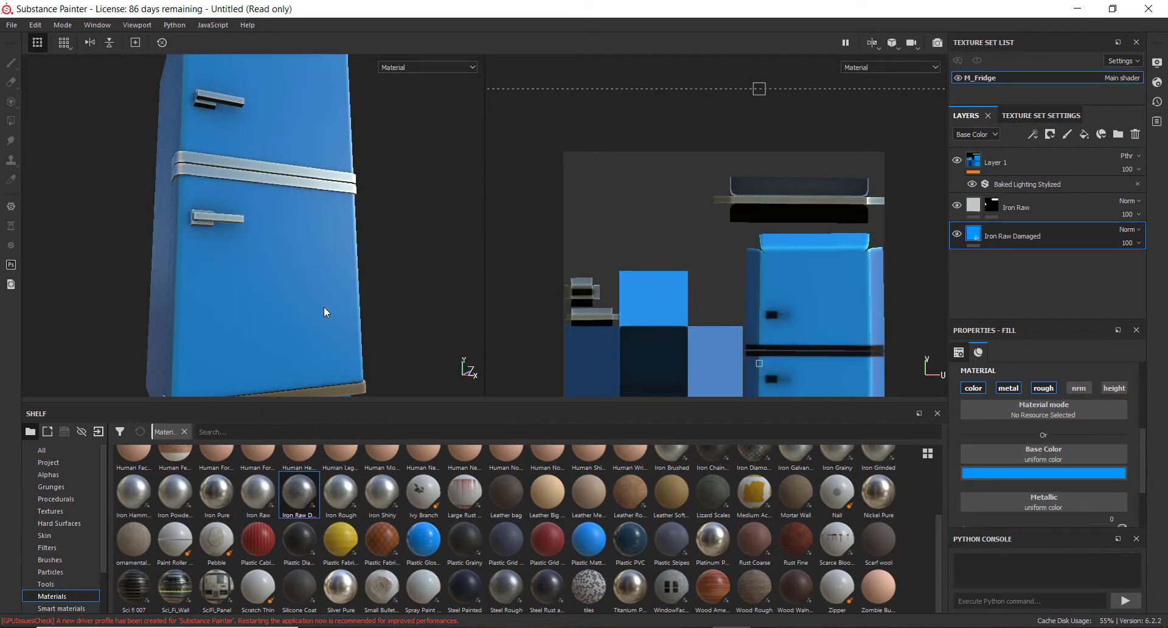
key(ctrl+y)
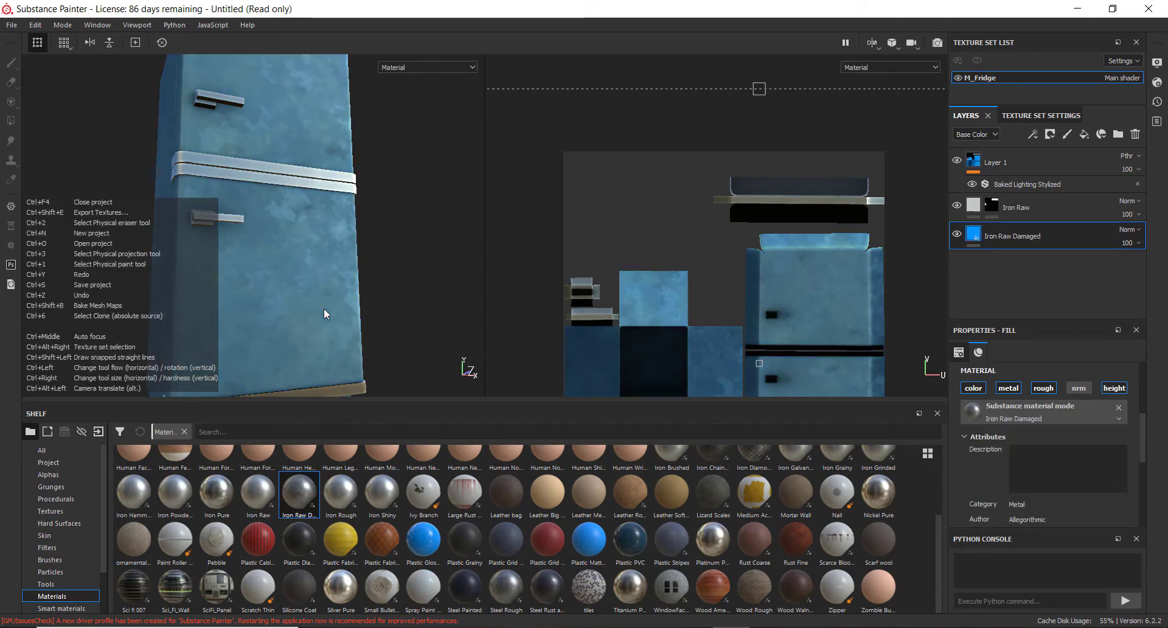
Reselect the Iron Raw layer and inspect the fridge's door and handles up close
alt+drag(331, 278, 311, 276)
scroll(311, 277, down, 2)
alt+middle_drag(268, 222, 302, 335)
scroll(274, 264, up, 6)
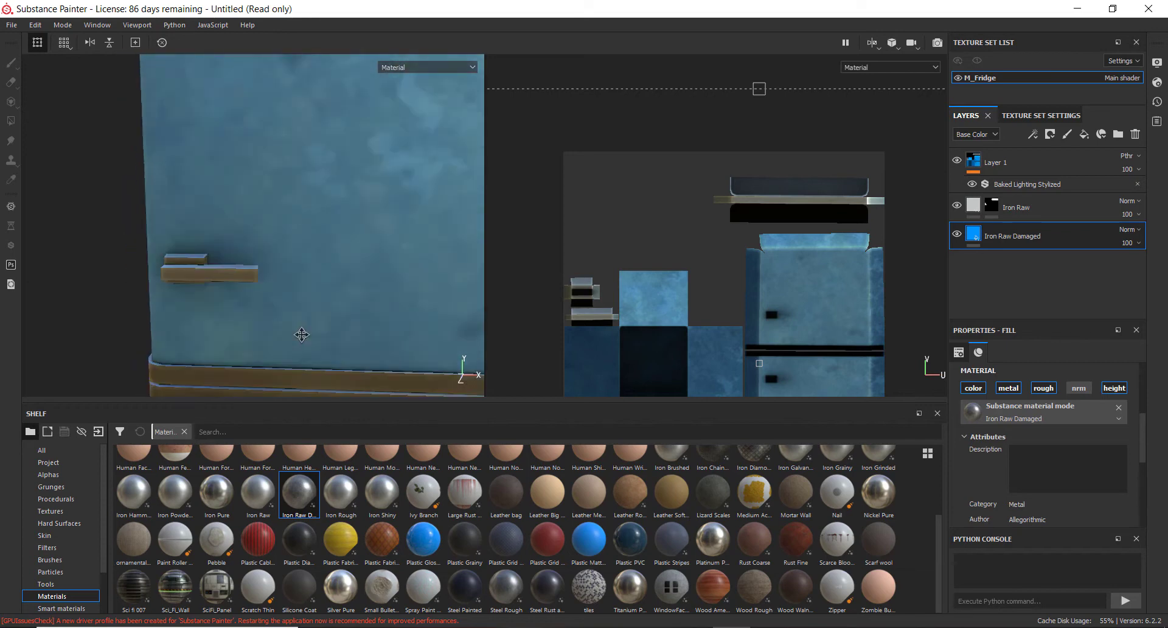
click(1072, 213)
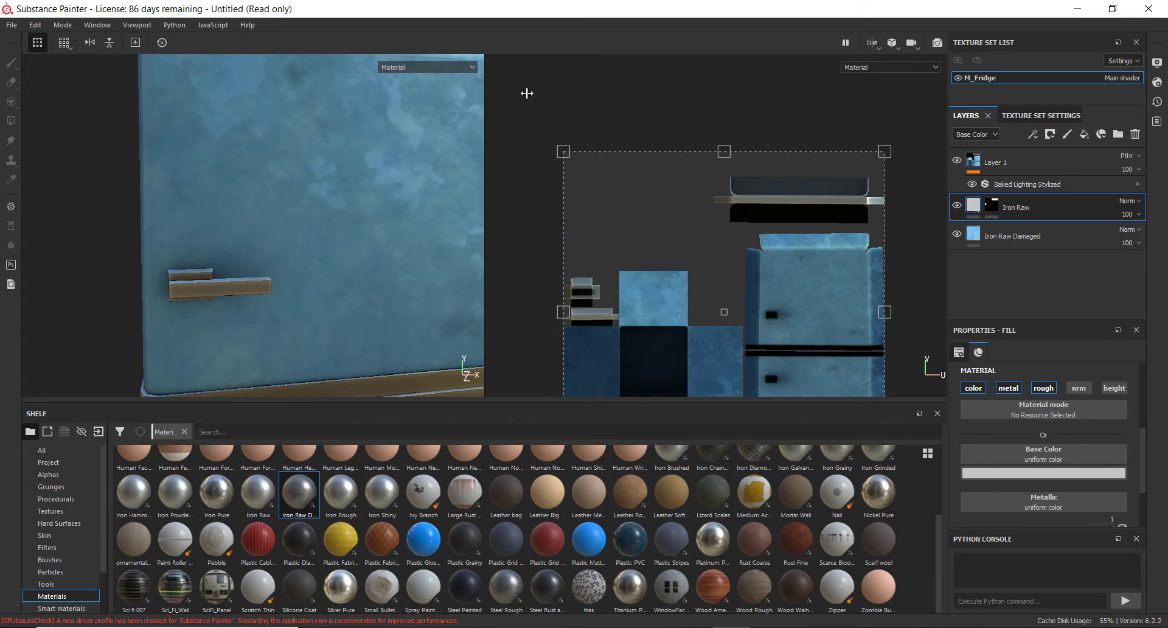
scroll(442, 197, down, 4)
alt+drag(443, 198, 266, 207)
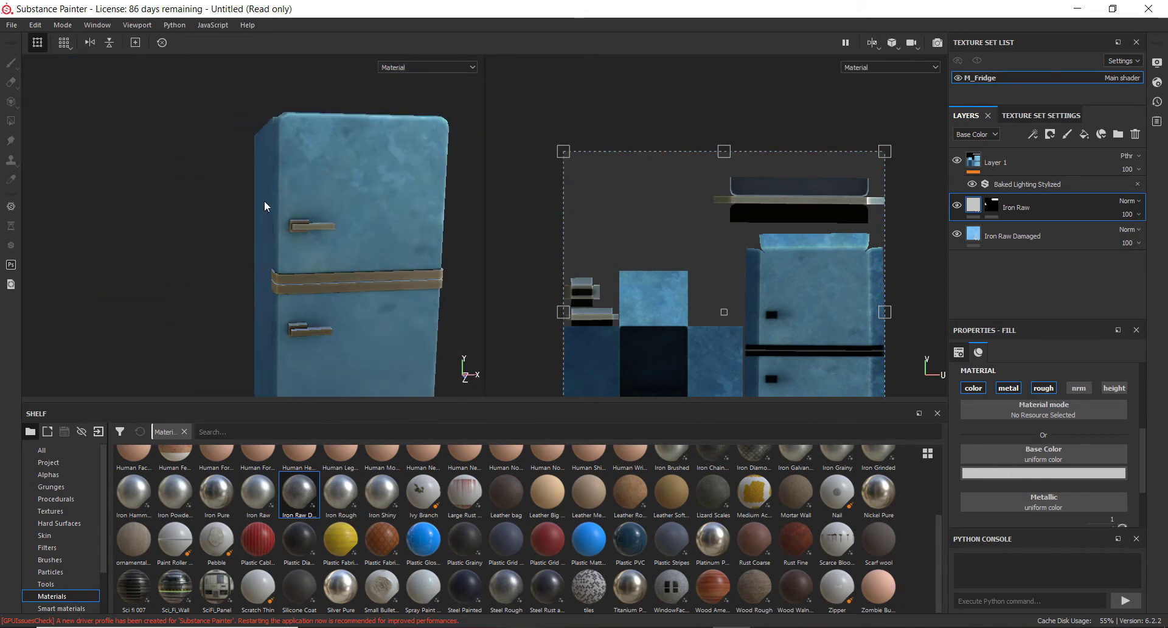
alt+middle_drag(377, 266, 341, 225)
scroll(390, 258, down, 2)
scroll(307, 261, up, 4)
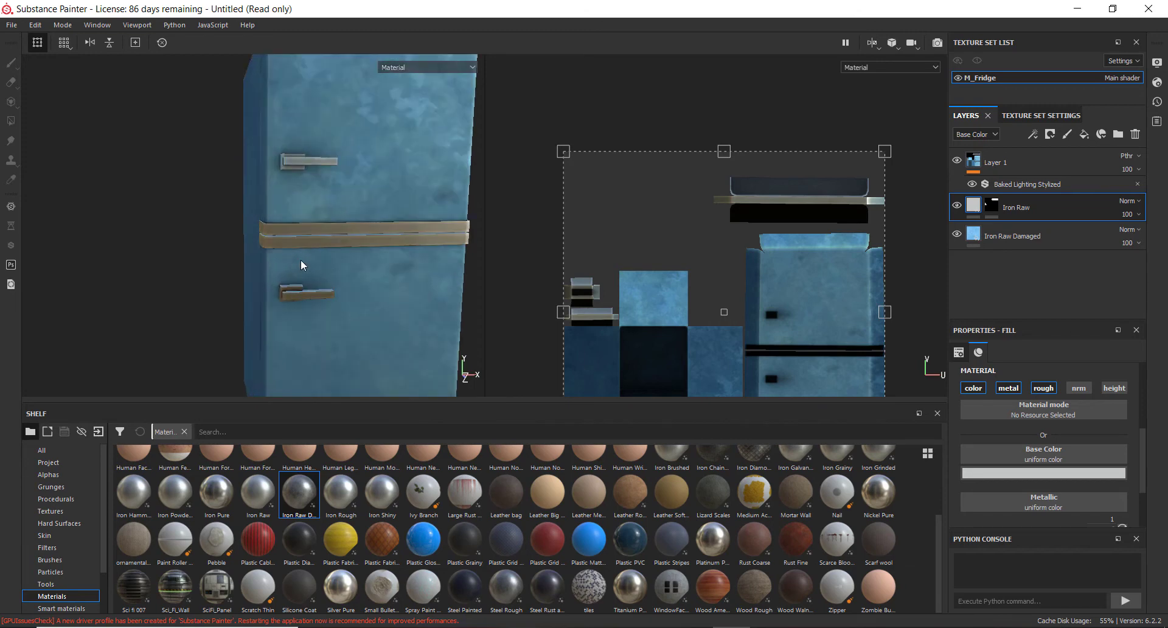
alt+drag(407, 261, 263, 237)
alt+middle_drag(263, 237, 275, 277)
alt+drag(248, 281, 241, 249)
scroll(277, 283, down, 5)
scroll(255, 280, up, 4)
alt+middle_drag(241, 249, 239, 286)
alt+drag(264, 299, 310, 278)
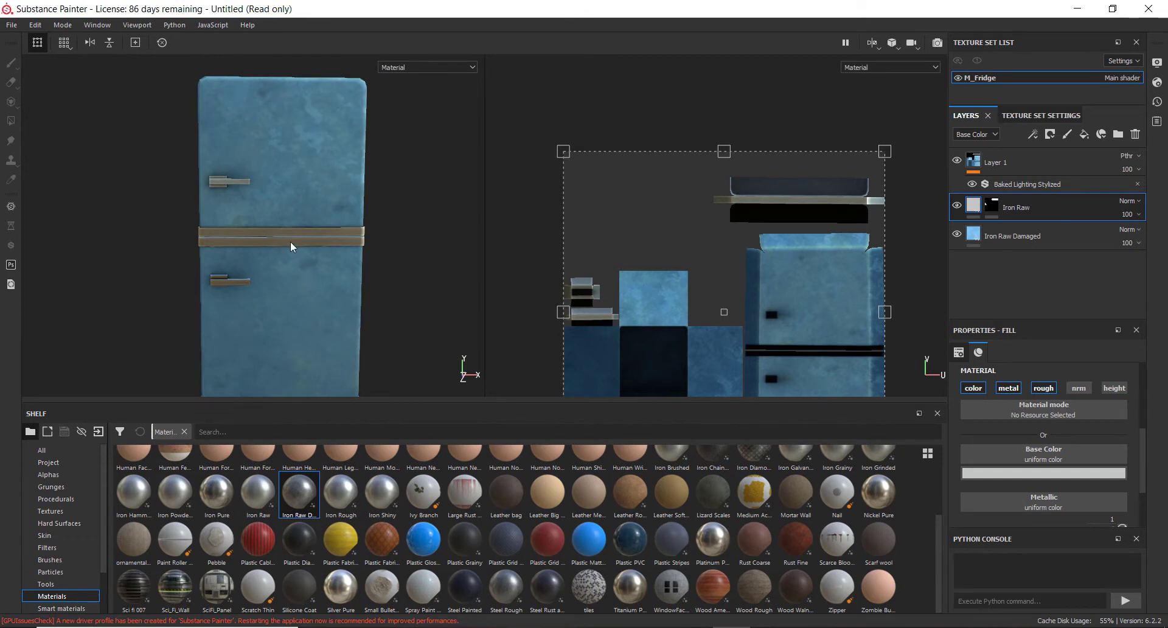
scroll(298, 293, up, 5)
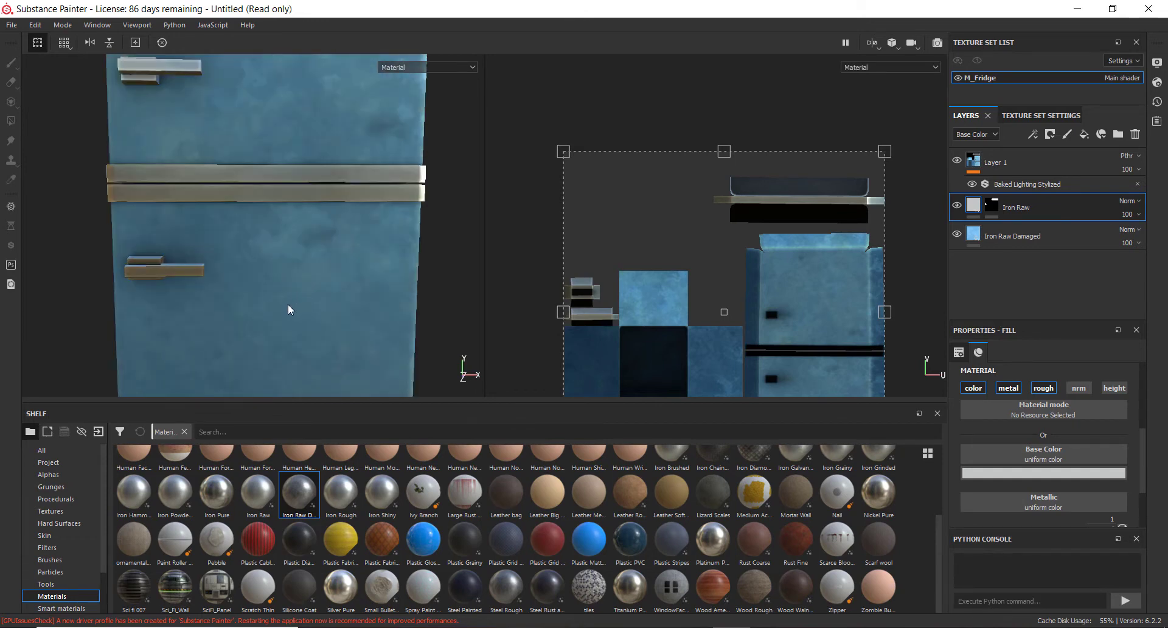
alt+middle_drag(266, 321, 266, 235)
scroll(270, 126, up, 4)
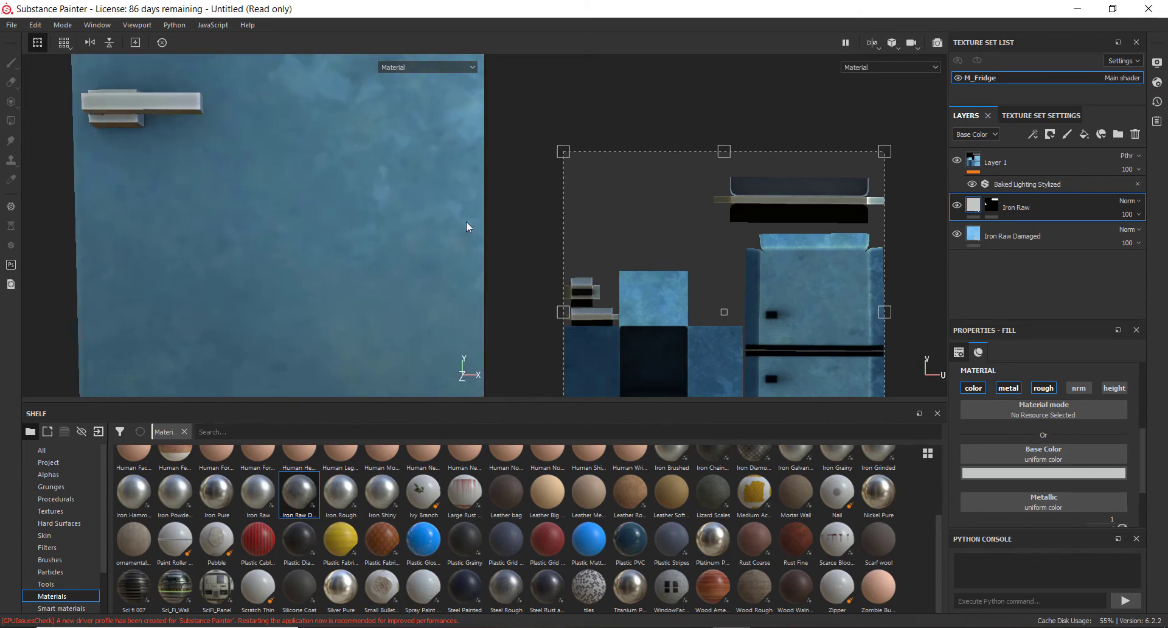
alt+drag(248, 212, 239, 198)
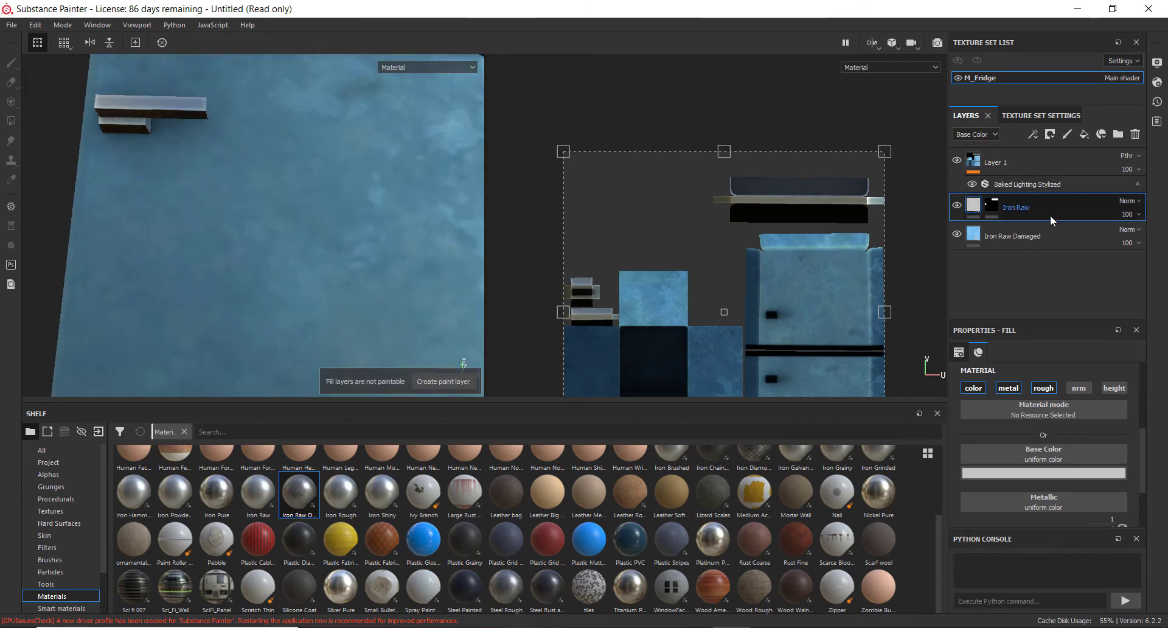
Add a new paint layer above the Iron Raw layer
click(1067, 135)
alt+drag(206, 247, 208, 275)
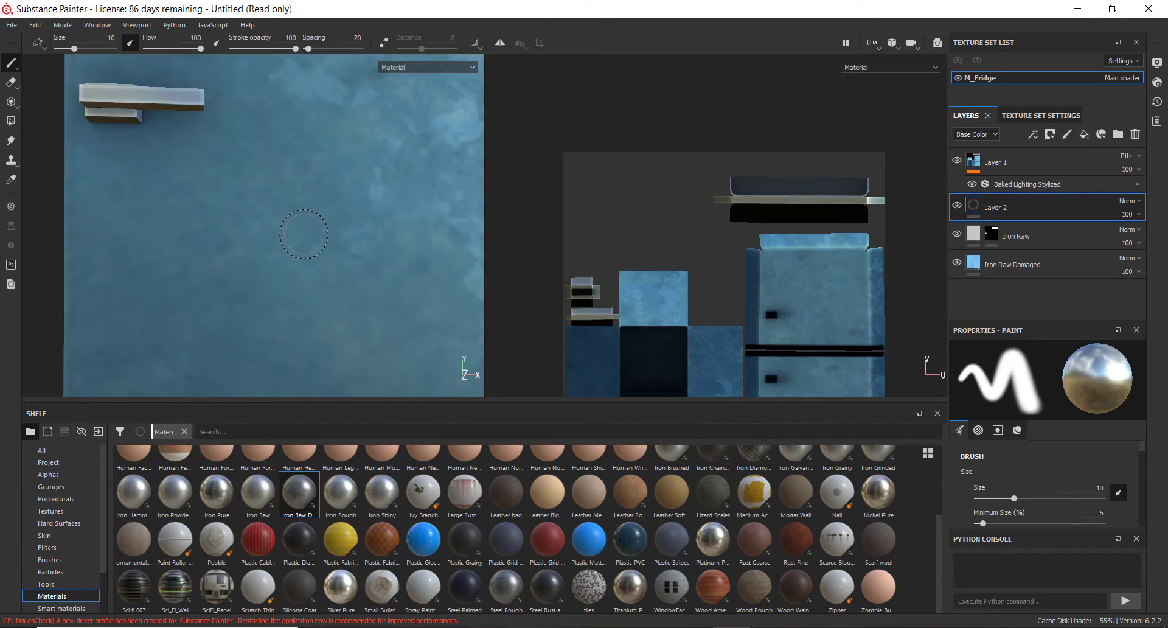
scroll(301, 236, down, 5)
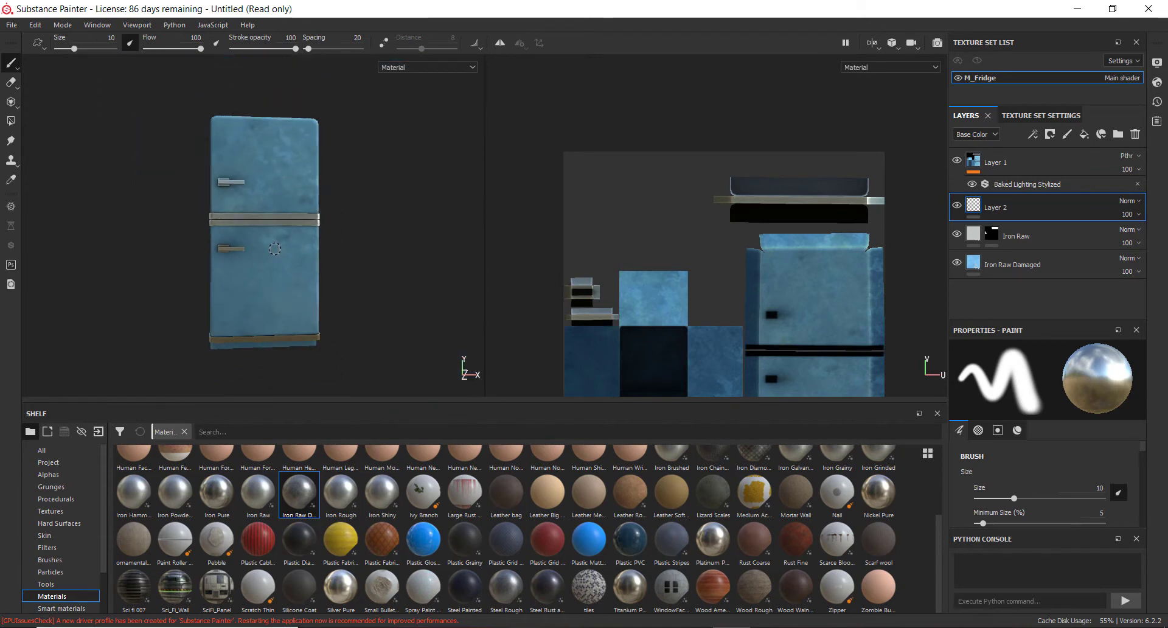
scroll(275, 249, up, 6)
alt+middle_drag(270, 280, 302, 242)
scroll(302, 242, down, 1)
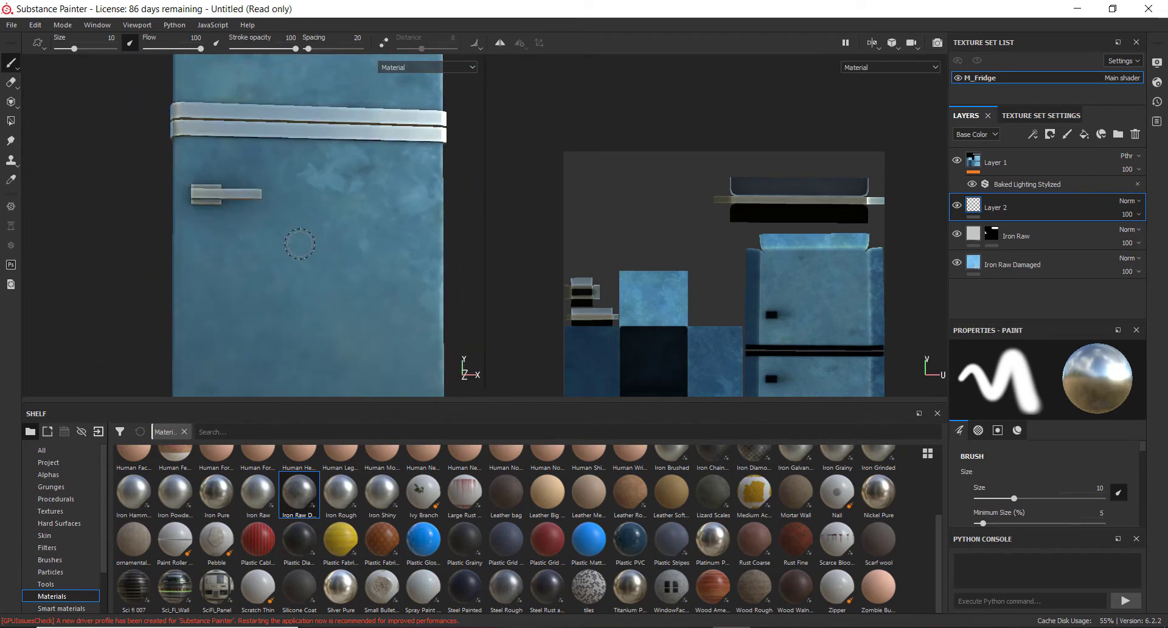
Zoom in on the fridge door, set the brush size to 3.11 and show the Alphas category of the shelf
scroll(311, 245, up, 4)
mouse_move(345, 246)
alt+mouse_down()
mouse_move(294, 240)
mouse_move(323, 238)
alt+mouse_up()
mouse_move(324, 238)
alt+middle_down()
mouse_move(304, 237)
mouse_move(323, 255)
alt+middle_up()
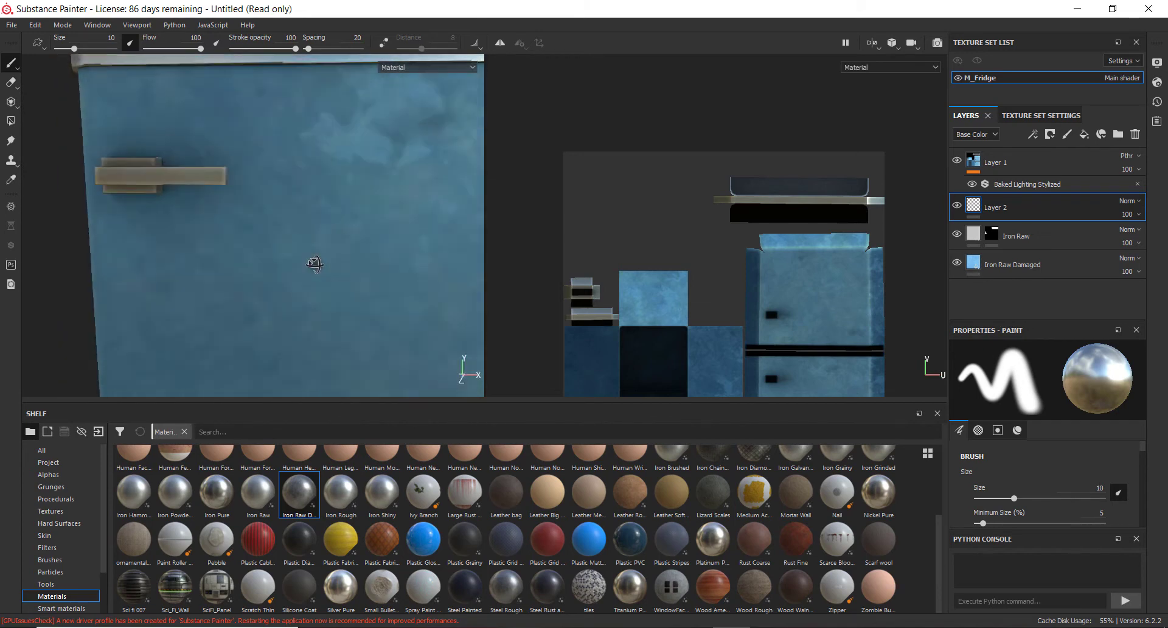
ctrl+right_drag(321, 253, 302, 253)
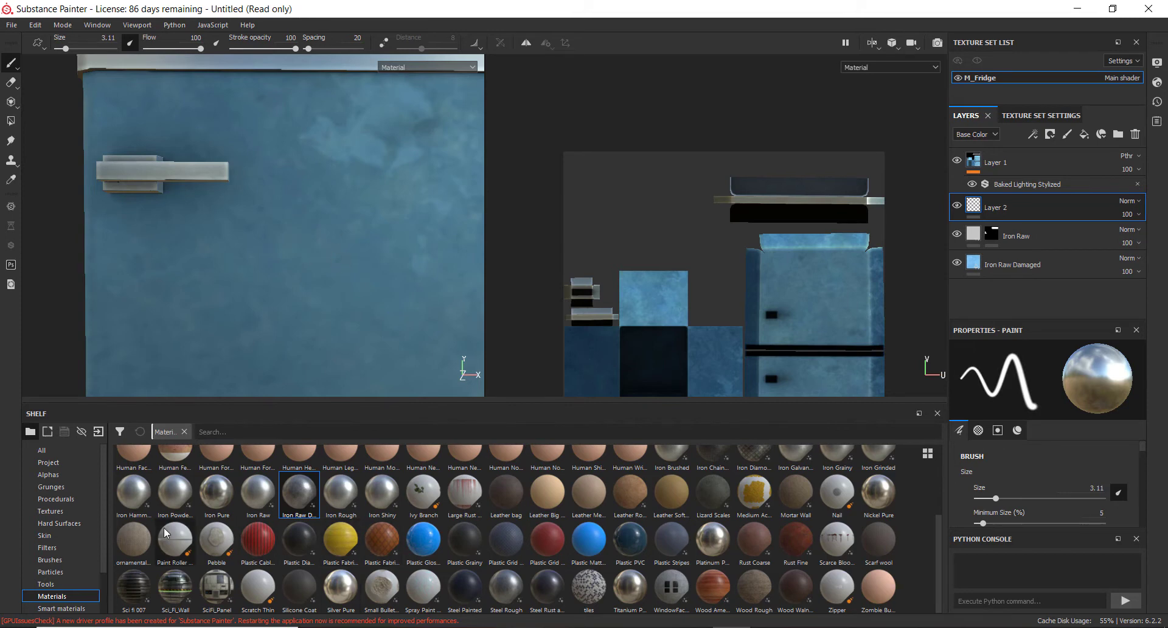
click(64, 475)
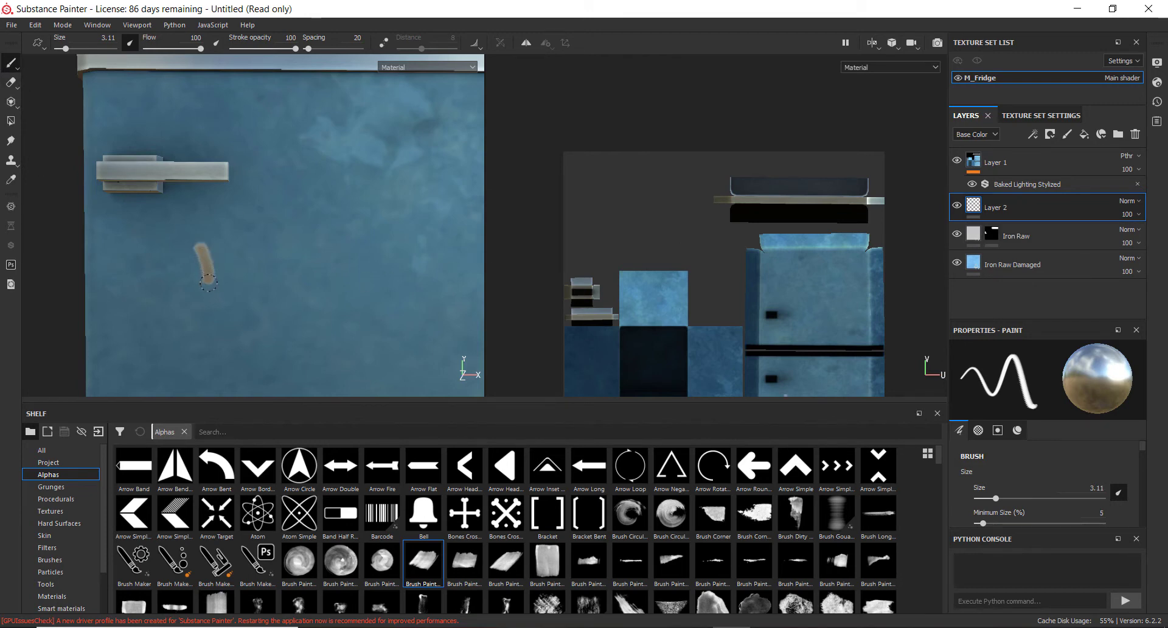
Select the test paint layer Layer 2 and delete it
scroll(208, 310, up, 4)
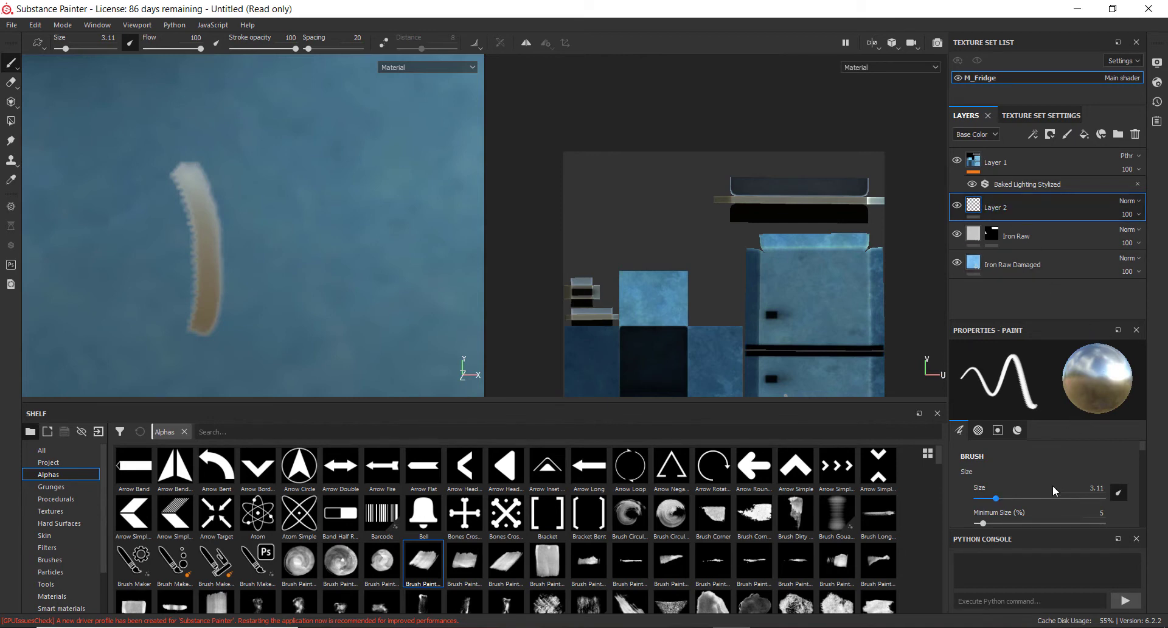
scroll(1053, 490, down, 6)
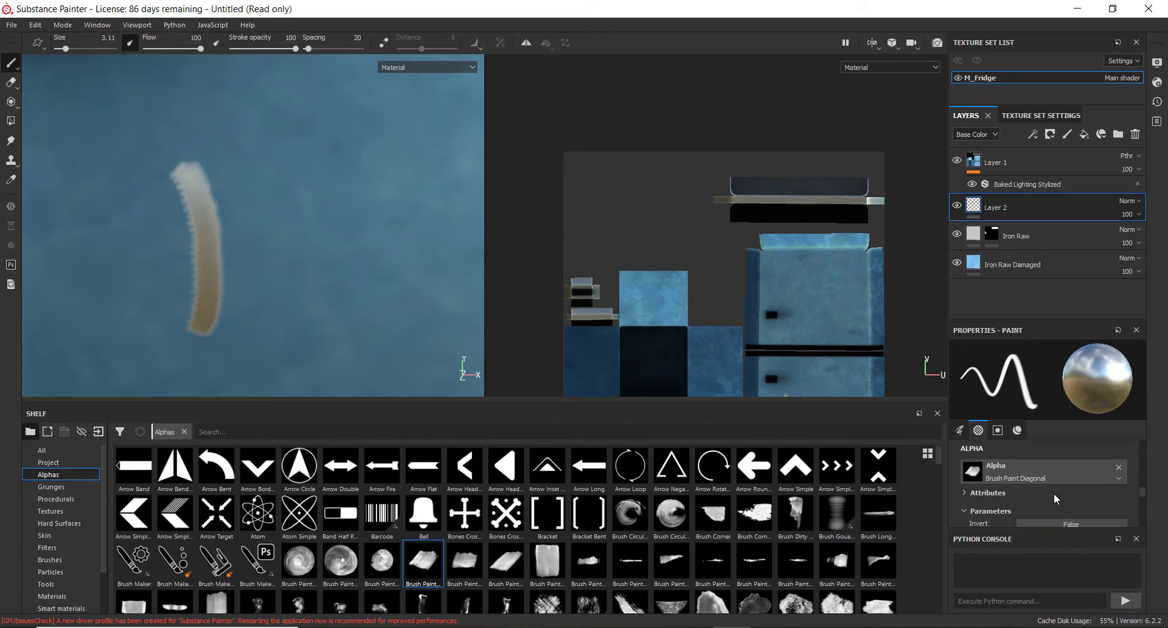
scroll(1054, 493, down, 8)
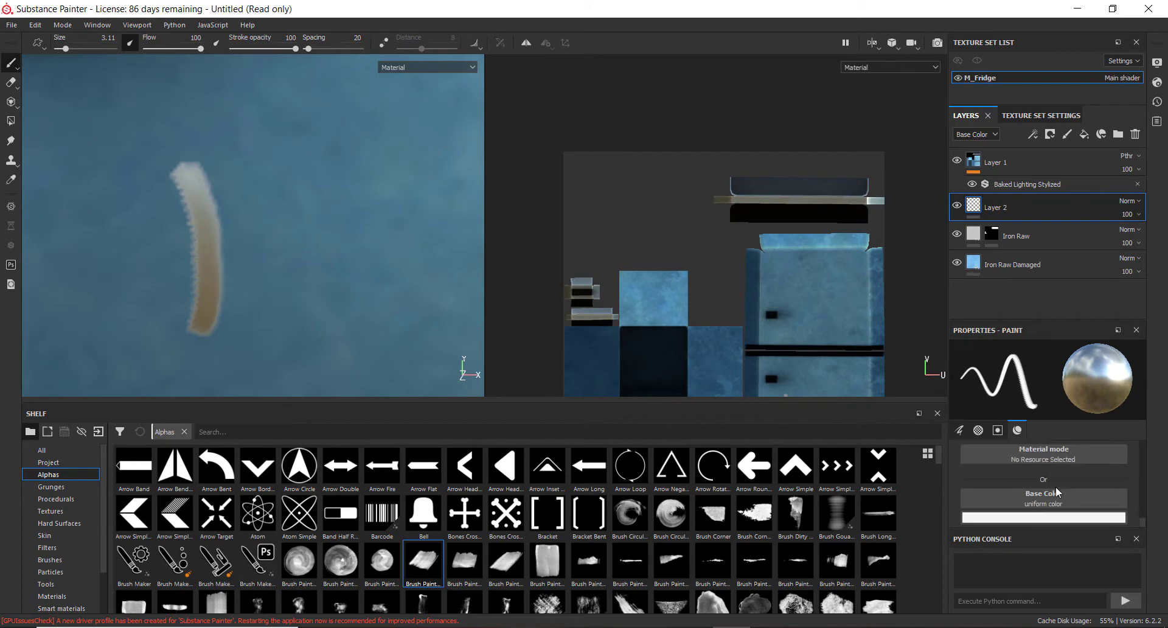
scroll(1059, 487, up, 14)
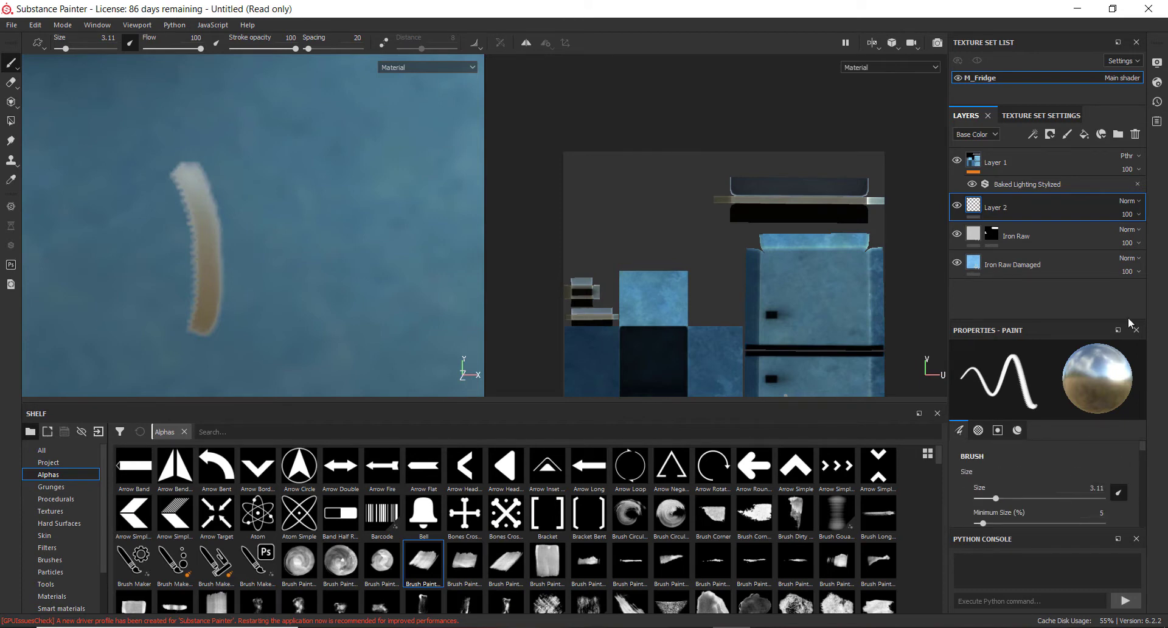
click(1047, 227)
click(1050, 208)
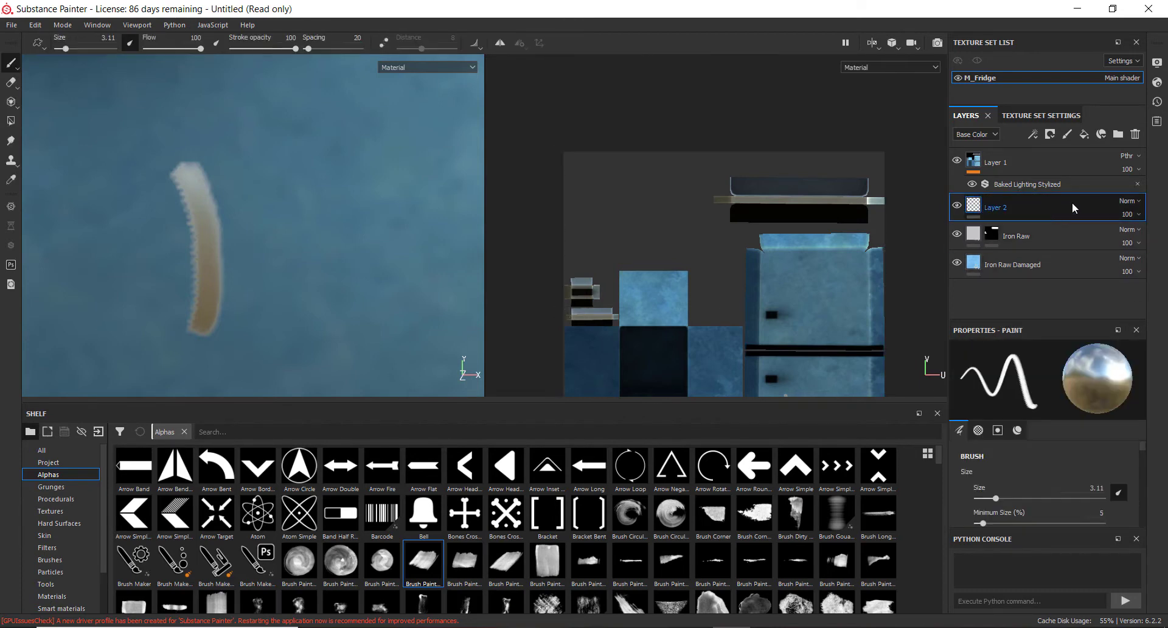
key(Delete)
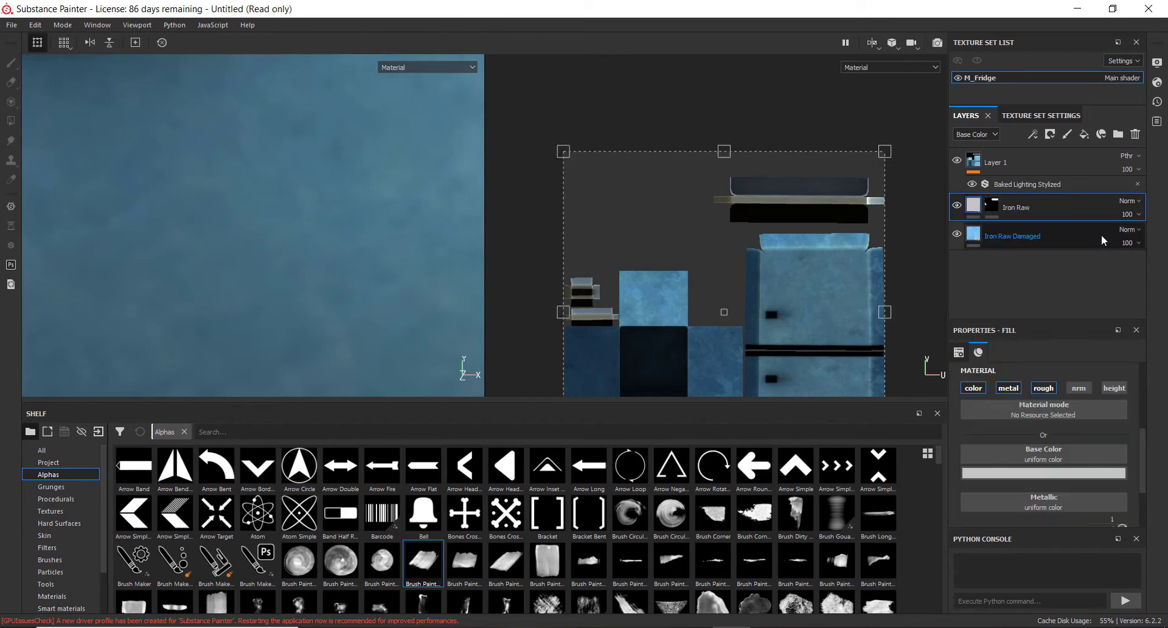
scroll(973, 499, up, 4)
scroll(1028, 461, down, 4)
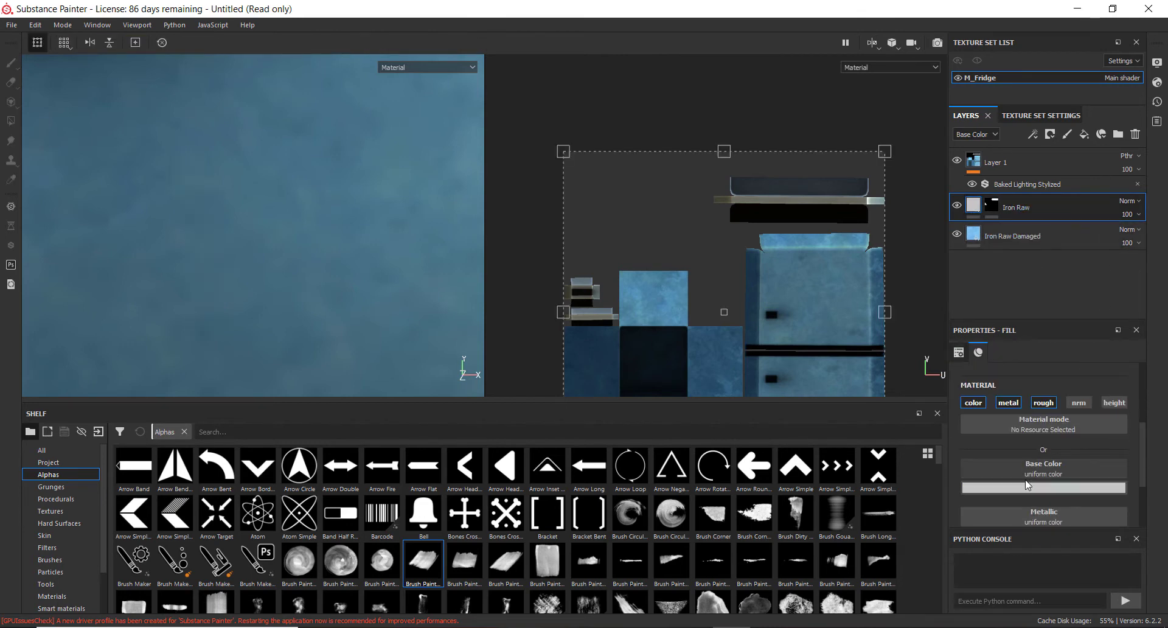
scroll(1053, 454, up, 5)
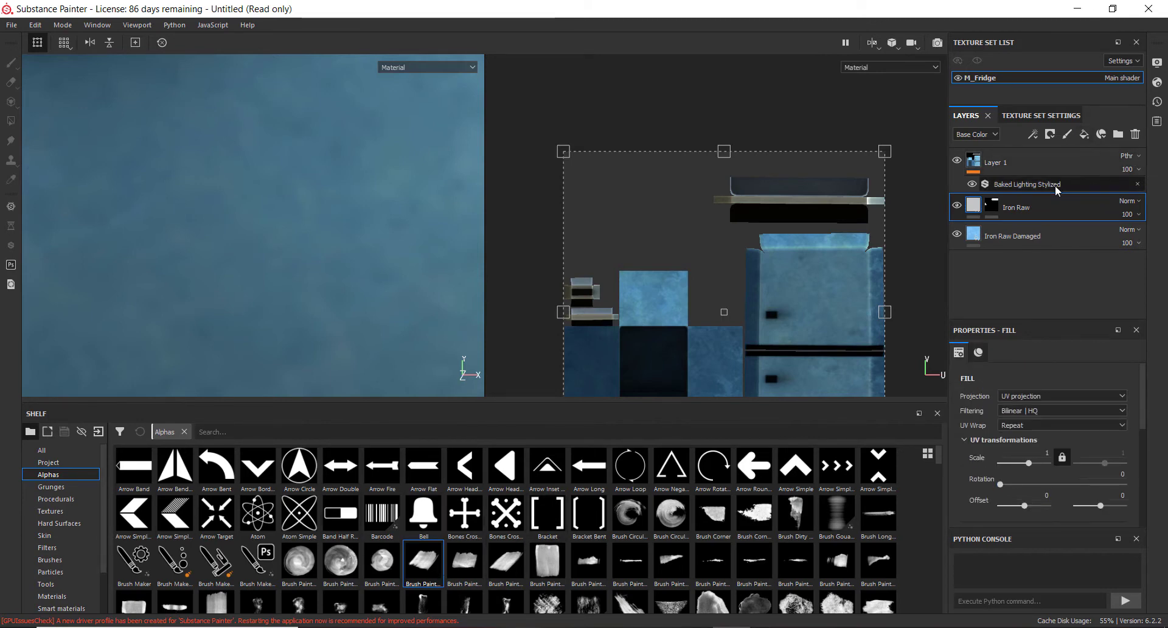
click(1047, 134)
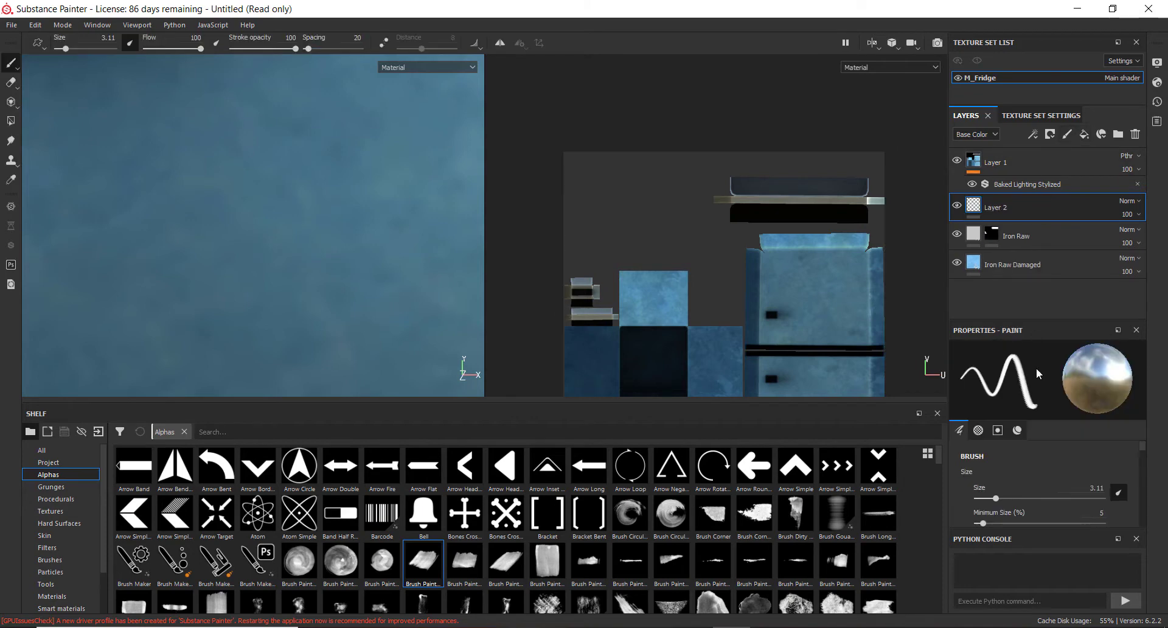
click(1136, 331)
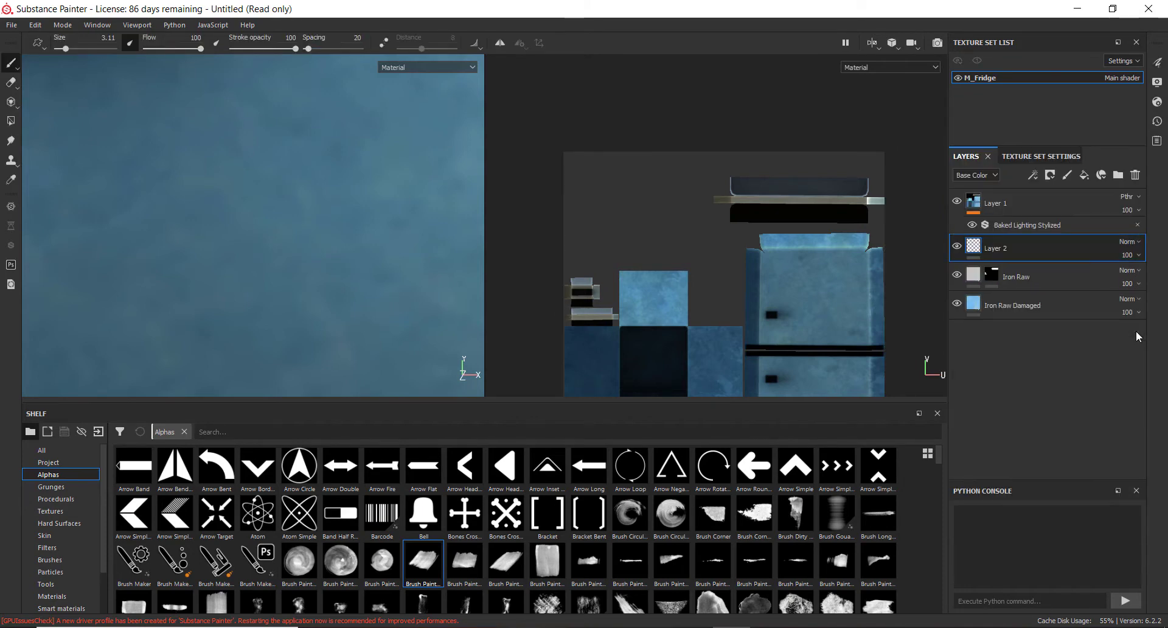
key(Delete)
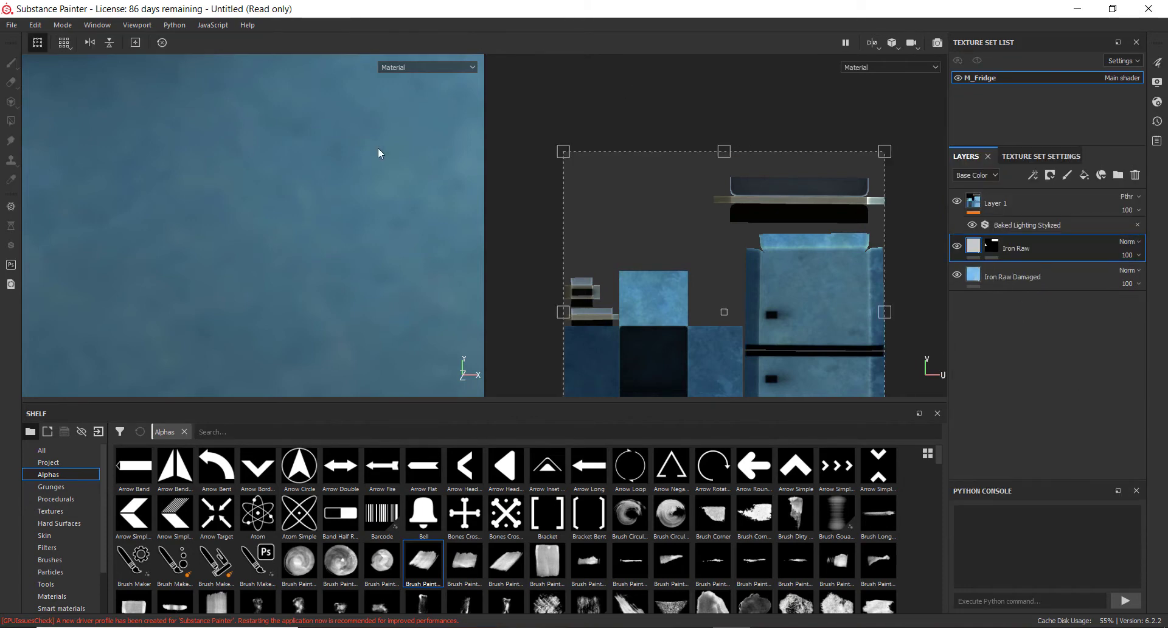
Restore the layer properties display and close the Python console
click(146, 25)
click(172, 27)
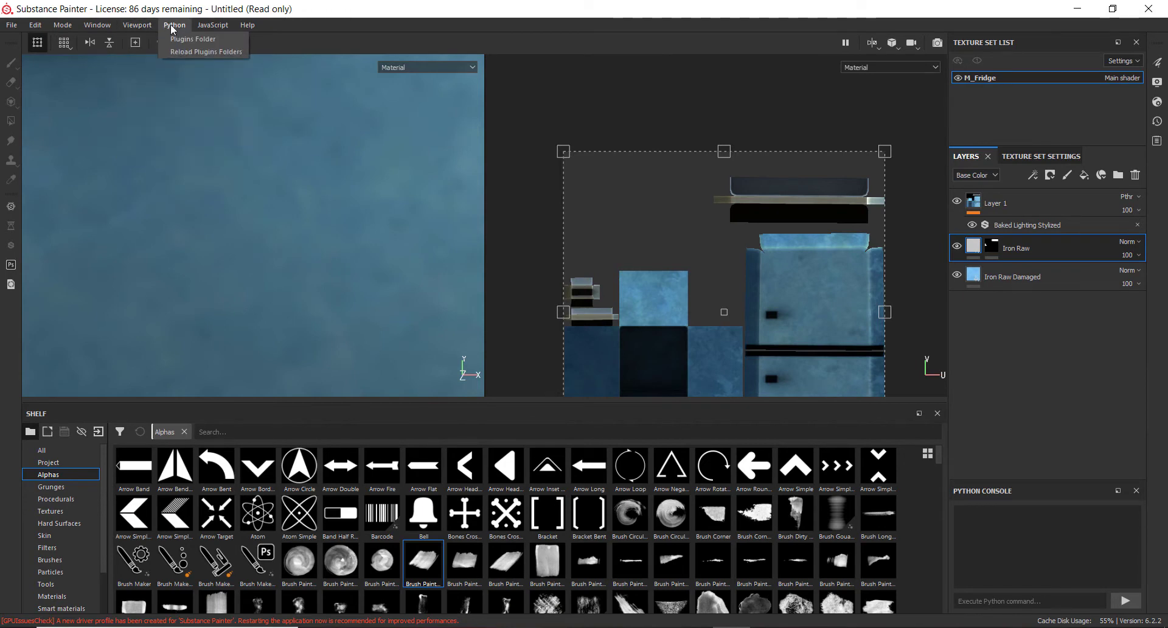
click(115, 82)
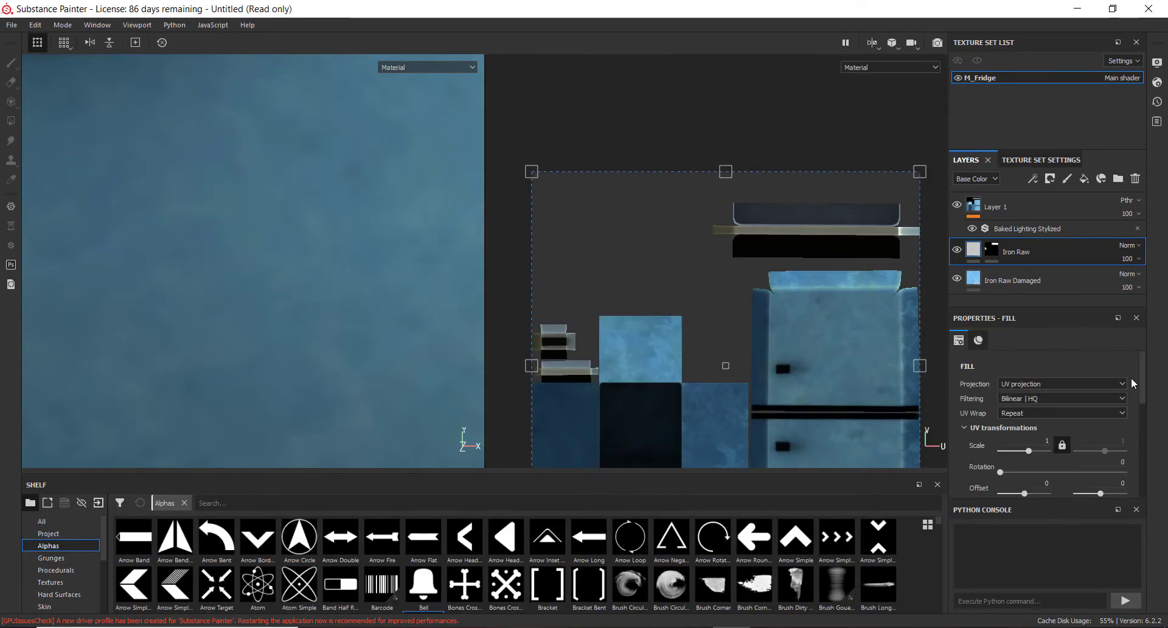
click(1135, 510)
scroll(1010, 497, down, 1)
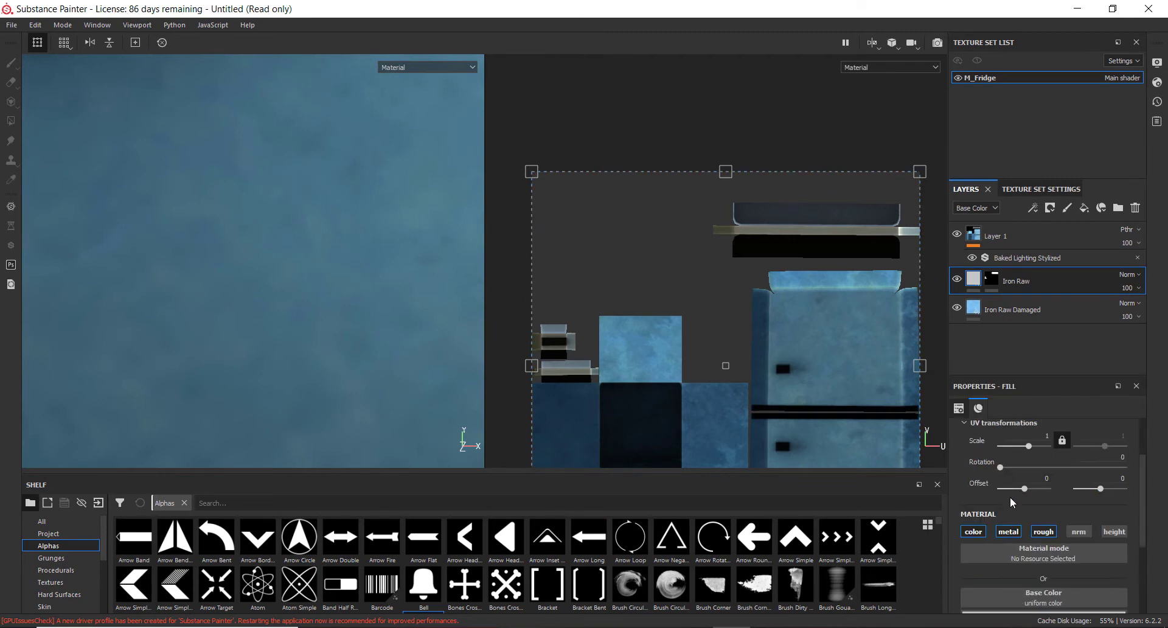
scroll(1045, 491, down, 2)
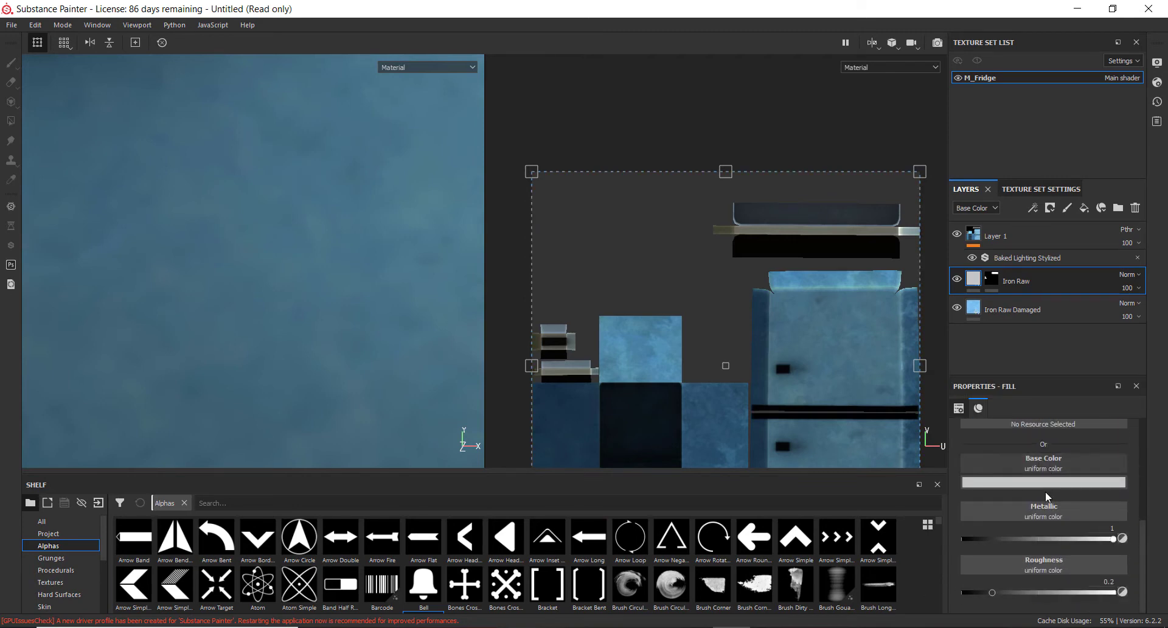
scroll(1046, 491, up, 3)
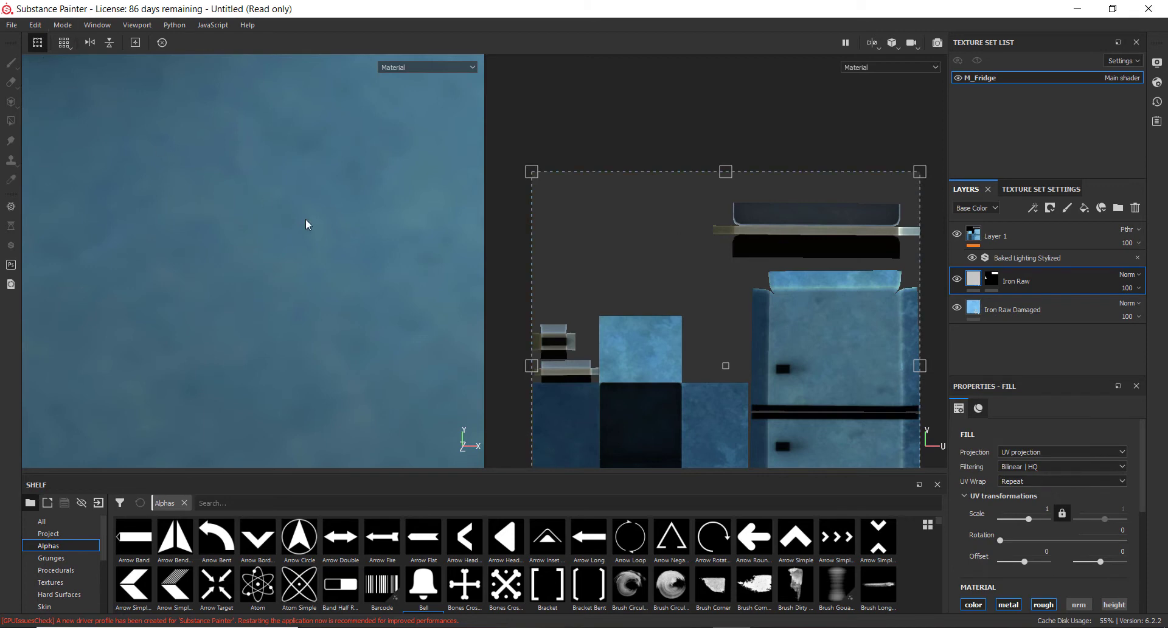
Add a new paint layer above Iron Raw and rearrange the workspace so the paint properties sit above the layer stack
click(1068, 209)
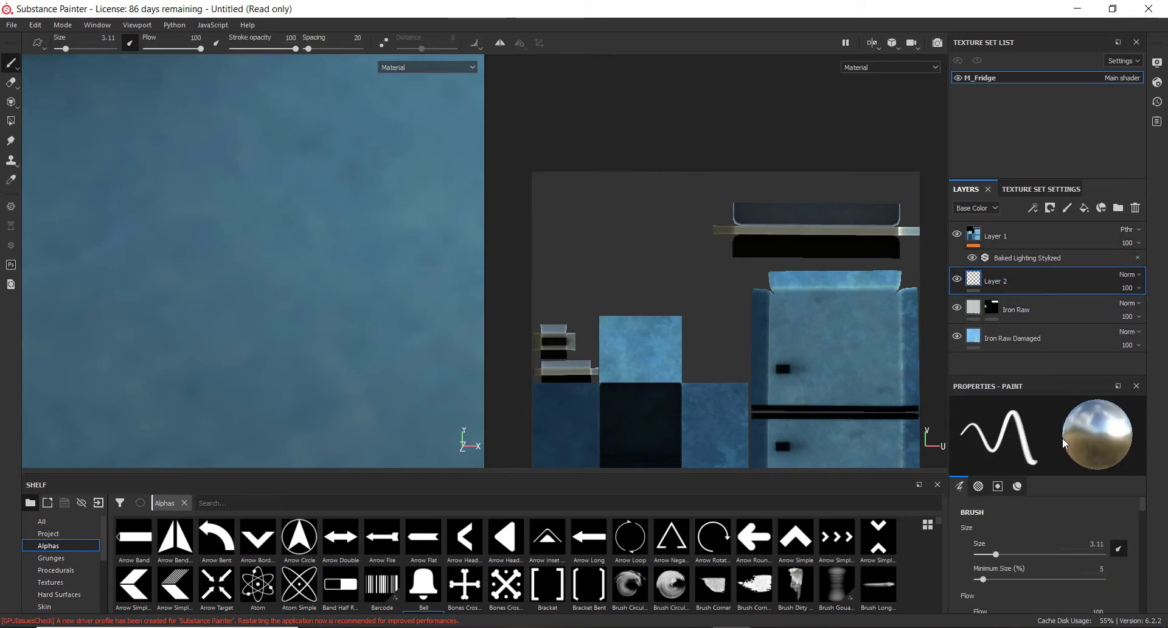
click(979, 486)
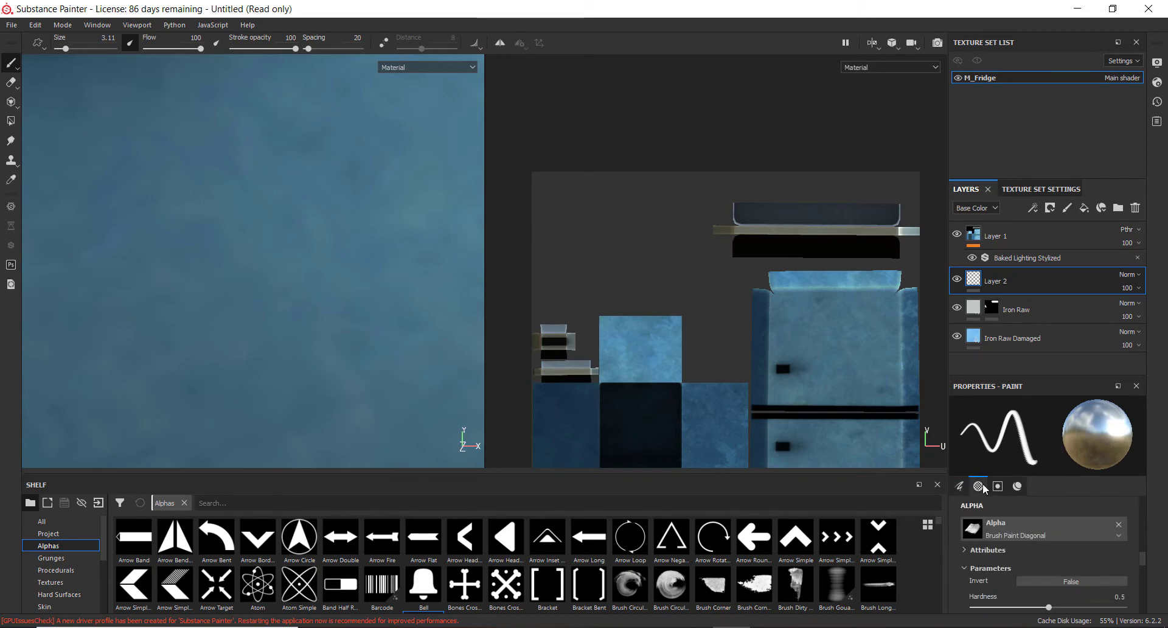
click(1018, 486)
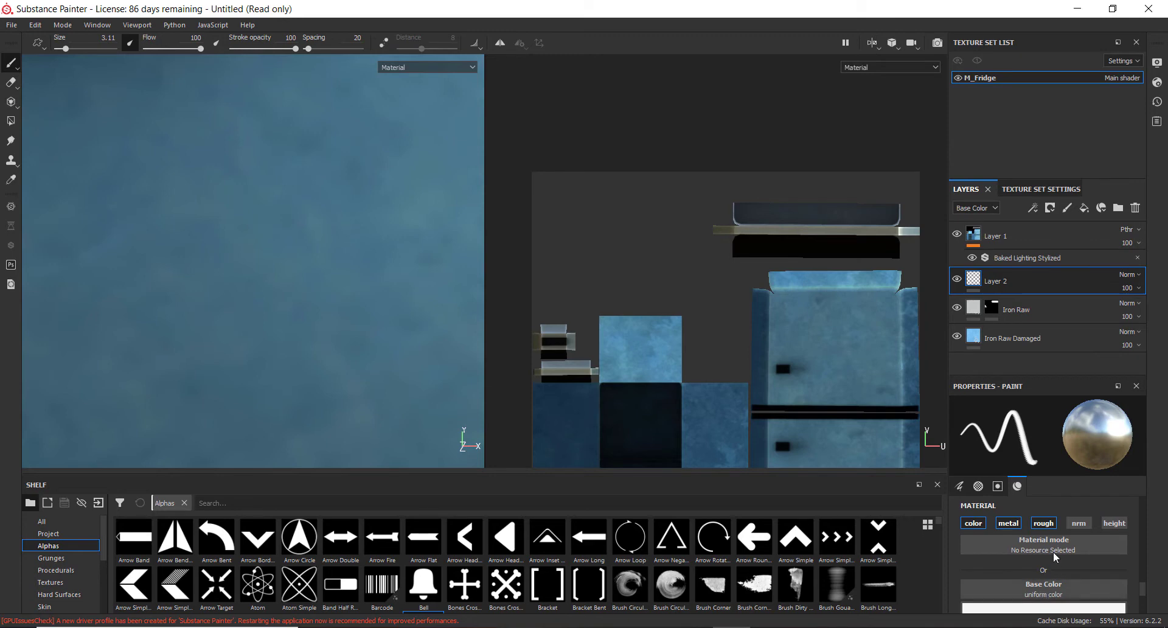
scroll(1054, 555, up, 6)
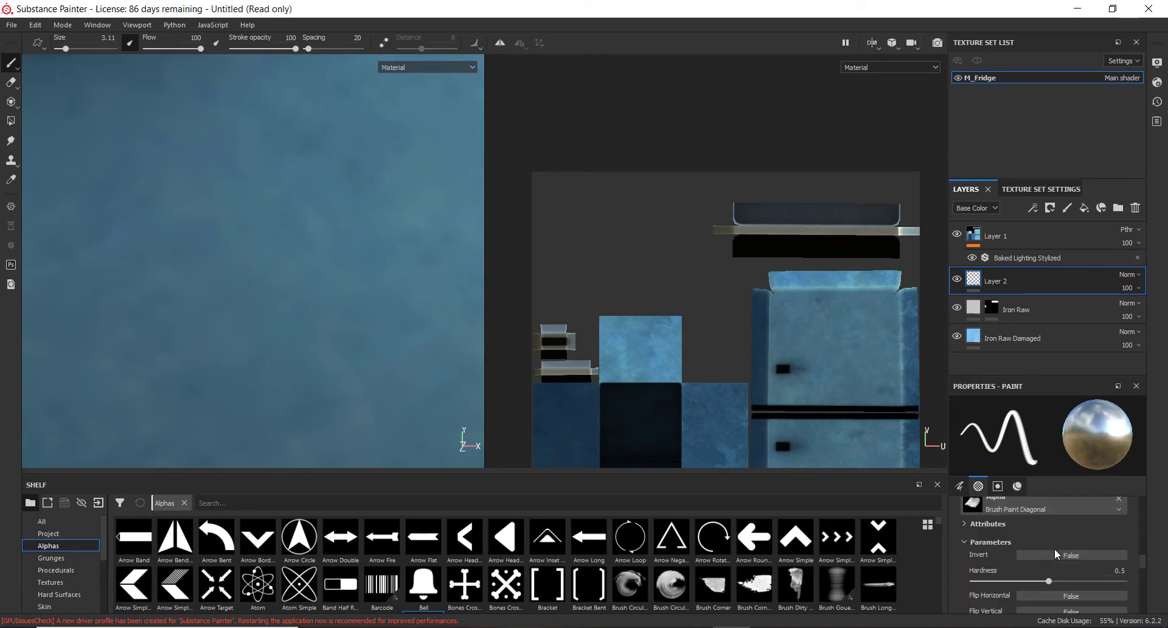
scroll(1054, 549, up, 5)
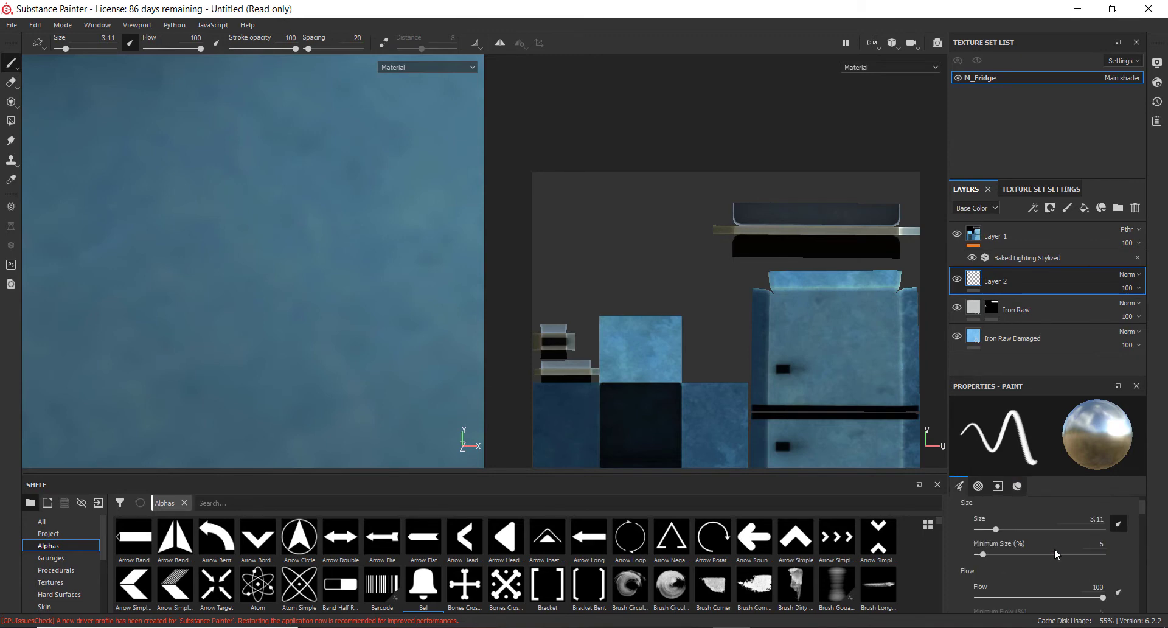
scroll(1053, 549, down, 3)
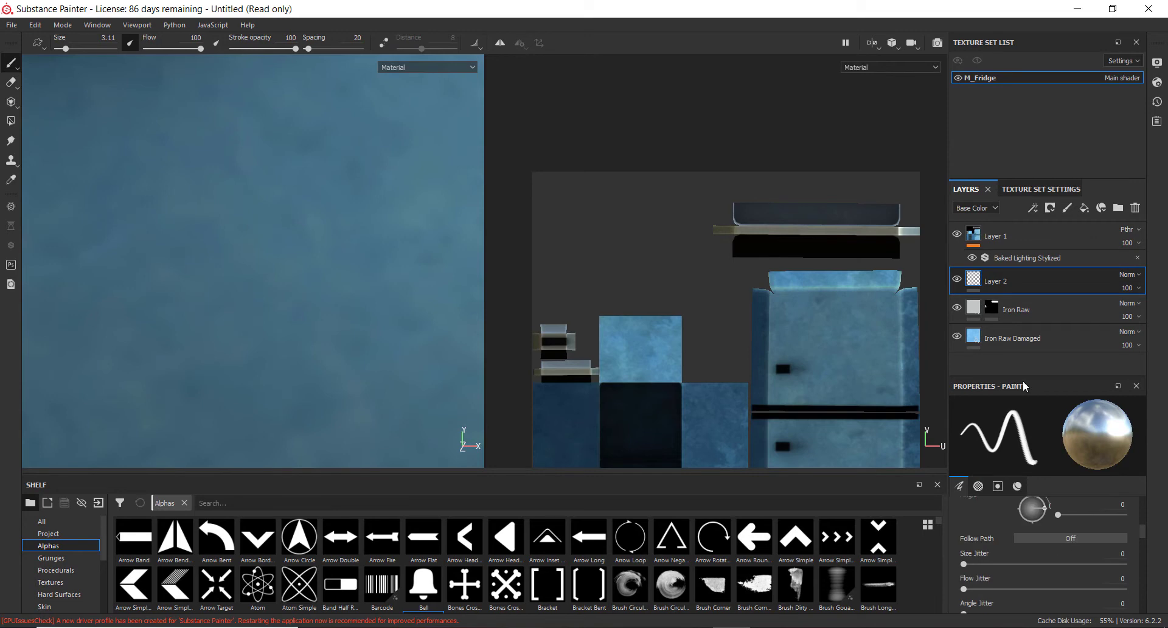
drag(1028, 379, 1039, 328)
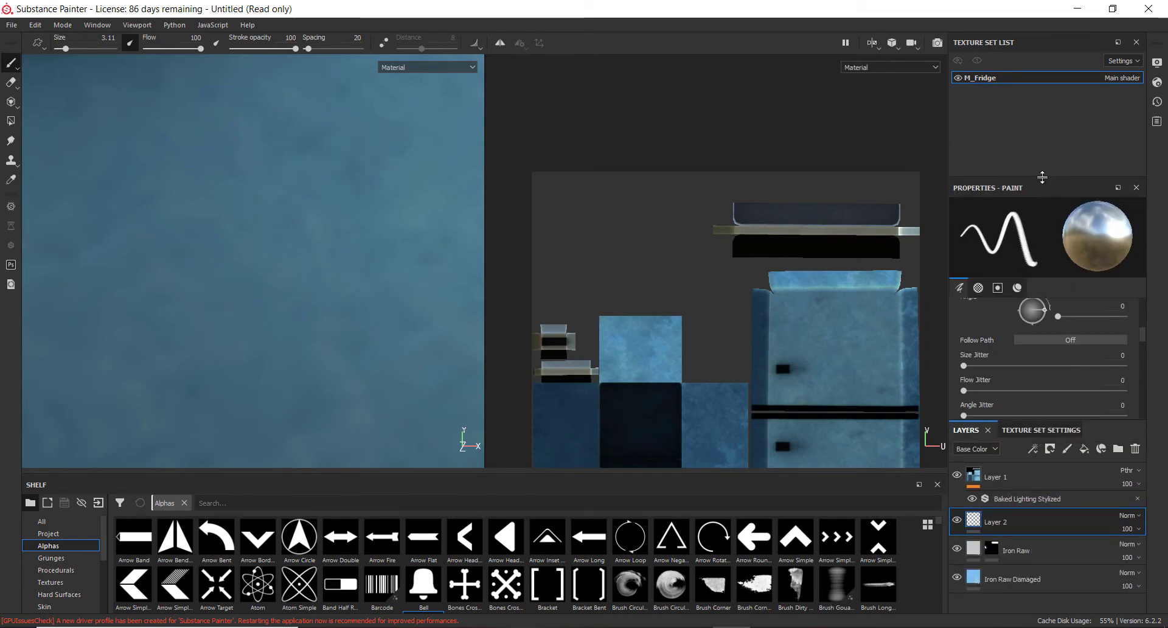
drag(1039, 177, 1039, 122)
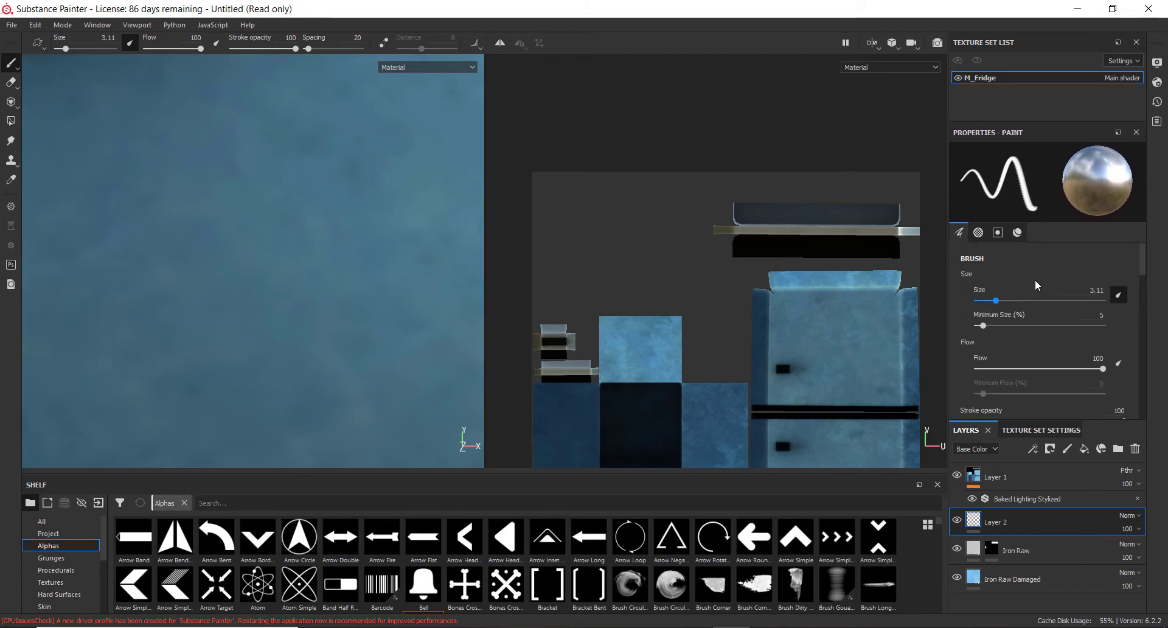
Set the paint layer's base colour to magenta (R 0.760, G 0.000, B 0.710)
click(1016, 238)
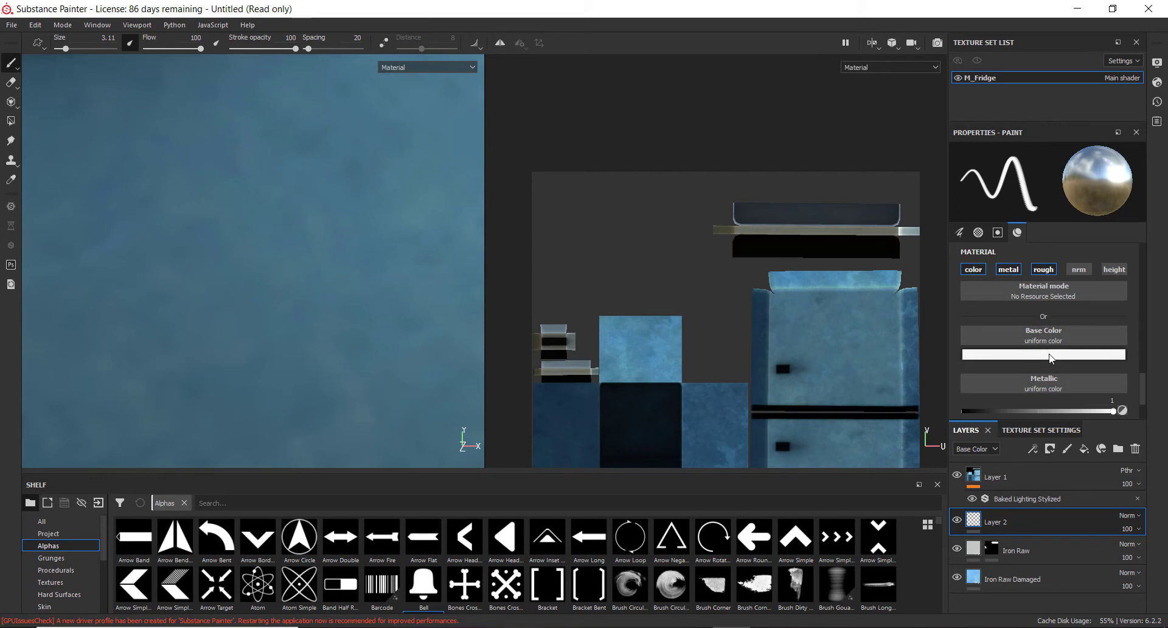
click(1043, 355)
drag(1046, 406, 1088, 389)
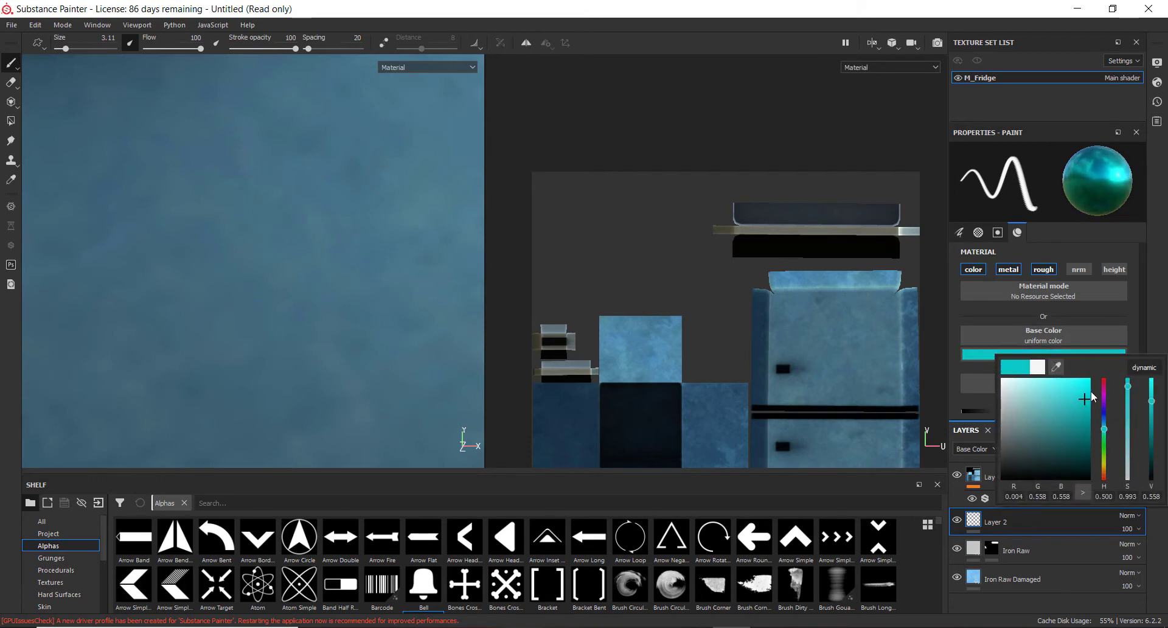
click(1104, 394)
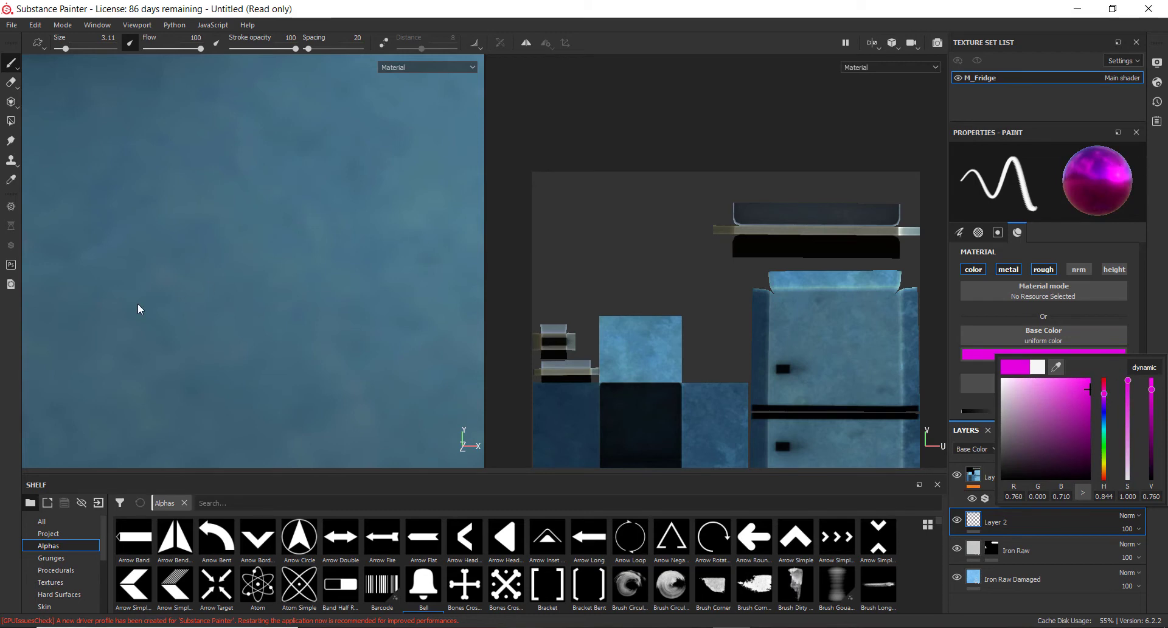
Paint a magenta letter H on the fridge door with brush strokes, undoing the last extra stroke
alt+drag(210, 297, 230, 300)
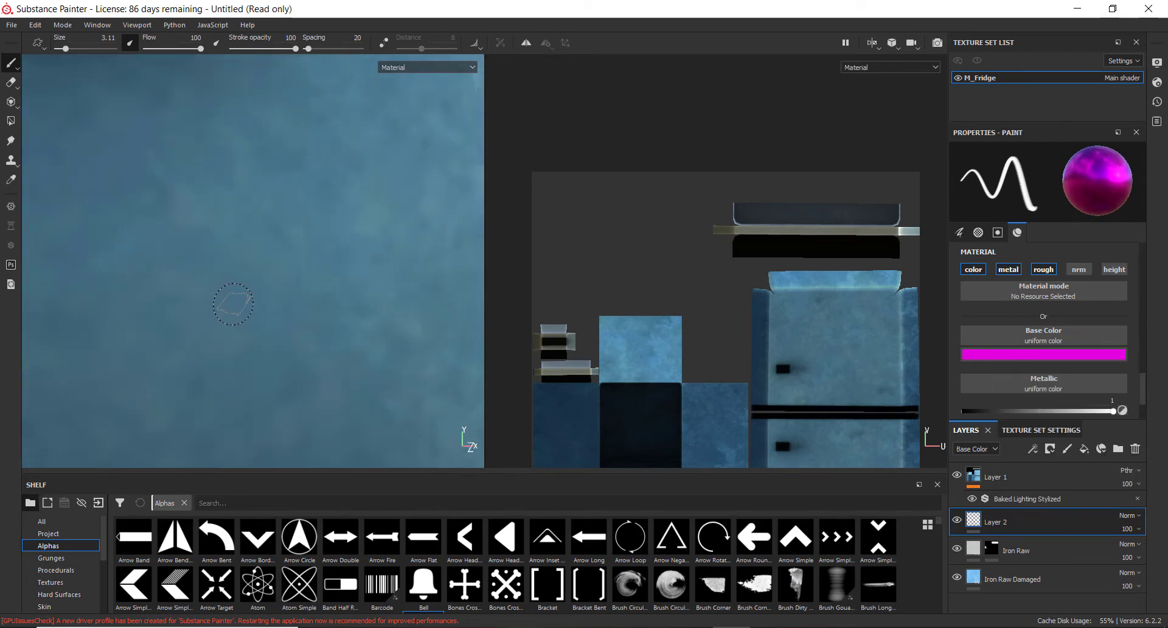
scroll(228, 300, up, 2)
scroll(244, 309, down, 4)
drag(131, 249, 165, 380)
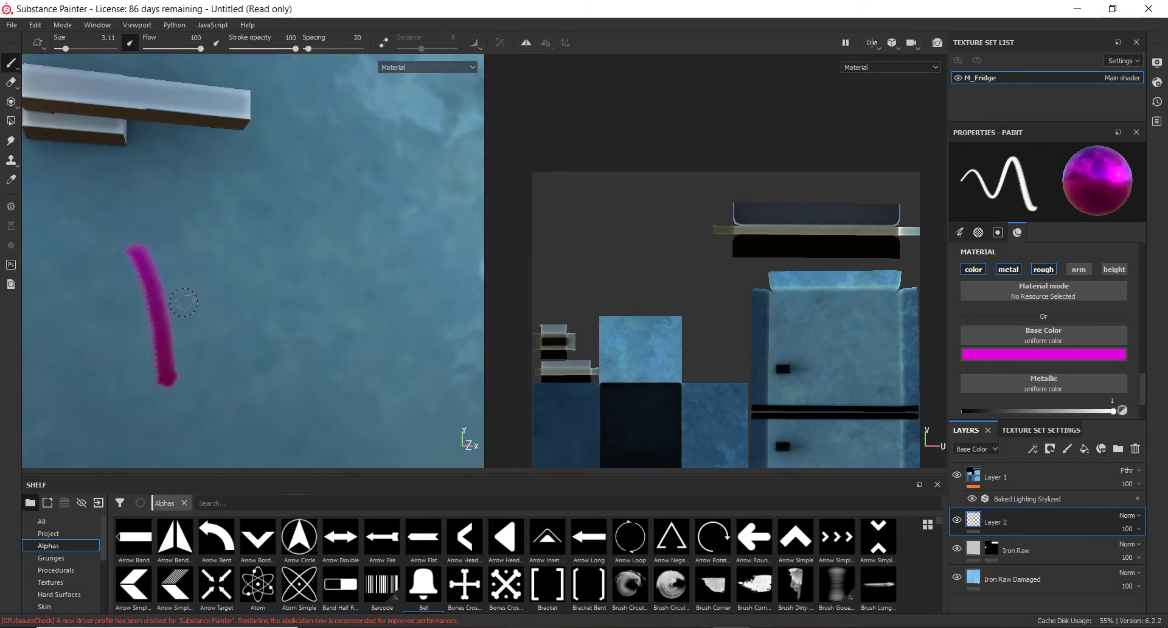
drag(203, 230, 226, 372)
drag(183, 318, 230, 303)
mouse_move(274, 304)
alt+mouse_down()
mouse_move(313, 294)
mouse_move(302, 316)
alt+mouse_up()
mouse_move(302, 316)
ctrl+right_down()
mouse_move(339, 316)
mouse_move(319, 316)
ctrl+right_up()
mouse_move(330, 319)
alt+mouse_down()
mouse_move(366, 318)
mouse_move(347, 325)
alt+mouse_up()
drag(235, 306, 264, 312)
key(ctrl+z)
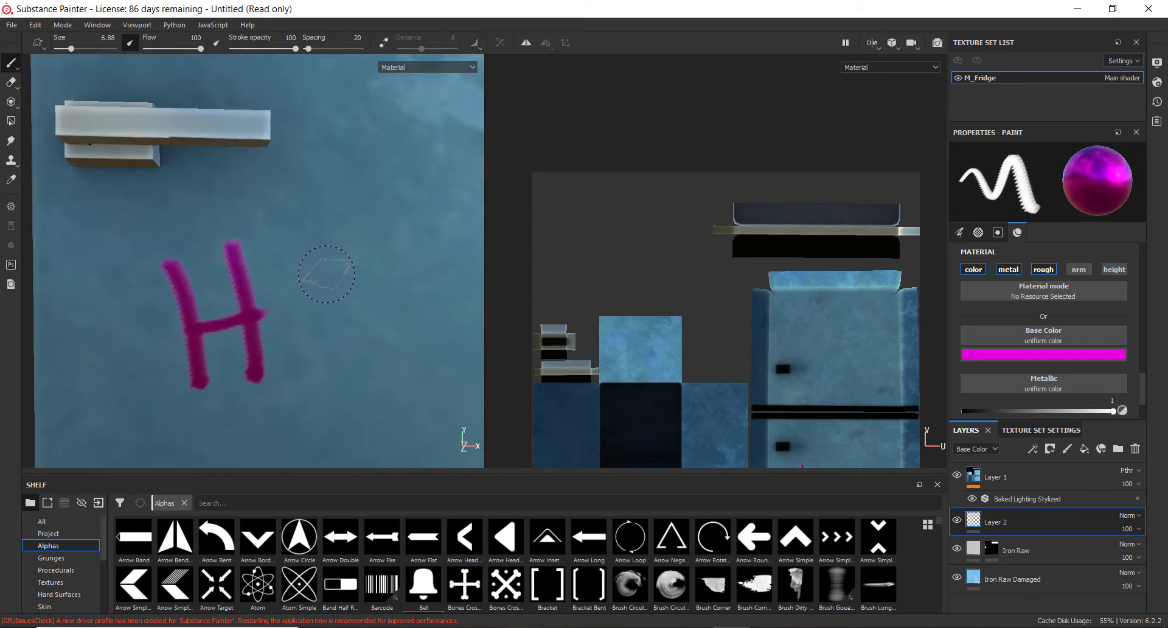
Reduce the brush size to 1.87 and undo the H's crossbar stroke
mouse_move(272, 323)
ctrl+right_down()
mouse_move(351, 323)
mouse_move(274, 323)
ctrl+right_up()
mouse_move(329, 314)
alt+mouse_down()
mouse_move(282, 277)
mouse_move(316, 296)
alt+mouse_up()
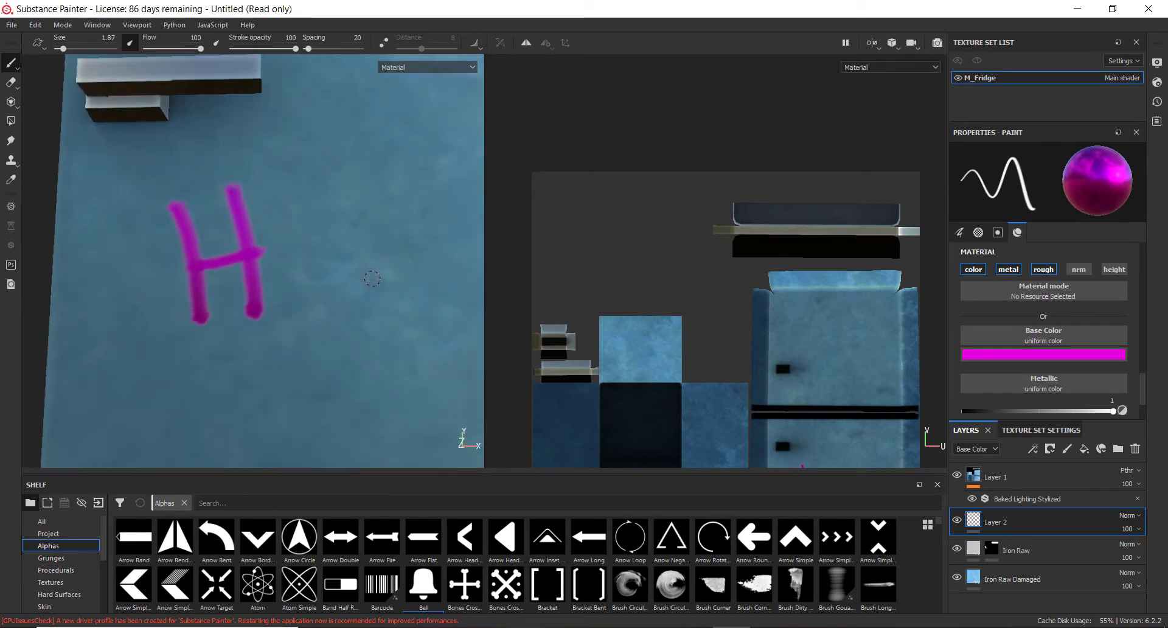
key(ctrl+z)
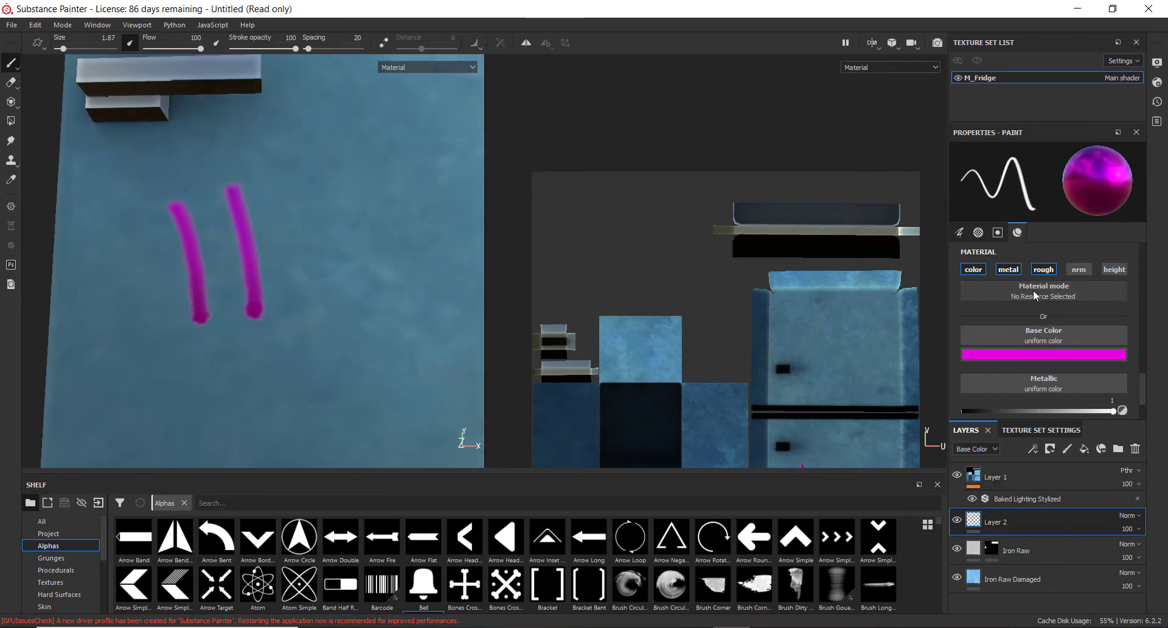
Set the paint layer's metallic to 0 and roughness to 1
scroll(1062, 354, down, 2)
drag(1098, 344, 991, 345)
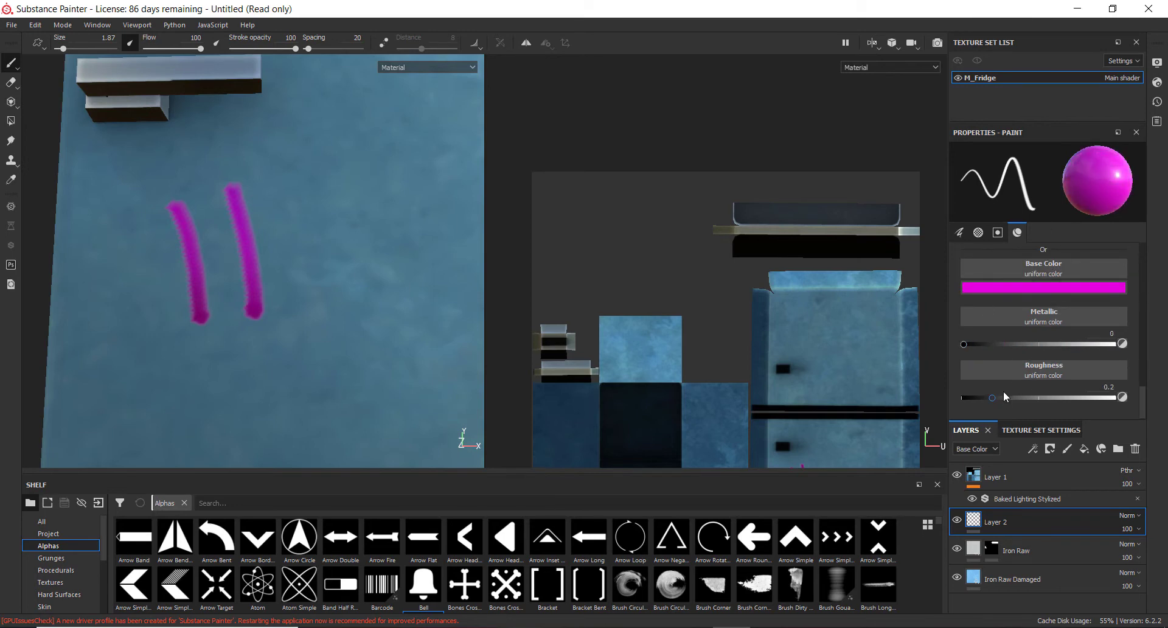
drag(1036, 402, 1140, 402)
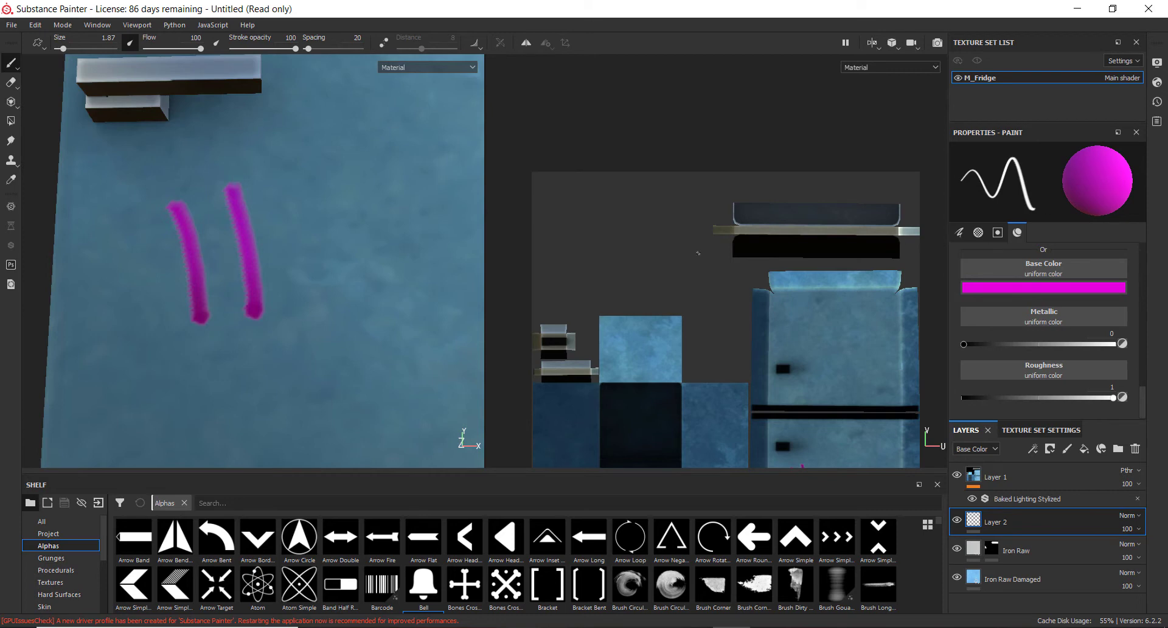
Undo the stray stroke and earlier strokes, then repaint a magenta letter H on the fridge door
alt+drag(310, 318, 353, 321)
key(ctrl+z)
key(ctrl+z)
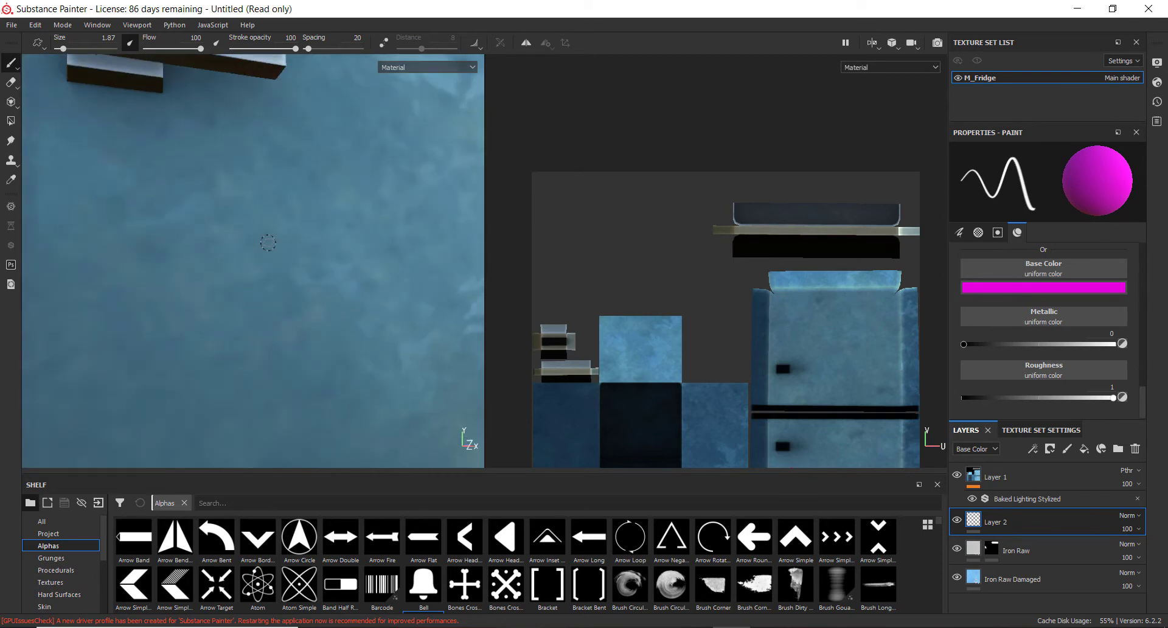
alt+drag(229, 301, 234, 303)
drag(181, 177, 192, 298)
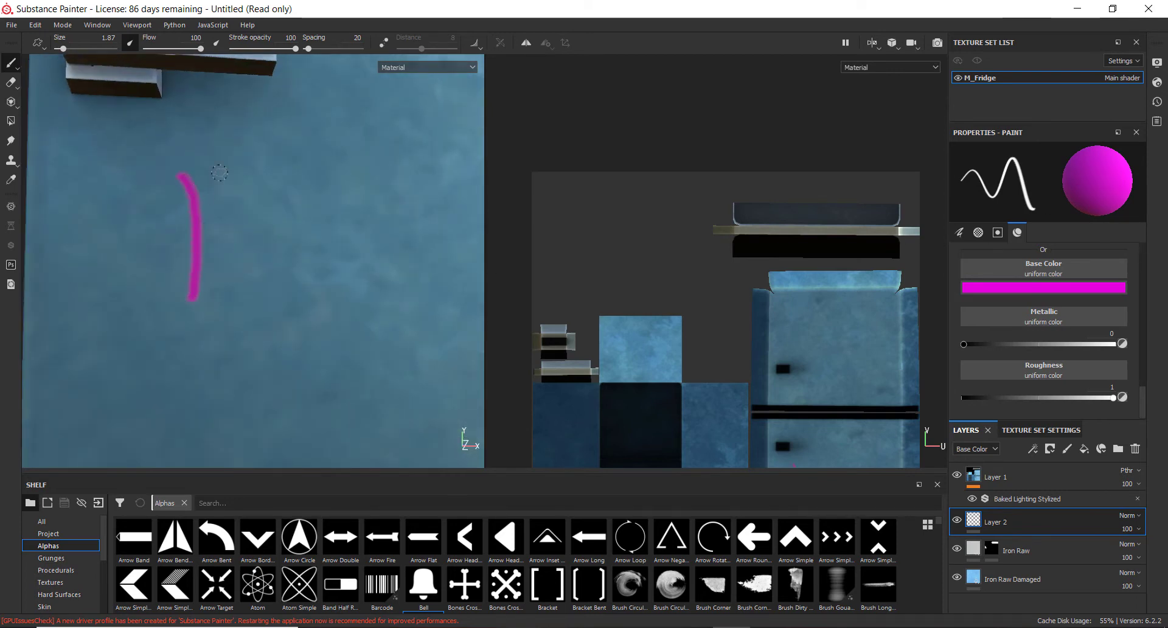
drag(224, 166, 242, 257)
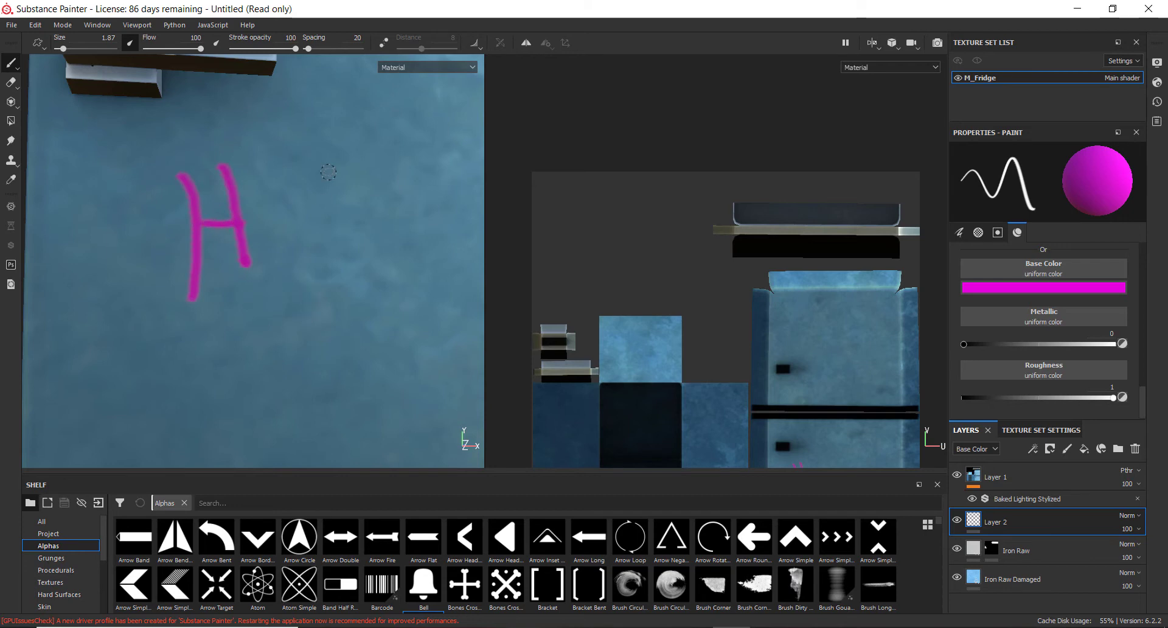
Continue the handwritten word after the H, painting the letters a, P and i
mouse_move(293, 176)
mouse_down()
mouse_move(297, 207)
mouse_move(368, 251)
mouse_up()
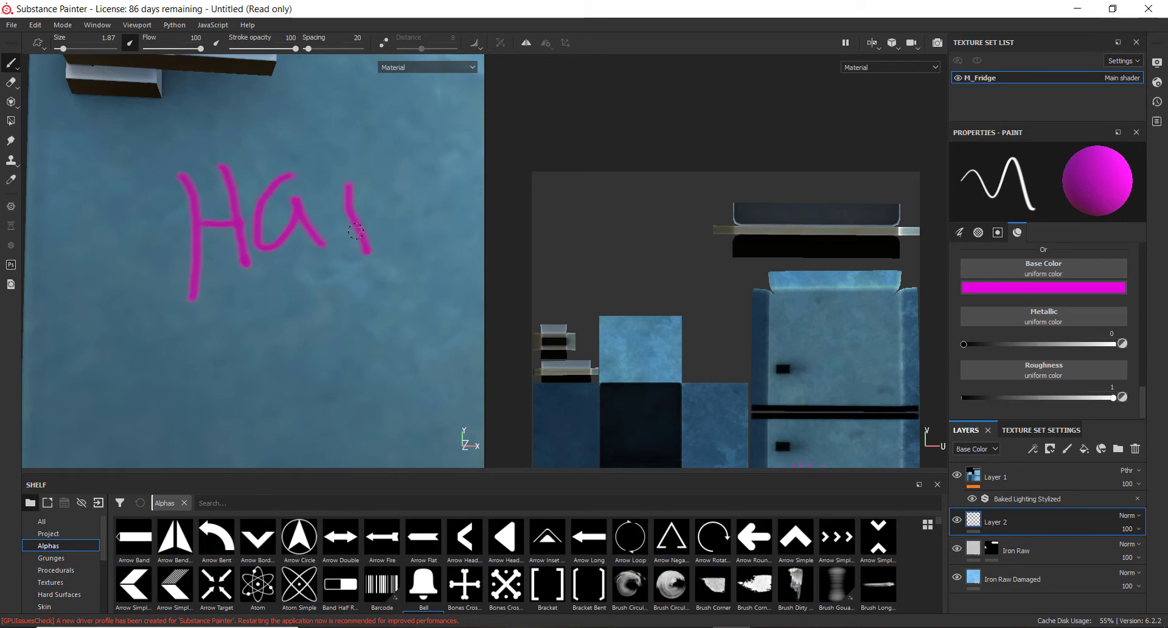
drag(363, 164, 346, 215)
alt+middle_drag(381, 263, 321, 318)
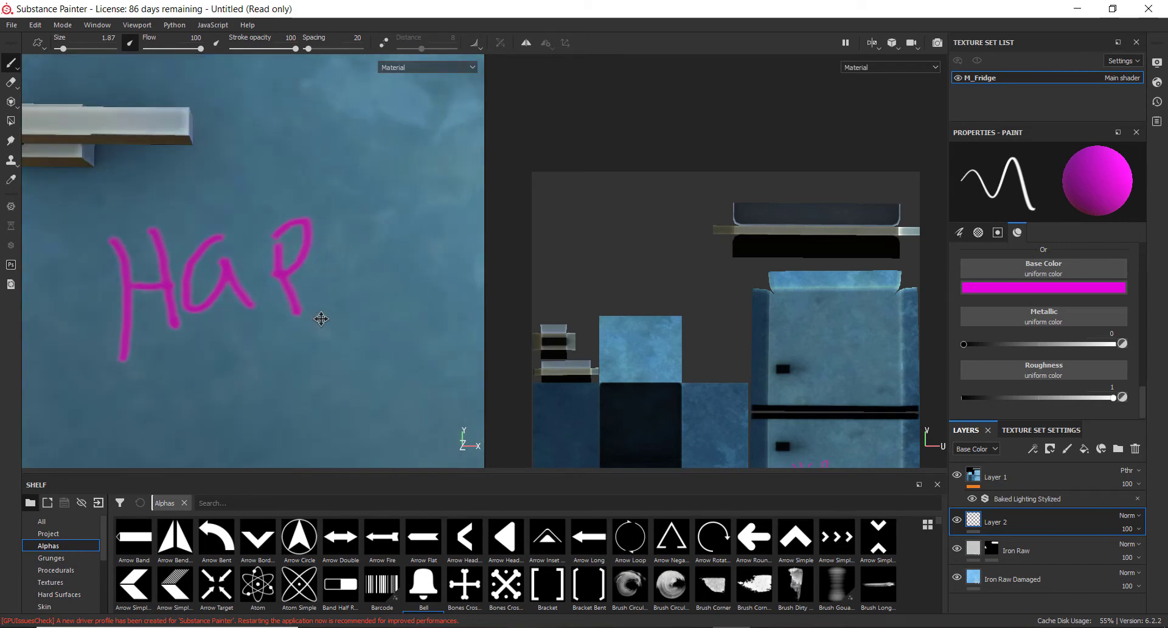
scroll(319, 318, down, 2)
drag(344, 311, 344, 312)
click(339, 230)
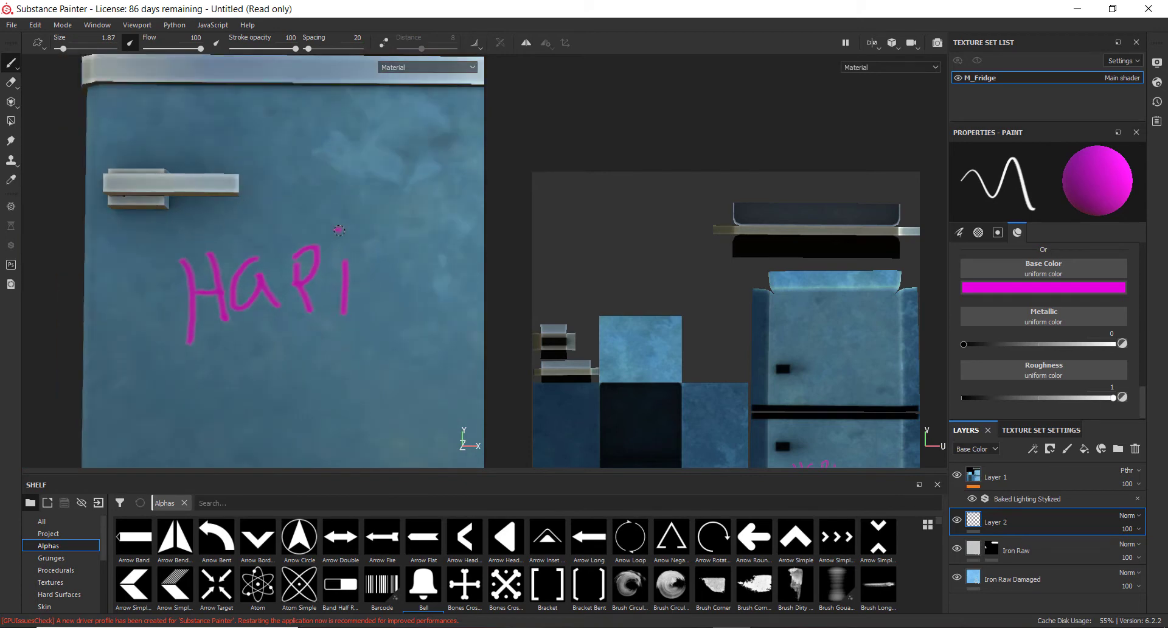
Finish the word Hapie and write B Day on a second line below it
mouse_move(291, 347)
alt+mouse_down()
mouse_move(310, 305)
mouse_move(324, 339)
alt+mouse_up()
alt+middle_drag(326, 341, 329, 255)
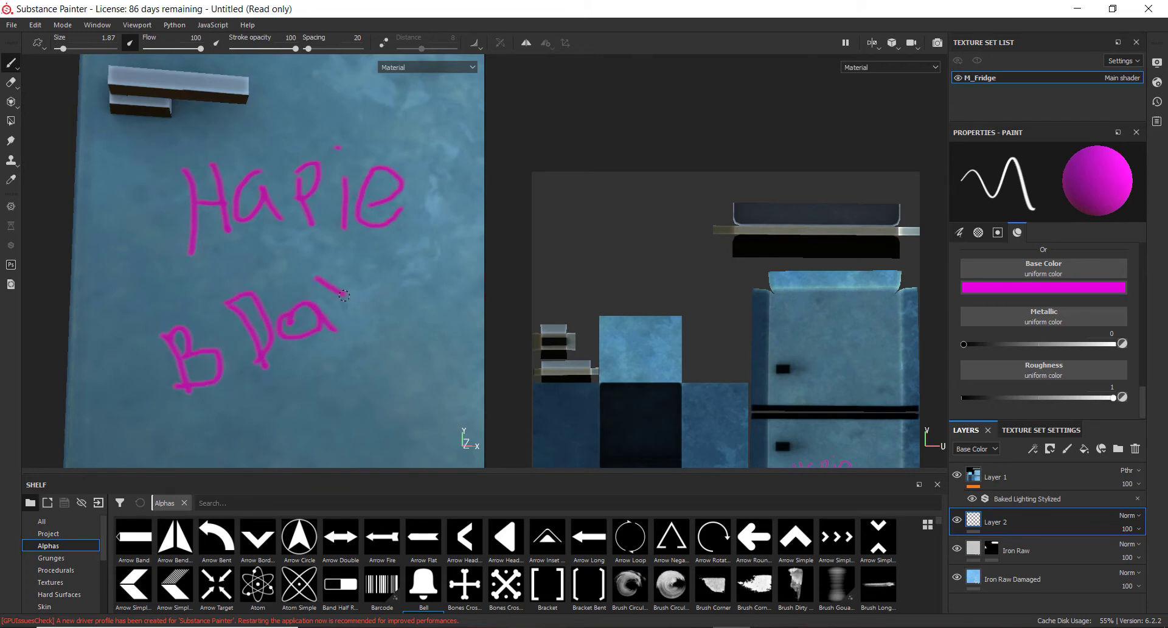
alt+middle_drag(348, 330, 269, 268)
alt+drag(269, 267, 243, 271)
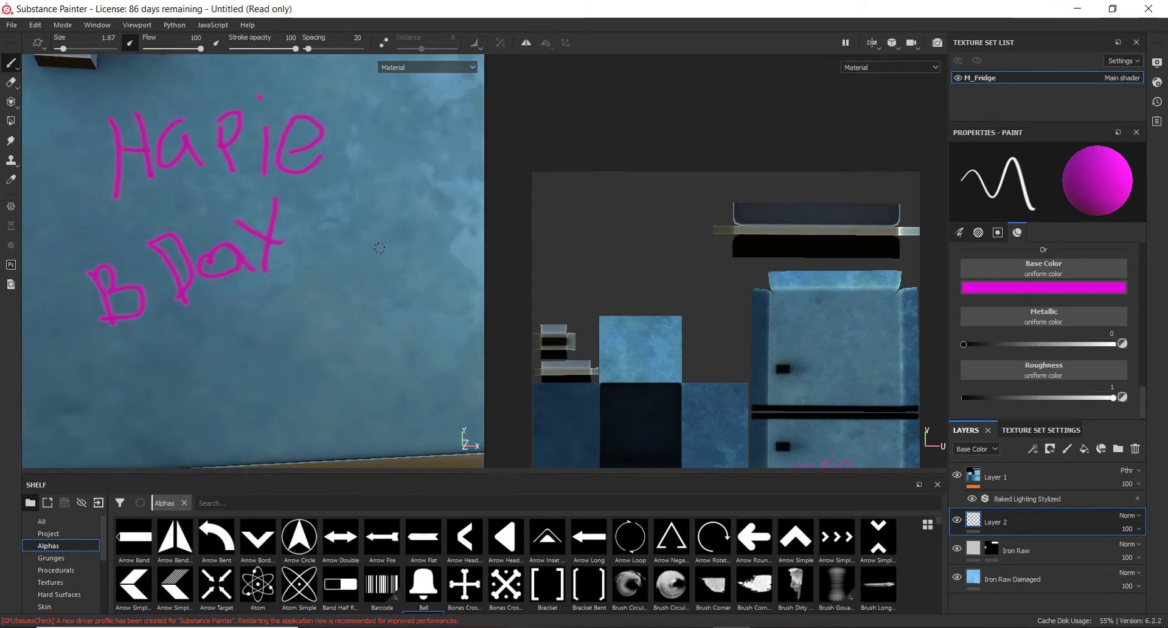
Draw a small stick figure to the right of the B Day text
alt+middle_drag(318, 272, 282, 321)
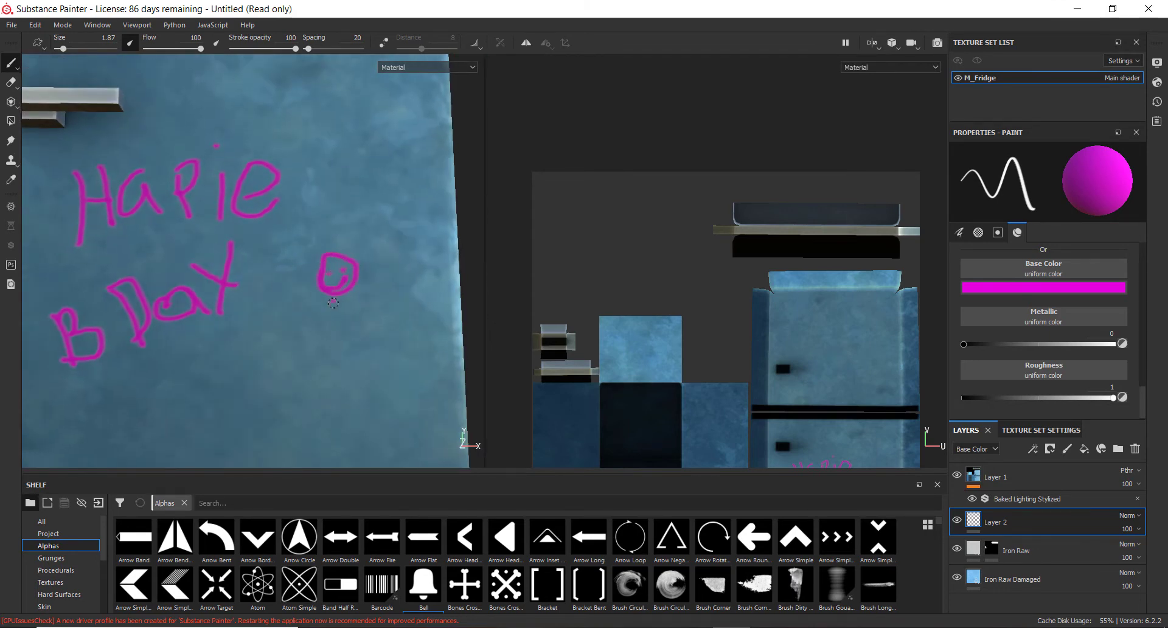
drag(334, 303, 336, 348)
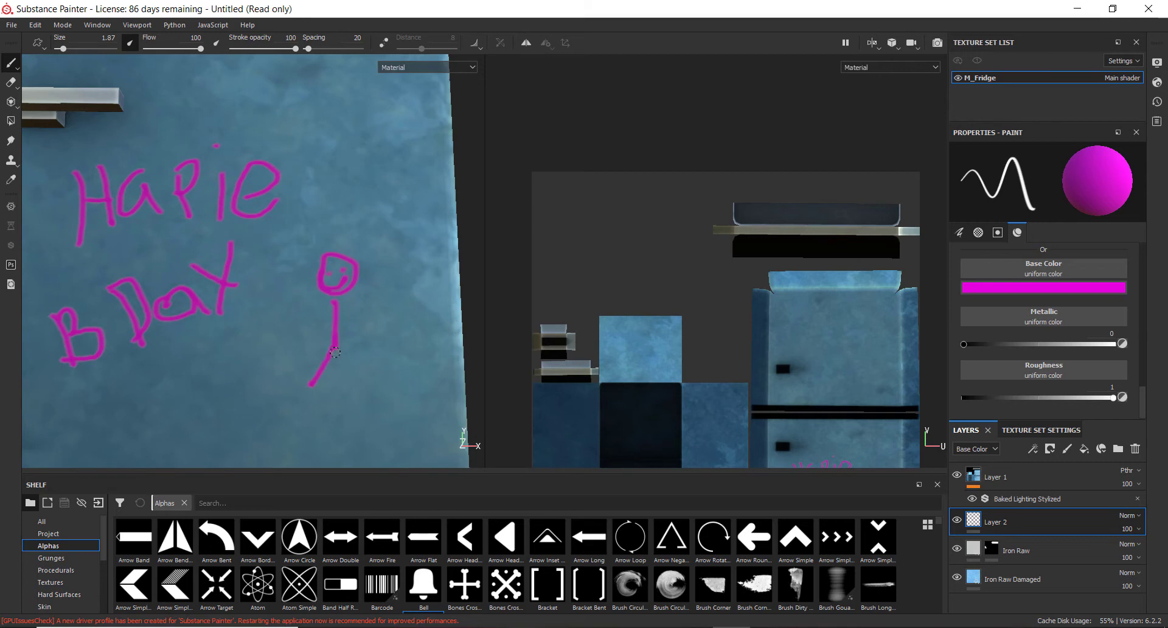
mouse_move(337, 310)
mouse_down()
mouse_move(356, 316)
mouse_move(335, 322)
mouse_move(288, 283)
mouse_up()
Orbit and zoom around the fridge to review the painted graffiti on the door
scroll(307, 299, down, 5)
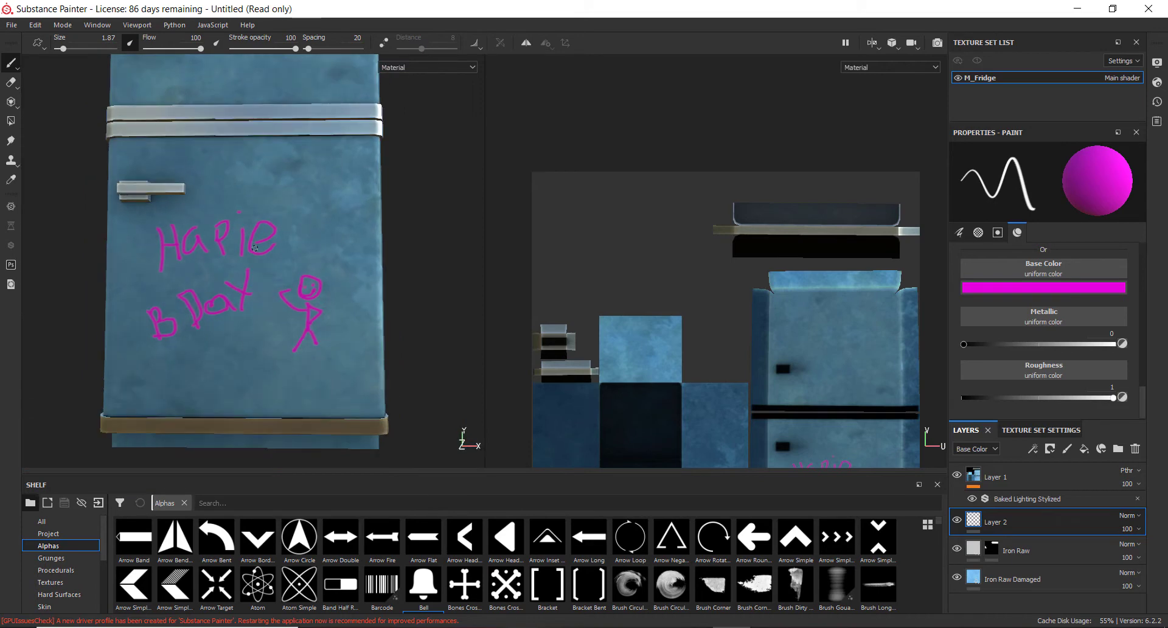
alt+middle_drag(292, 301, 317, 219)
alt+drag(310, 213, 296, 268)
scroll(296, 268, down, 2)
alt+middle_drag(213, 241, 209, 339)
alt+drag(209, 339, 269, 275)
alt+middle_drag(271, 246, 241, 353)
scroll(241, 353, down, 3)
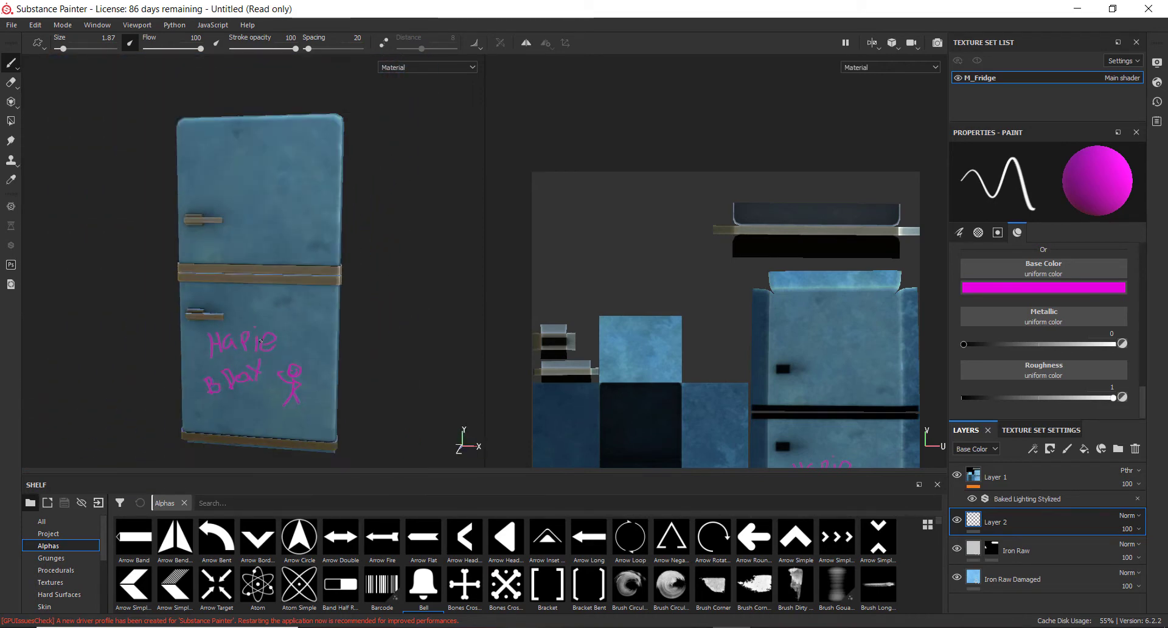
mouse_move(242, 353)
alt+mouse_down()
mouse_move(268, 326)
mouse_move(255, 337)
alt+mouse_up()
scroll(254, 337, up, 8)
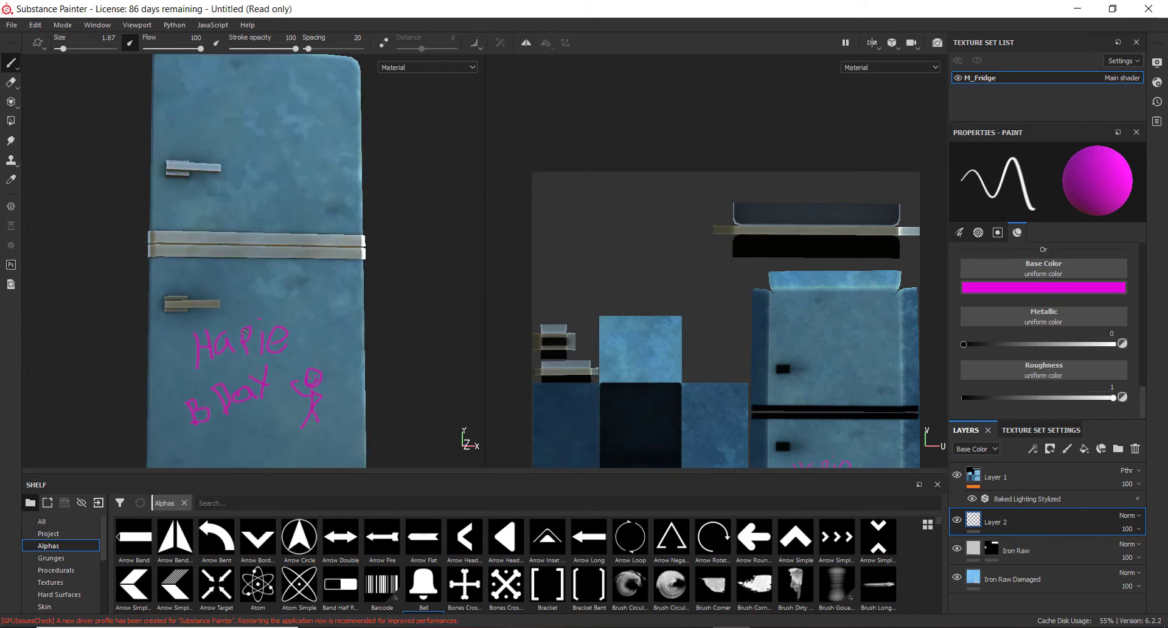
scroll(266, 304, down, 5)
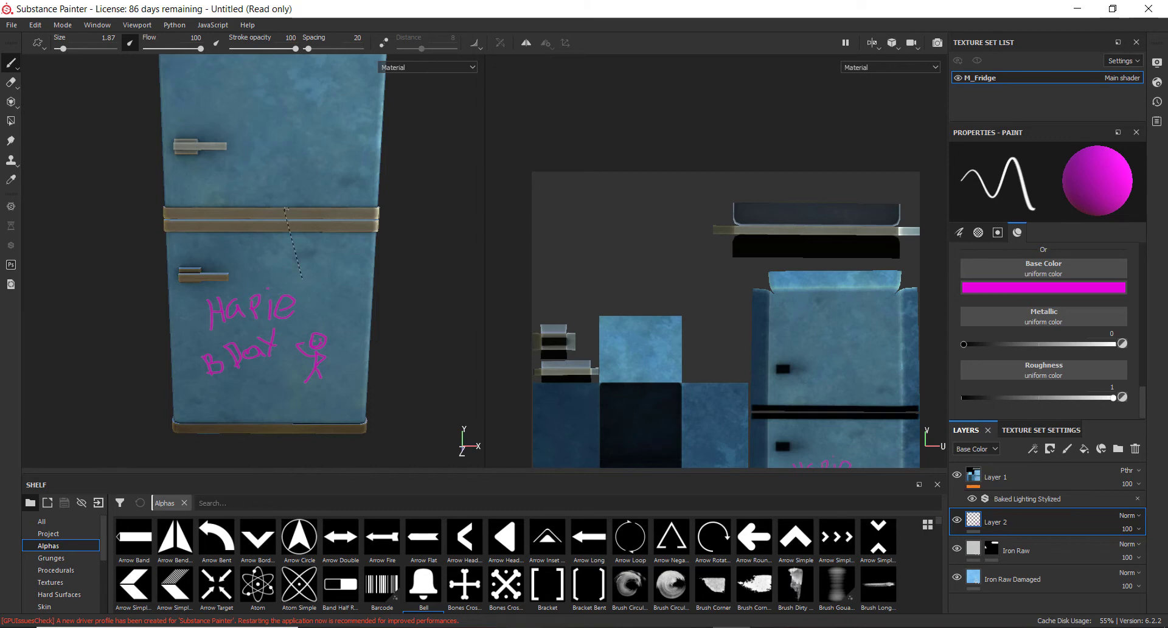
Open the texture export dialog and browse the available output templates
key(ctrl+shift+e)
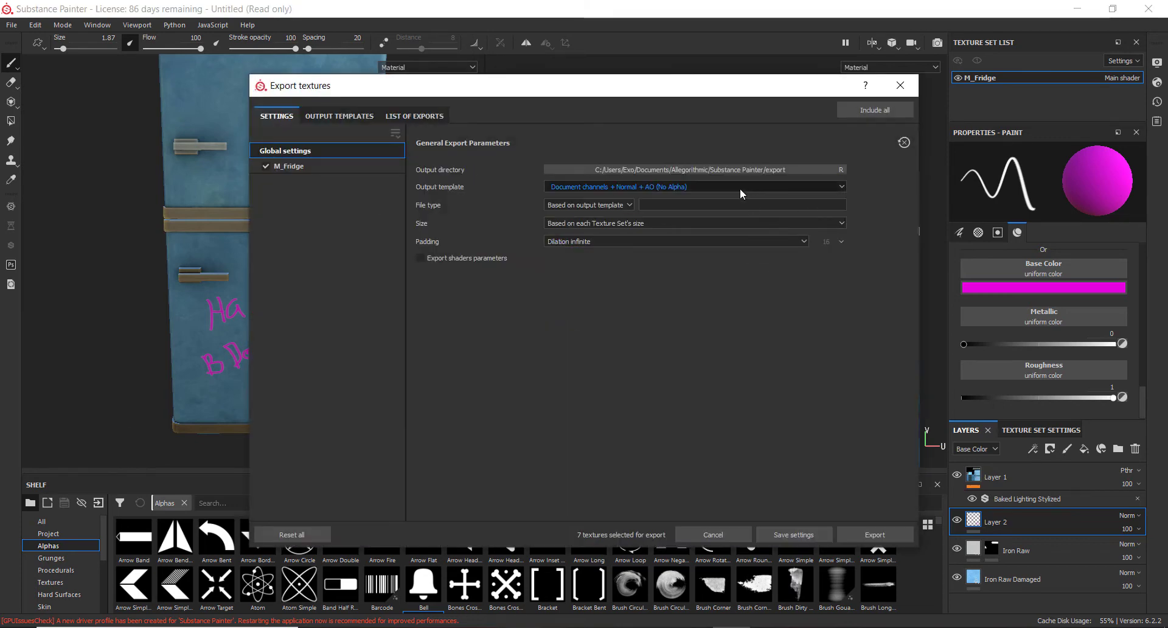
click(663, 187)
scroll(666, 224, down, 2)
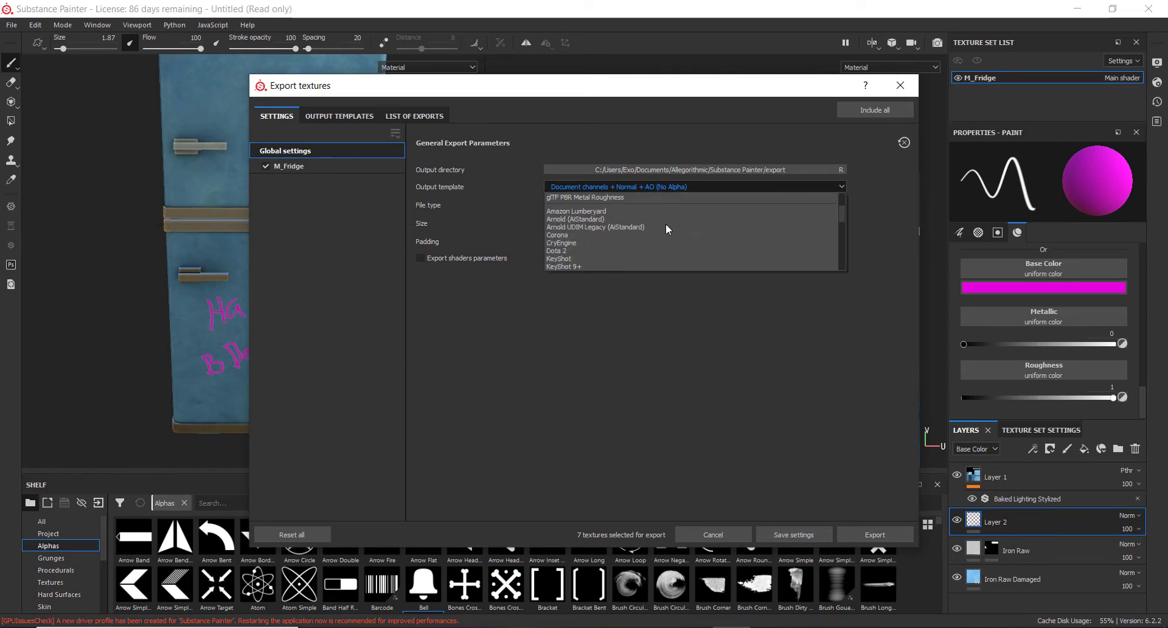
scroll(633, 229, down, 1)
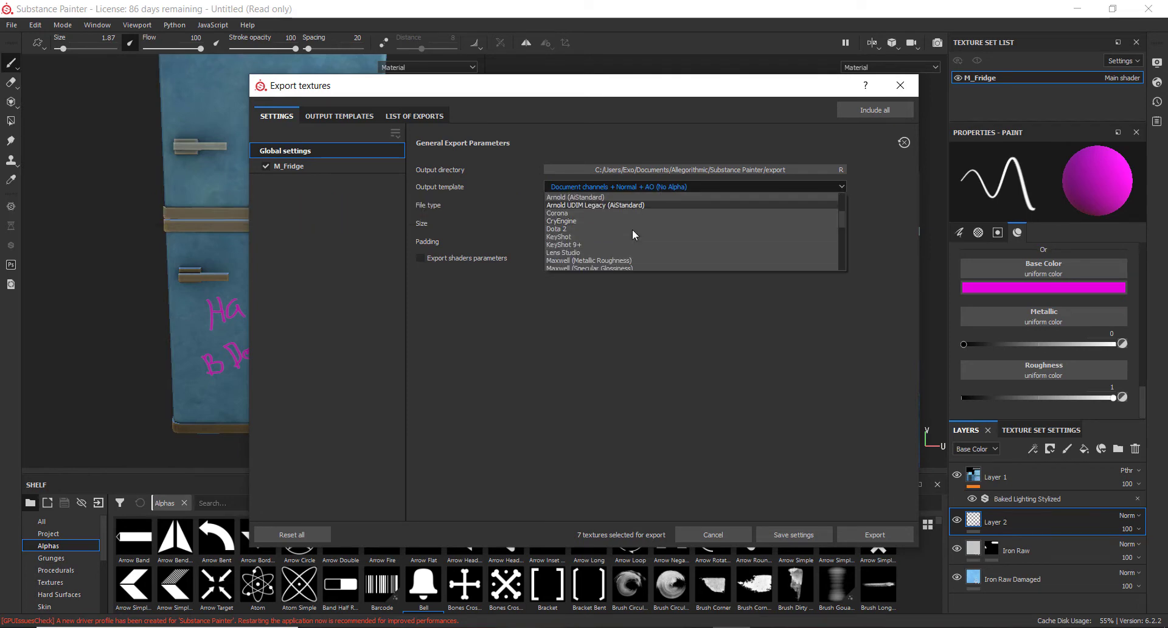
scroll(633, 229, up, 3)
scroll(632, 229, down, 2)
scroll(633, 229, down, 4)
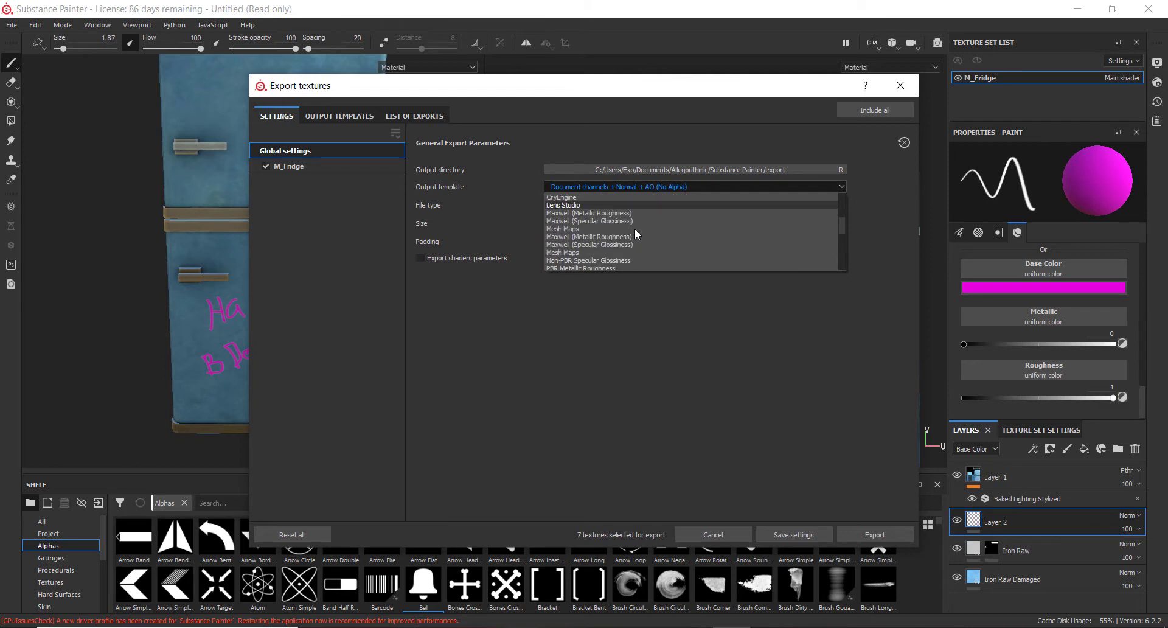
click(587, 221)
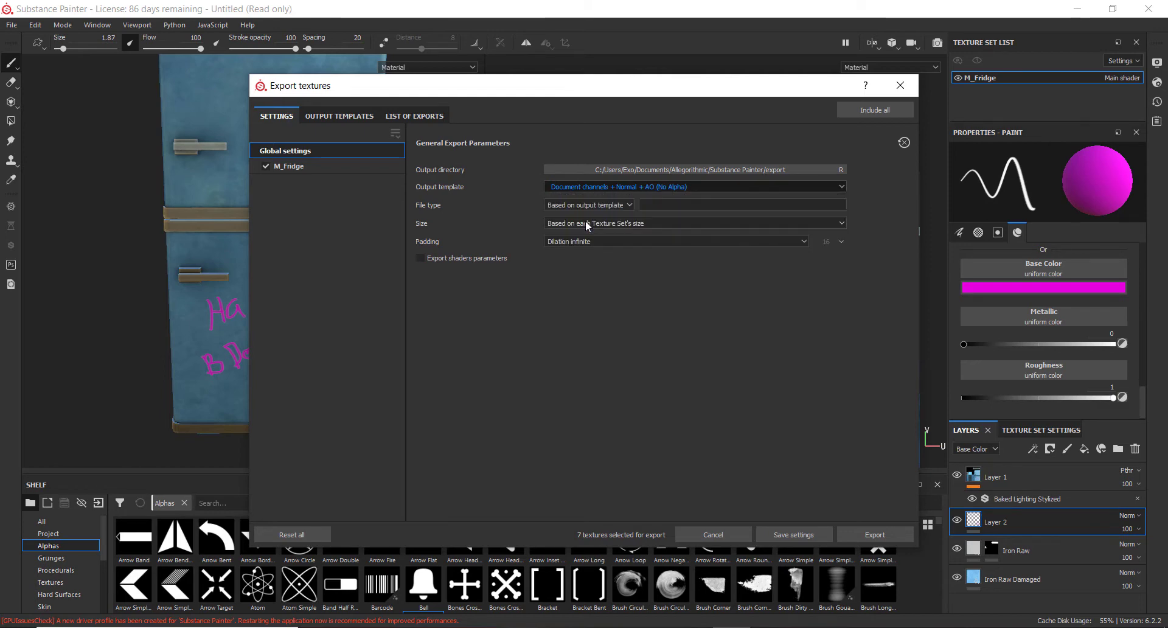
Choose a new export output directory, browsing the Documents folder for a location
click(765, 172)
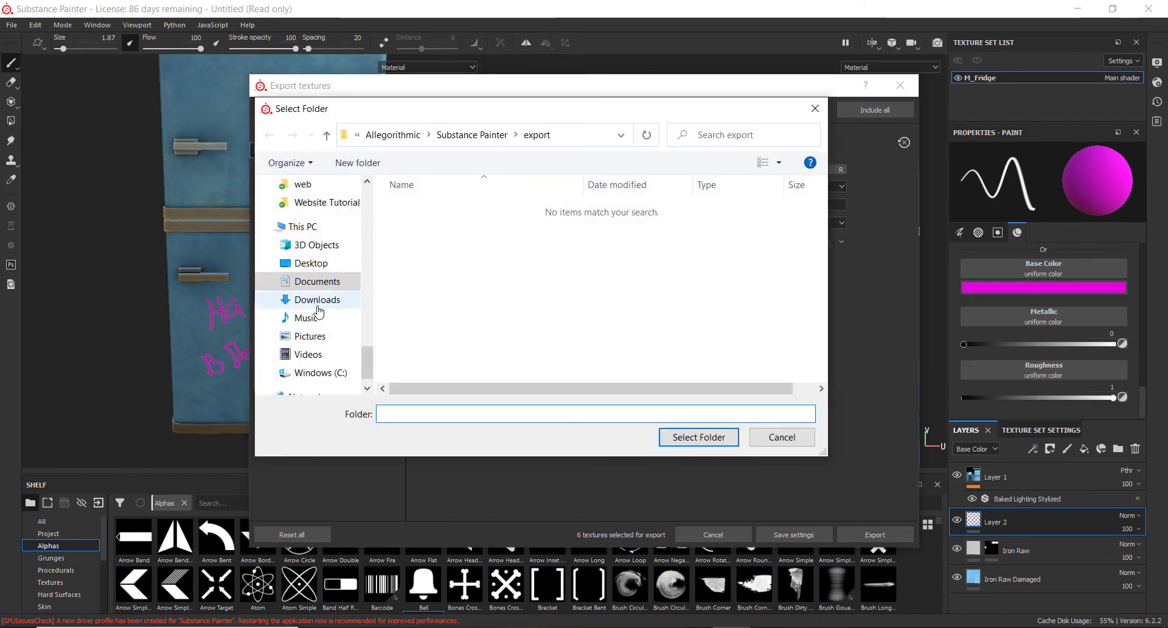
click(319, 281)
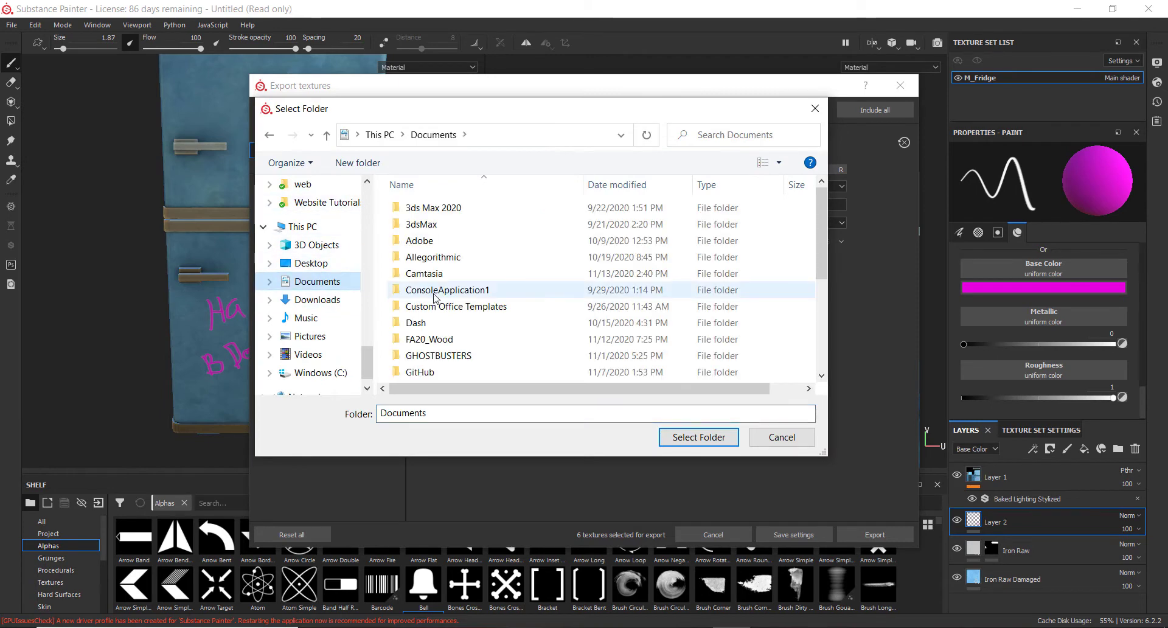
scroll(426, 281, down, 4)
scroll(451, 262, up, 2)
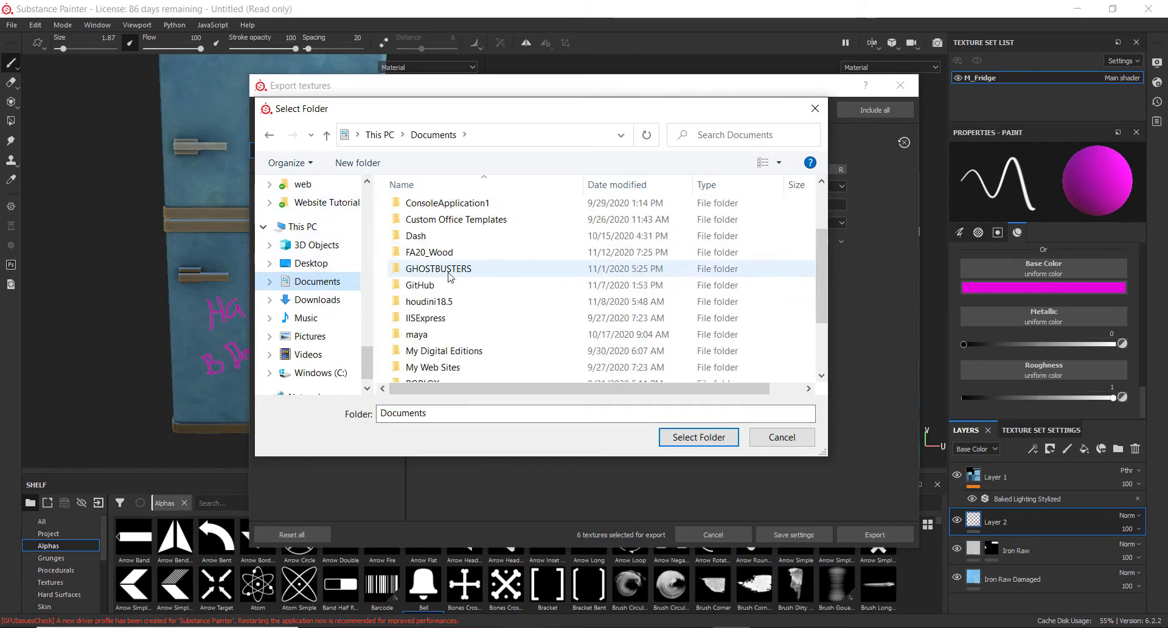
scroll(450, 268, down, 2)
scroll(451, 285, up, 3)
scroll(450, 285, up, 1)
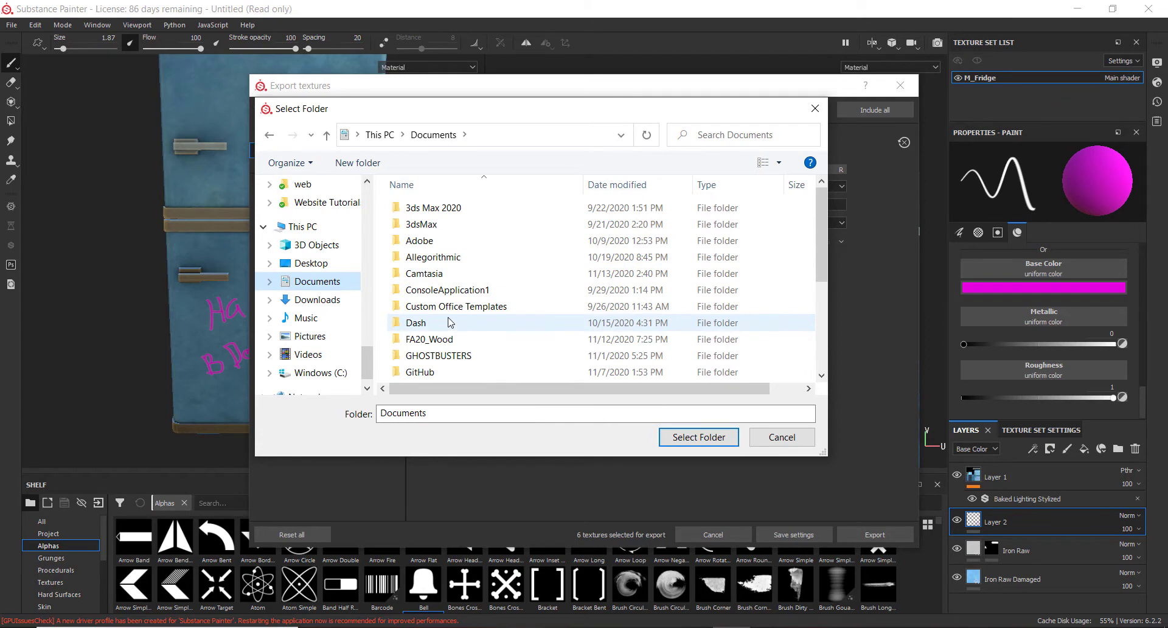
scroll(451, 323, down, 3)
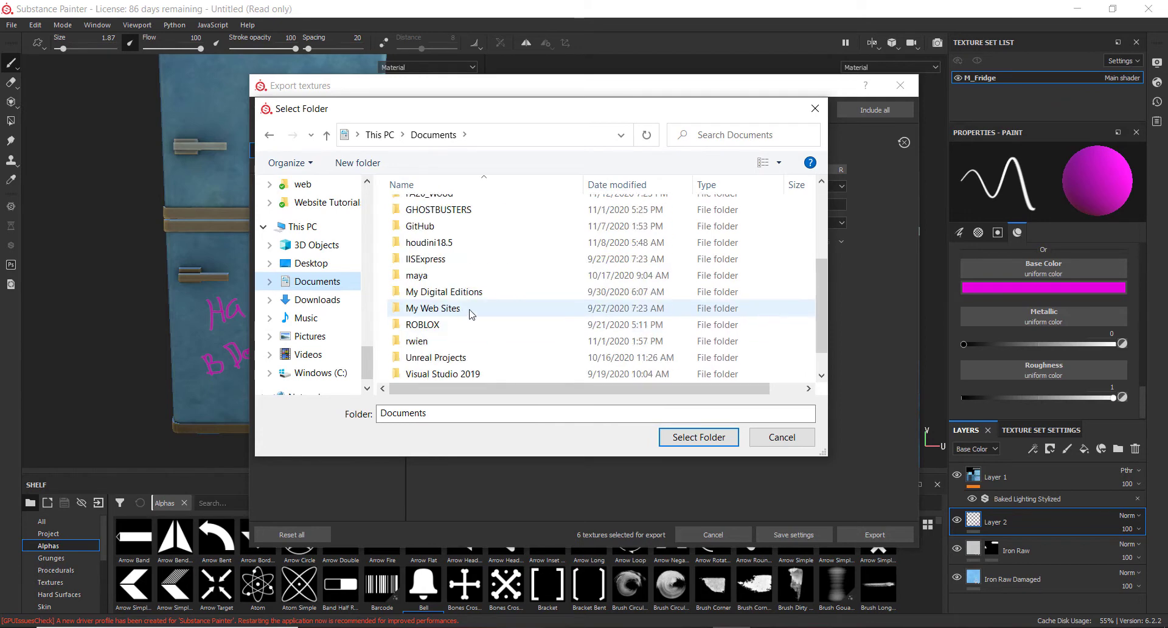
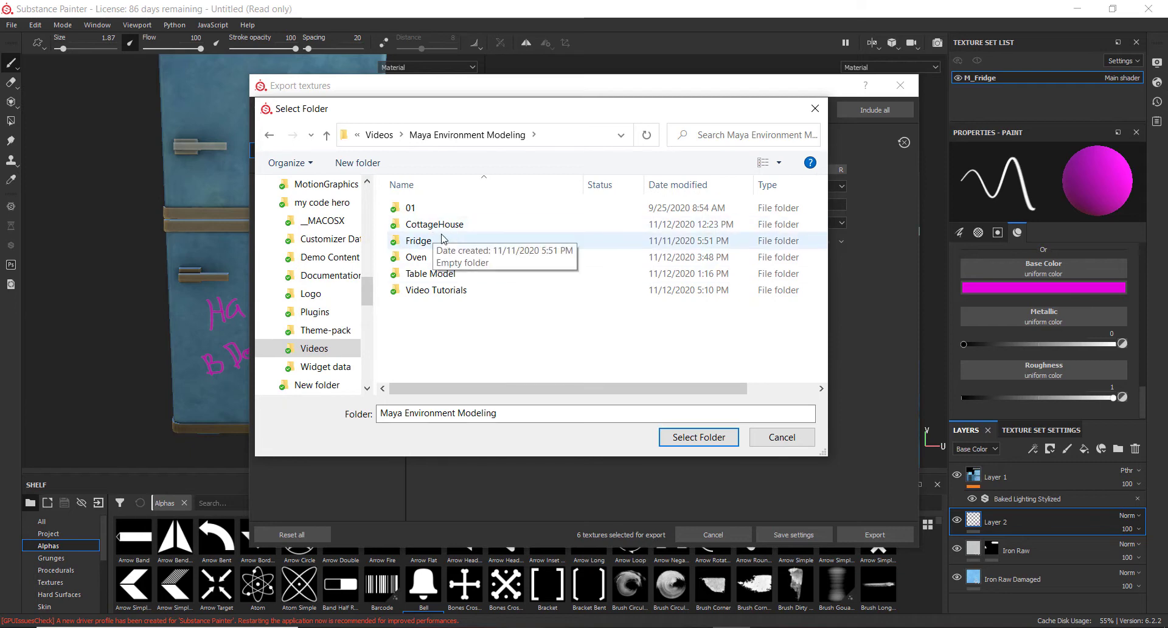
Create a new folder named Textures inside the Fridge folder and open it
double_click(442, 240)
right_click(477, 271)
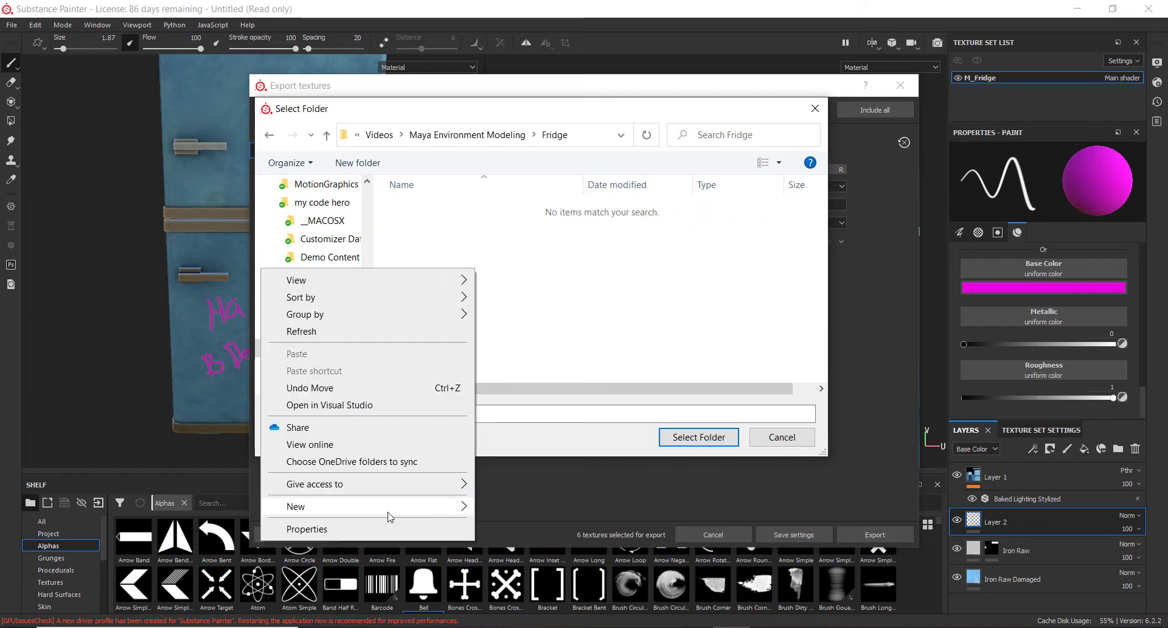
mouse_move(390, 518)
click(489, 311)
text(T)
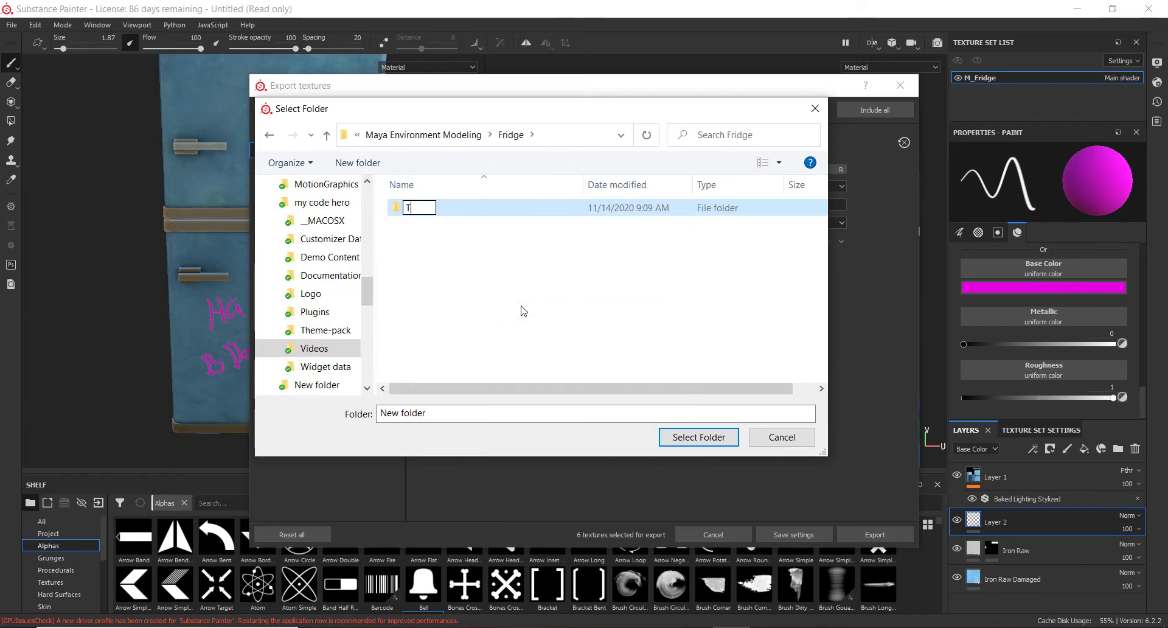
text(extures)
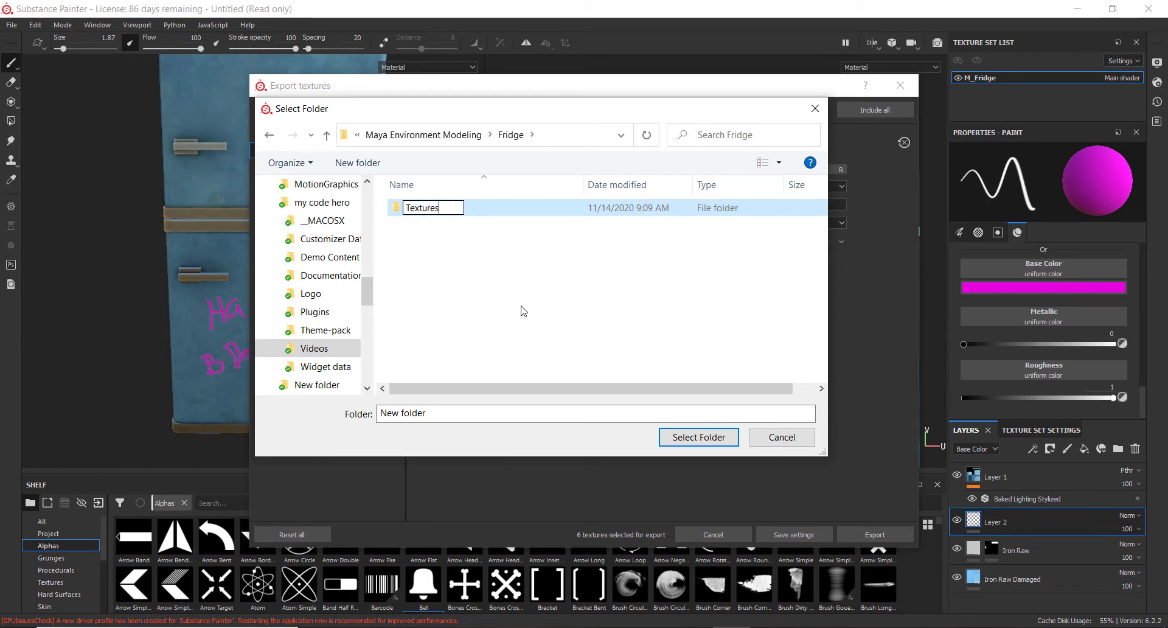
key(Return)
double_click(426, 208)
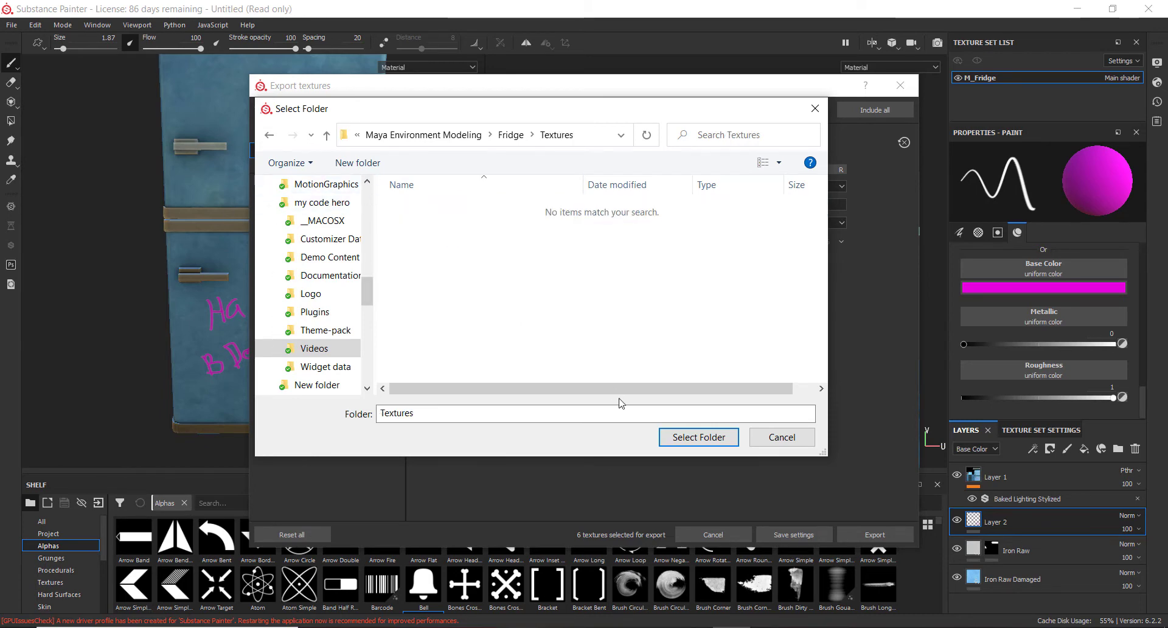
Set the Textures folder as the output directory, export the textures, and close the export dialog
click(694, 438)
click(893, 536)
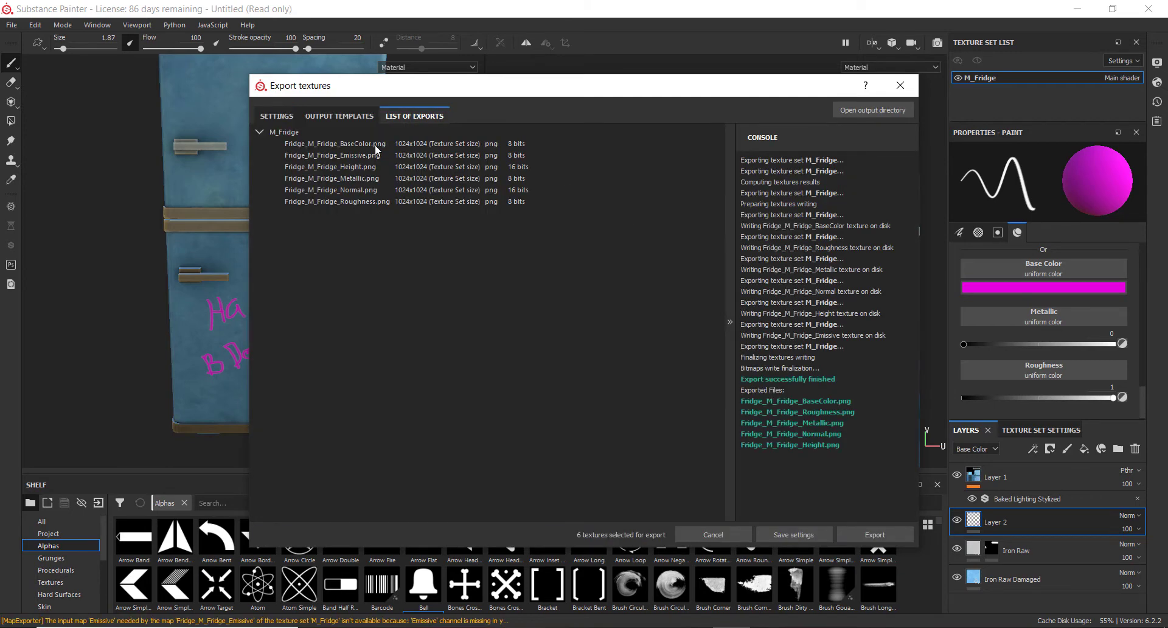
click(901, 85)
Switch to Maya with the house scene open
mouse_move(715, 563)
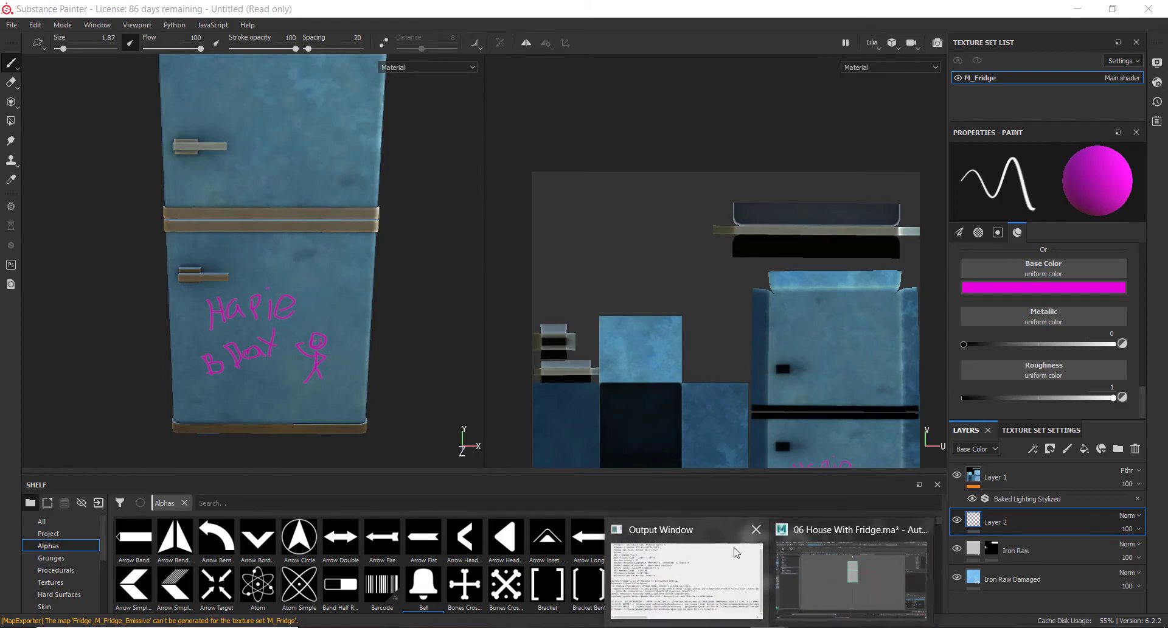
click(849, 575)
alt+drag(587, 272, 715, 387)
key(space)
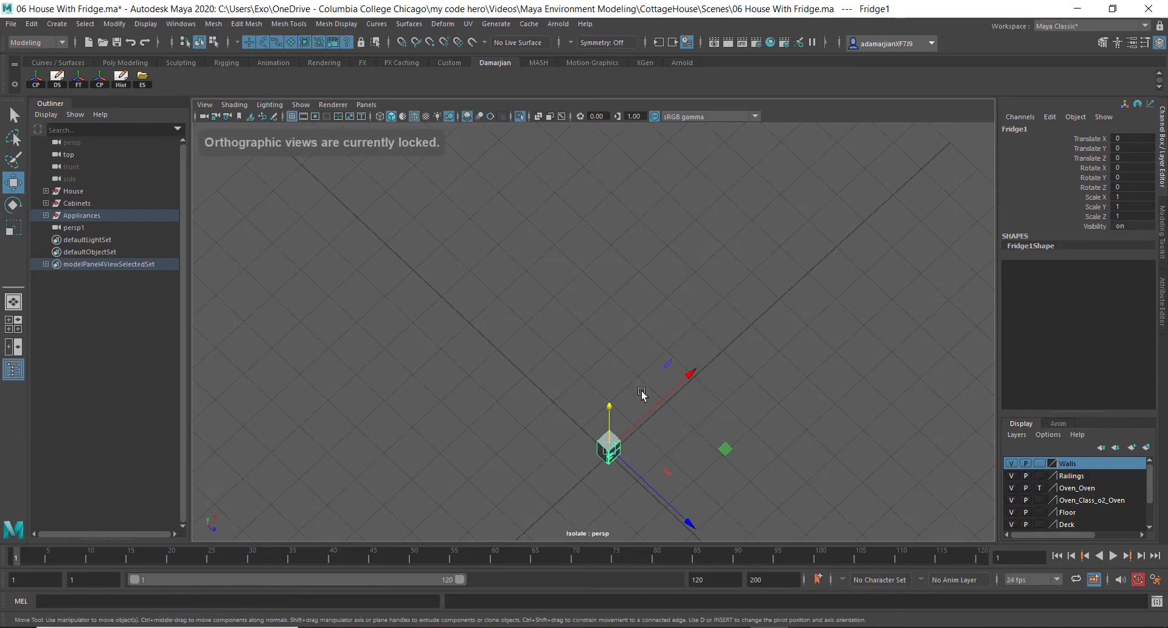
key(space)
click(91, 228)
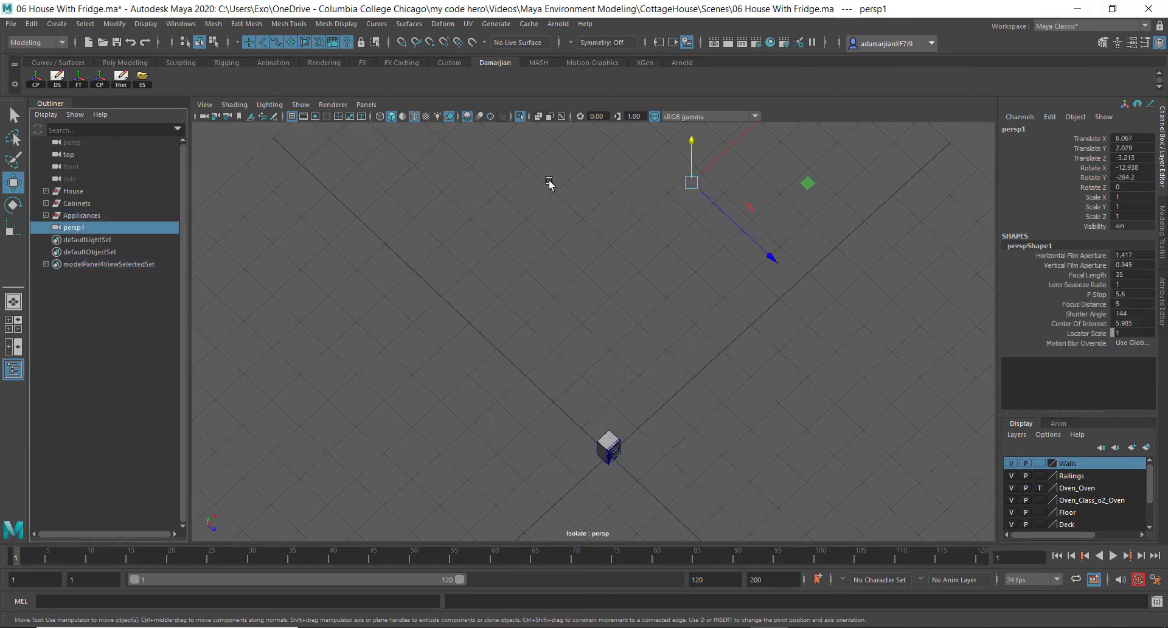
alt+drag(390, 183, 673, 295)
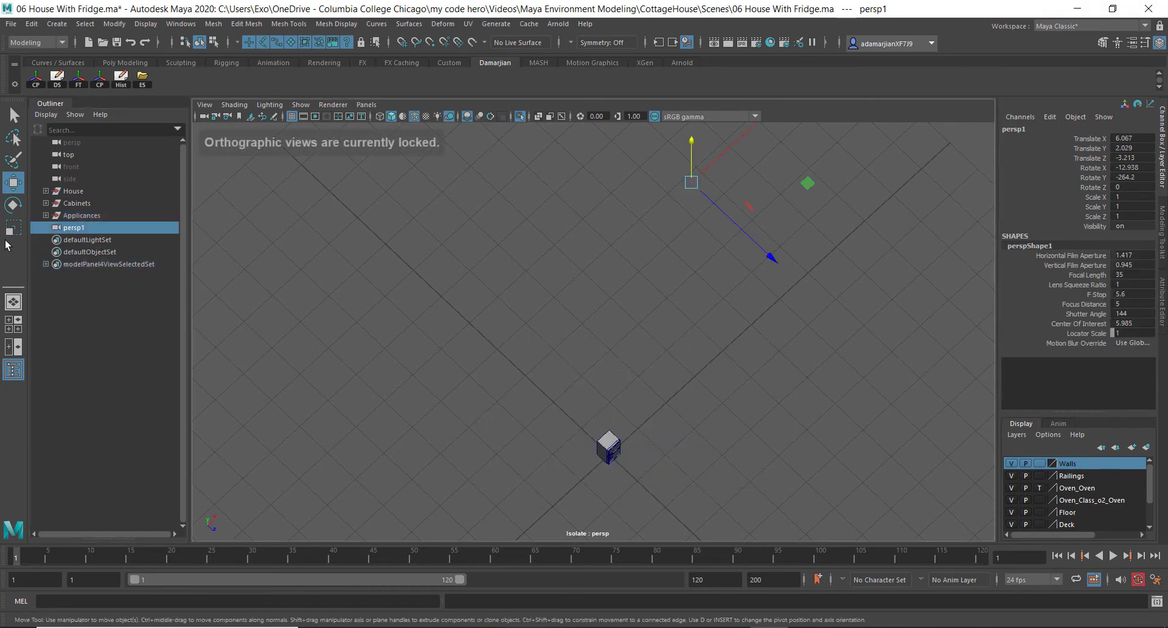
double_click(82, 230)
click(49, 232)
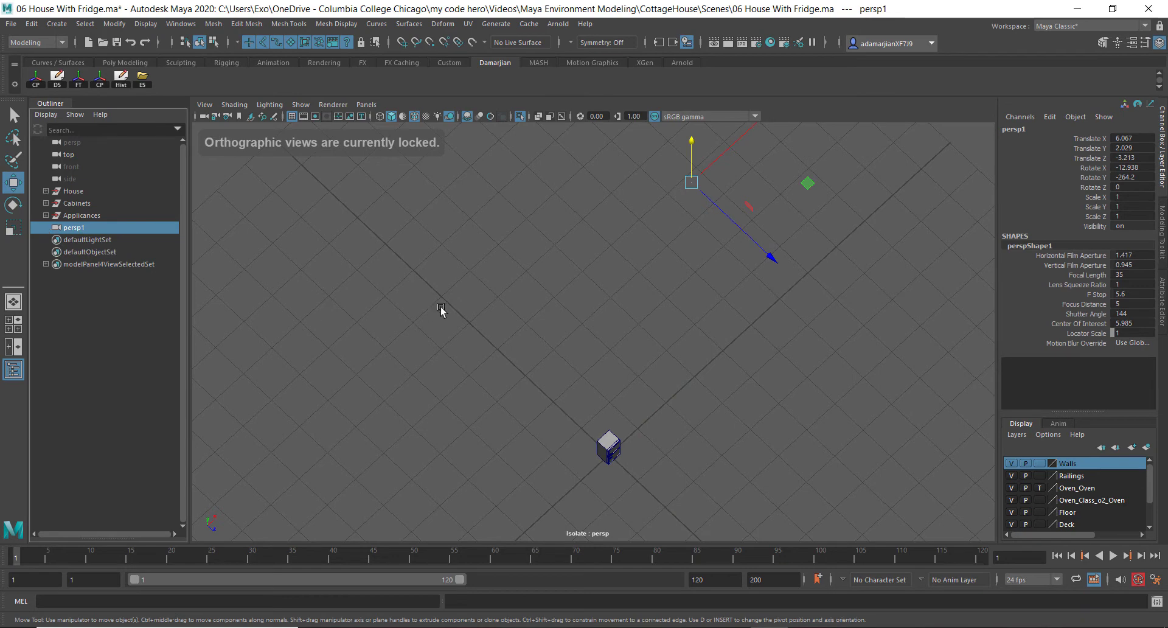
key(space)
click(461, 303)
drag(463, 307, 461, 270)
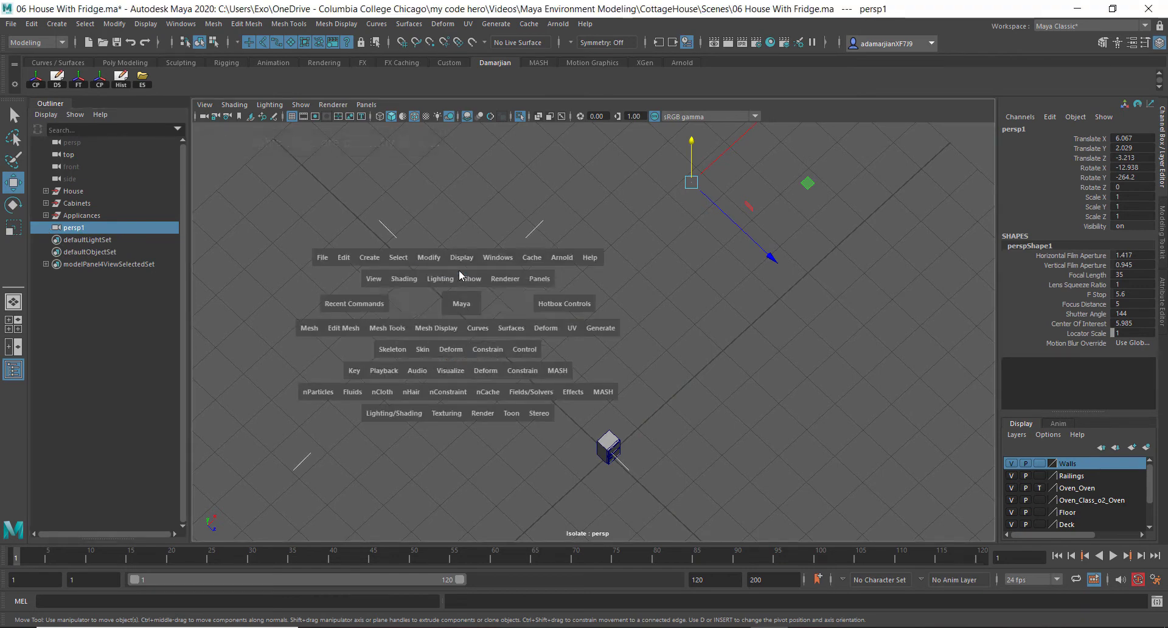
Turn off isolate select in the perspective view to show the whole house
click(366, 105)
mouse_move(394, 119)
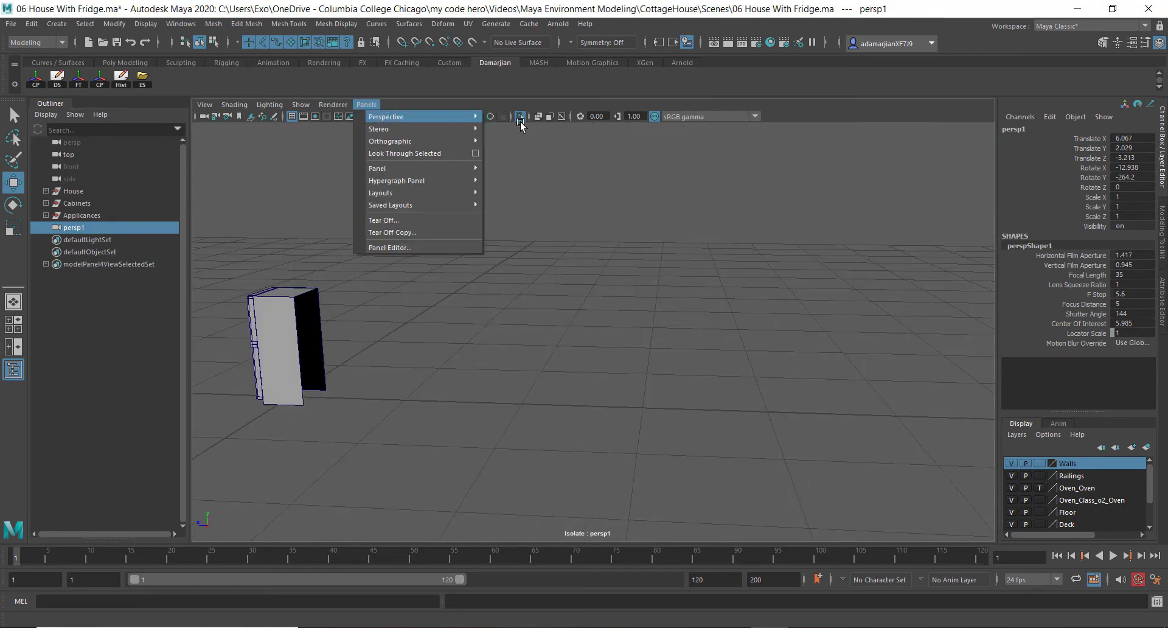
click(510, 117)
alt+drag(448, 327, 509, 398)
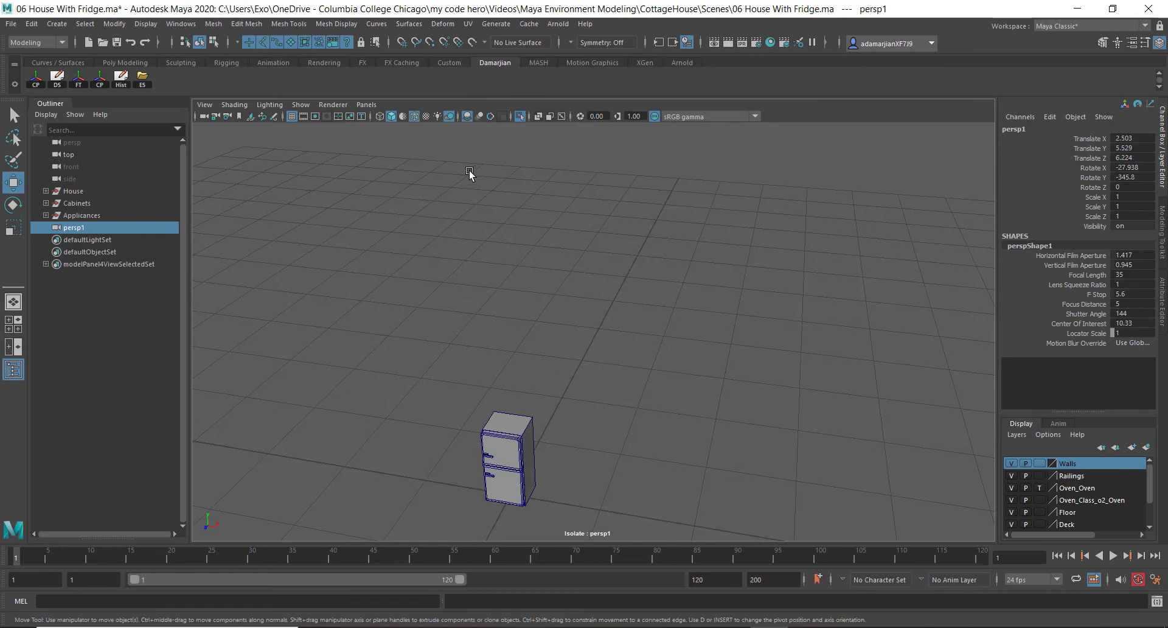
click(519, 117)
alt+drag(493, 460, 451, 419)
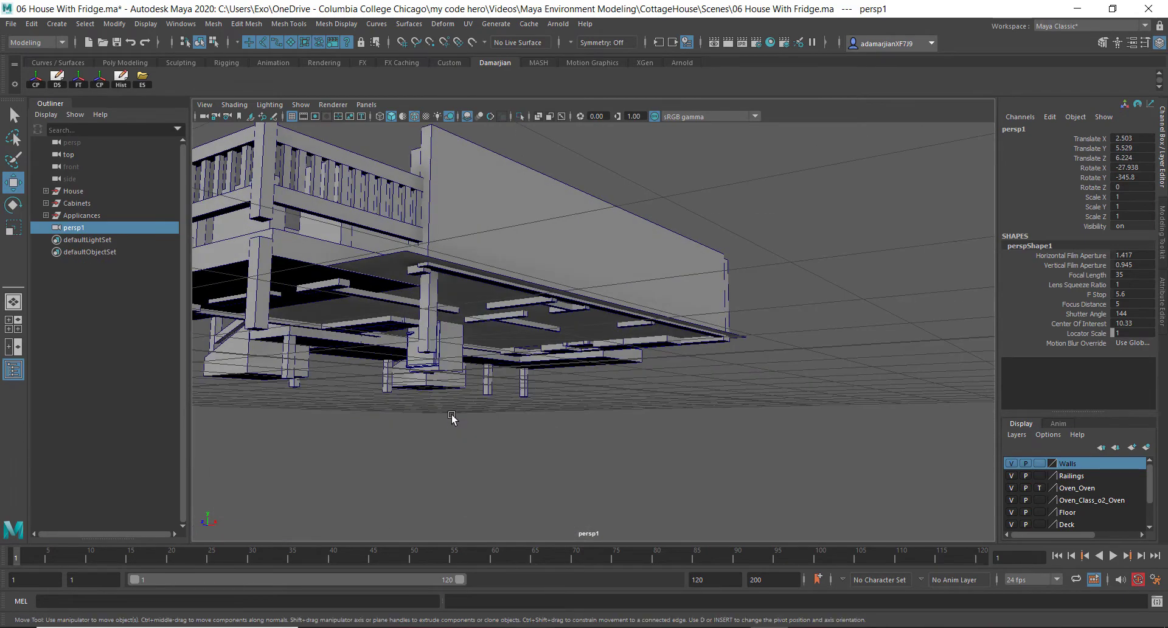
Select the fridge and frame it in the view
click(451, 365)
alt+drag(450, 365, 588, 324)
click(744, 377)
click(551, 321)
key(f)
alt+middle_drag(735, 323, 601, 341)
alt+drag(501, 409, 554, 376)
alt+drag(532, 347, 530, 349)
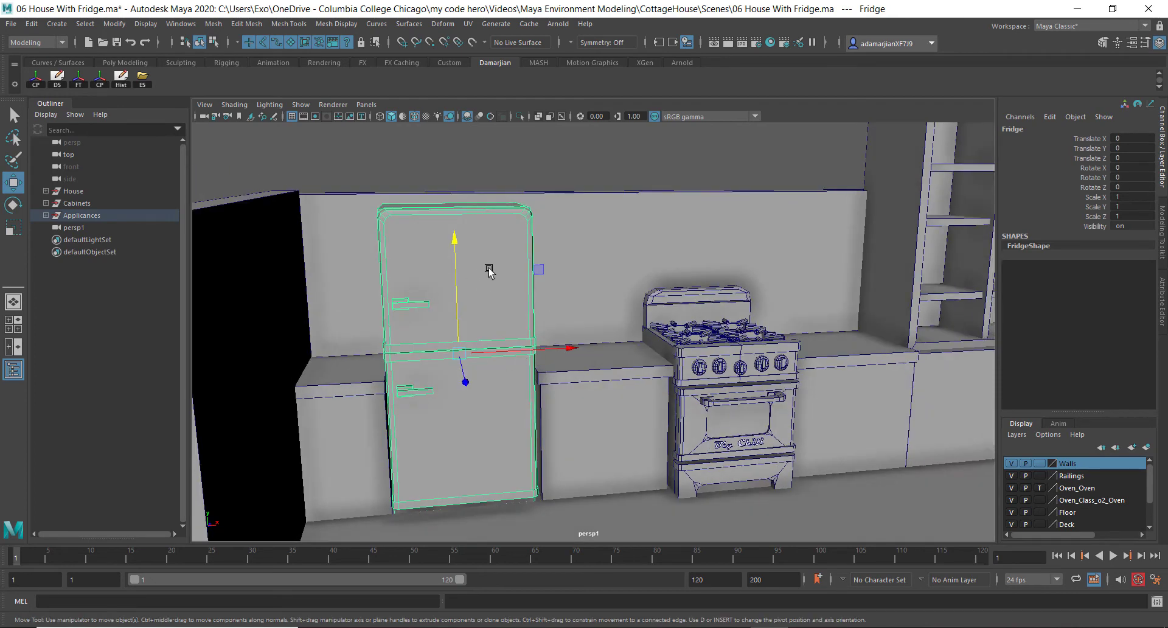
Open the fridge's material attributes and map Fridge_M_Fridge_BaseColor.png from the Fridge Textures folder as a File texture to Color
right_drag(483, 281, 481, 563)
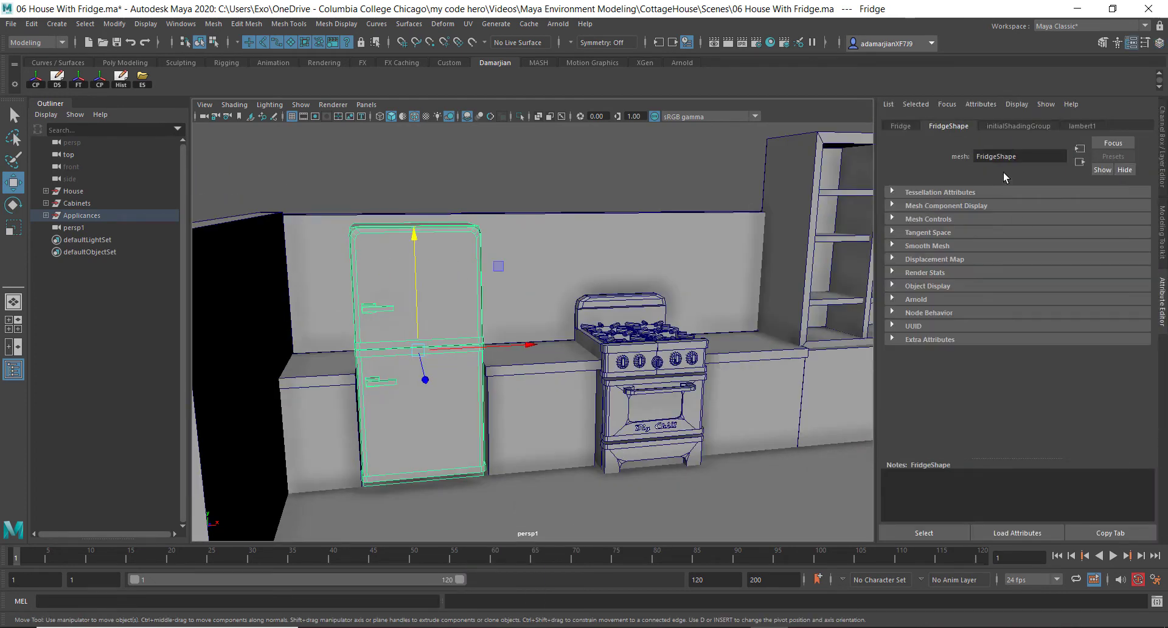
right_drag(449, 287, 450, 583)
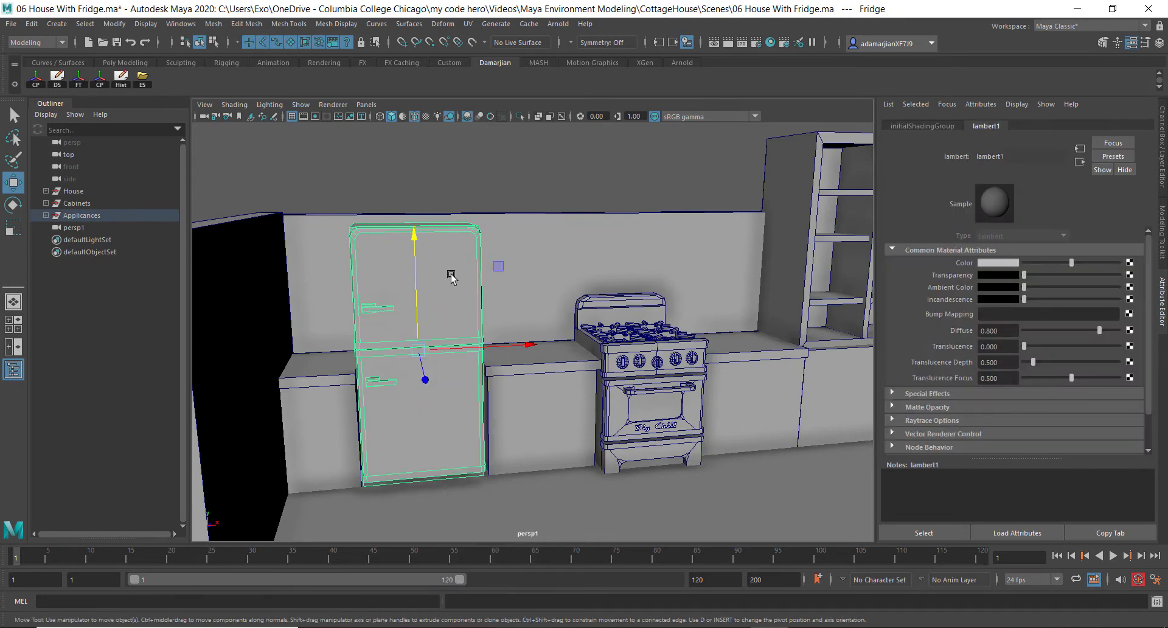
right_drag(452, 274, 538, 601)
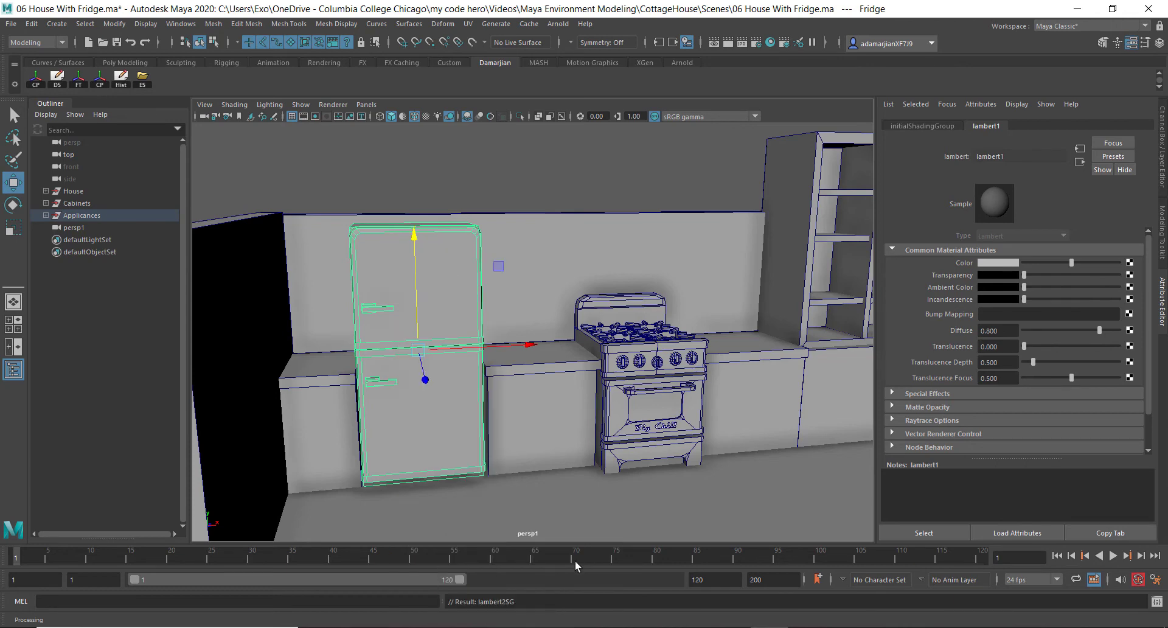
click(1130, 263)
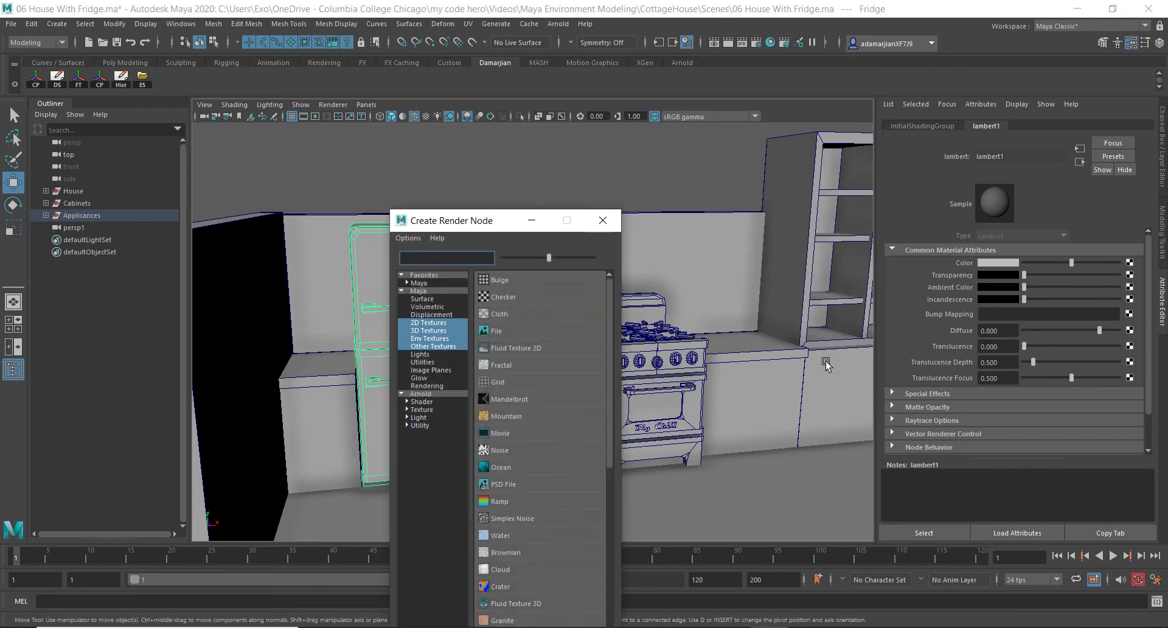
click(497, 331)
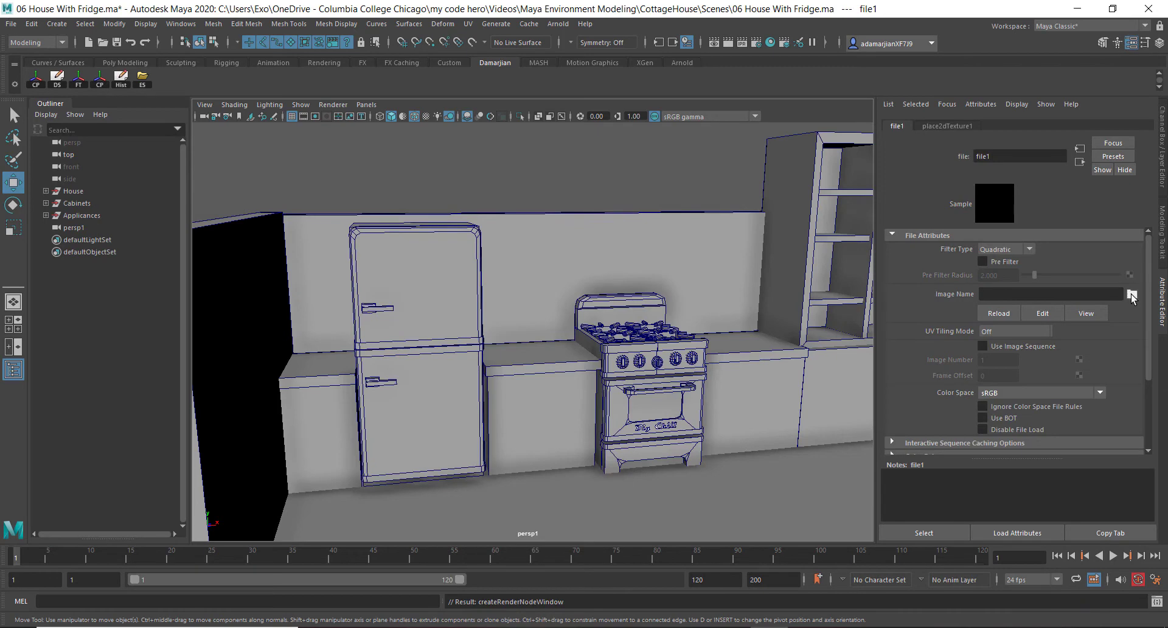
click(1130, 295)
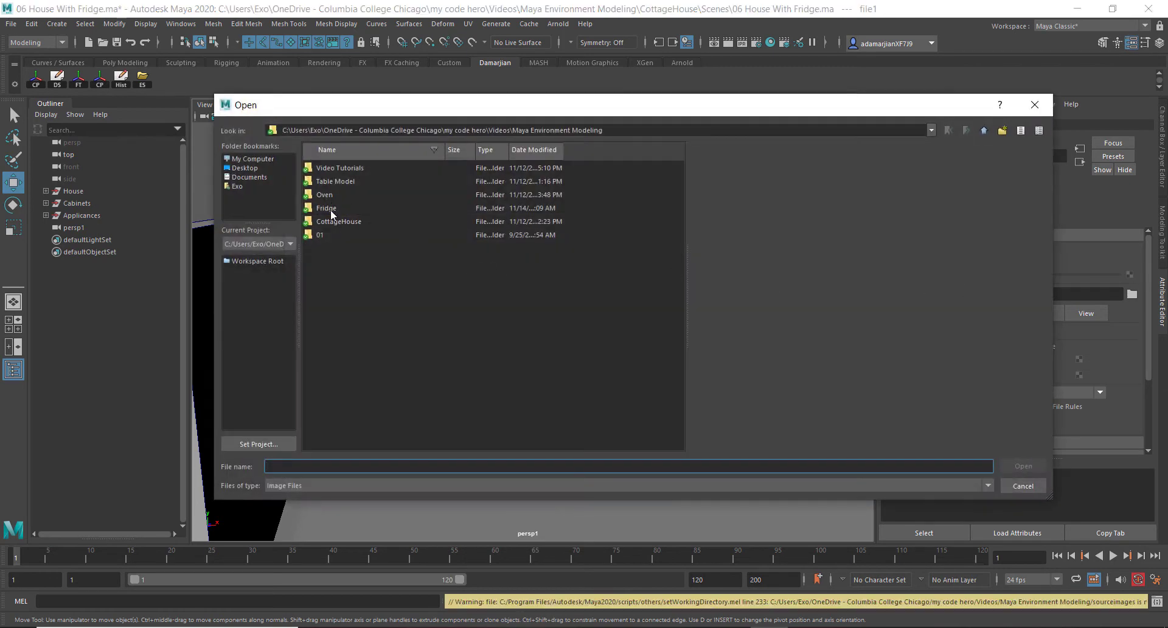
double_click(329, 208)
double_click(335, 169)
click(342, 168)
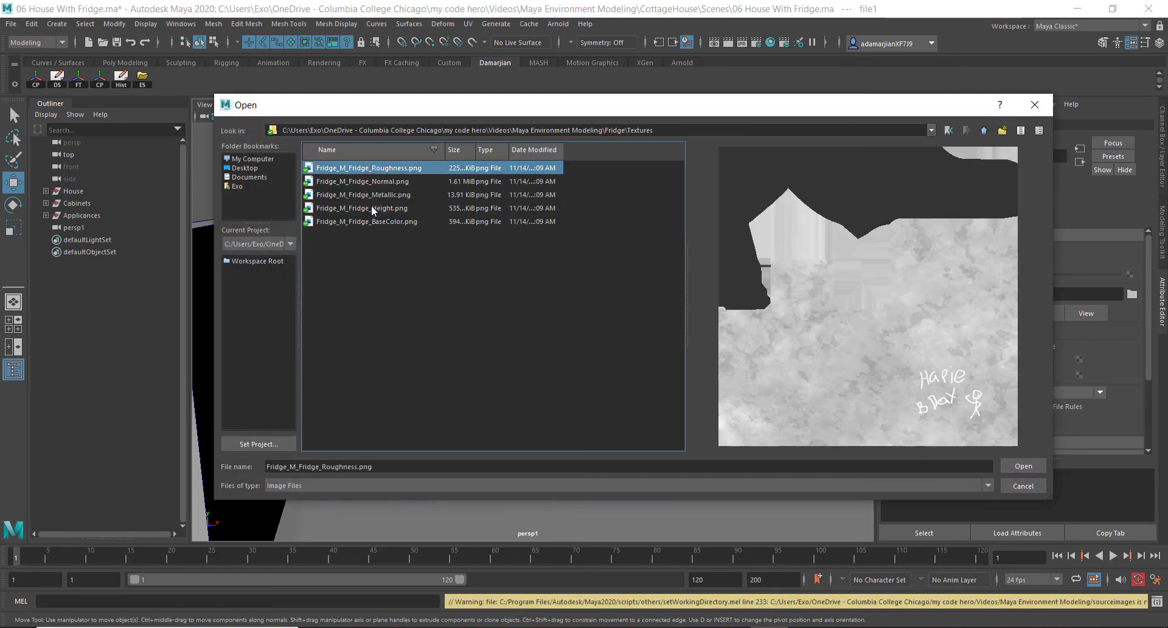
click(377, 221)
click(1021, 466)
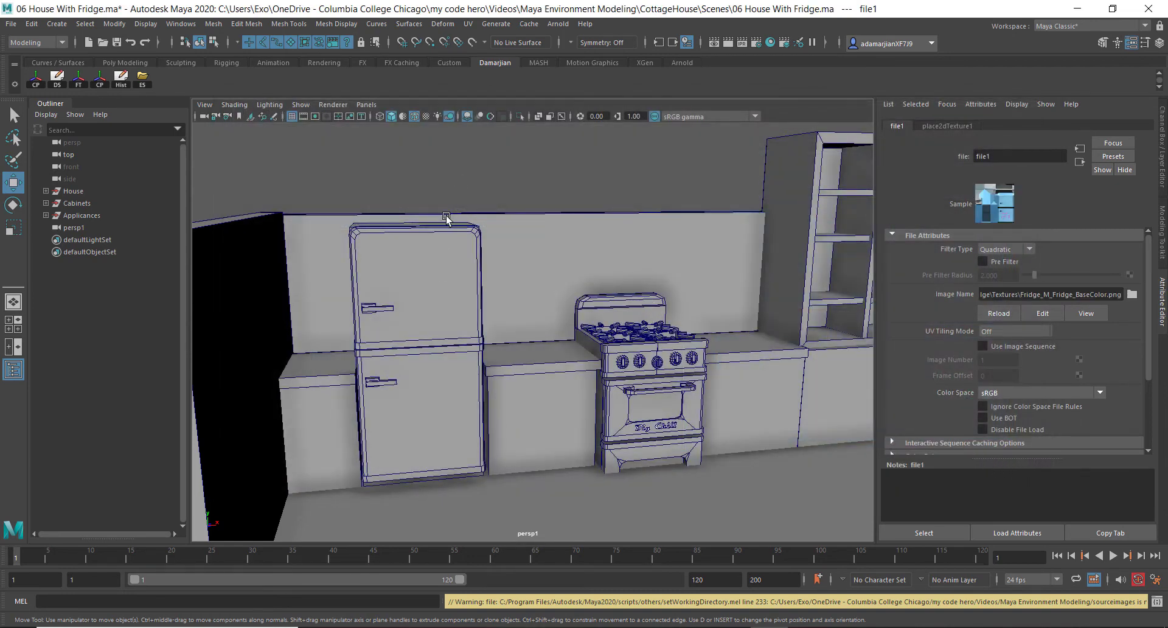
Switch the viewport to shaded display with texture maps
click(458, 178)
key(4)
key(6)
alt+drag(451, 308, 464, 300)
scroll(395, 319, up, 4)
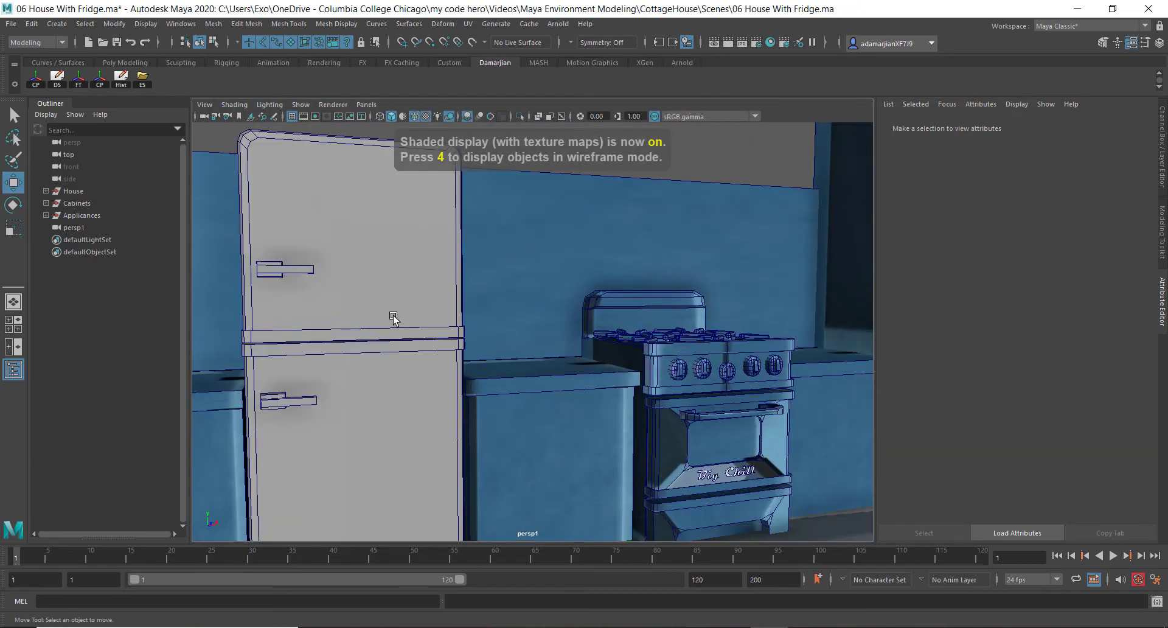
Select the fridge and inspect its UV layout in the UV Editor
click(393, 317)
alt+middle_drag(394, 317, 516, 310)
right_drag(448, 293, 545, 610)
scroll(538, 352, down, 4)
alt+drag(540, 350, 524, 371)
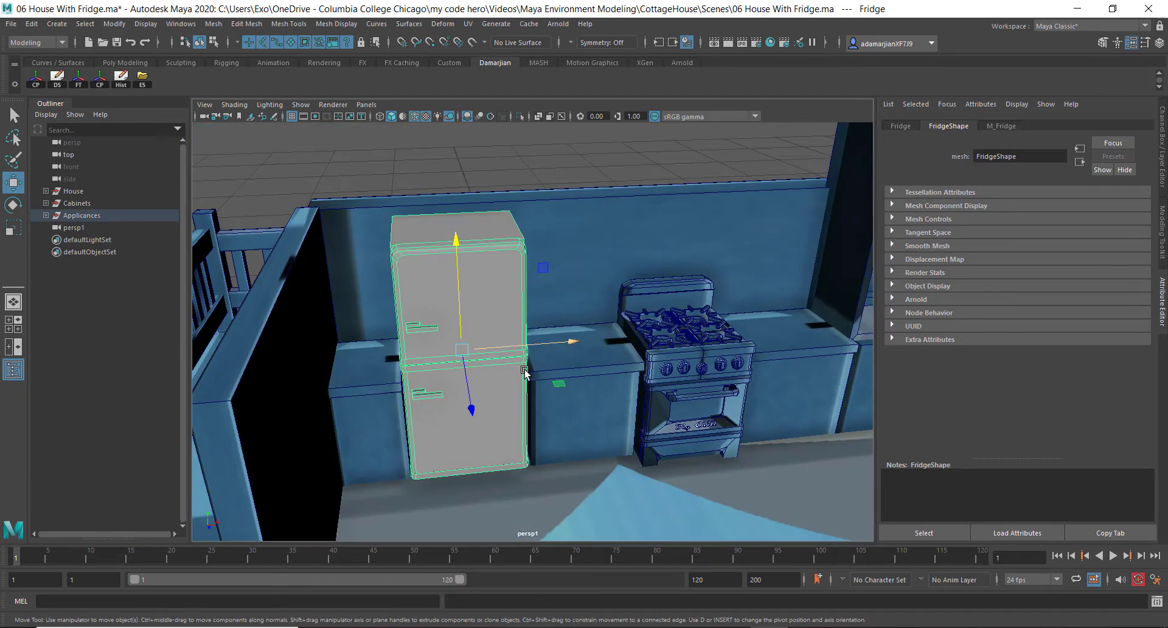
click(468, 24)
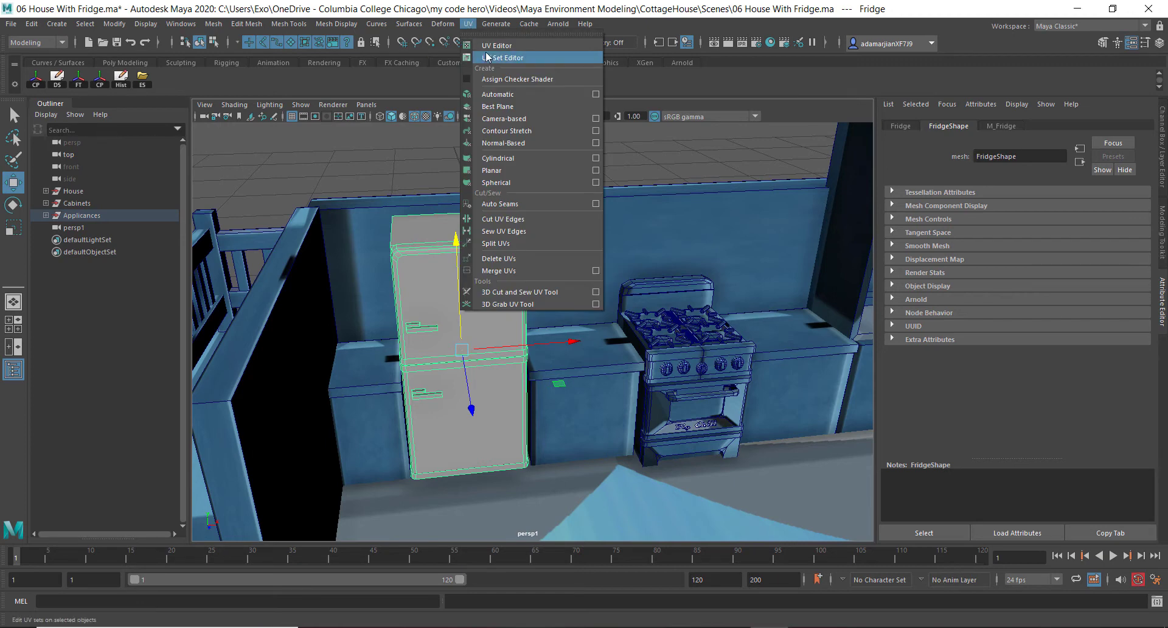
click(487, 50)
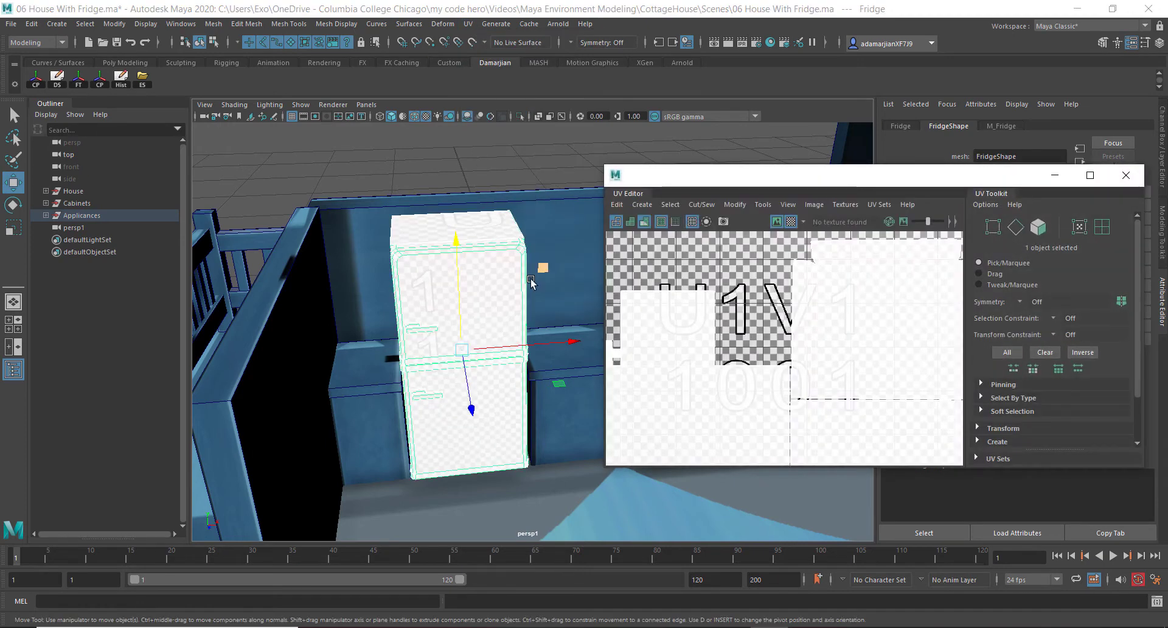
click(1127, 175)
Select the House group and assign the existing default material to it
alt+drag(500, 326, 520, 292)
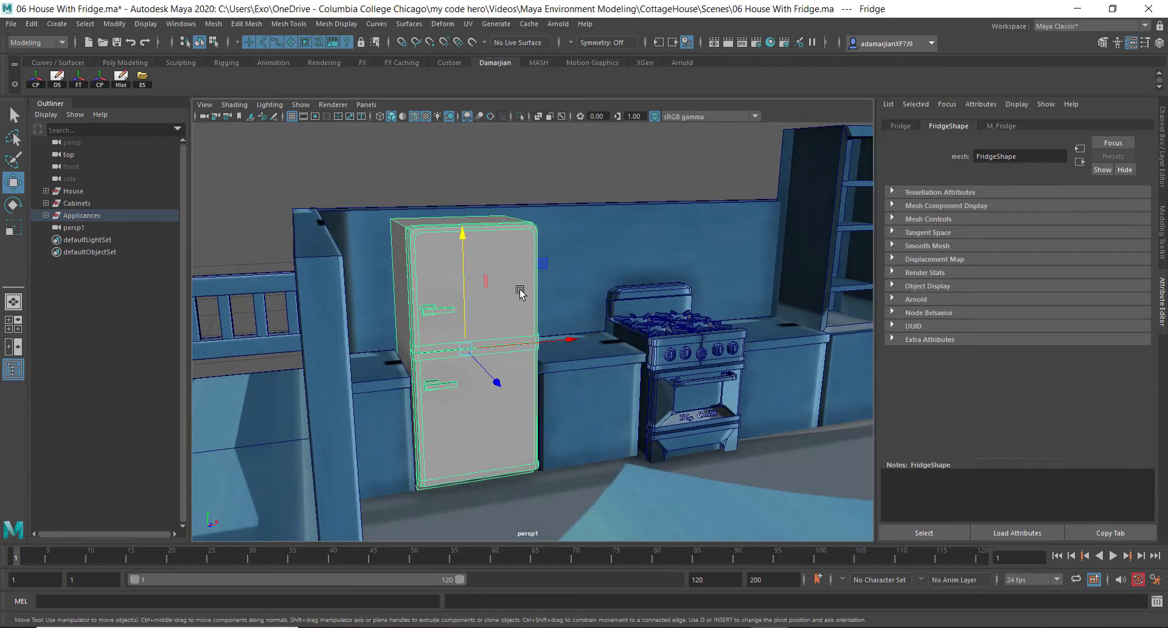
click(578, 223)
key(f)
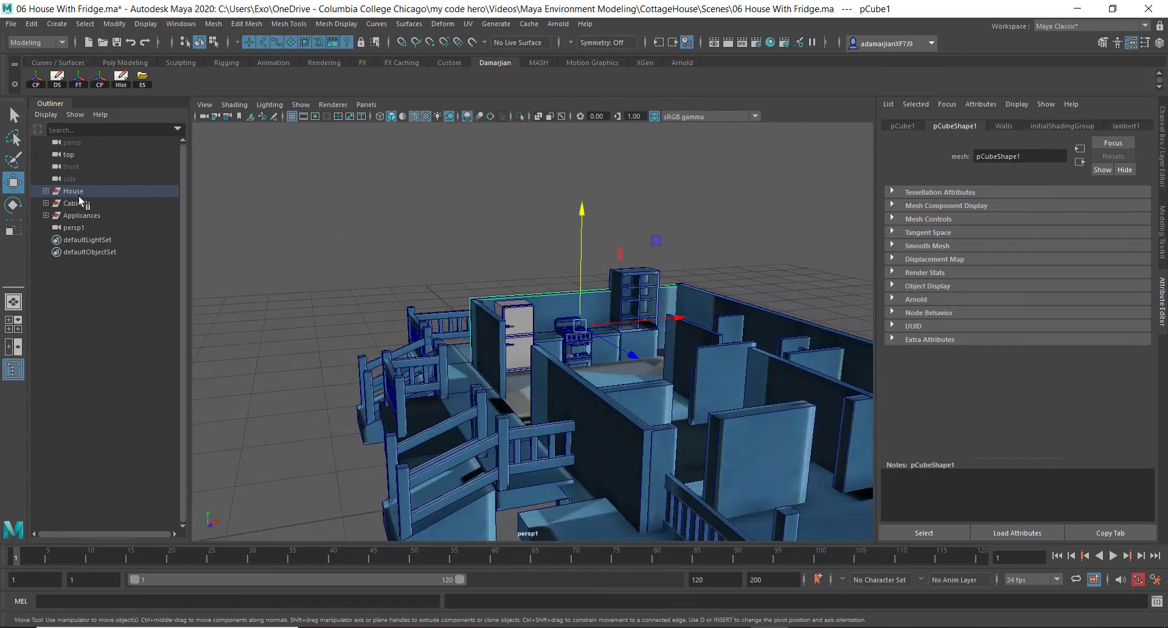
click(77, 192)
right_click(437, 221)
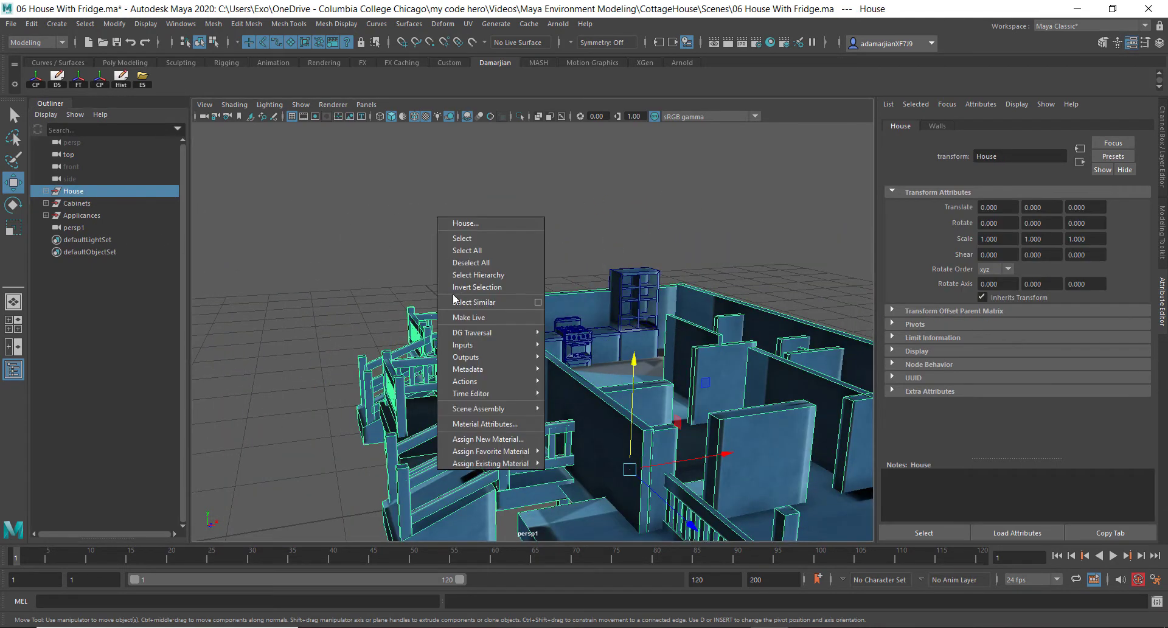
mouse_move(484, 466)
click(582, 489)
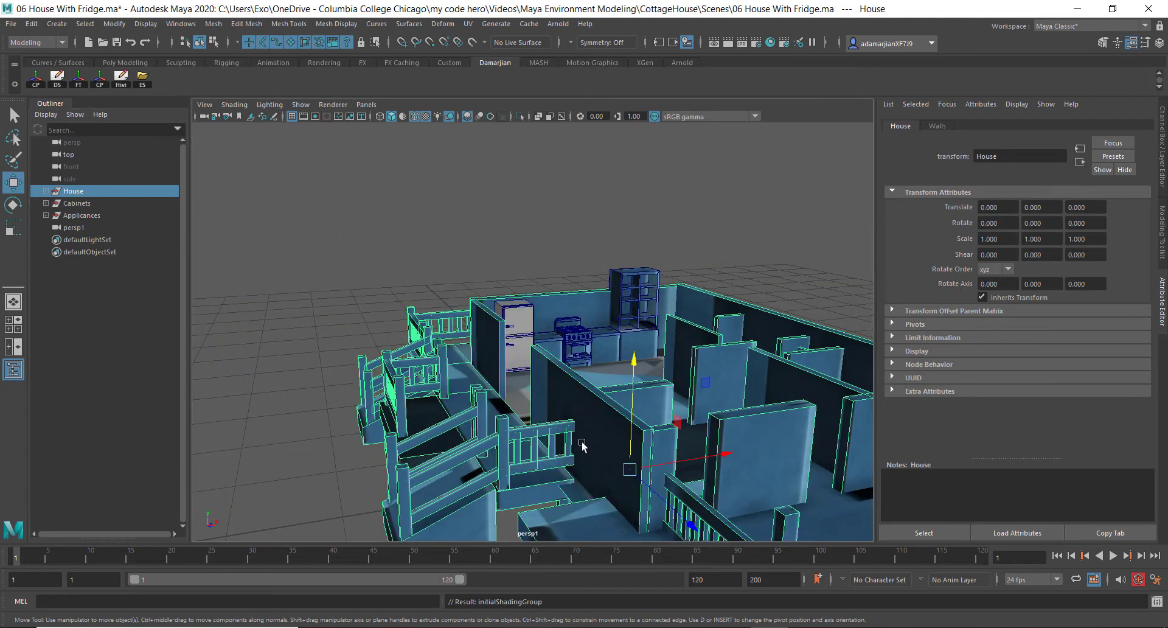
Toggle between shaded and textured display and orbit around the house to review it
alt+drag(594, 402, 579, 395)
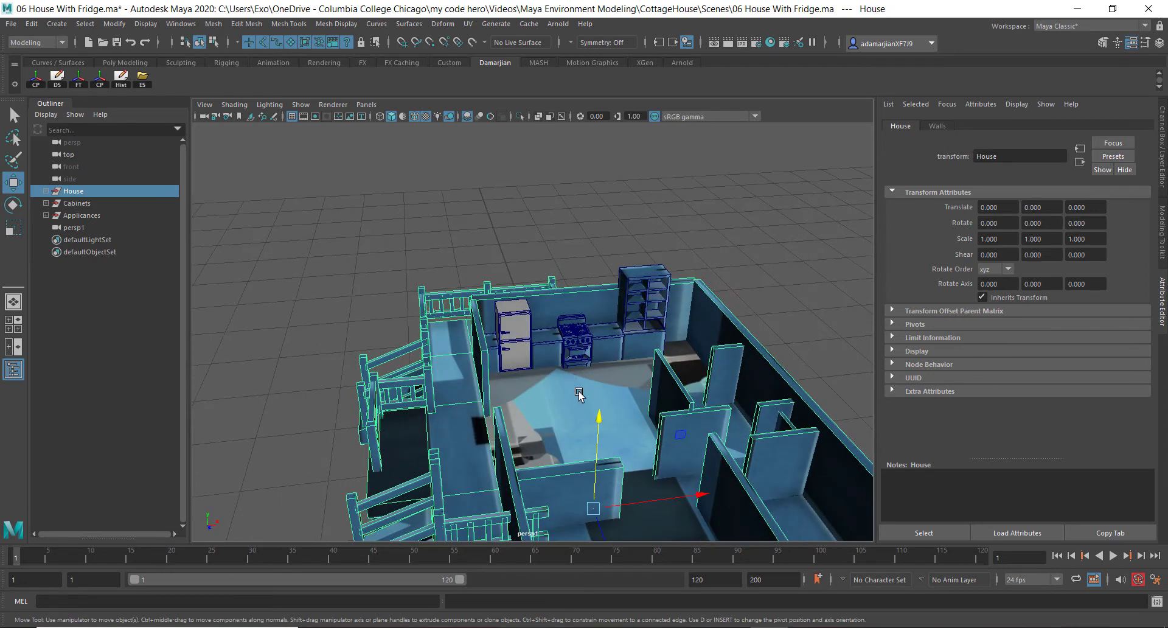
key(XF86MonBrightnessDown)
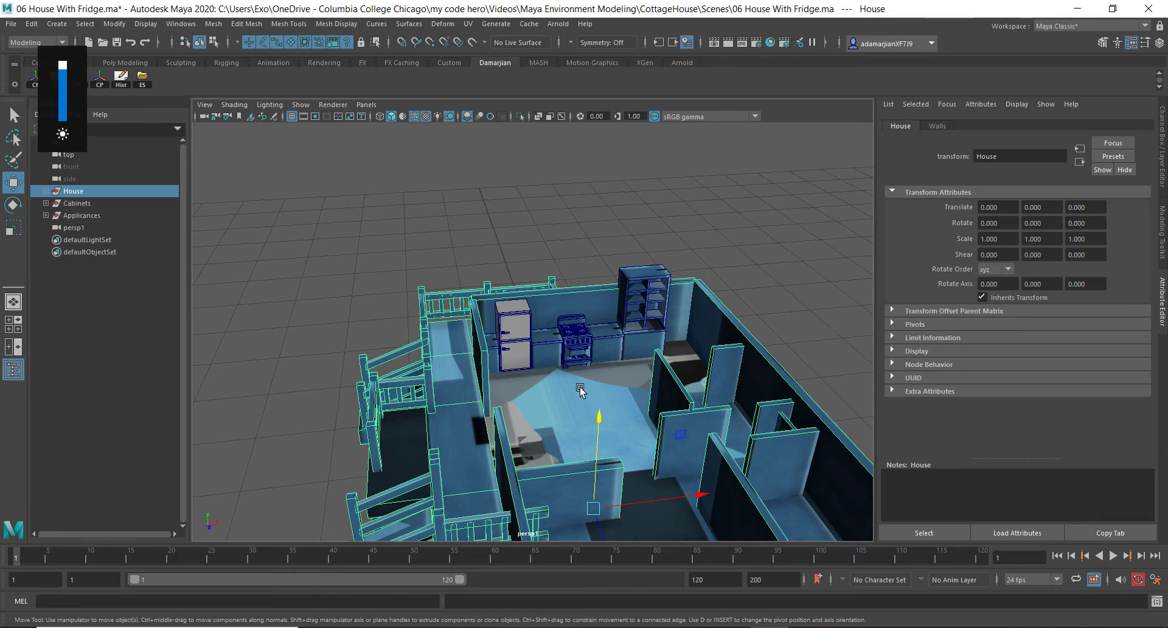
key(5)
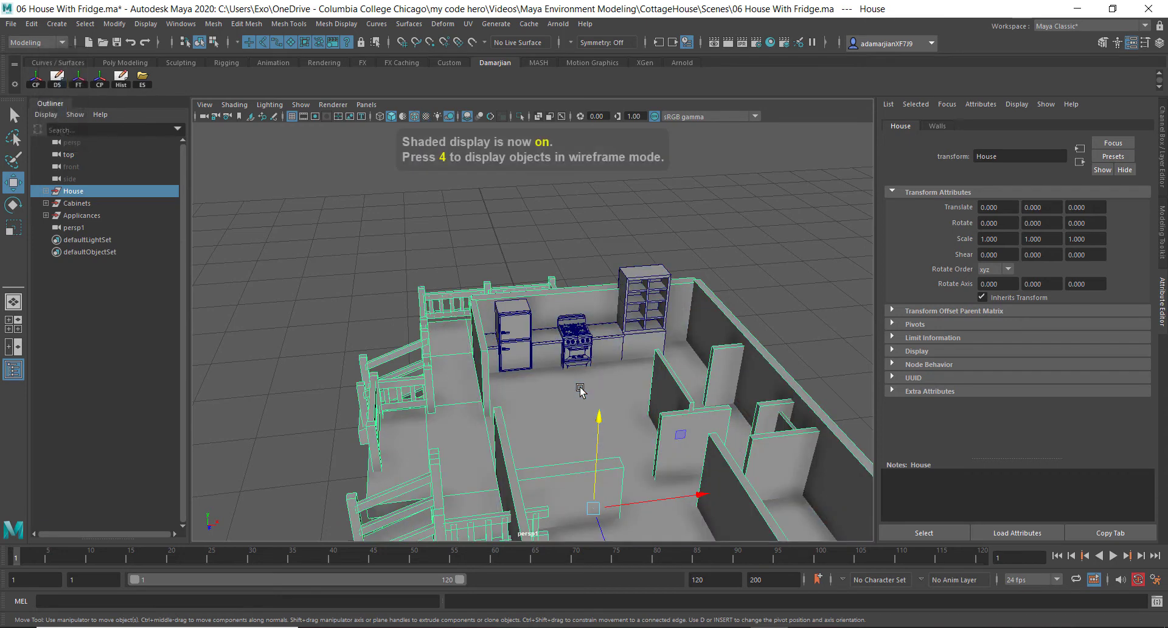
key(6)
alt+drag(571, 368, 843, 327)
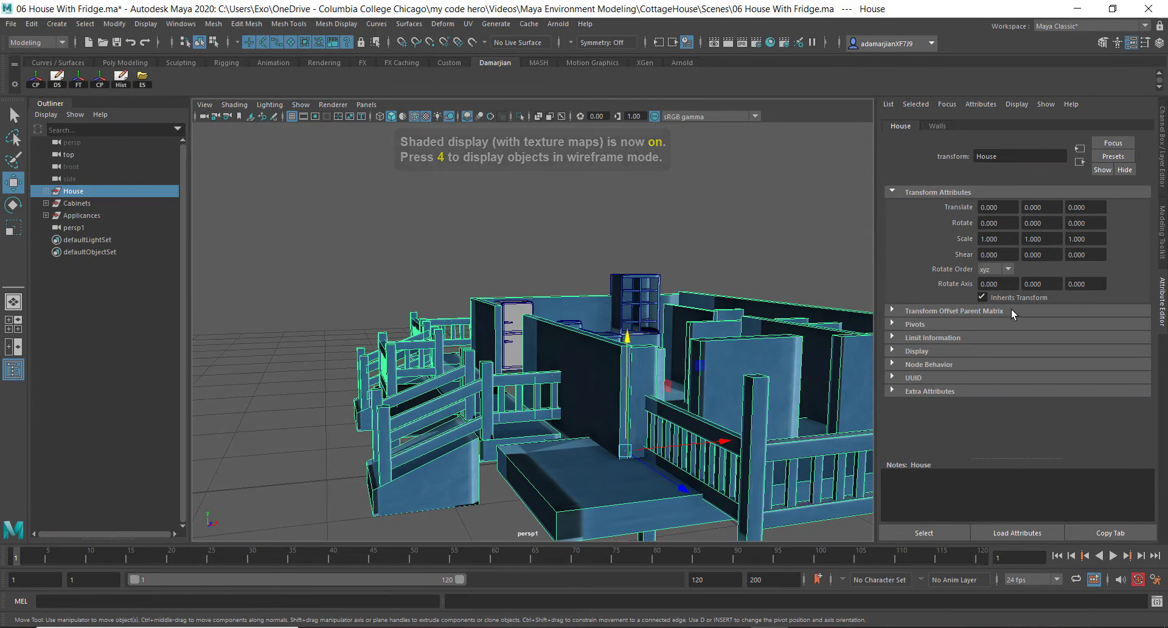
Select all the wall pieces from pCube2 through pCube1 inside the House group in the Outliner
key(ctrl+a)
alt+middle_drag(534, 318, 464, 245)
alt+right_drag(464, 245, 1002, 563)
key(f)
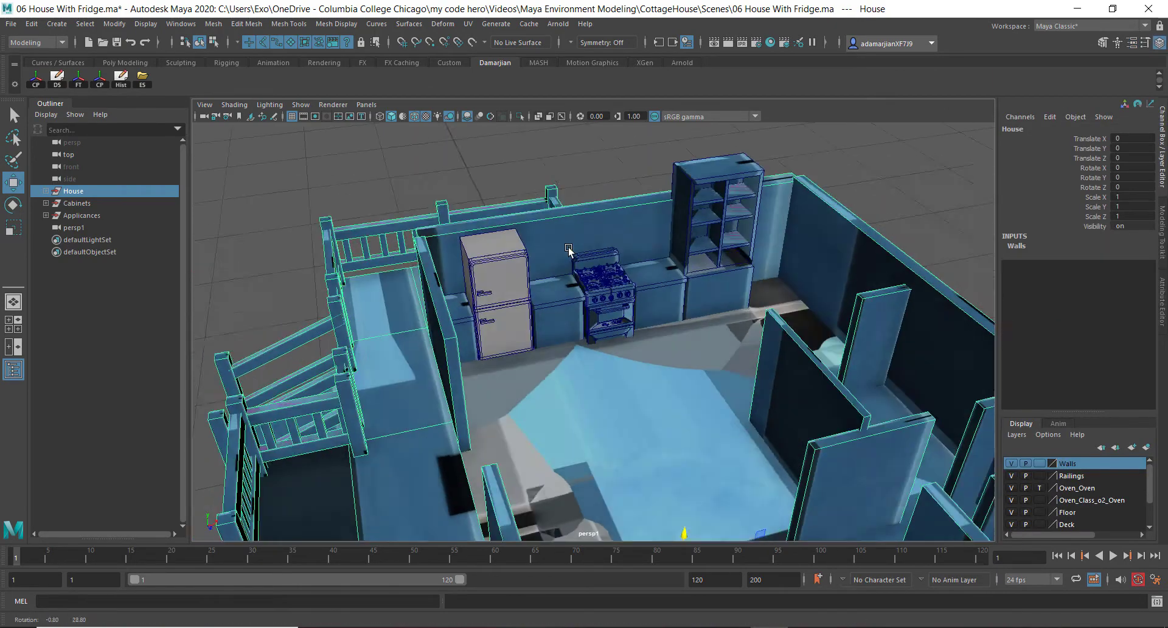
alt+drag(694, 353, 595, 216)
right_drag(596, 216, 707, 577)
scroll(720, 410, up, 4)
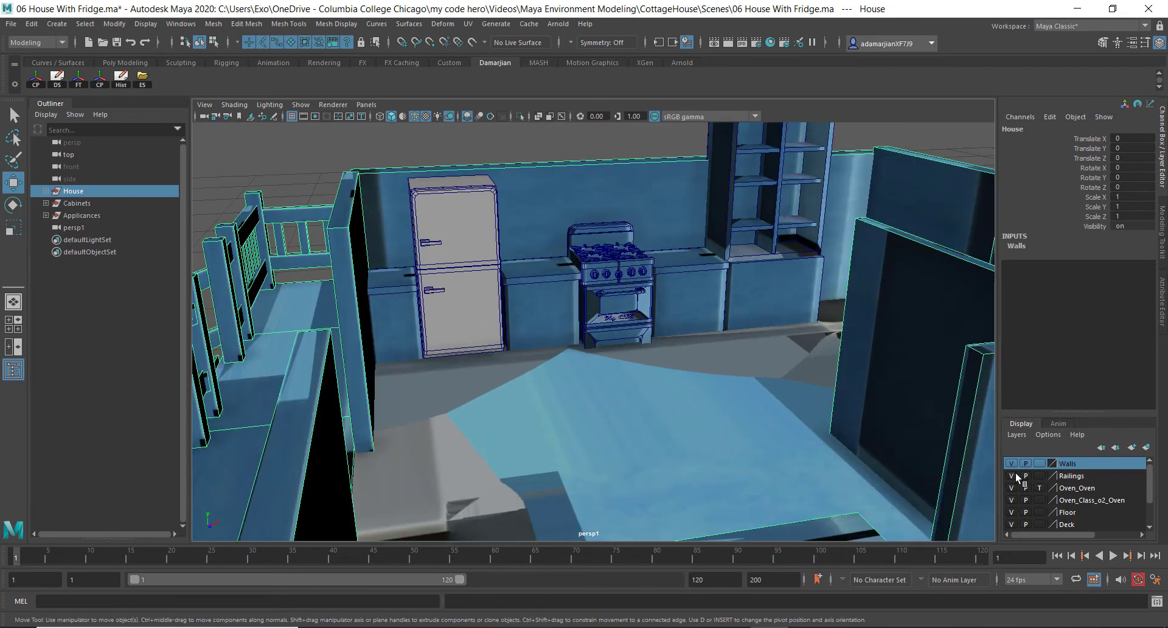
click(46, 191)
click(81, 206)
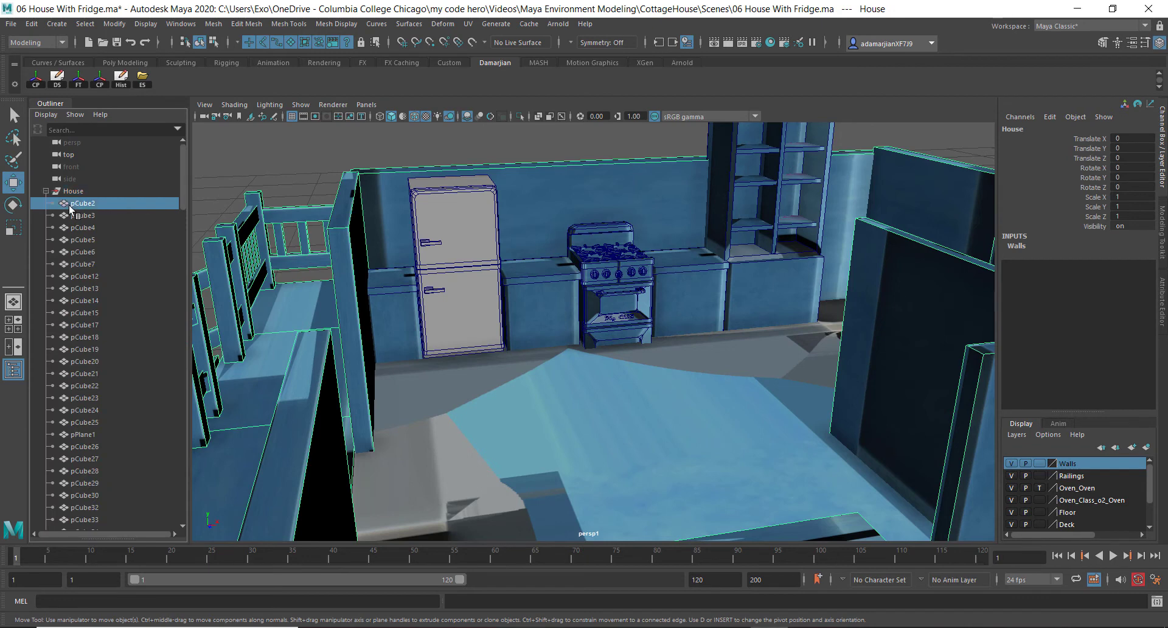
scroll(99, 348, down, 12)
scroll(99, 352, down, 15)
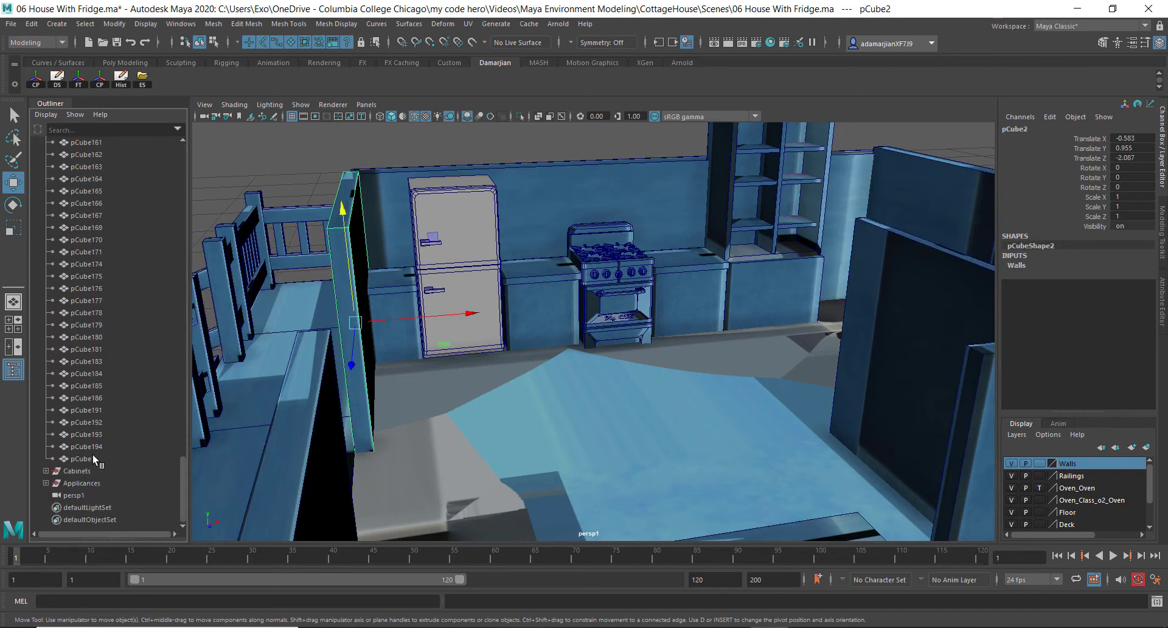
shift+click(94, 459)
Assign a new Lambert material to the selected wall pieces
right_click(625, 237)
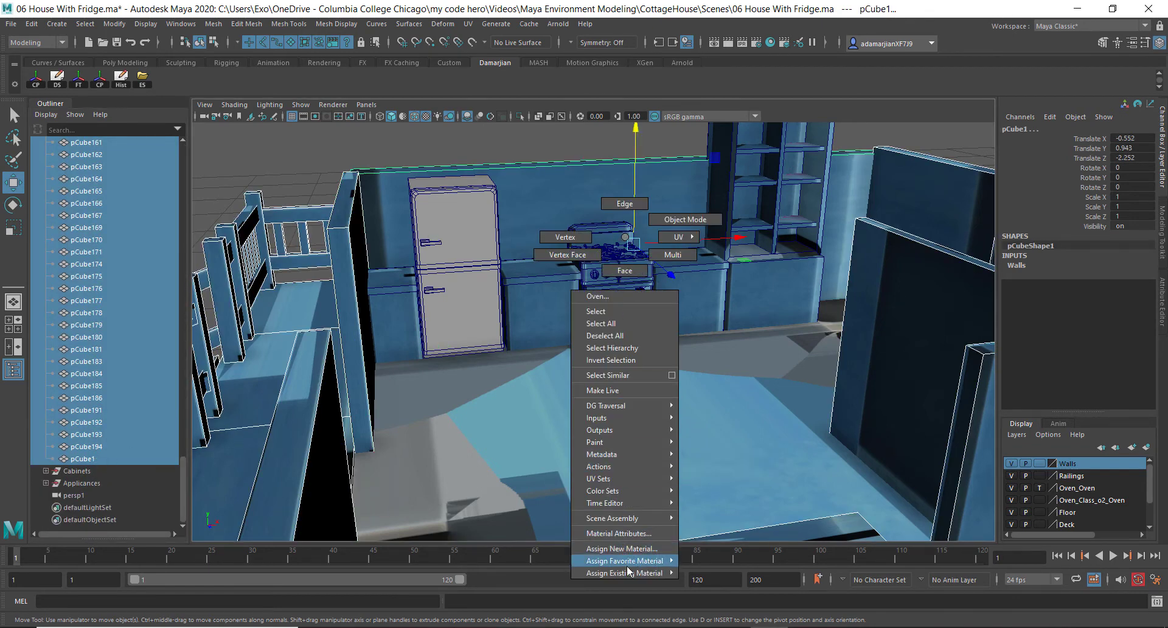
click(723, 601)
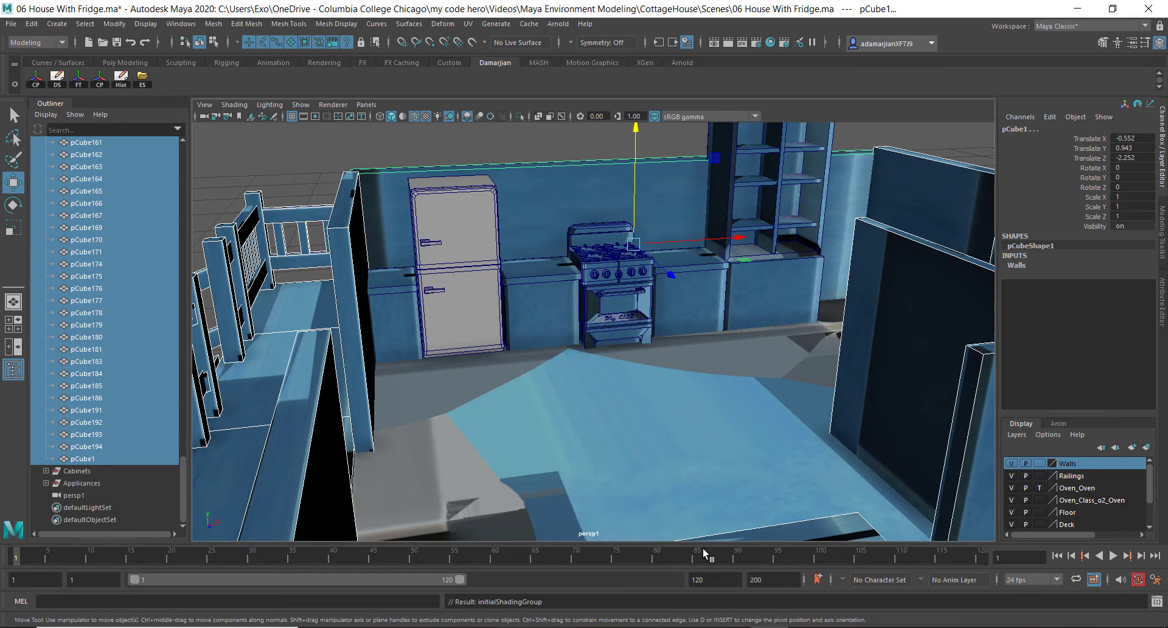
alt+drag(596, 377, 615, 383)
alt+right_drag(615, 383, 657, 308)
alt+middle_drag(658, 308, 631, 423)
alt+drag(631, 422, 621, 407)
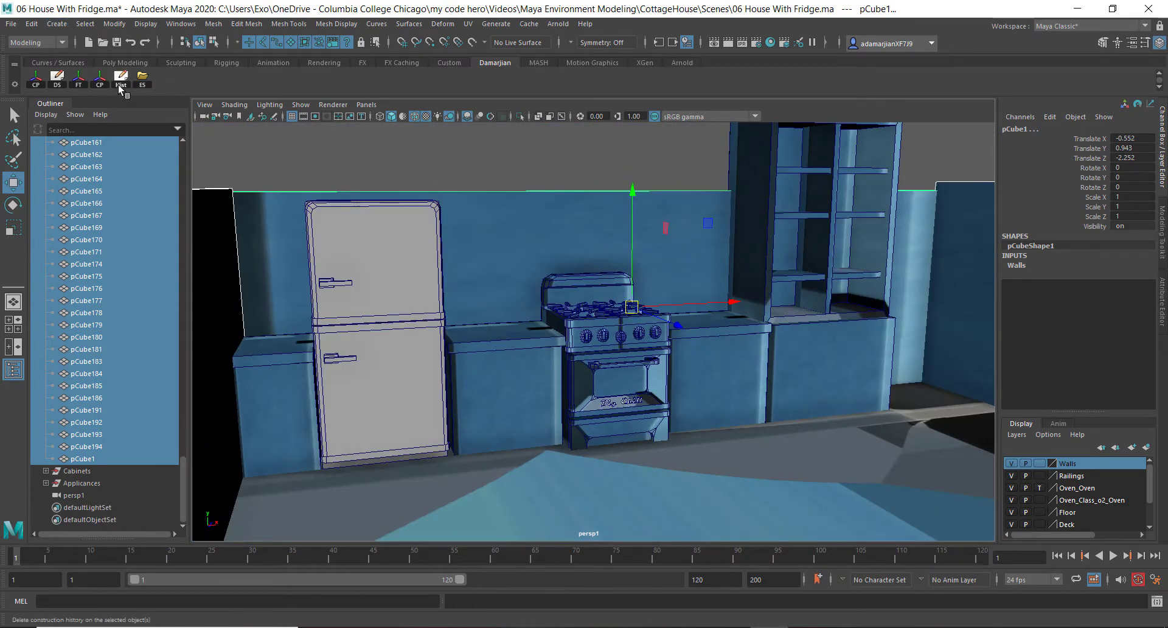
right_drag(812, 265, 812, 577)
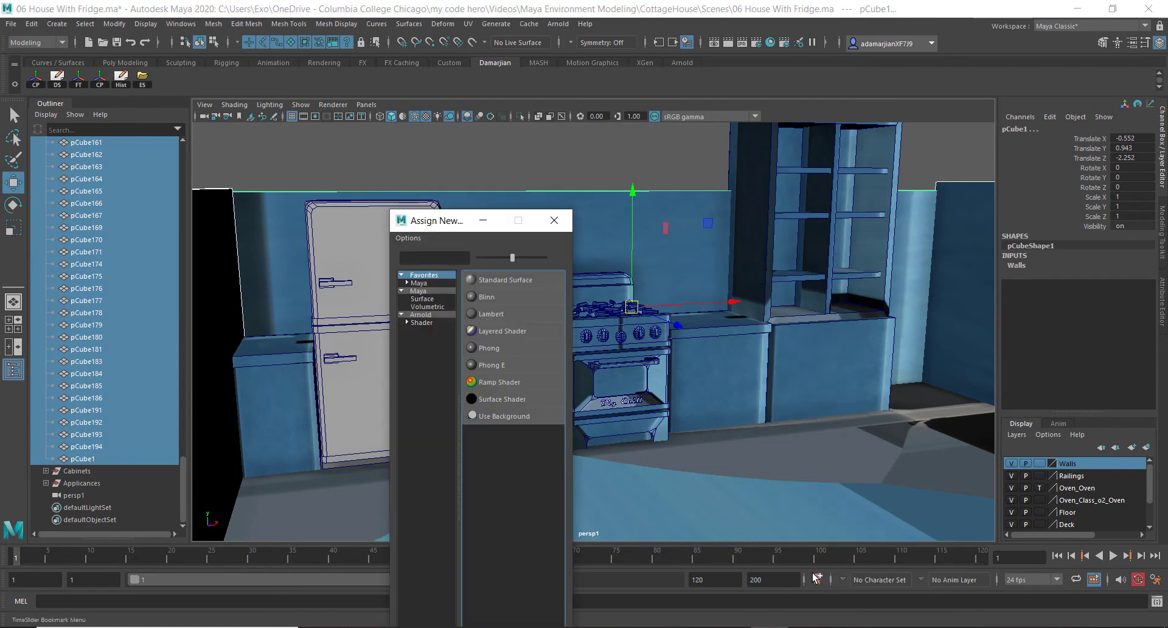
click(505, 316)
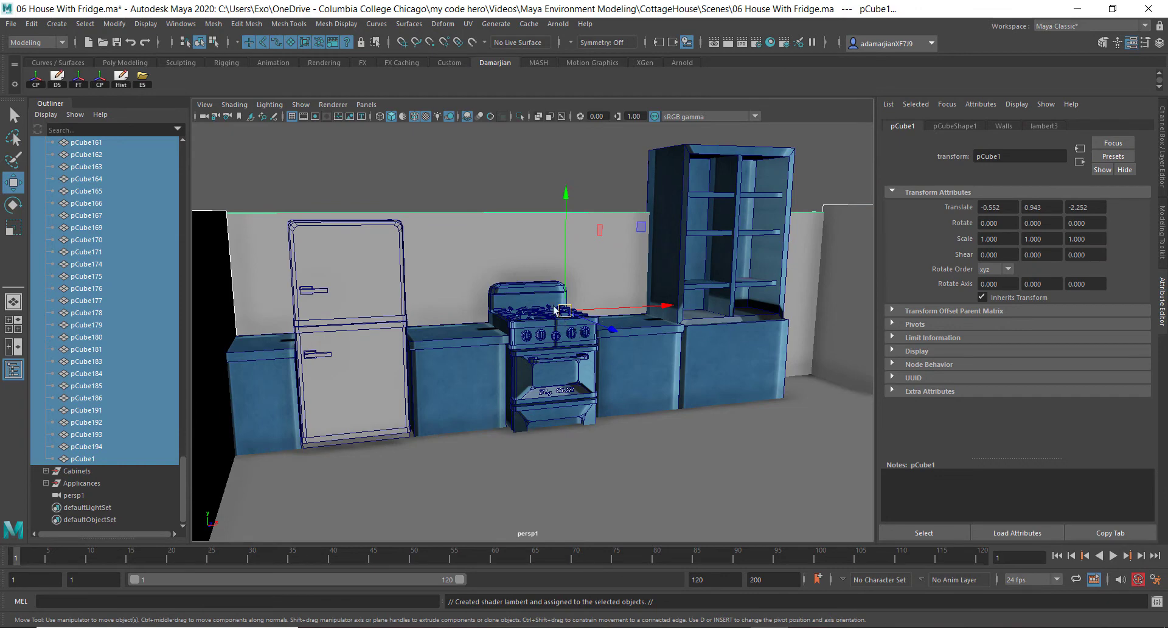
Rename the new Lambert material to GrayBox
alt+drag(528, 243, 549, 252)
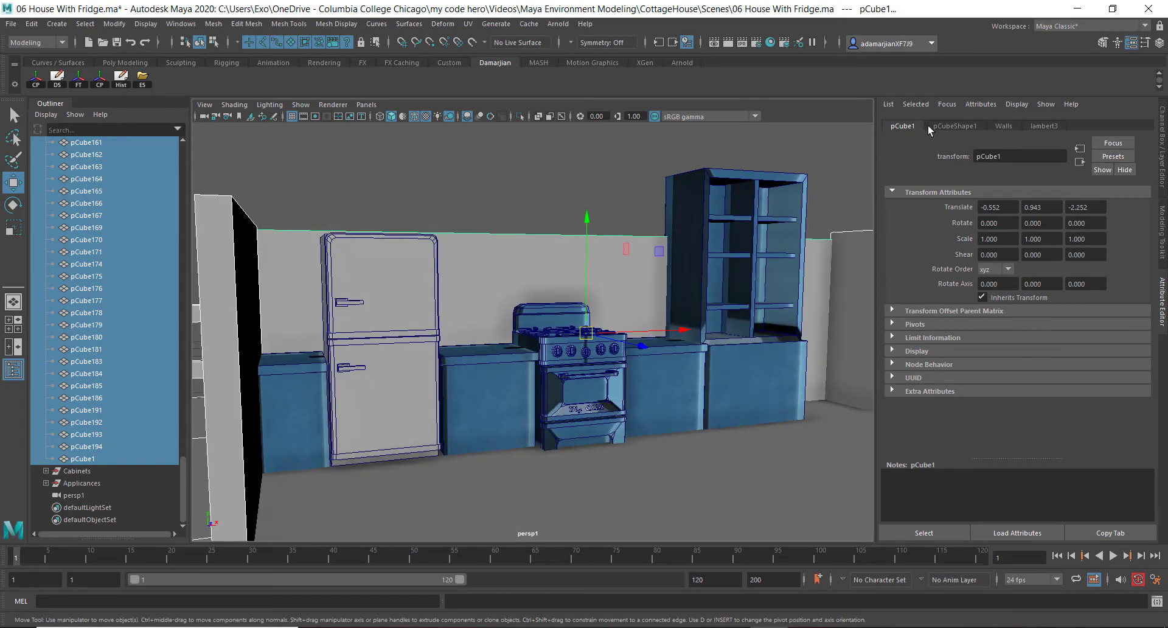
click(1046, 123)
double_click(1040, 155)
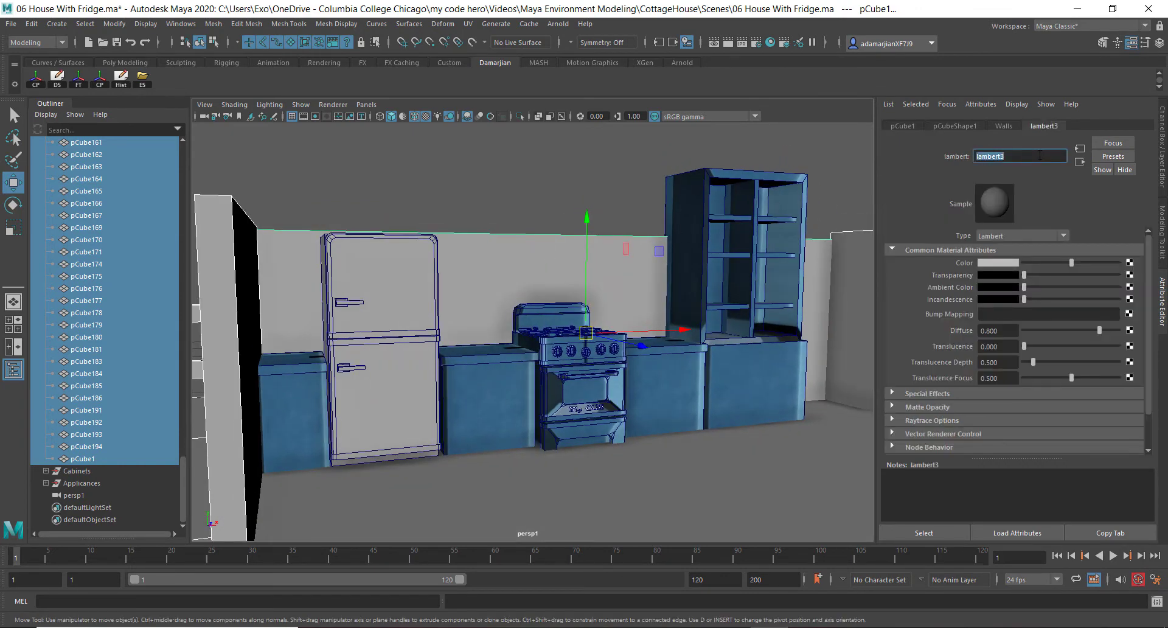
text(GrayBox)
key(Return)
Select the fridge and connect Fridge_M_Fridge_BaseColor.png as a file texture to the M_Fridge material's Color
click(426, 280)
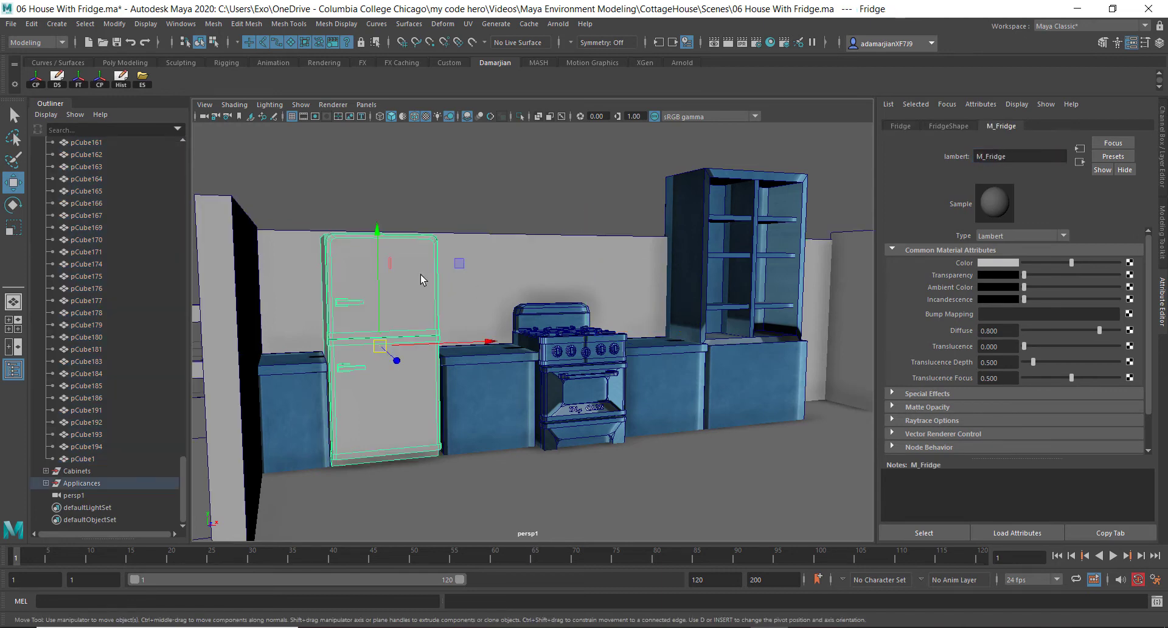
alt+drag(463, 246, 465, 263)
right_drag(464, 263, 451, 557)
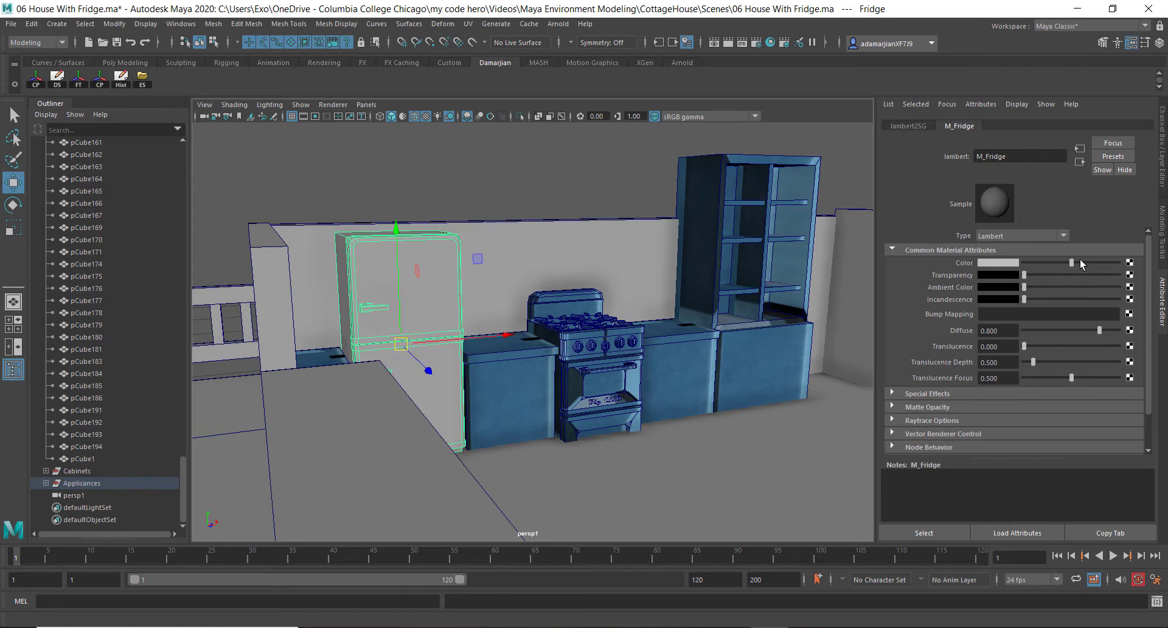
click(1129, 263)
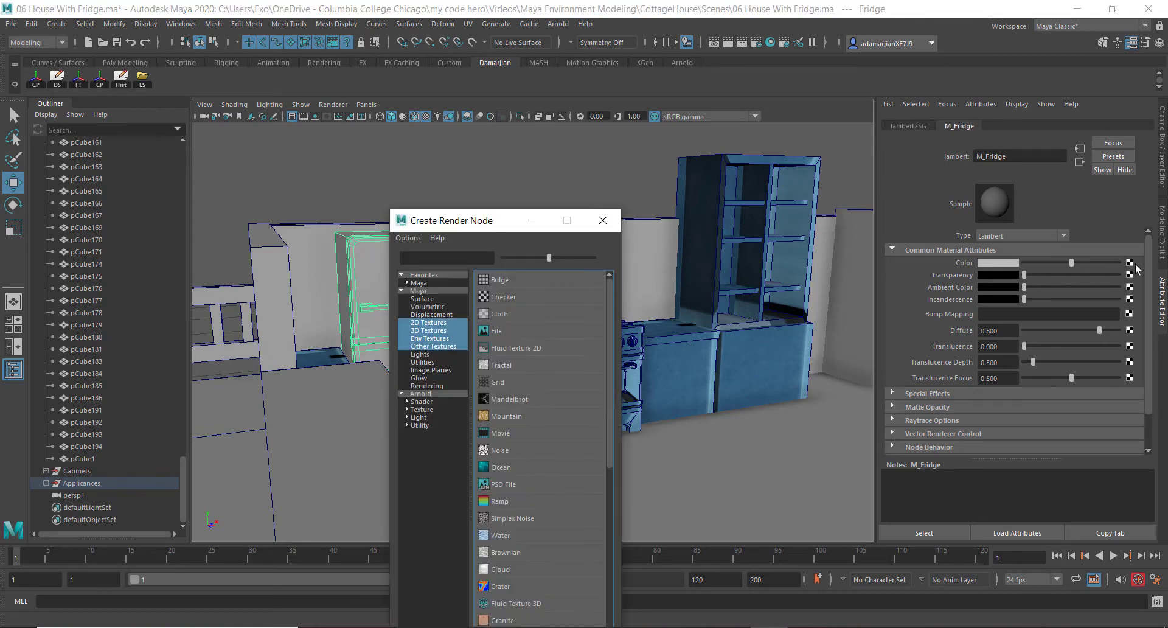
click(516, 332)
click(1131, 295)
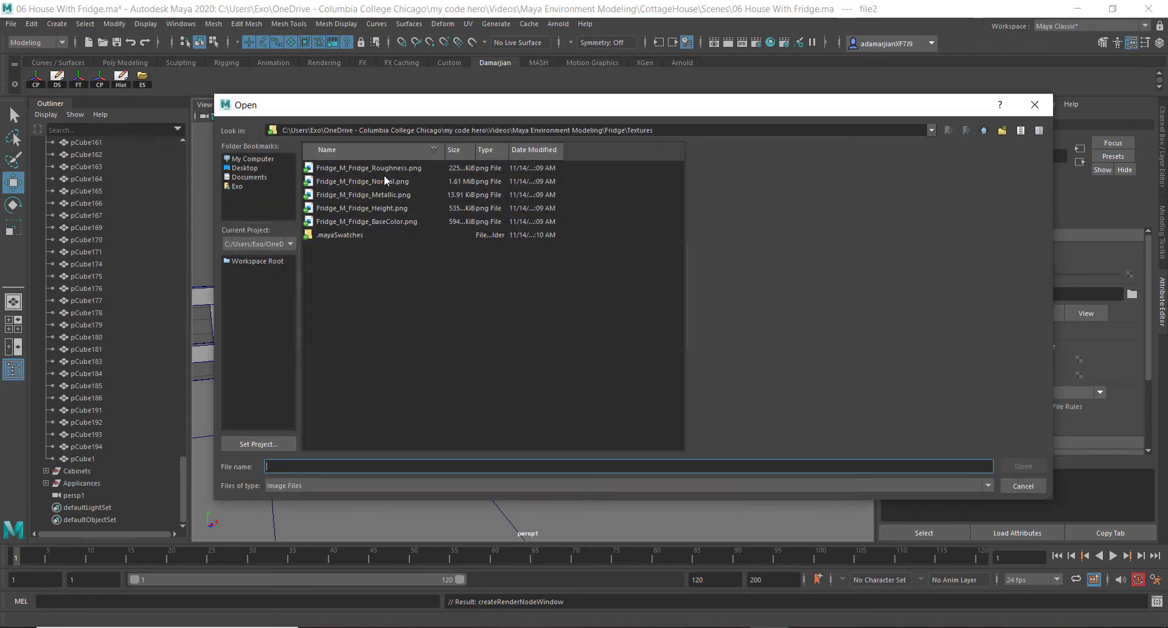
click(381, 221)
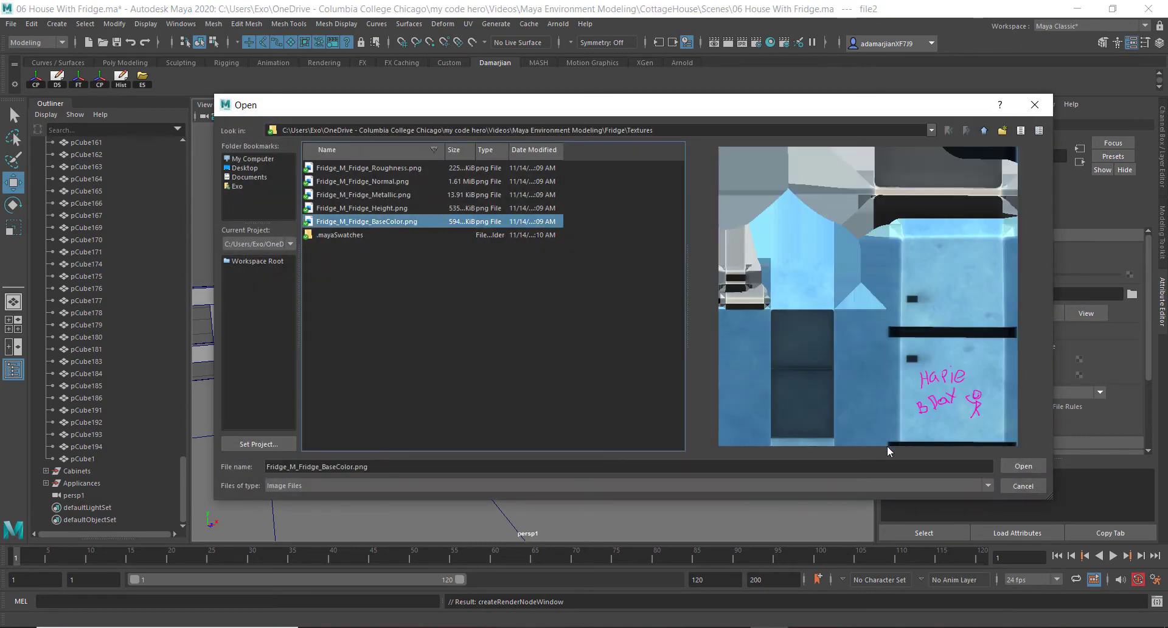
click(1023, 461)
Select the fridge and change the M_Fridge material type to StingrayPBS
alt+drag(450, 331, 358, 295)
scroll(344, 310, up, 8)
alt+middle_drag(331, 325, 541, 291)
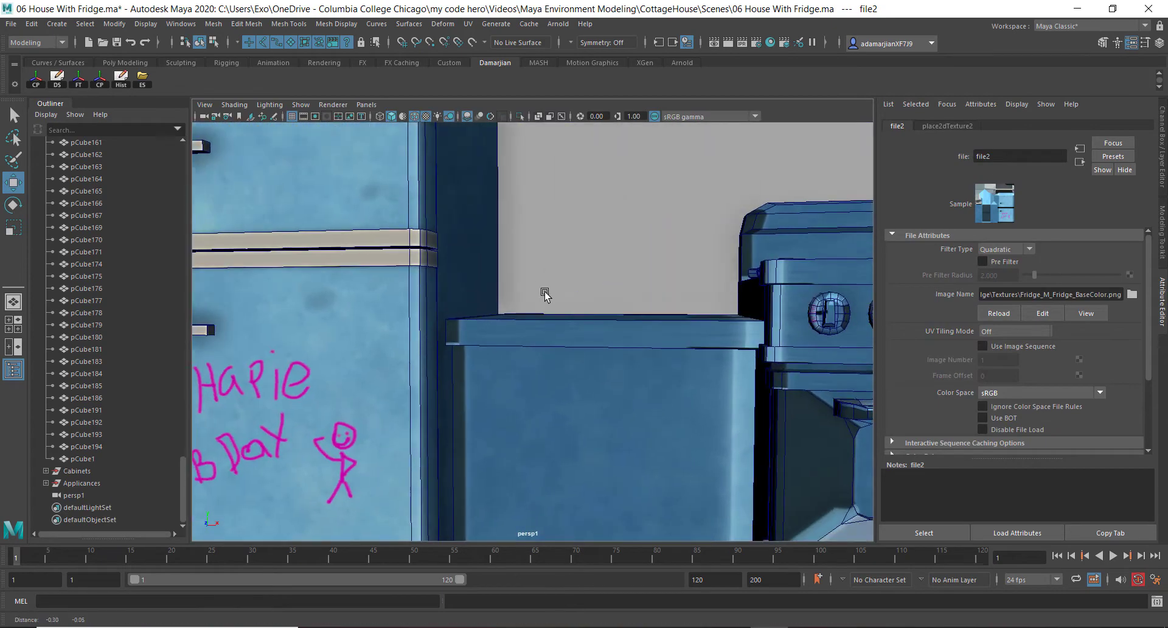
scroll(535, 296, down, 5)
alt+drag(513, 297, 558, 329)
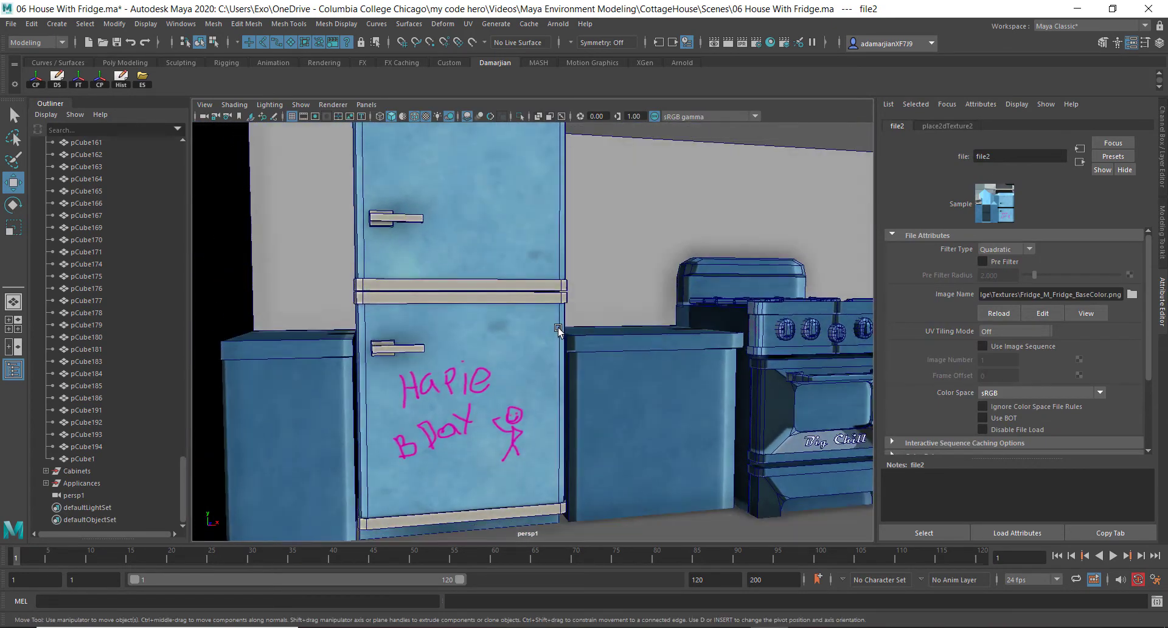
click(519, 235)
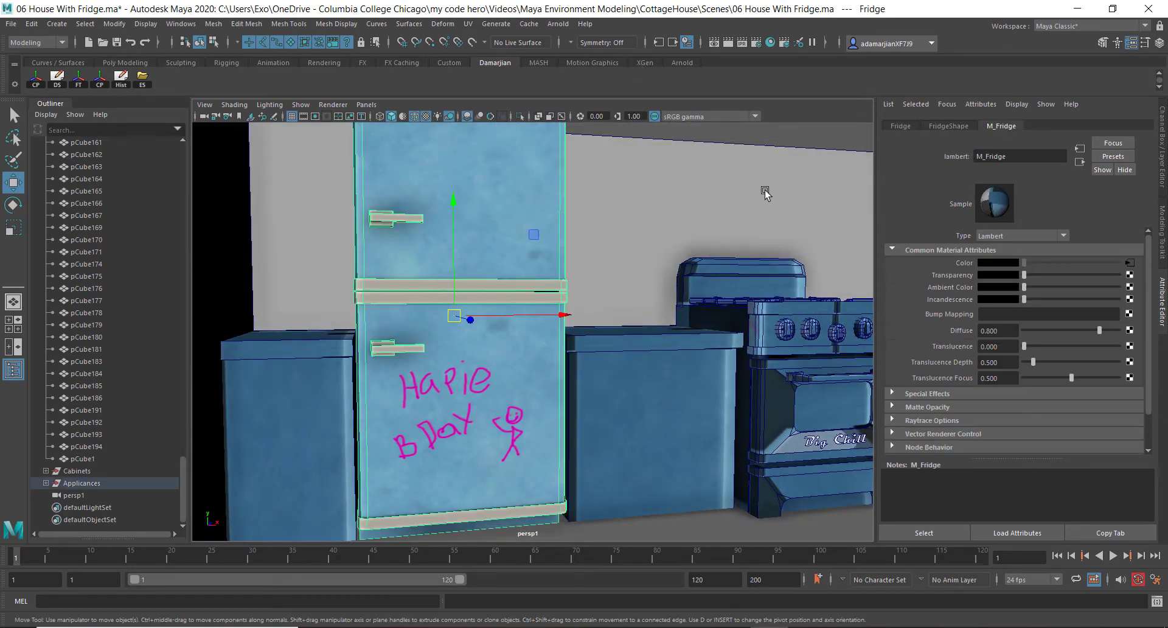
click(1063, 236)
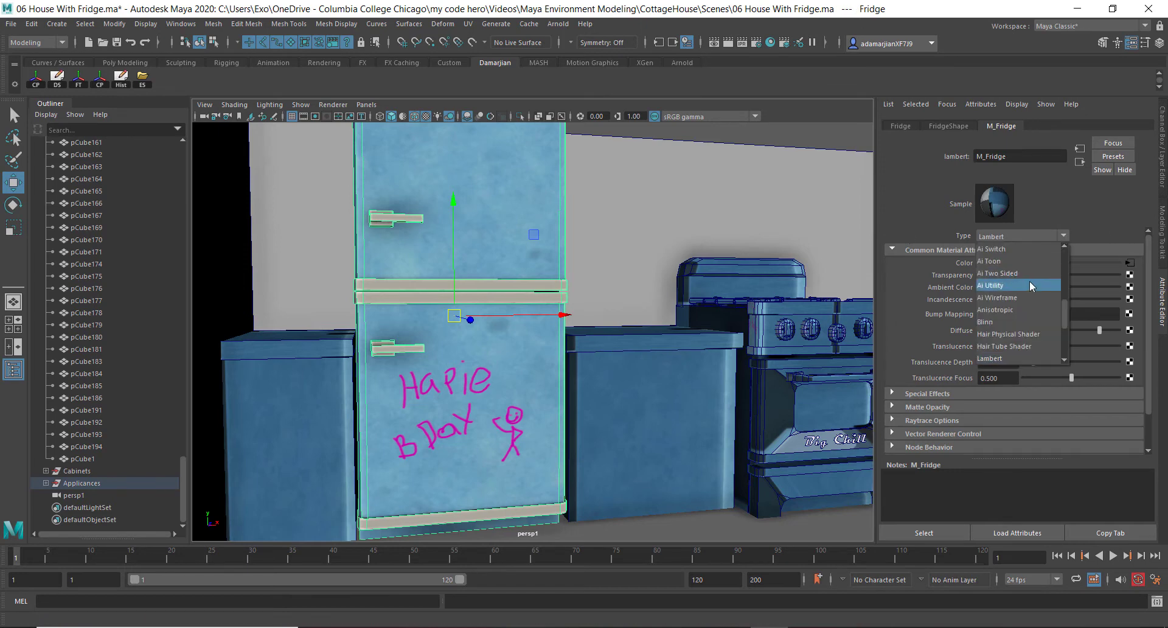
scroll(1031, 285, up, 4)
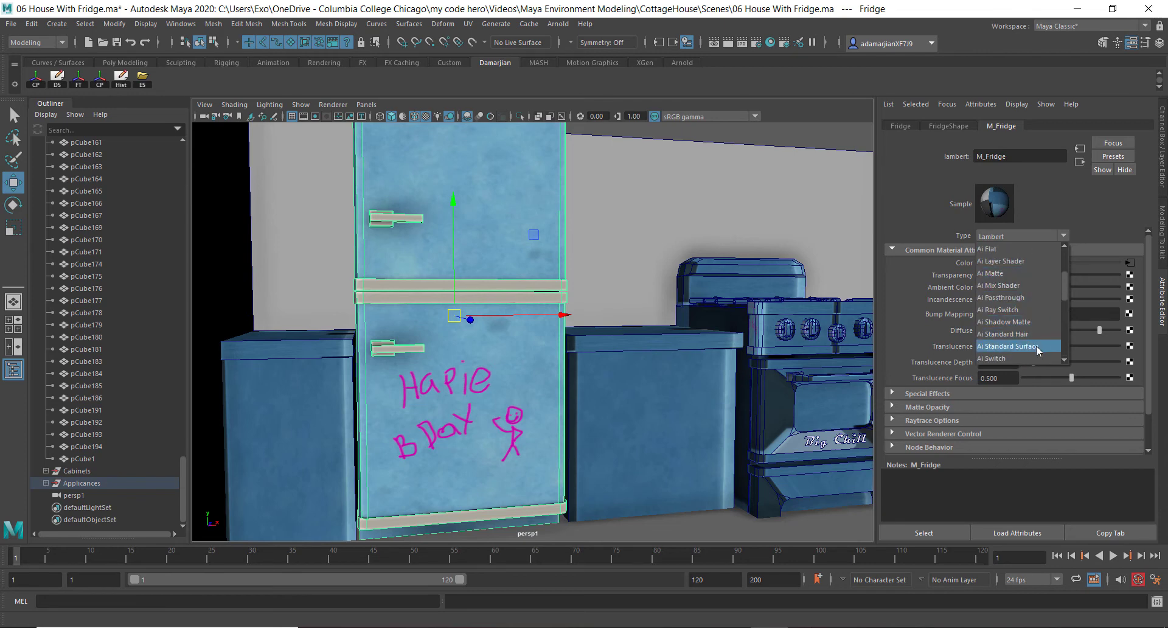
scroll(1035, 345, up, 2)
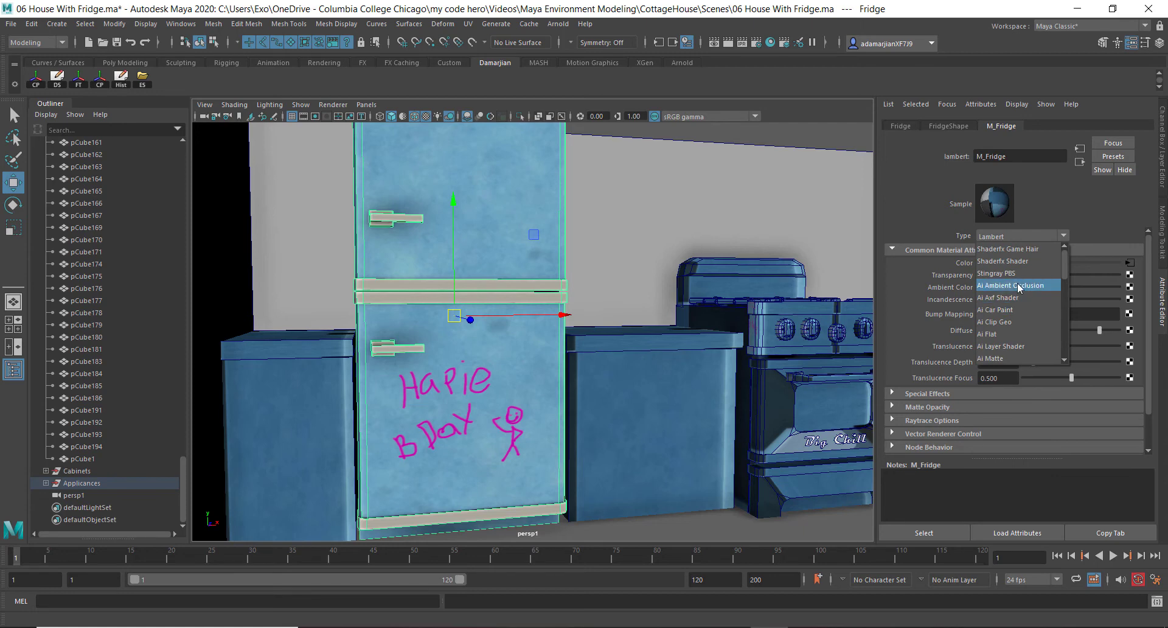
click(1004, 273)
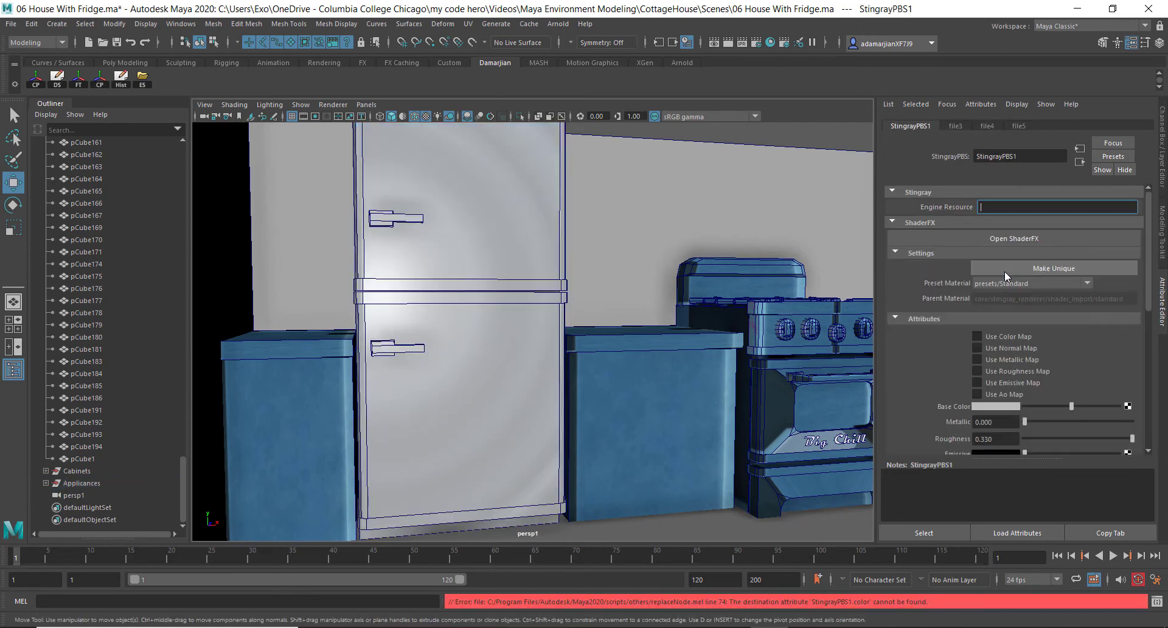
Enable Use Color Map and connect Fridge_M_Fridge_BaseColor.png as a file texture to the Base Color
click(1006, 337)
scroll(955, 352, down, 1)
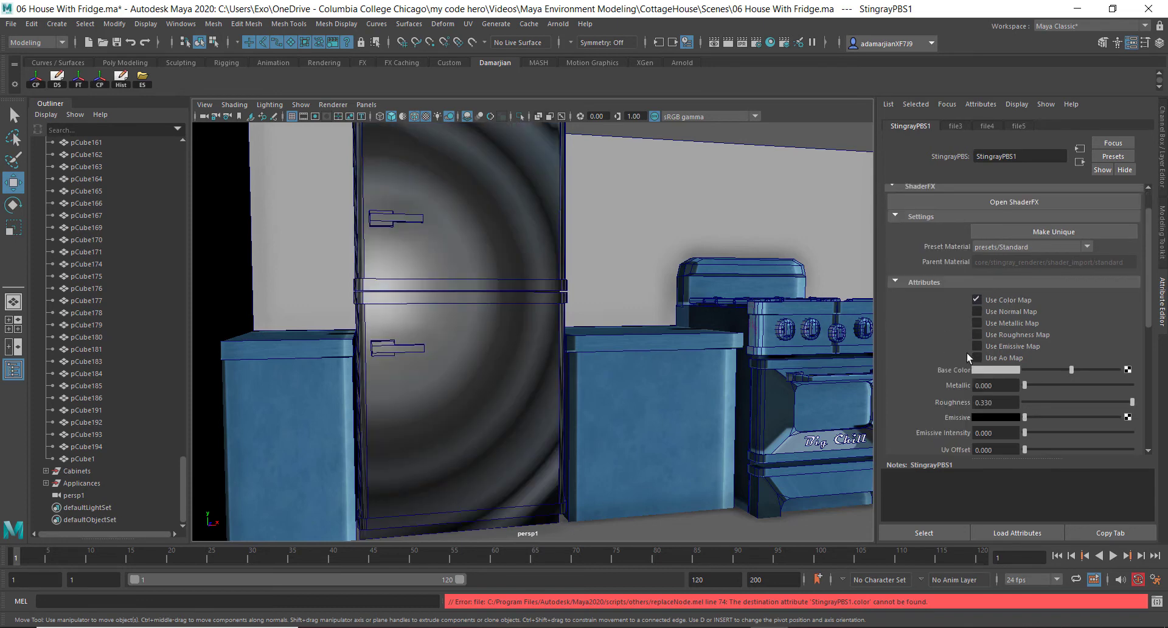
click(1130, 369)
click(581, 327)
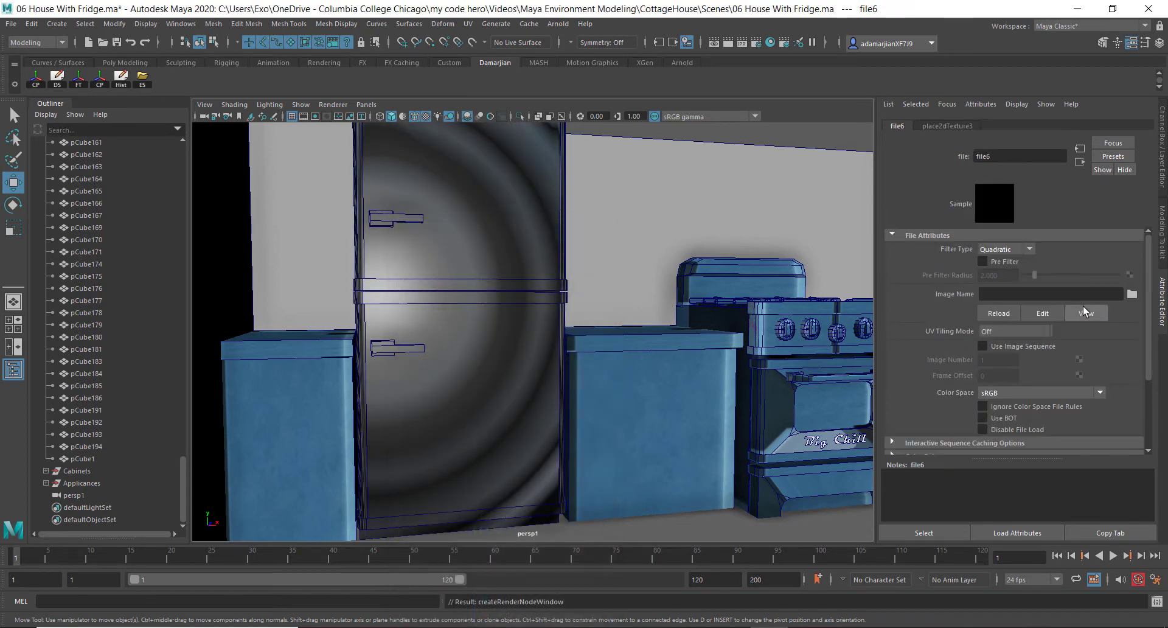
click(1132, 294)
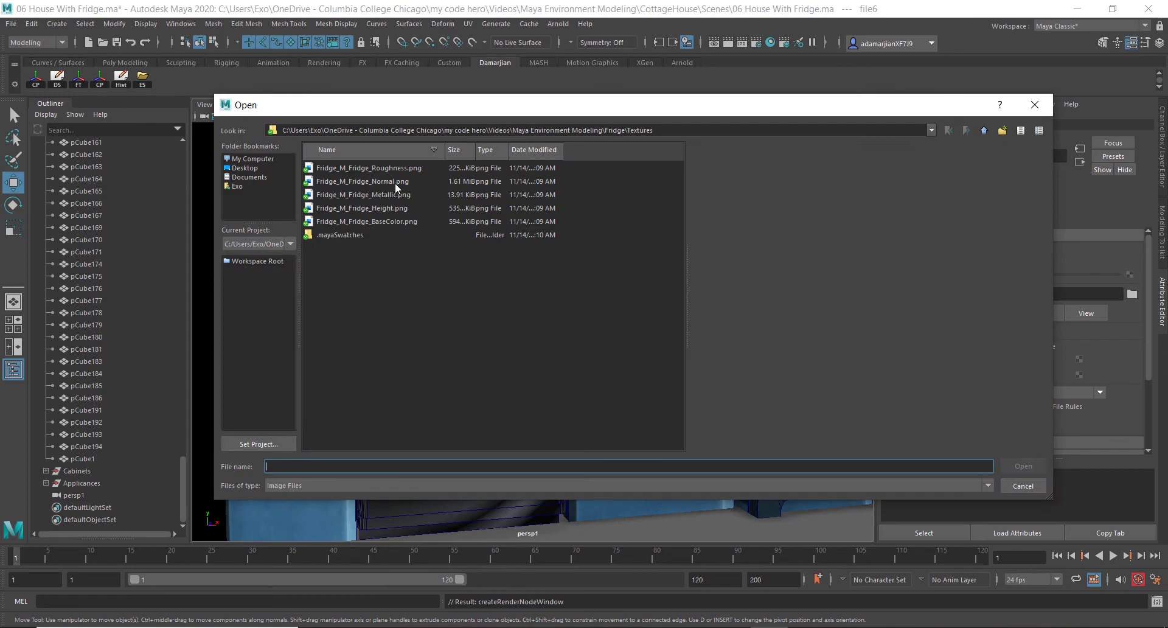
double_click(394, 220)
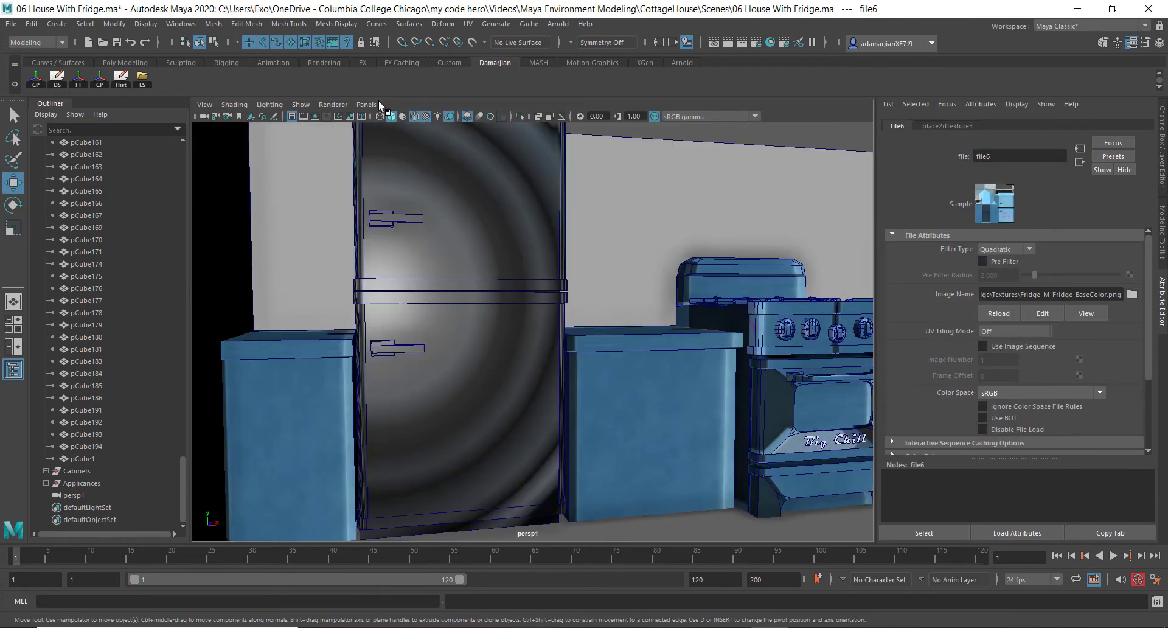
Switch the viewport renderer to Arnold
click(332, 105)
click(322, 137)
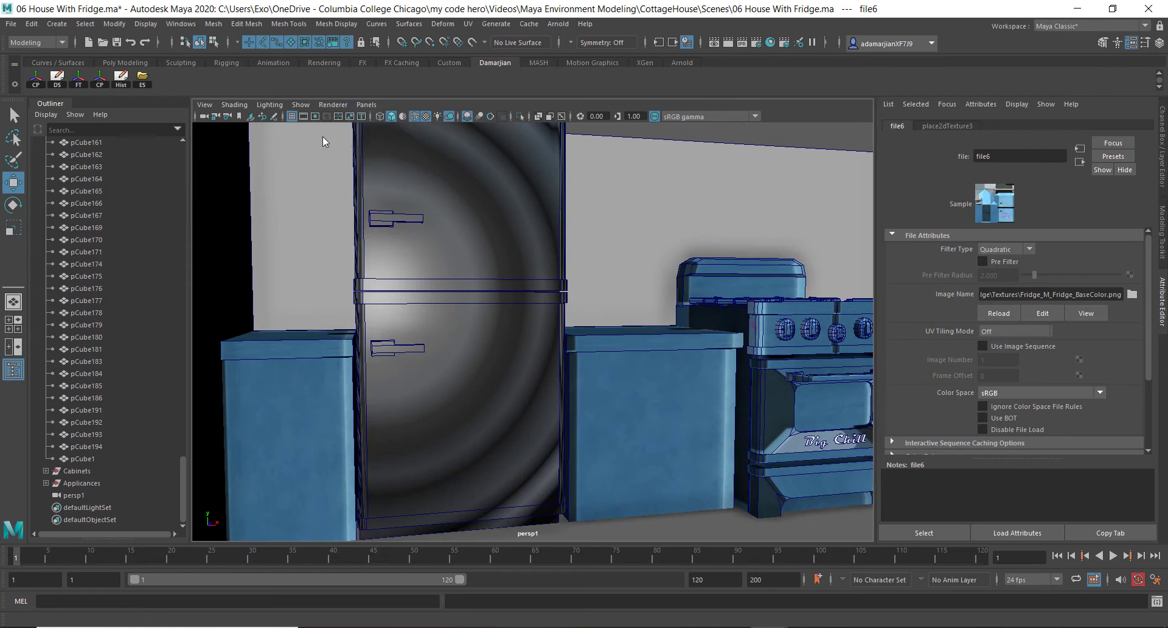
click(453, 277)
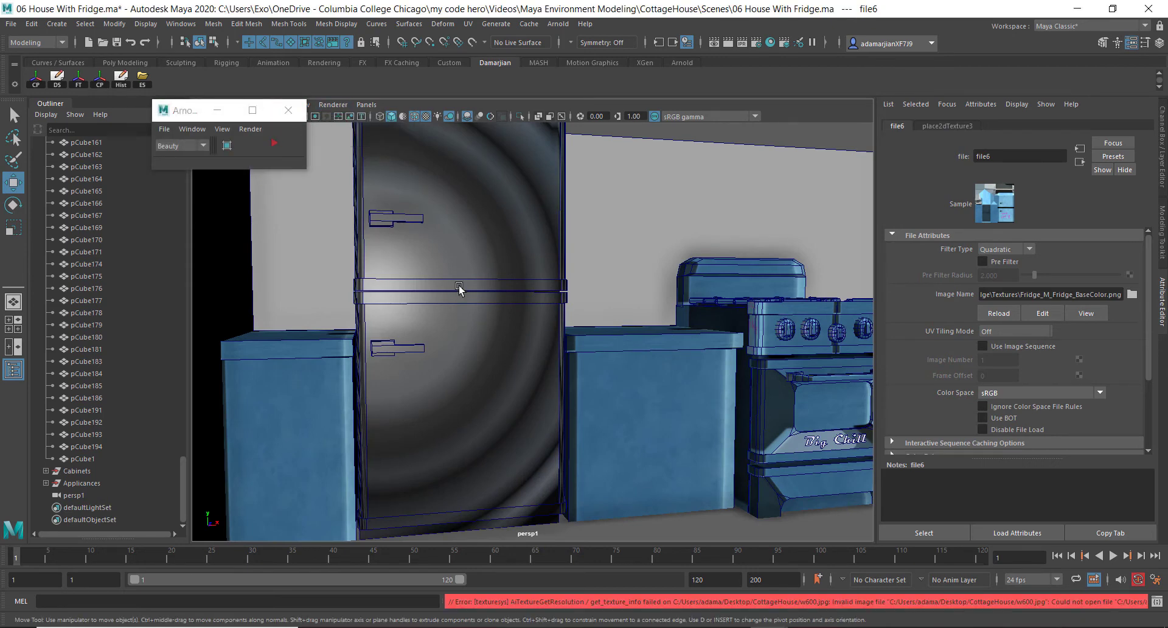
Examine the fridge material's texture slots and the file node connected to its Base Color
right_drag(503, 239, 510, 536)
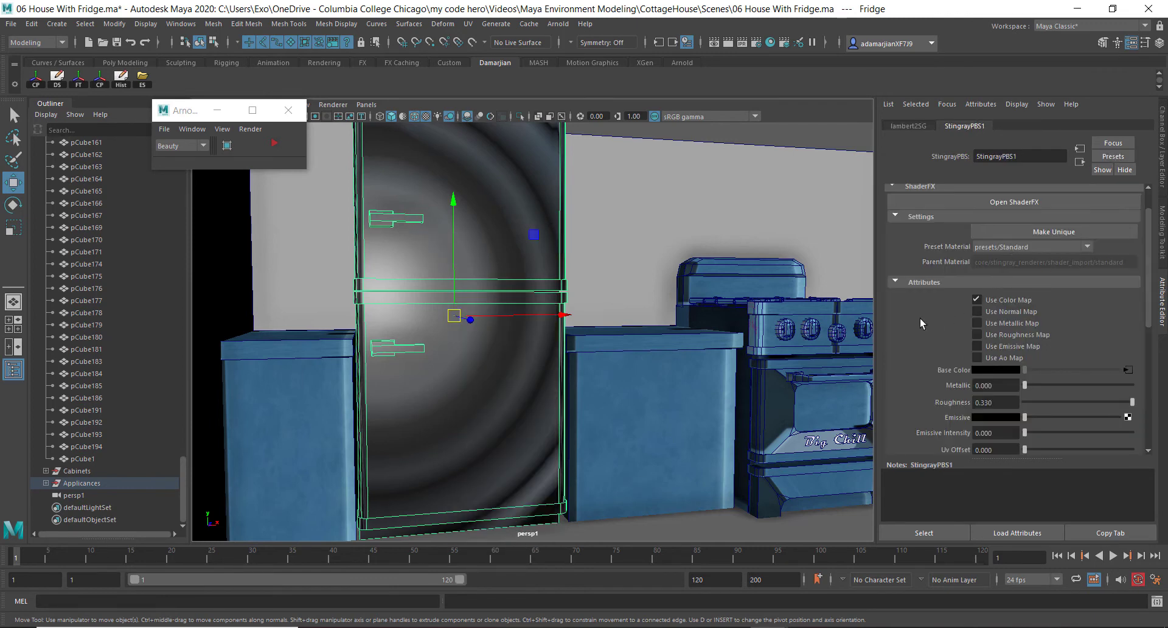
scroll(920, 318, down, 1)
scroll(963, 359, down, 3)
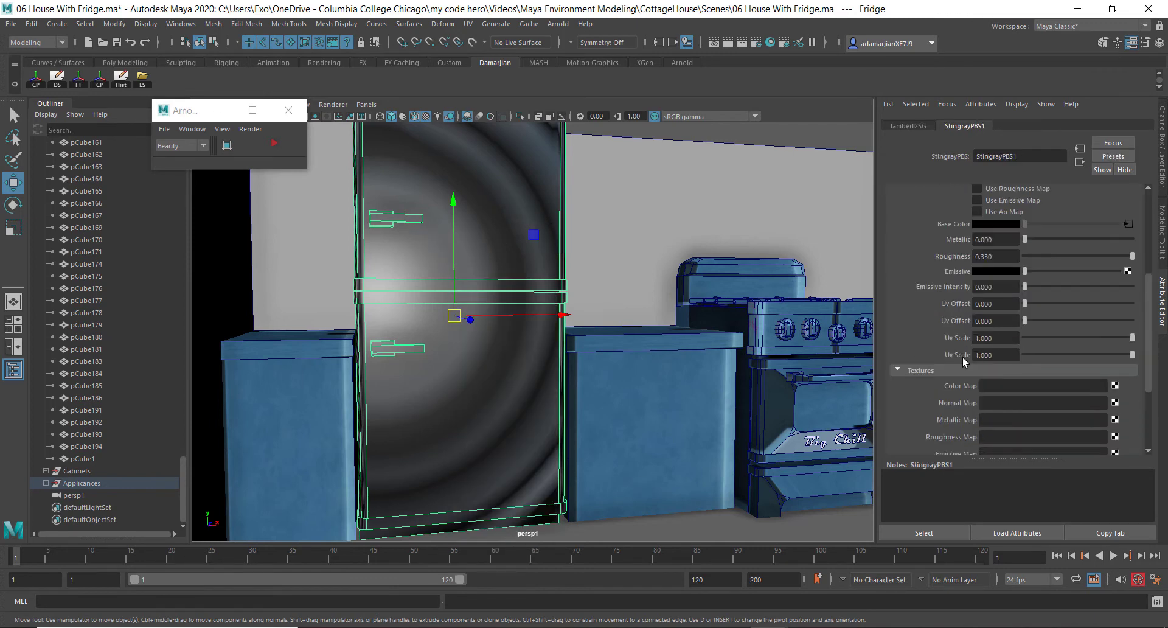
scroll(1140, 336, up, 3)
click(1128, 333)
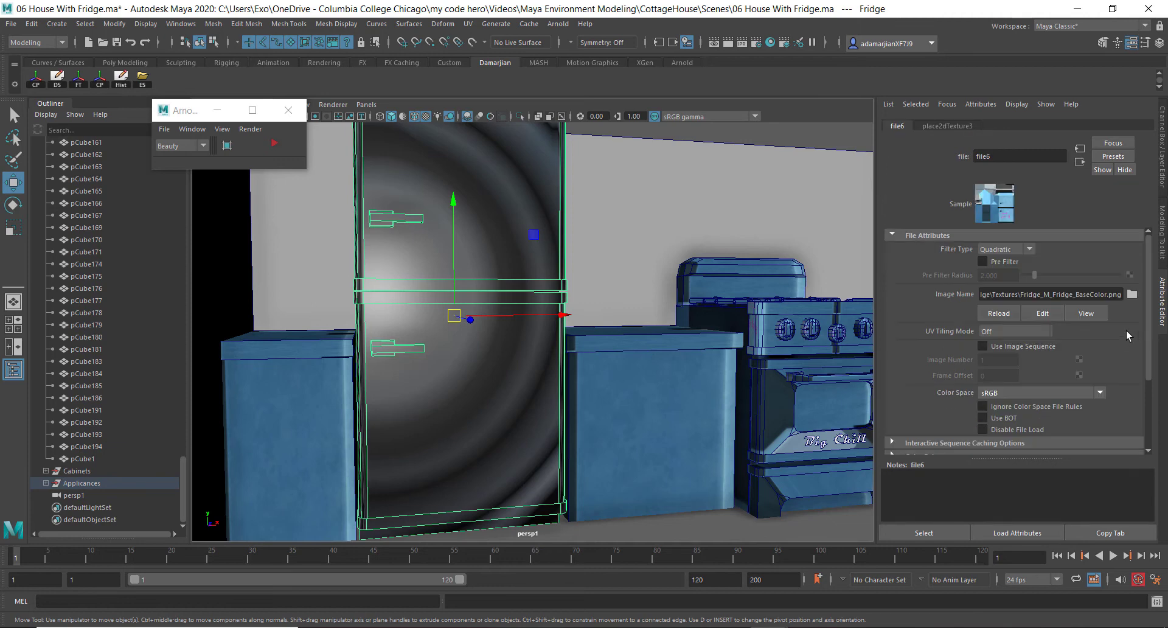
click(939, 125)
click(1082, 163)
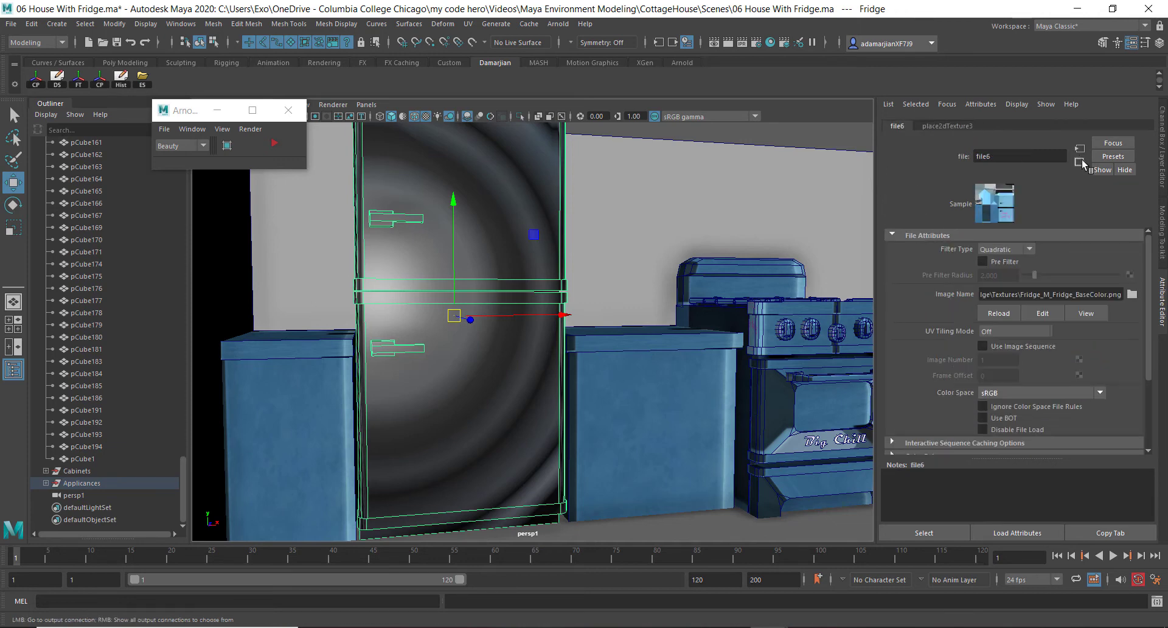
click(1081, 162)
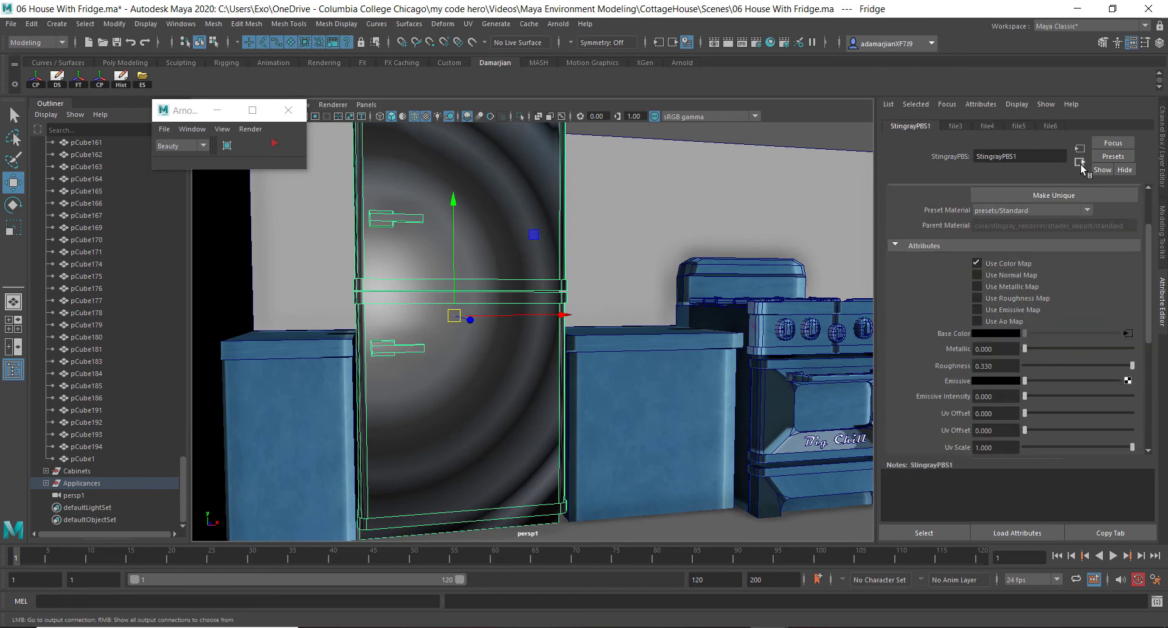
Break the file texture connection on the StingrayPBS1 Base Color
right_click(972, 334)
click(978, 366)
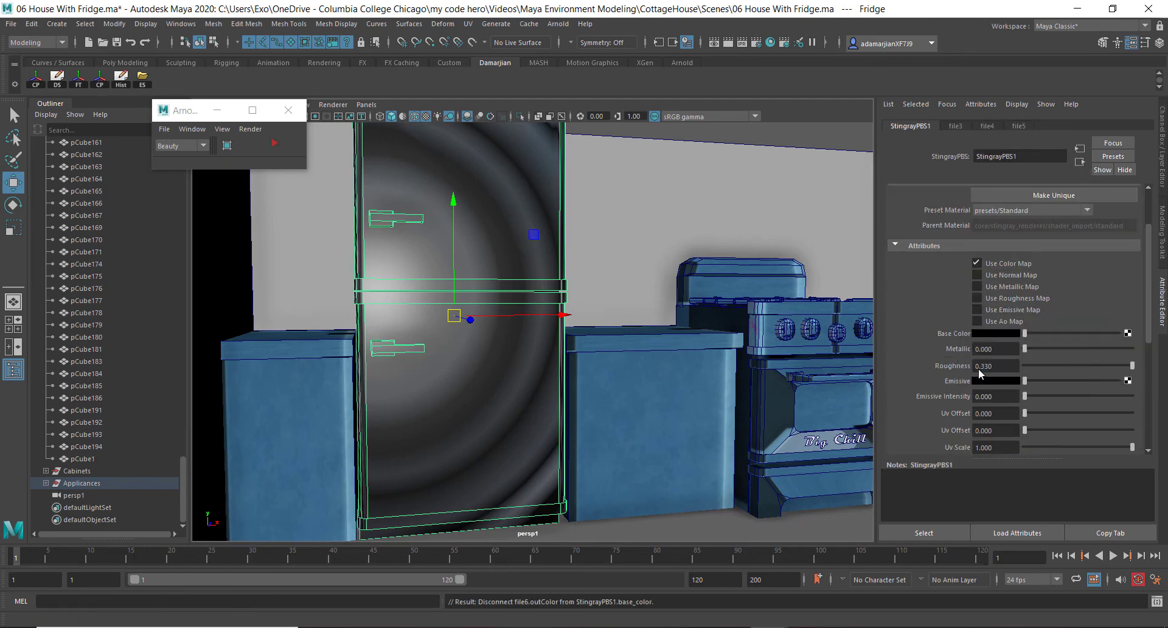
Connect Fridge_M_Fridge_BaseColor.png as a new file texture to the material's Color Map slot
scroll(925, 388, down, 3)
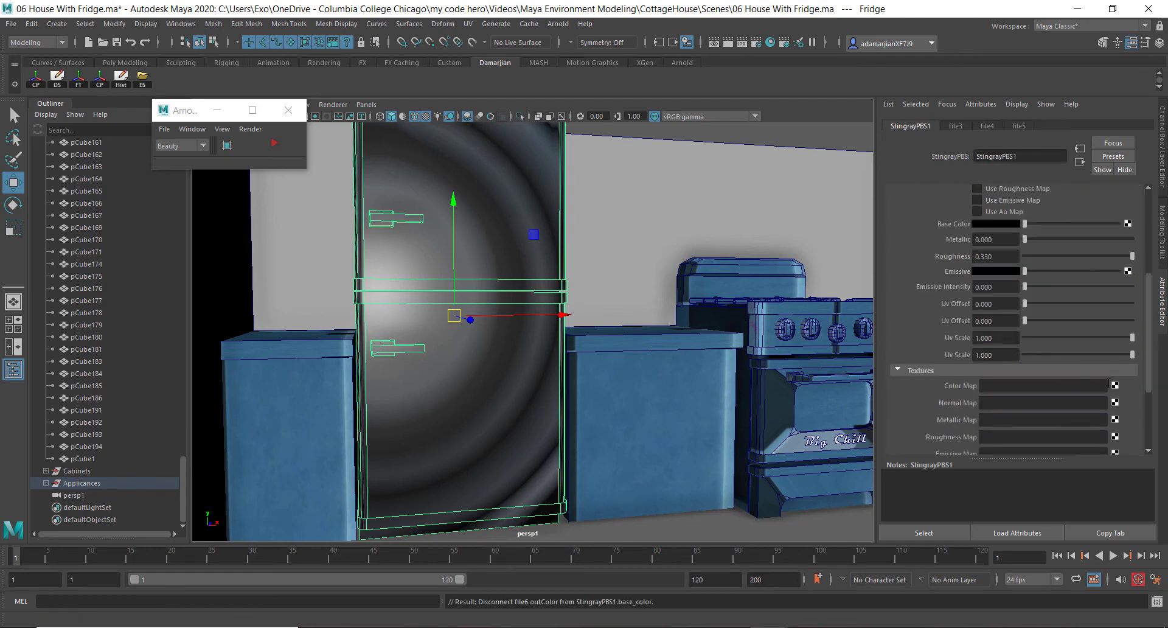
click(1117, 384)
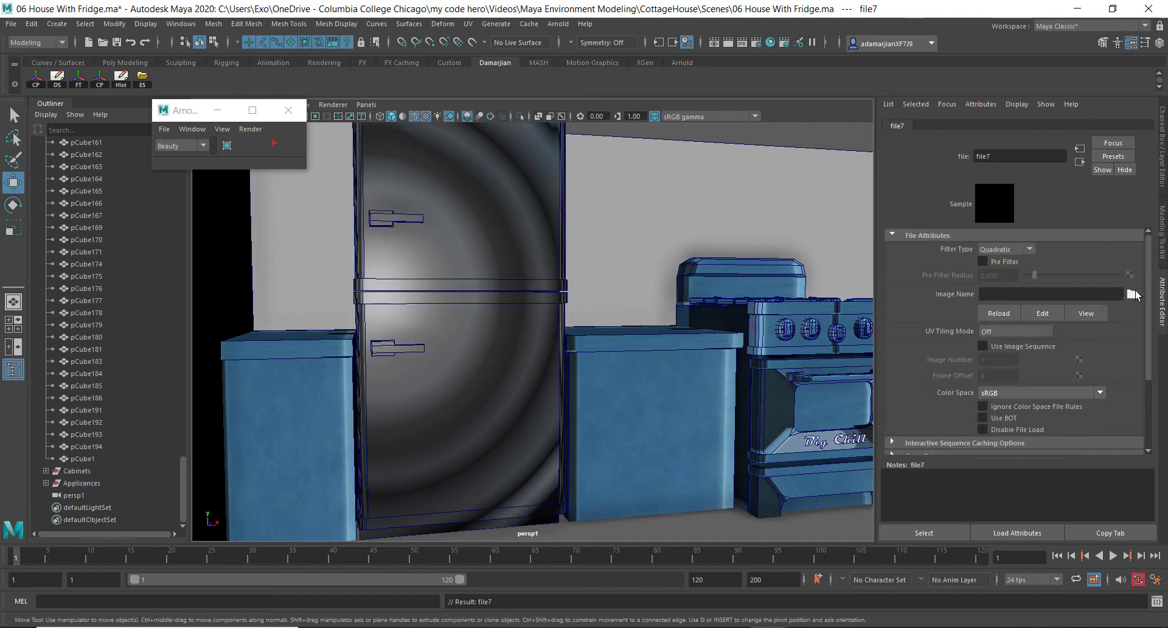
click(1132, 294)
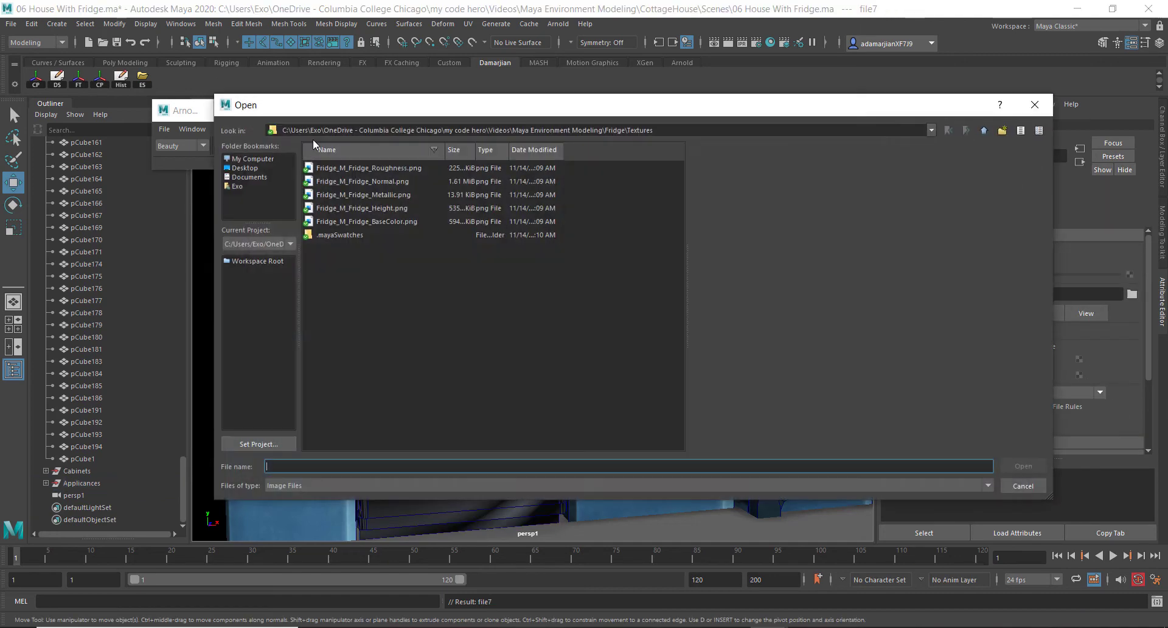
double_click(385, 220)
alt+drag(410, 296, 494, 268)
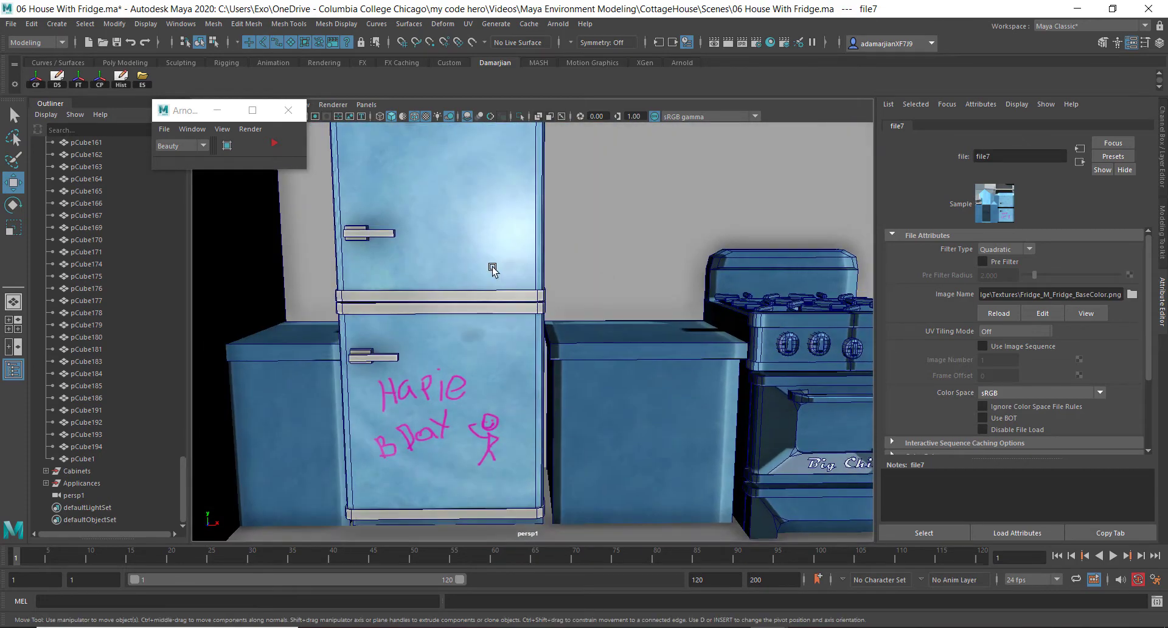
Select the fridge and connect Fridge_M_Fridge_Normal.png as a file texture to the Normal Map slot
click(493, 270)
right_drag(493, 269, 499, 567)
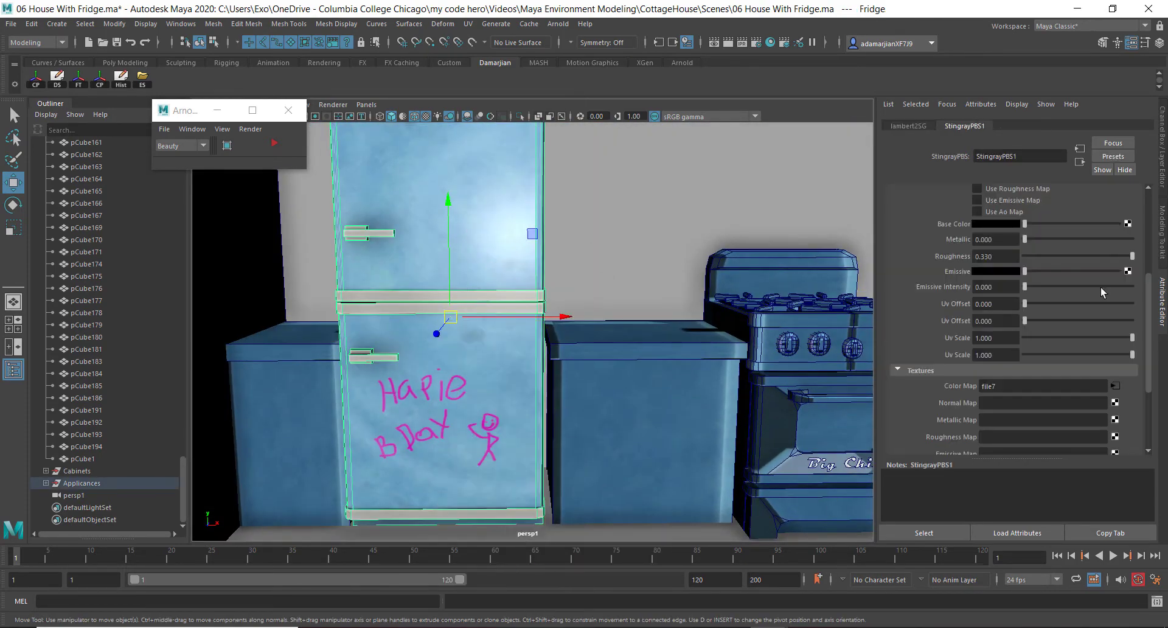
scroll(914, 381, down, 1)
click(1114, 367)
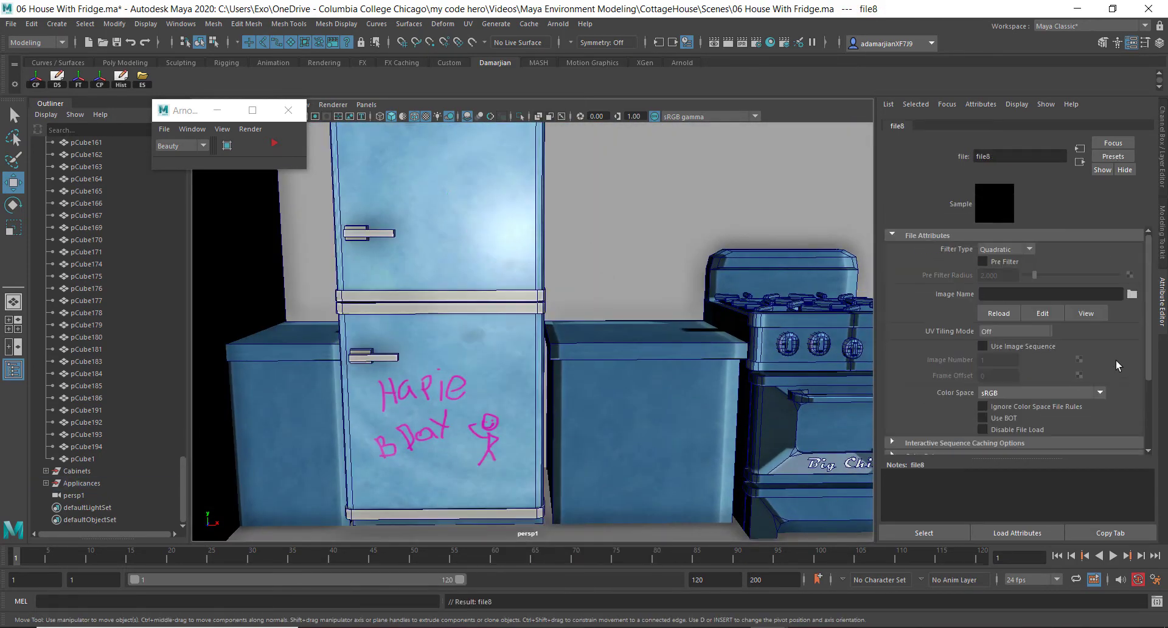
click(1132, 294)
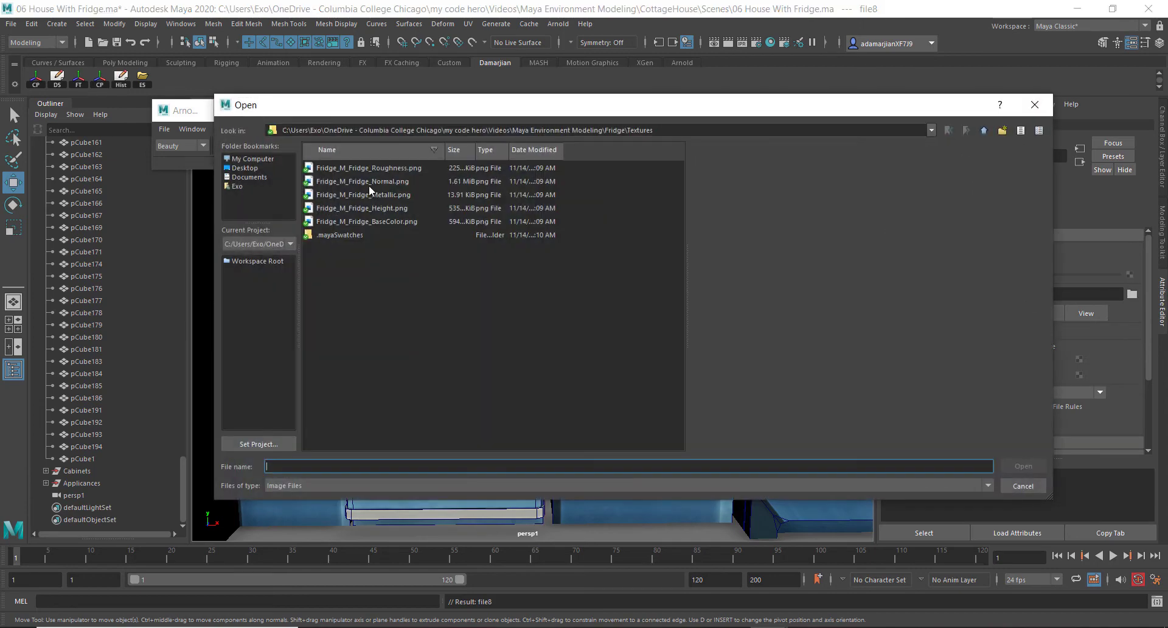
double_click(370, 182)
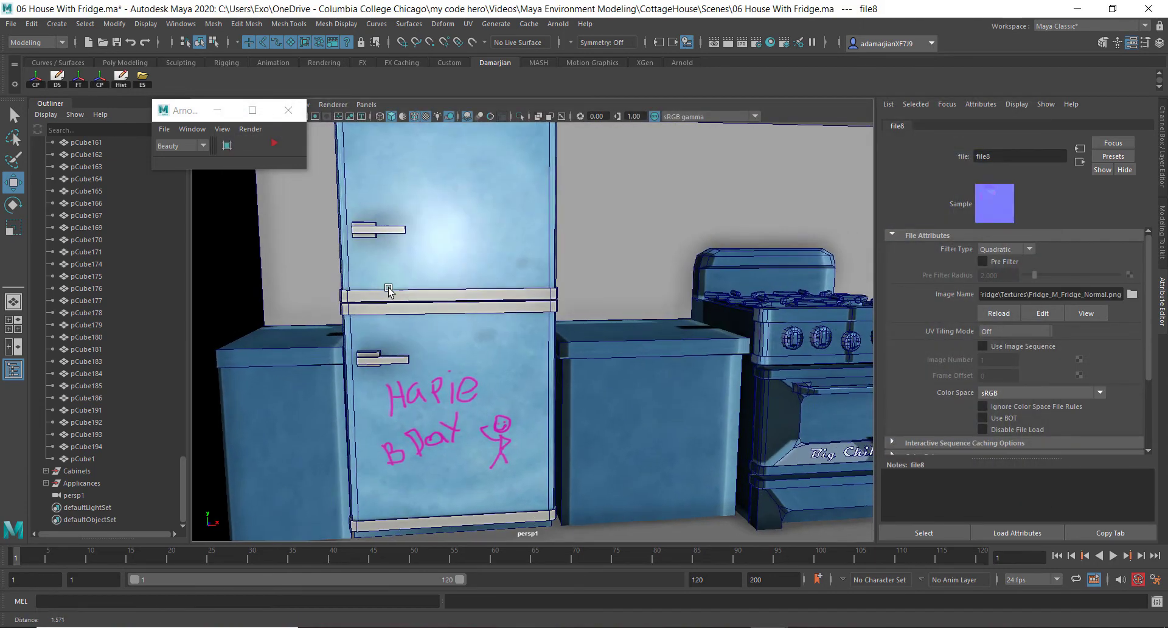
scroll(388, 291, up, 8)
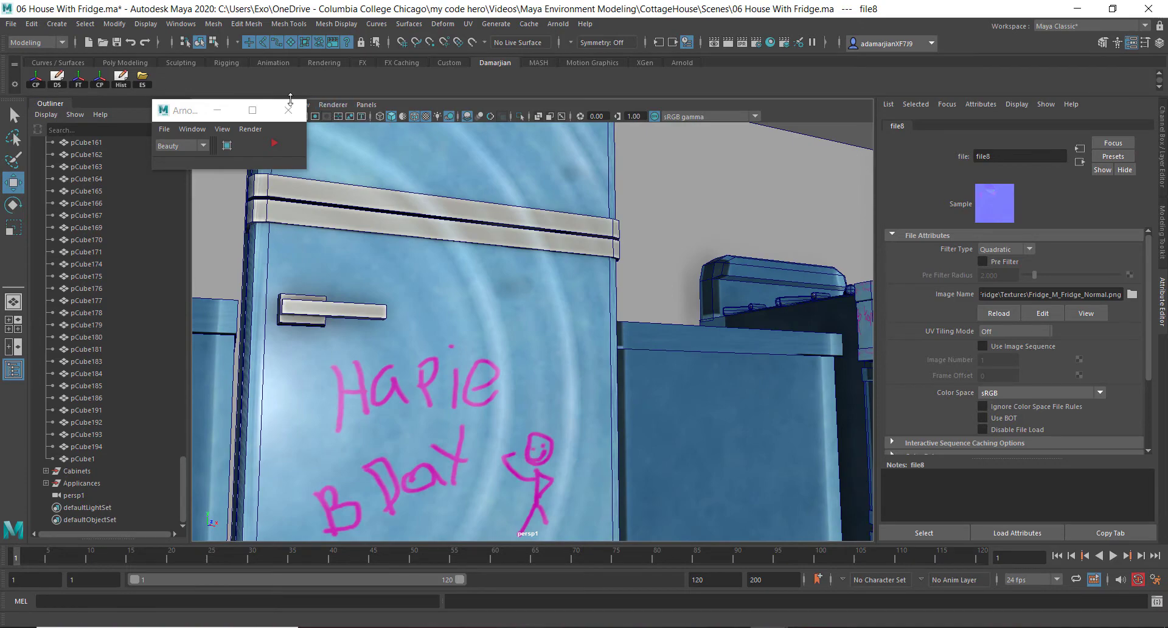
Close the Arnold render window and reload all textures from the Hardware Renderer 2.0 settings
click(289, 110)
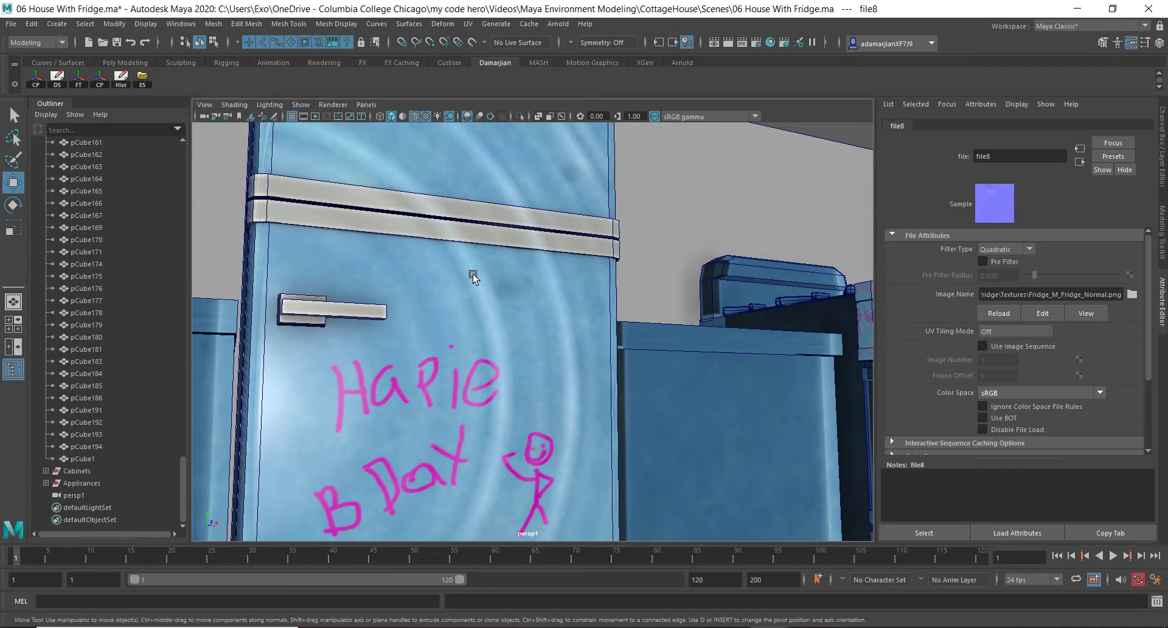
mouse_move(334, 238)
alt+mouse_down()
mouse_move(314, 240)
mouse_move(330, 254)
mouse_move(323, 238)
alt+mouse_up()
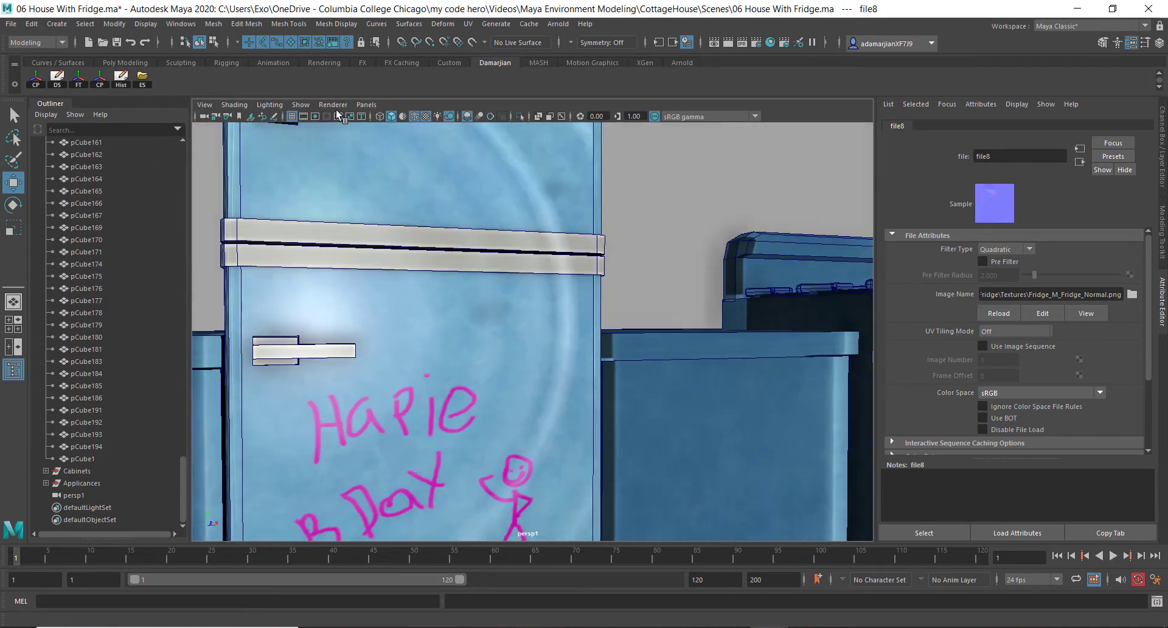
click(333, 104)
click(388, 122)
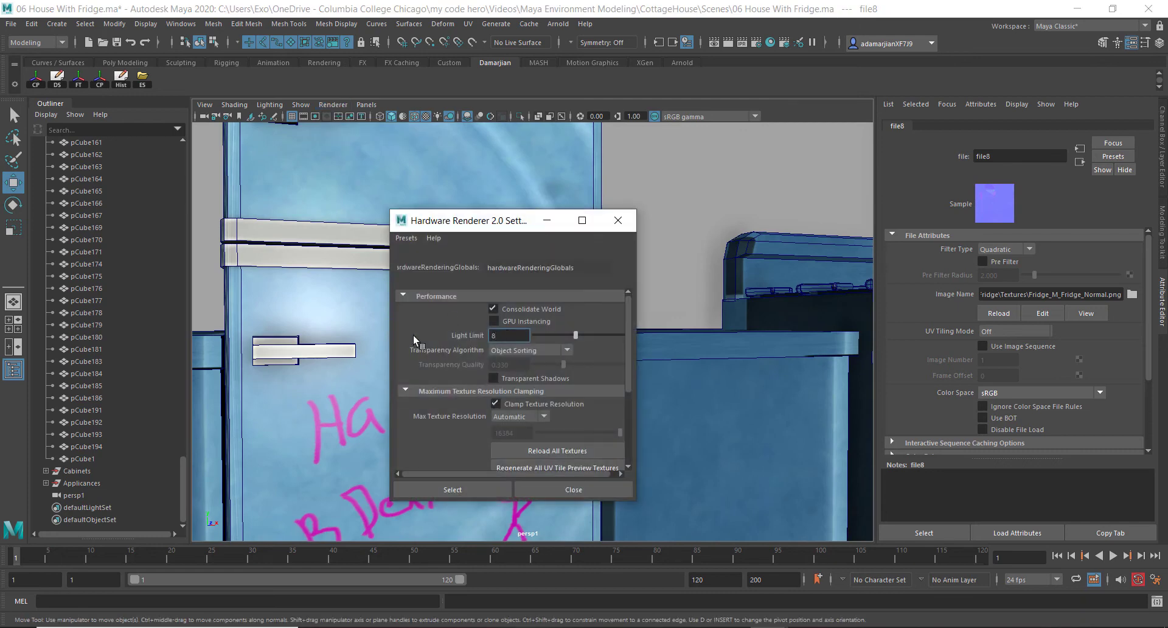
scroll(418, 385, down, 3)
click(576, 342)
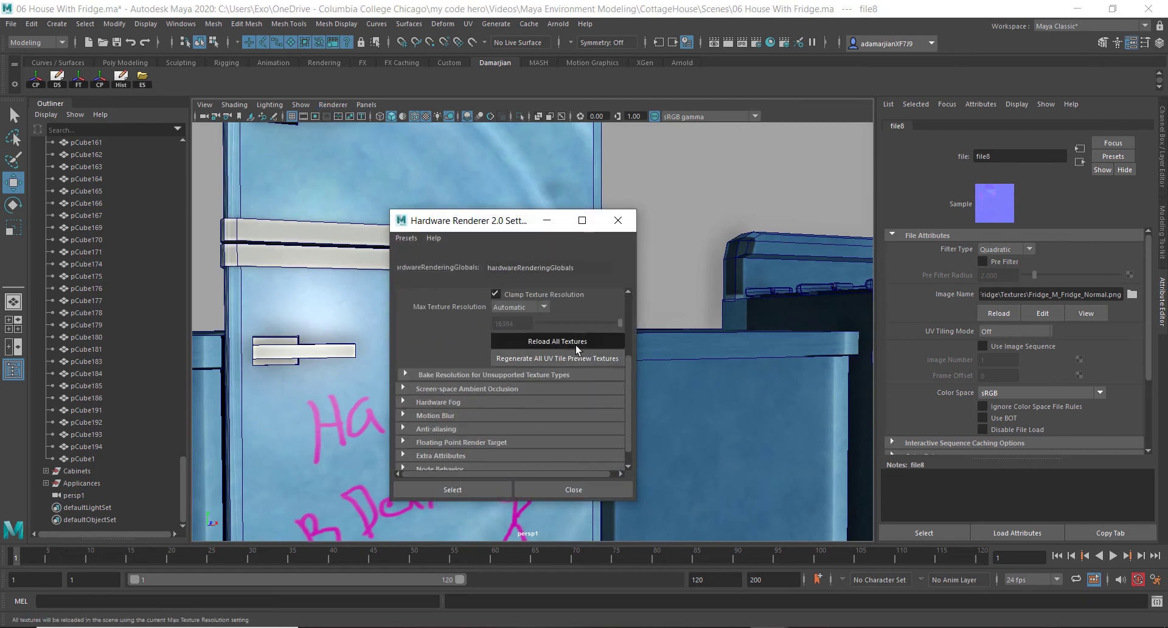
scroll(457, 403, down, 1)
scroll(465, 360, up, 7)
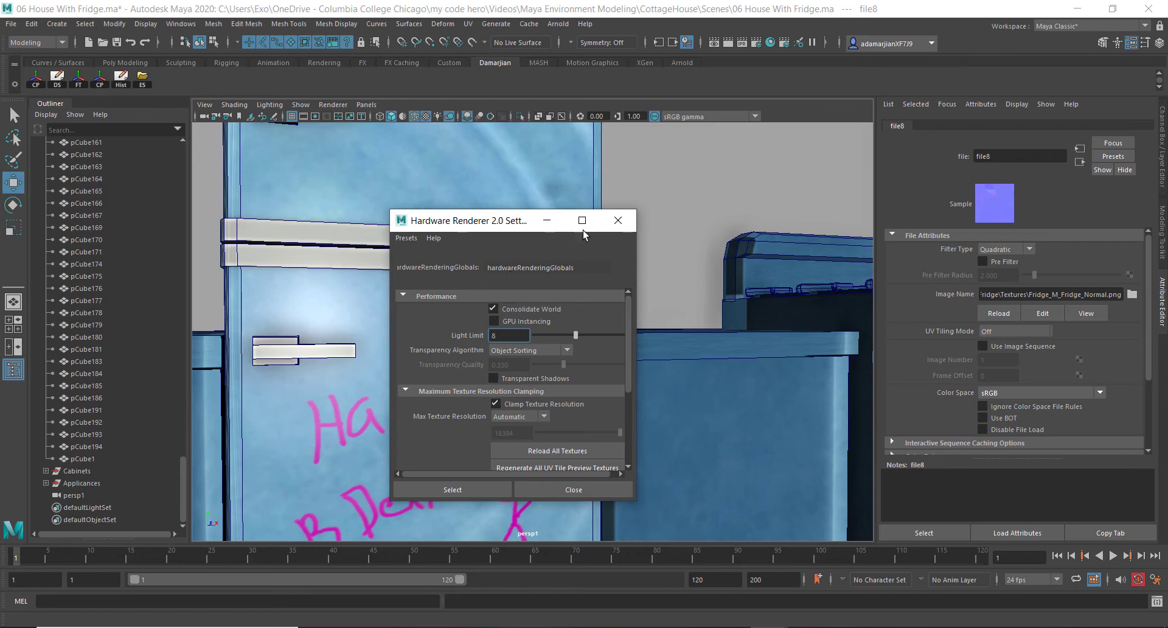
click(618, 220)
Select the fridge and enable Use Normal Map and Use Metallic Map on the StingrayPBS1 material
click(529, 197)
right_drag(529, 197, 527, 494)
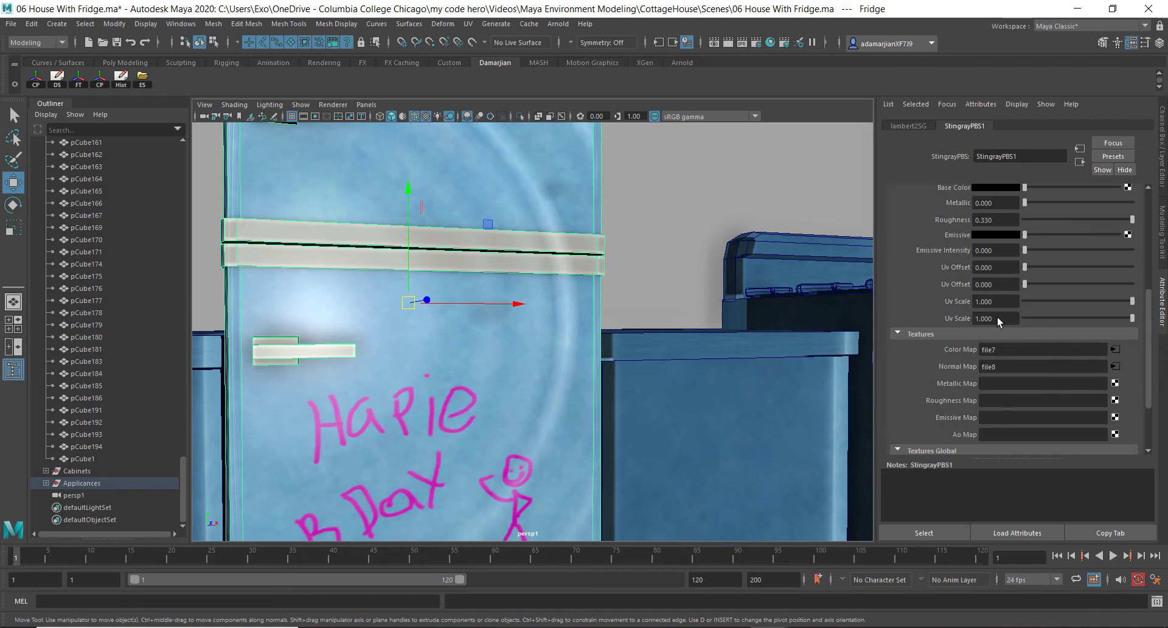
scroll(998, 316, up, 5)
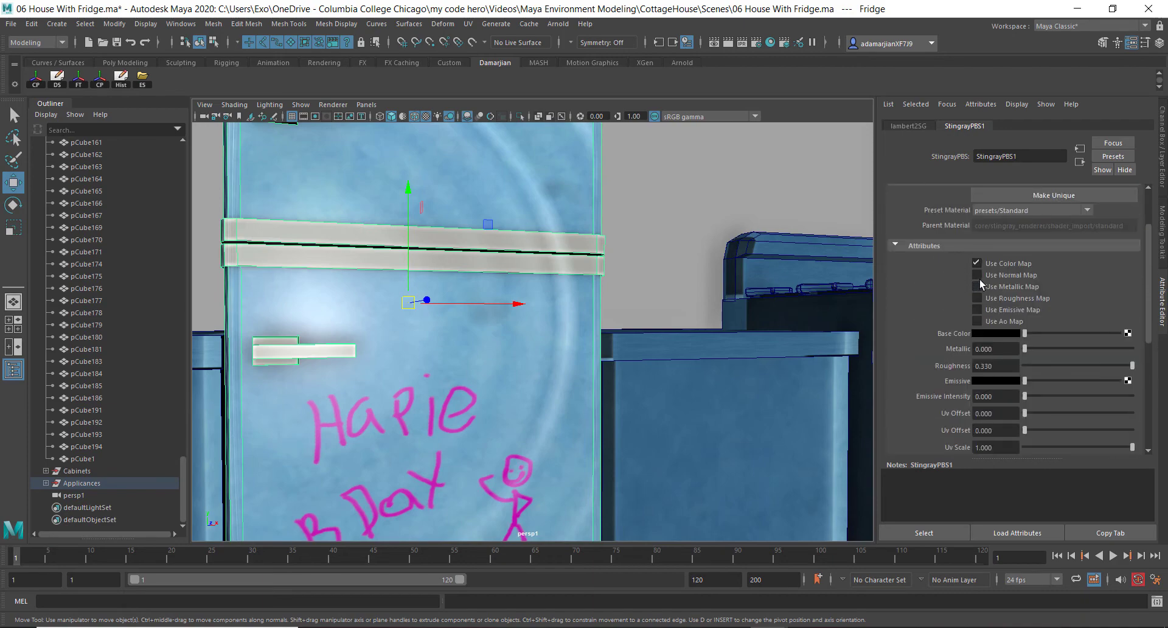
click(977, 275)
mouse_move(487, 326)
alt+mouse_down()
mouse_move(443, 323)
mouse_move(478, 308)
mouse_move(834, 334)
alt+mouse_up()
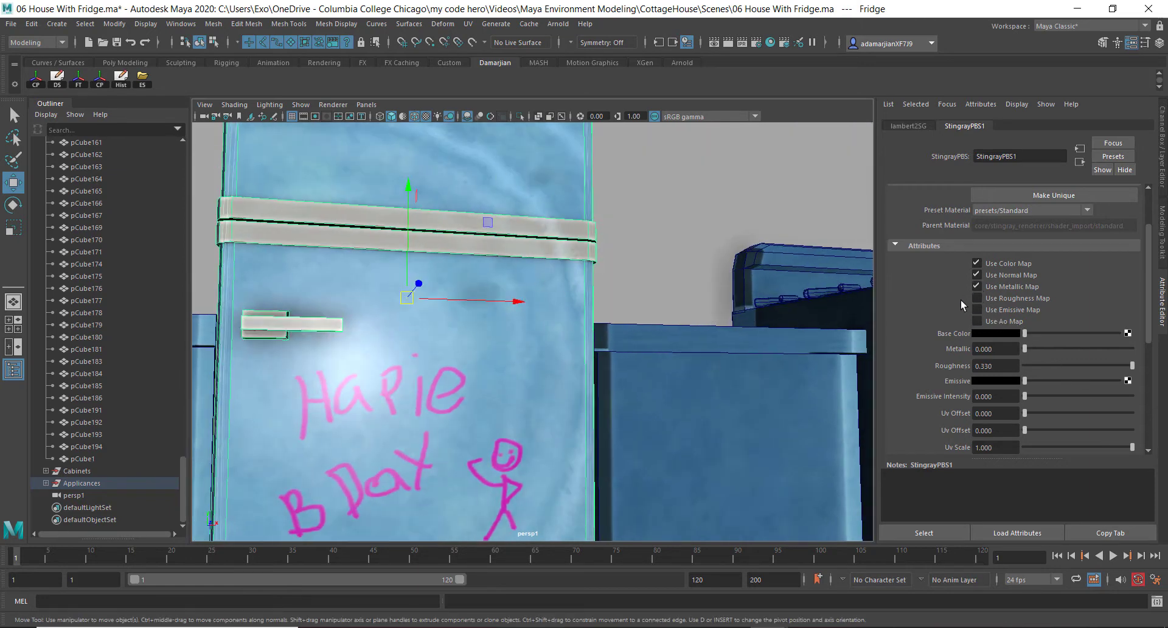
Connect Fridge_M_Fridge_Metallic.png as a file texture to the Metallic Map slot
scroll(962, 300, down, 5)
click(1115, 311)
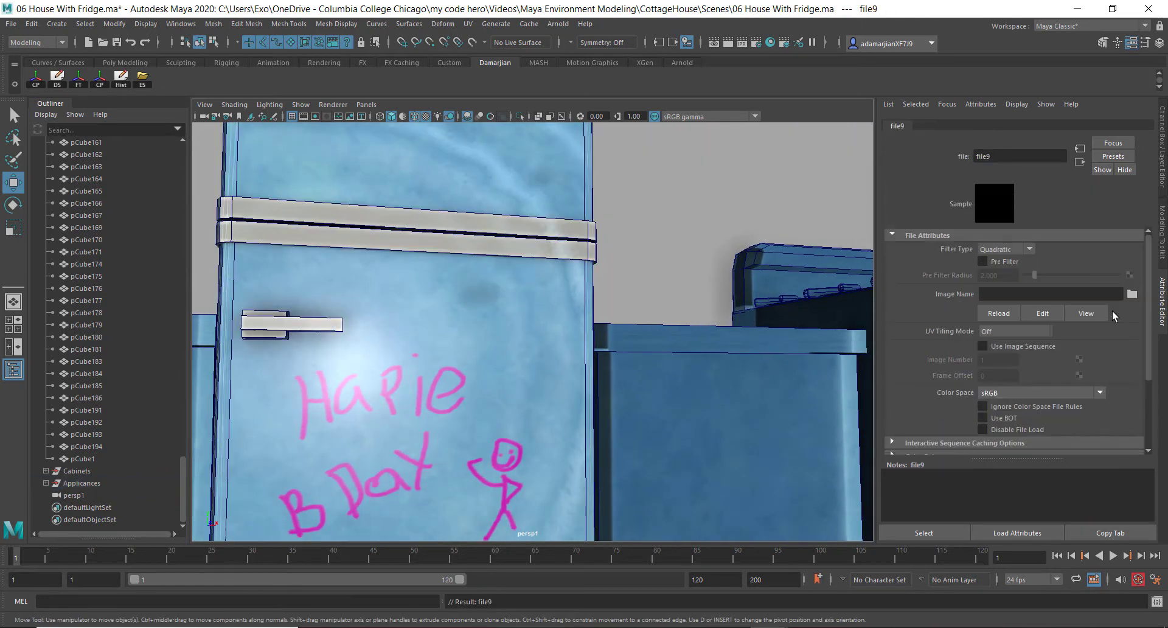
click(1132, 294)
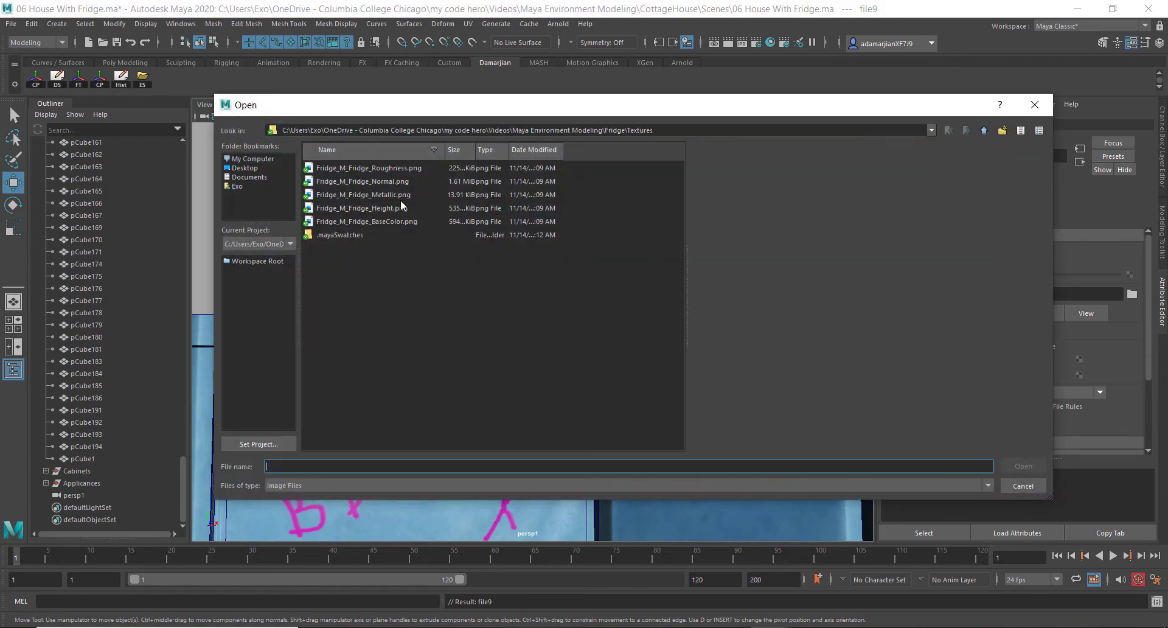
click(401, 198)
click(1024, 467)
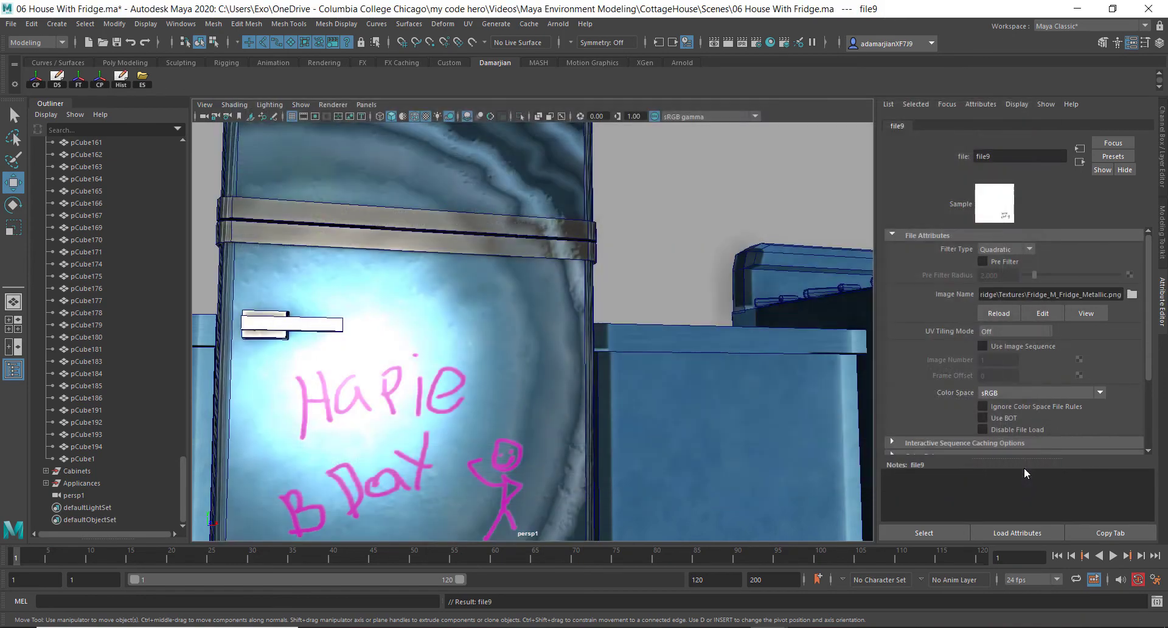
mouse_move(566, 306)
alt+mouse_down()
mouse_move(530, 325)
mouse_move(545, 301)
alt+mouse_up()
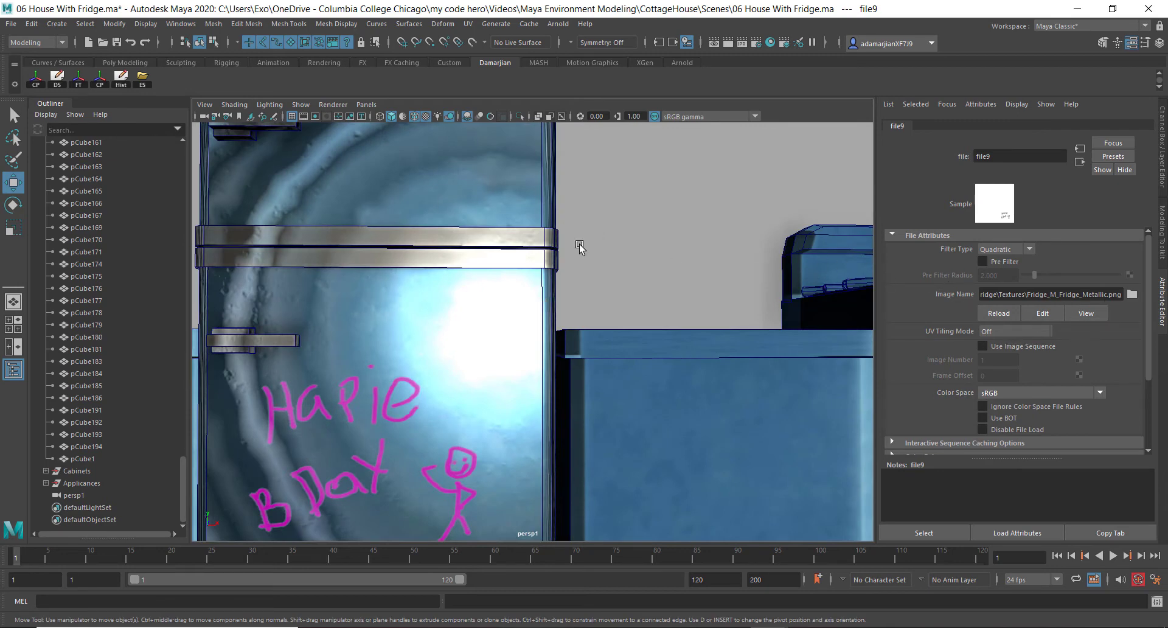
Select the fridge again and enable Use Roughness Map on its material
click(436, 249)
right_drag(439, 248, 447, 545)
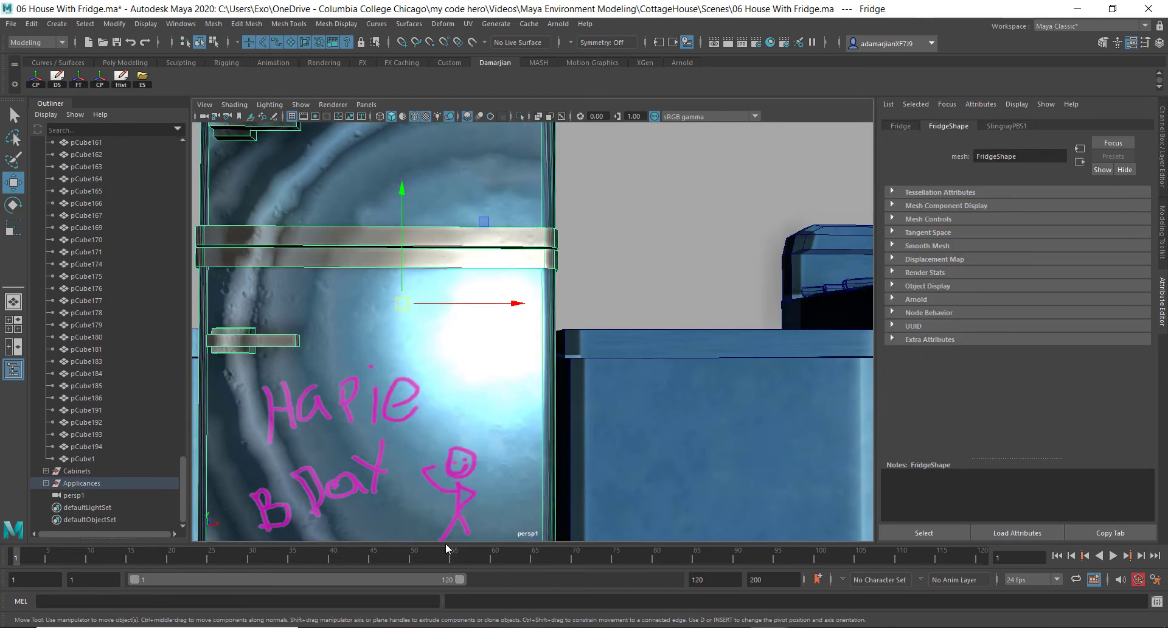
scroll(955, 307, up, 5)
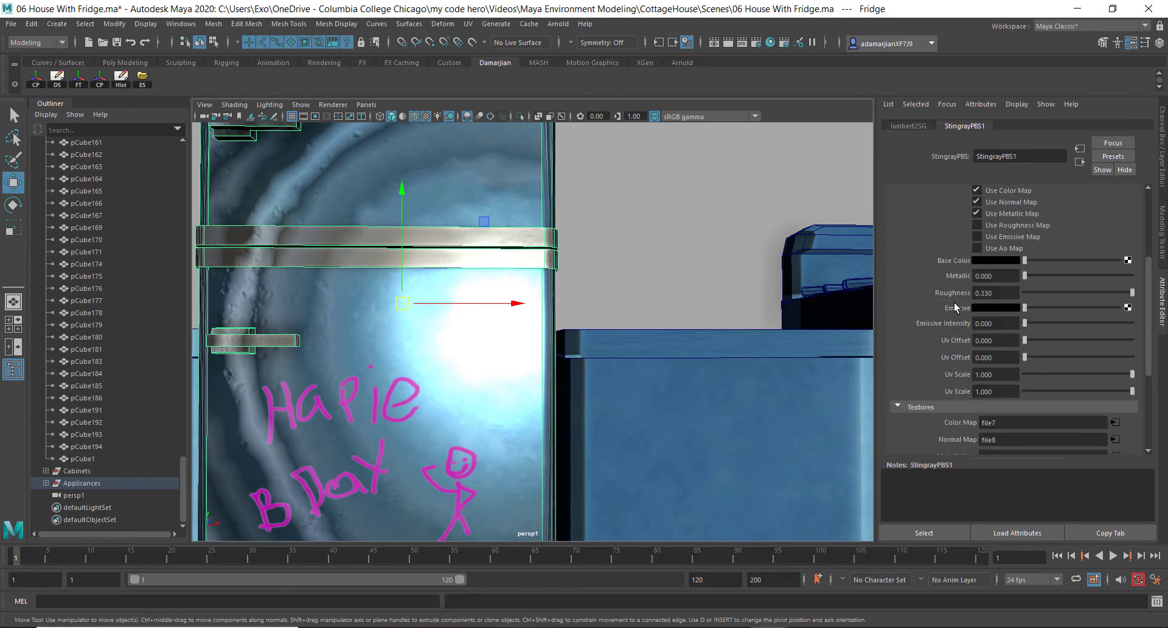
click(977, 299)
Connect Fridge_M_Fridge_Roughness.png as a file texture to the Roughness Map slot
scroll(937, 310, down, 3)
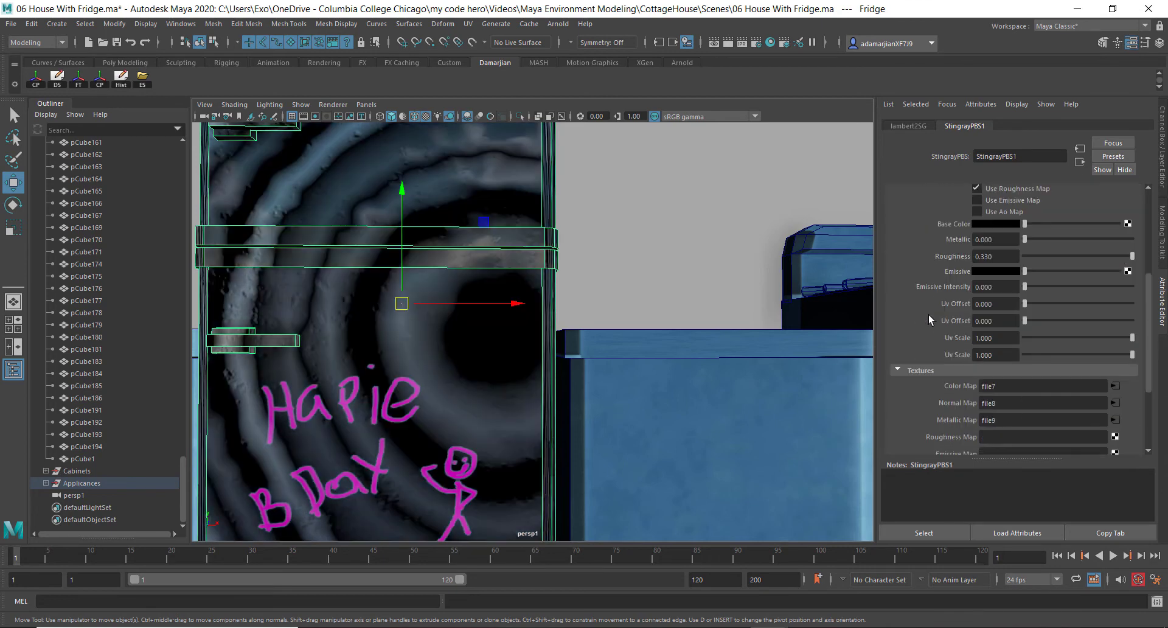
click(1114, 437)
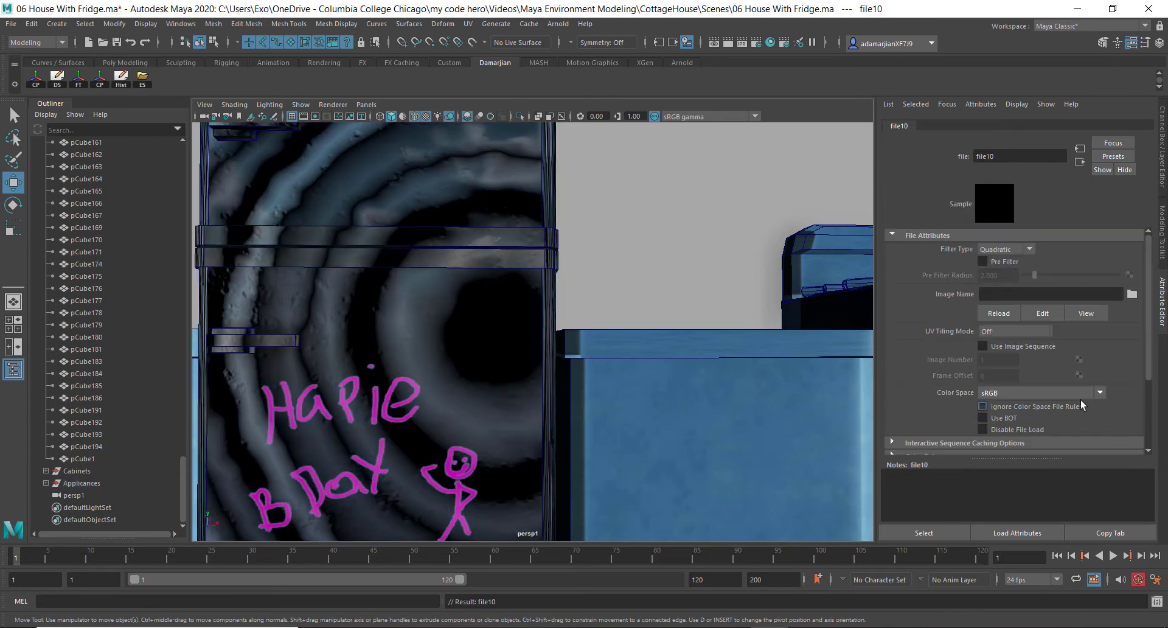
click(1132, 295)
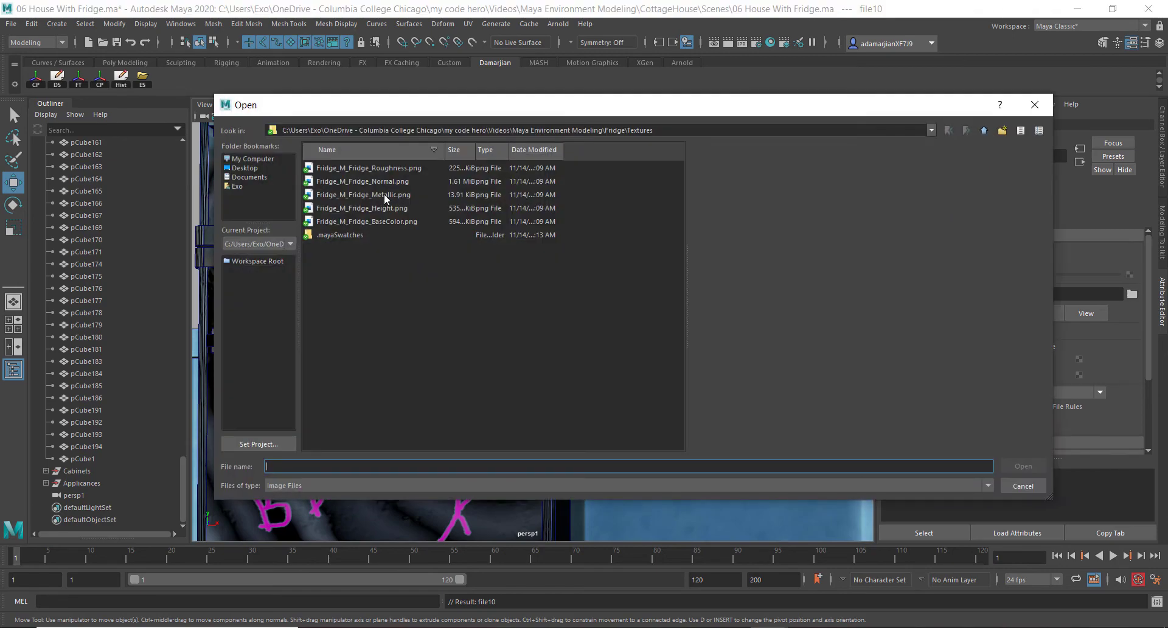
click(388, 168)
click(1033, 469)
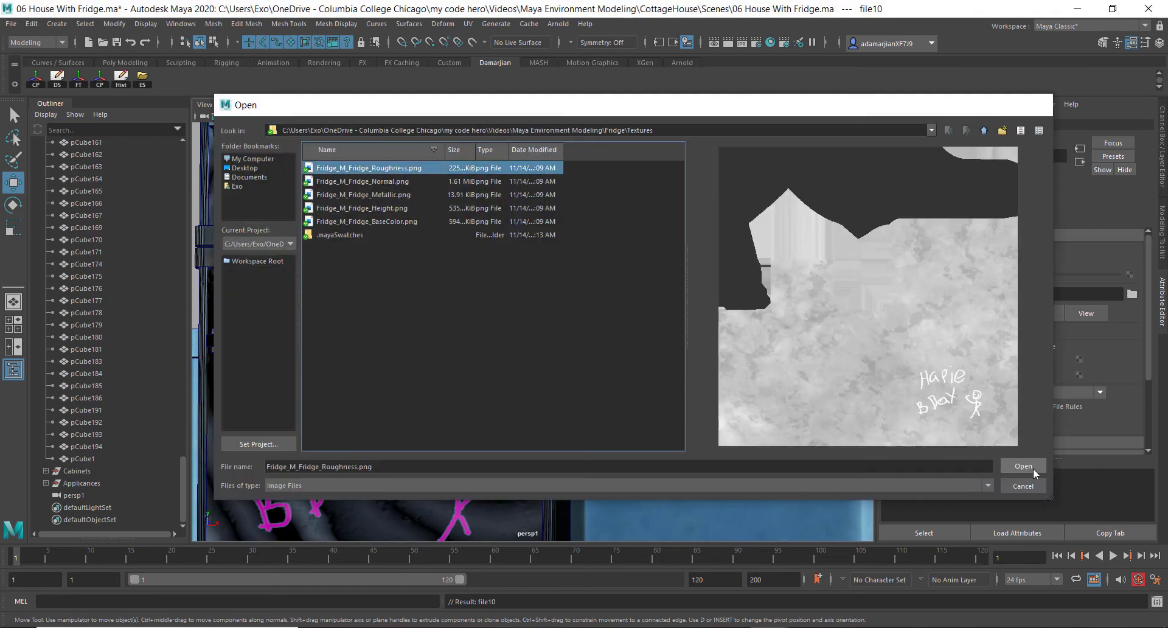
scroll(551, 303, down, 6)
alt+drag(550, 300, 529, 316)
scroll(531, 317, up, 5)
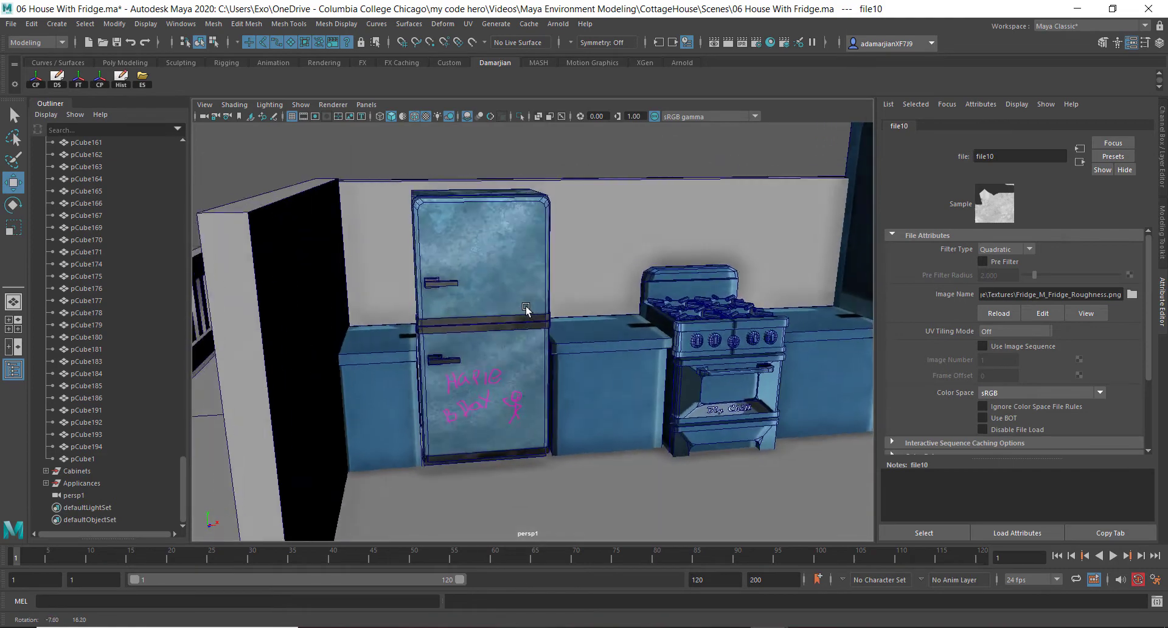
Switch the viewport to textured display lit by all scene lights
key(6)
key(7)
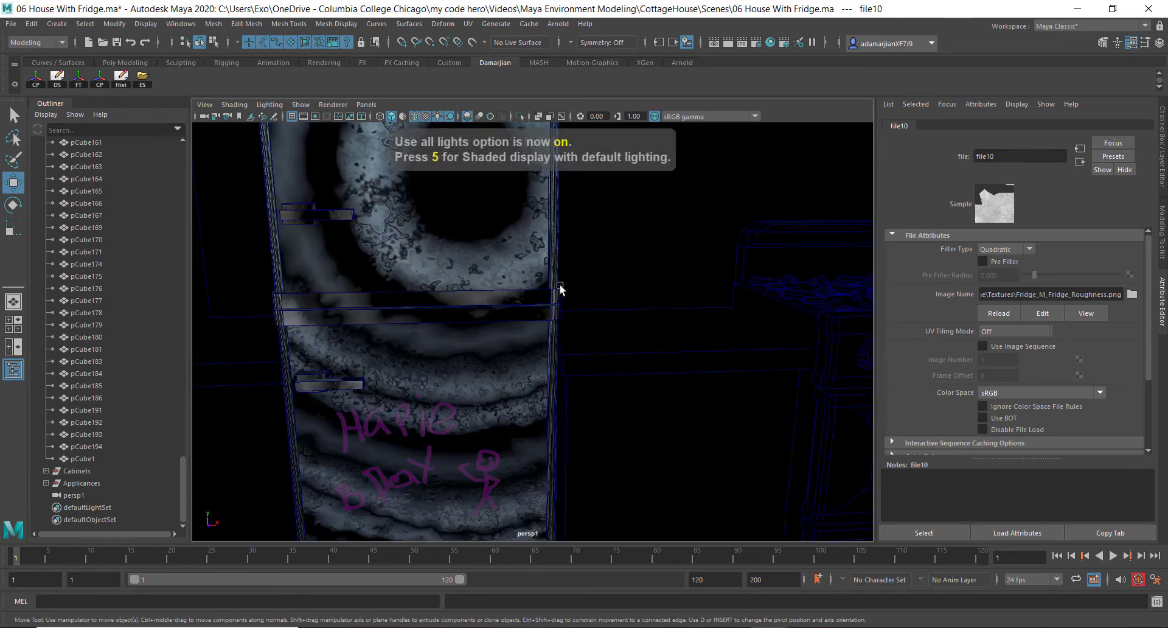
mouse_move(497, 415)
alt+mouse_down()
mouse_move(425, 362)
mouse_move(515, 423)
mouse_move(477, 407)
alt+mouse_up()
scroll(543, 412, down, 5)
scroll(487, 408, up, 3)
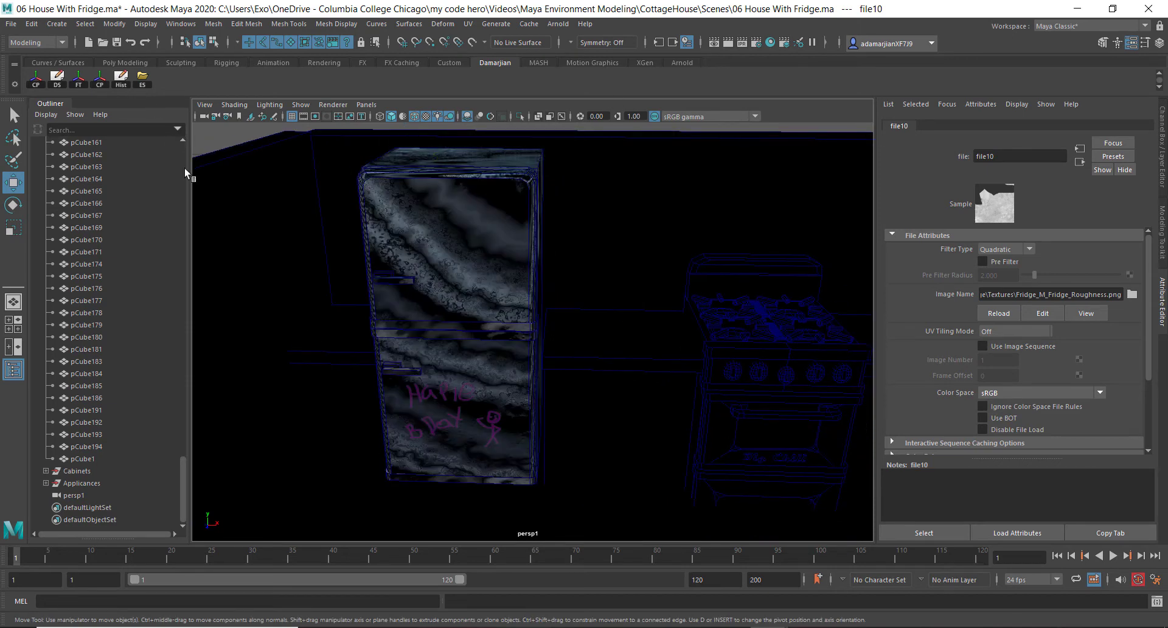
Create a directional light in the scene
click(66, 23)
mouse_move(123, 91)
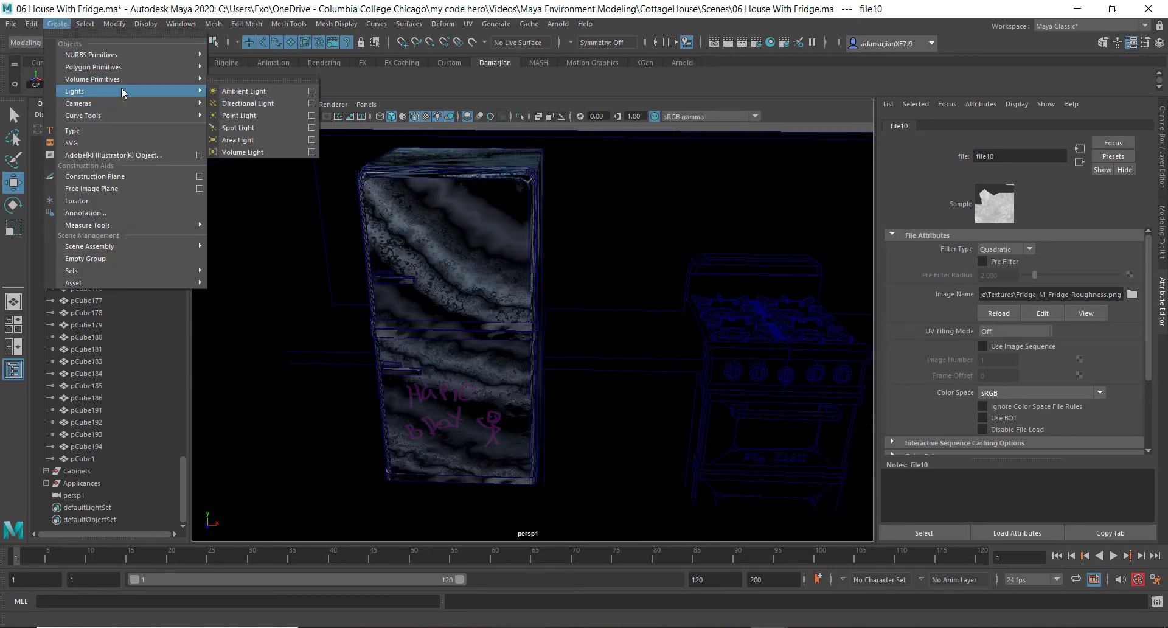
click(254, 104)
alt+drag(392, 230, 544, 333)
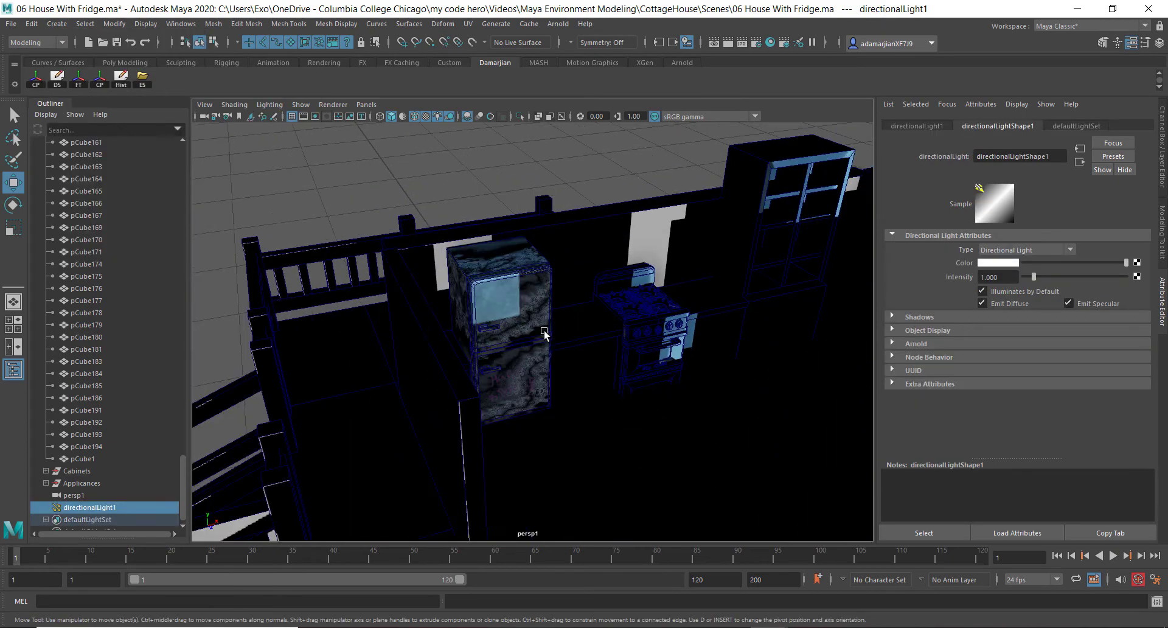
Rotate the directional light so it shines into the kitchen onto the fridge
scroll(545, 333, down, 4)
drag(686, 465, 708, 241)
key(e)
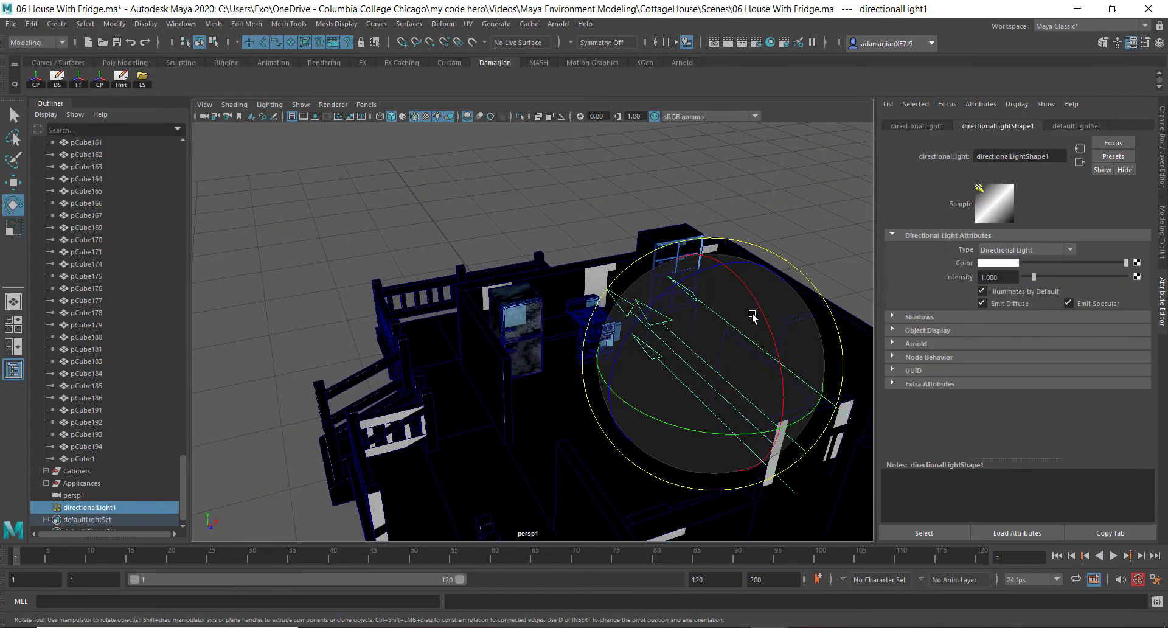
drag(767, 322, 691, 274)
scroll(622, 327, up, 5)
alt+drag(622, 326, 551, 295)
scroll(504, 305, up, 4)
alt+middle_drag(503, 305, 530, 344)
mouse_move(530, 345)
alt+mouse_down()
mouse_move(463, 353)
mouse_move(472, 336)
mouse_move(539, 356)
alt+mouse_up()
scroll(541, 355, up, 3)
scroll(540, 354, up, 3)
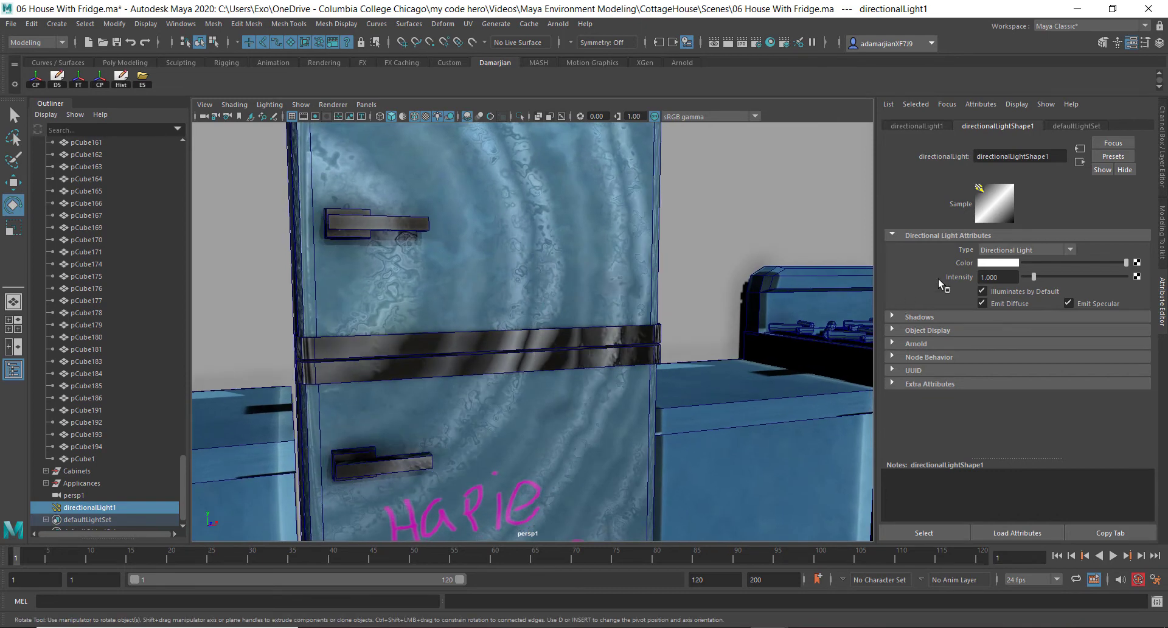
scroll(602, 334, down, 10)
Enable depth map shadows on the directional light
alt+drag(601, 334, 901, 351)
click(920, 317)
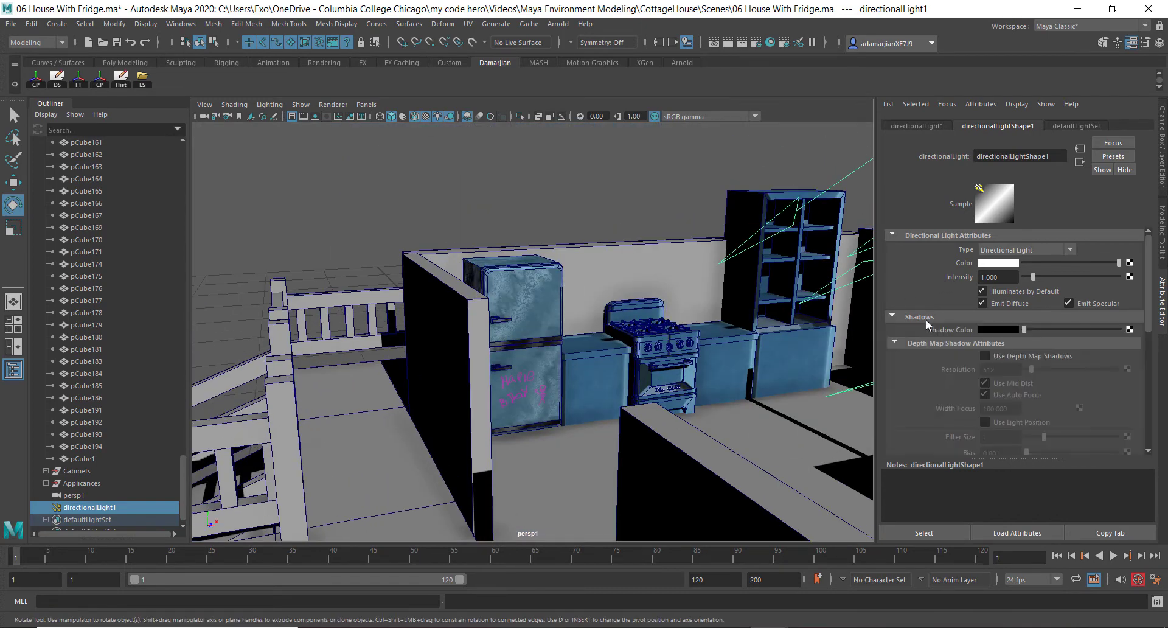
click(985, 357)
scroll(513, 378, up, 8)
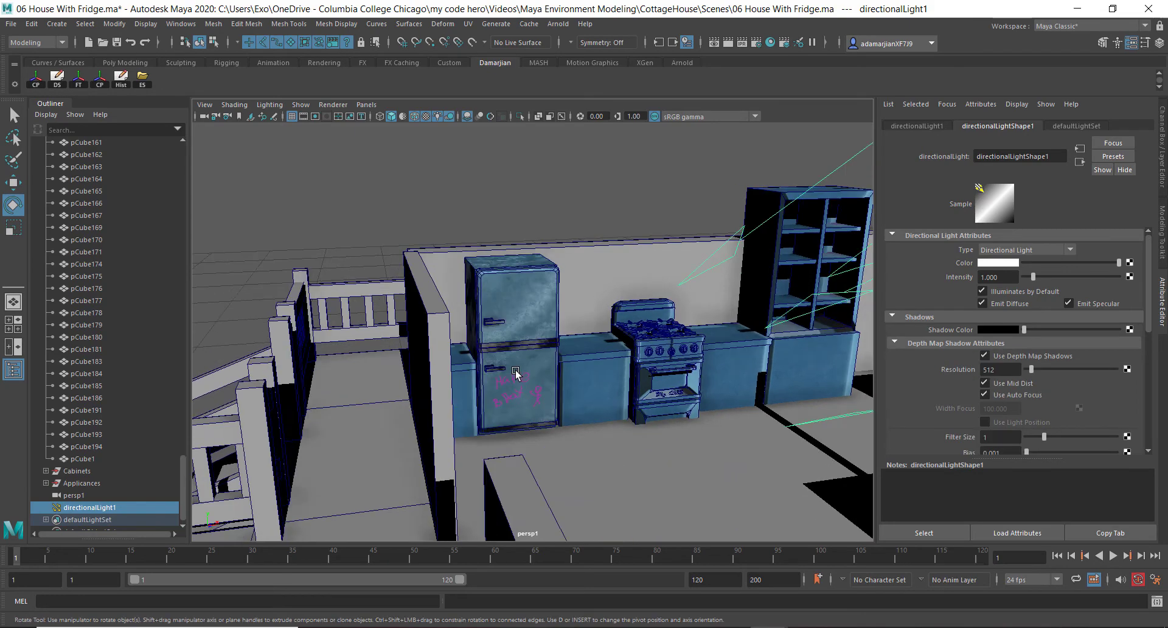
scroll(505, 359, up, 4)
Switch the viewport renderer to Arnold to preview the lit kitchen
alt+drag(512, 346, 459, 340)
alt+drag(556, 240, 529, 333)
click(398, 380)
key(w)
scroll(537, 331, down, 6)
click(670, 186)
alt+drag(541, 257, 614, 183)
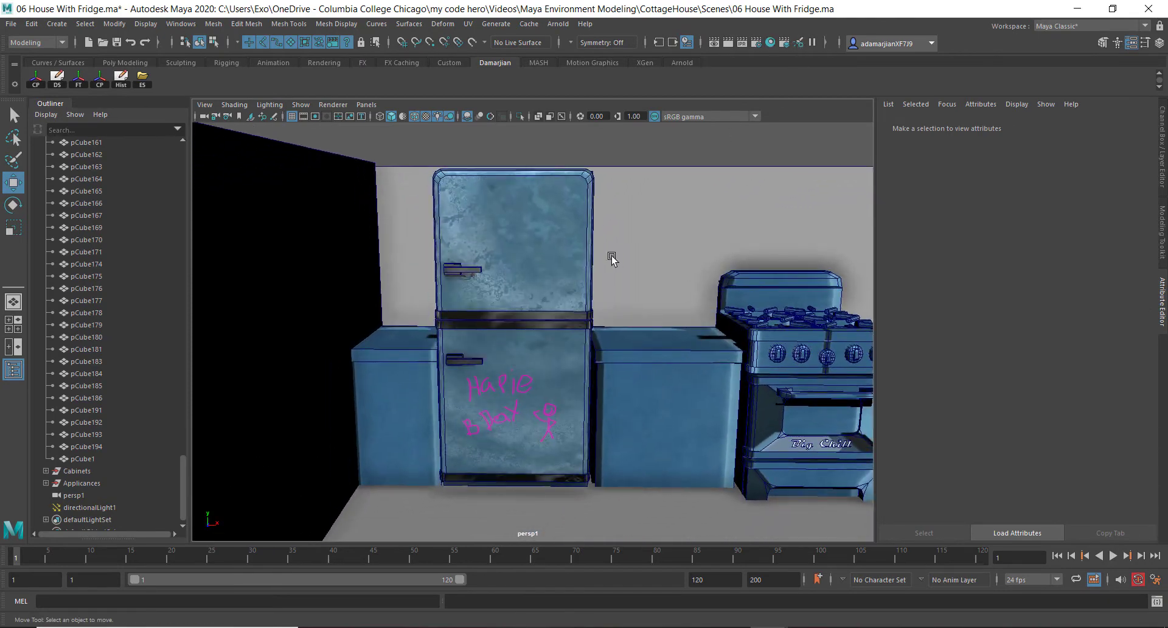
alt+drag(610, 256, 621, 243)
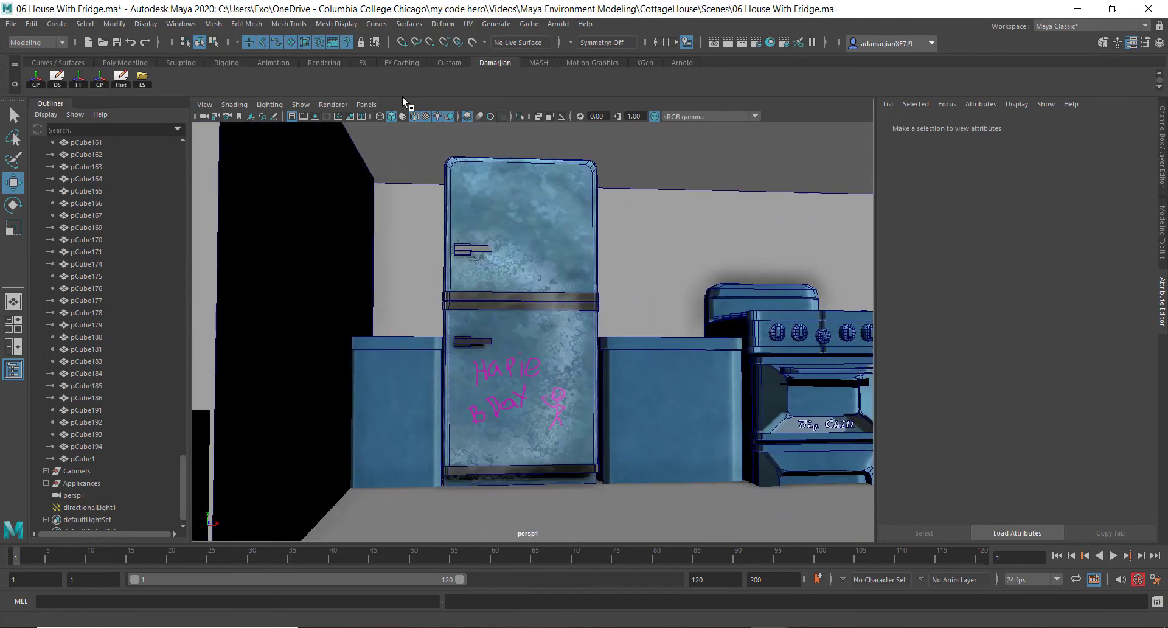
click(333, 105)
click(348, 134)
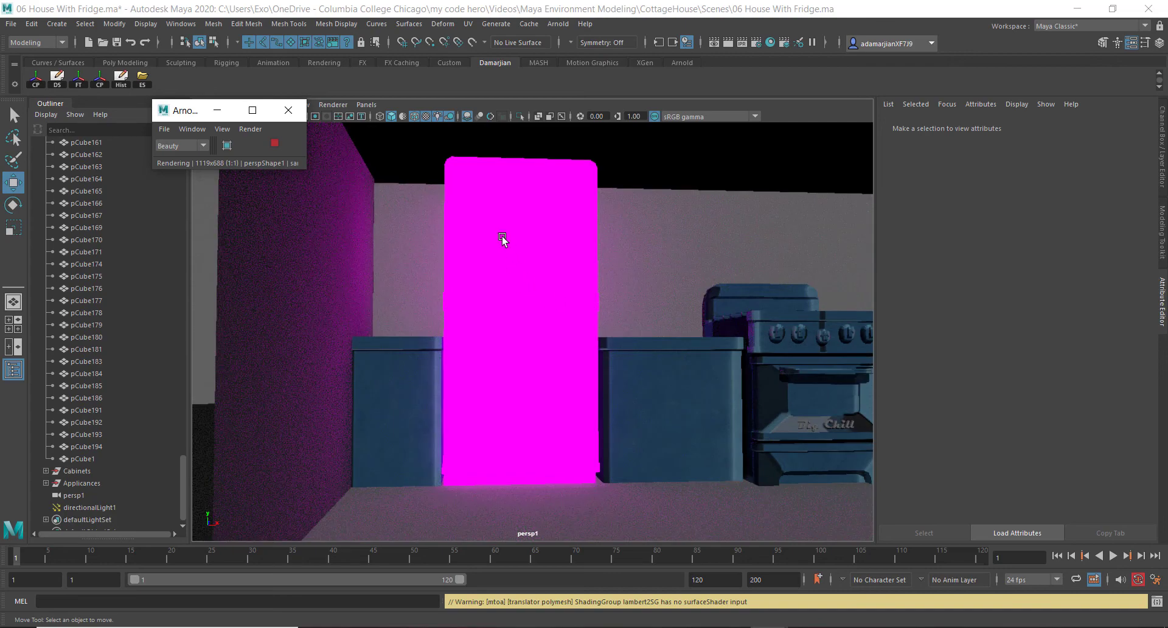
Select the fridge and inspect its StingrayPBS material and shading group connections
alt+drag(503, 240, 555, 207)
click(555, 206)
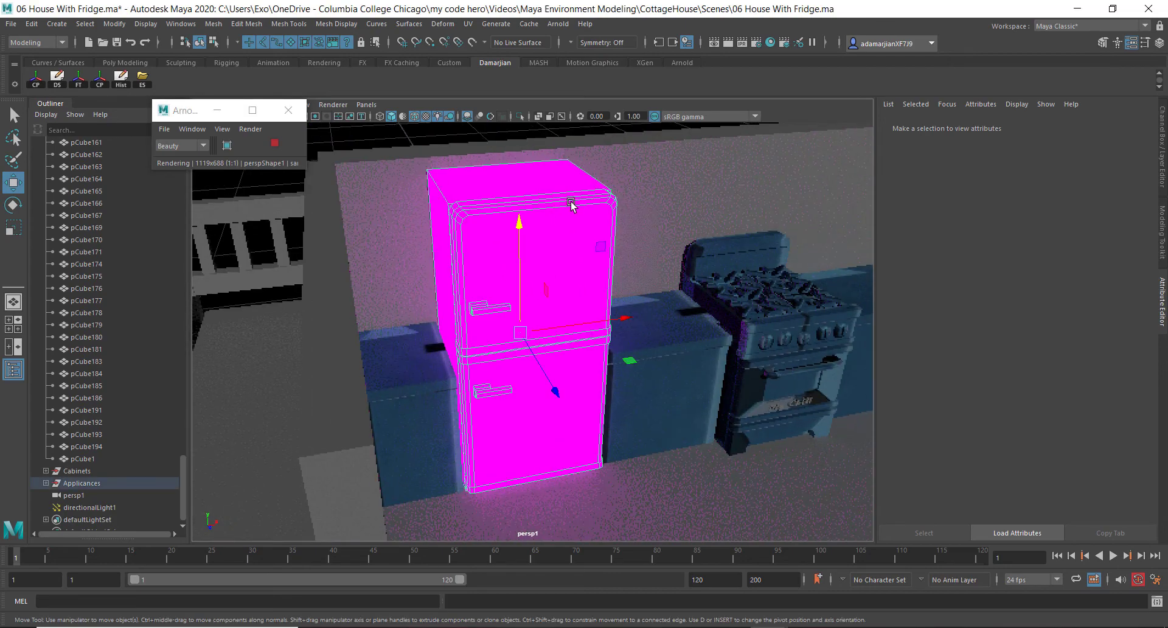
right_drag(570, 203, 558, 497)
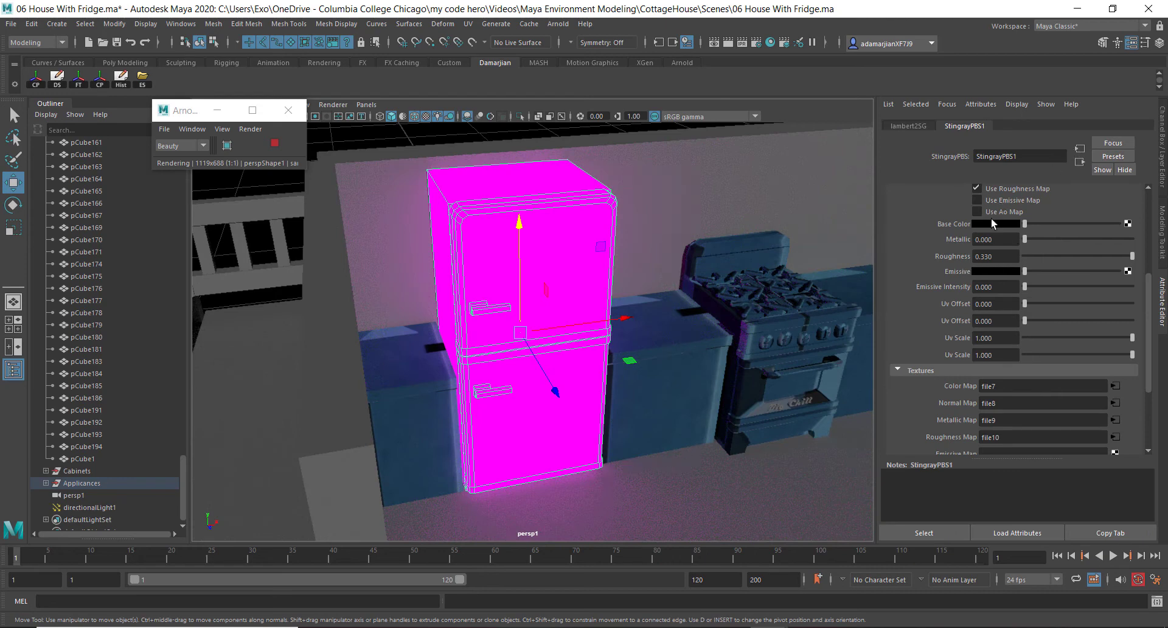
scroll(1027, 191, up, 5)
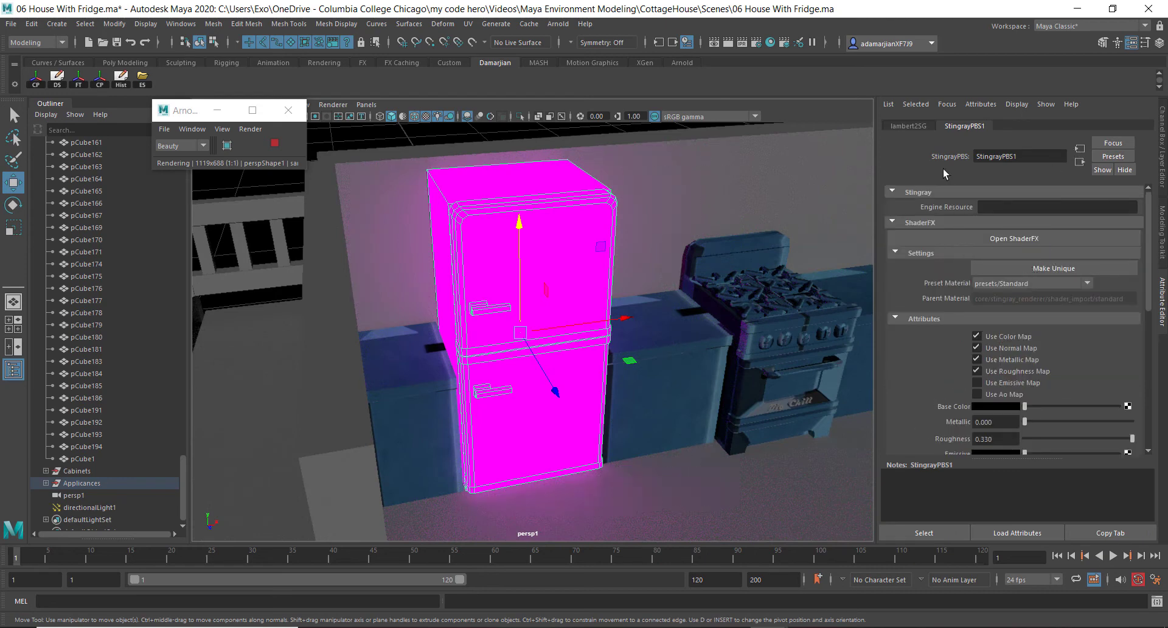
click(1080, 162)
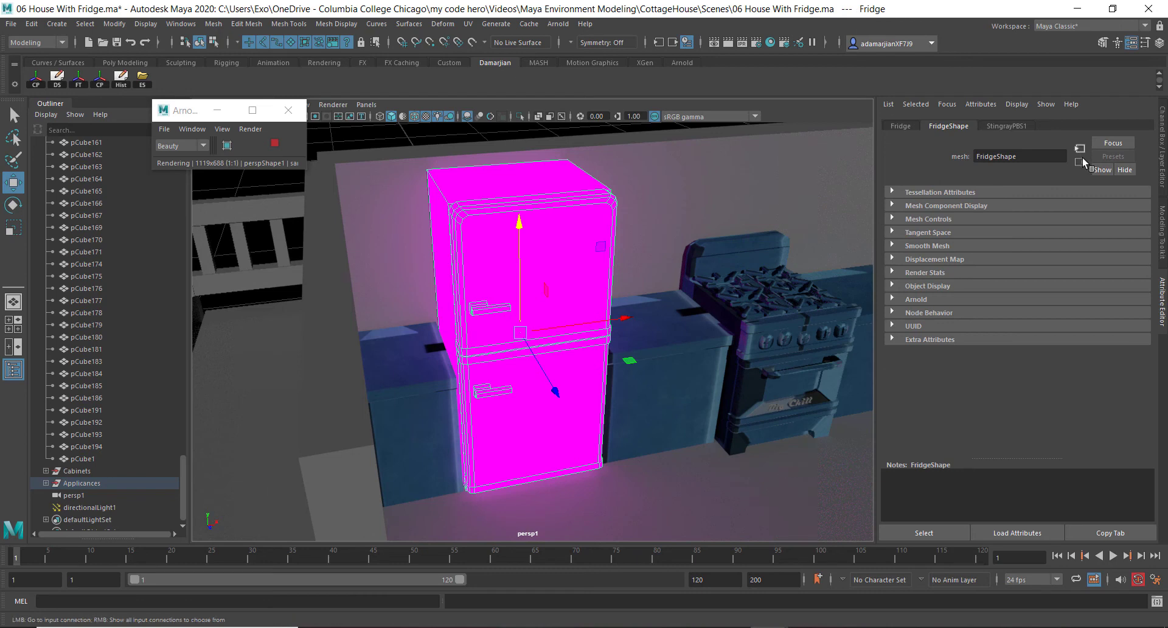
click(1017, 125)
click(1082, 163)
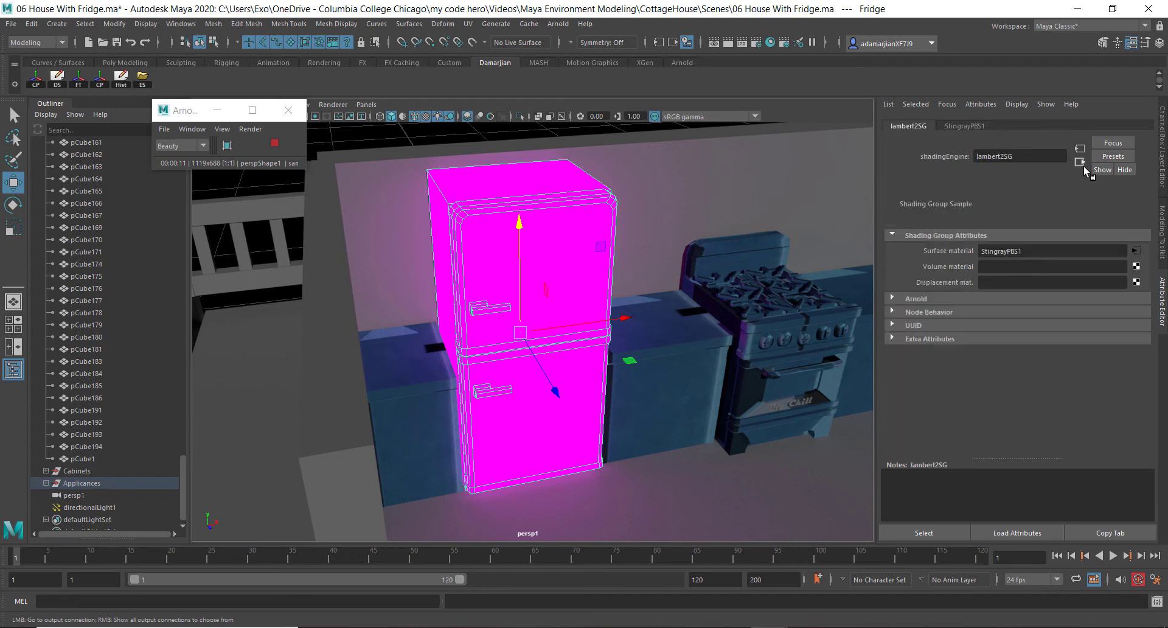
click(1084, 150)
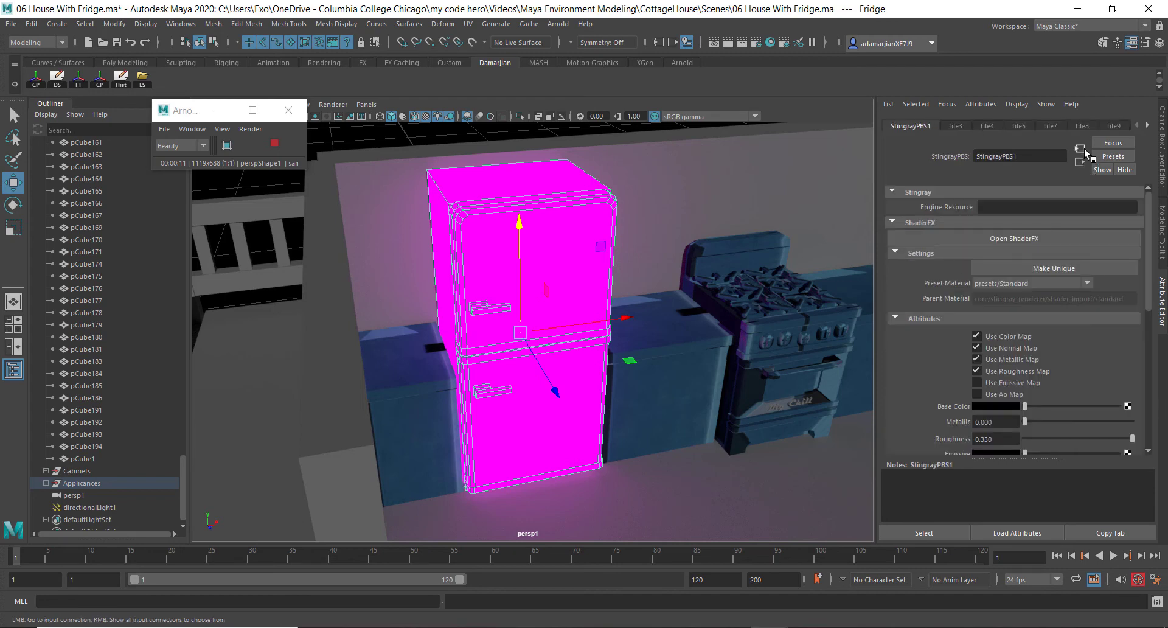
click(1084, 151)
click(1084, 151)
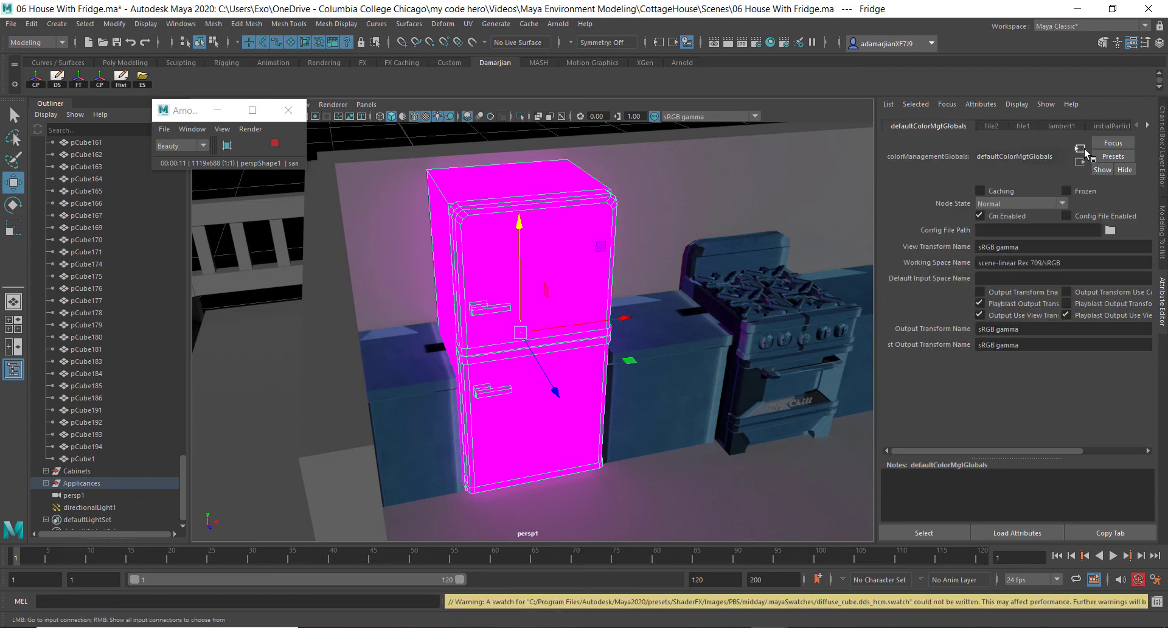
right_drag(548, 240, 546, 517)
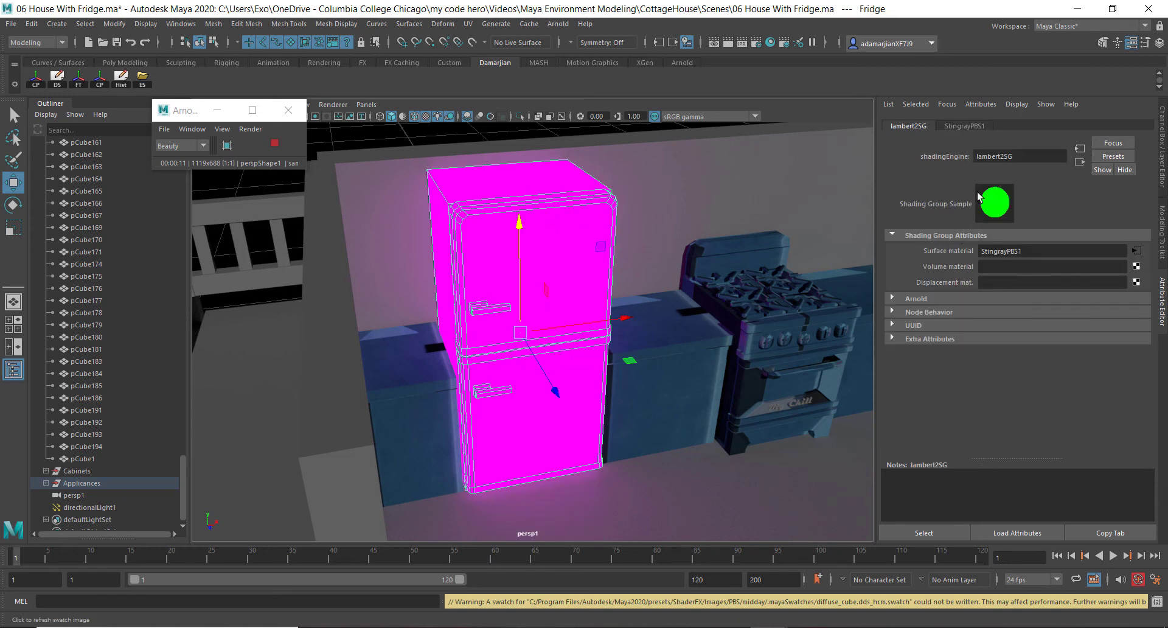
click(963, 126)
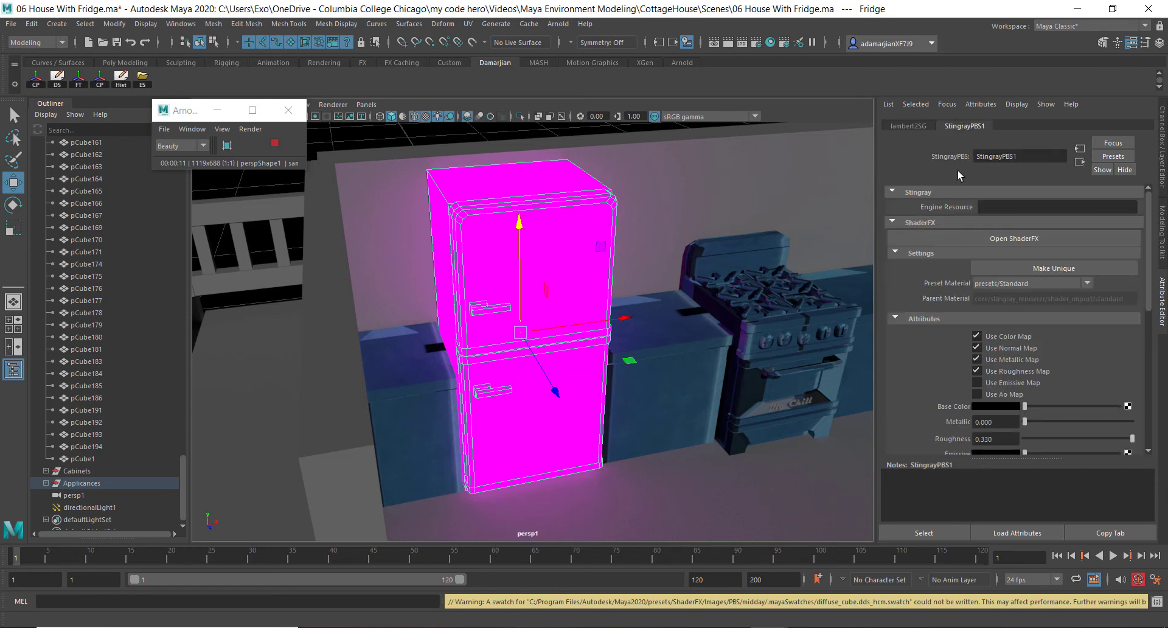
Assign a new aiStandardSurface material to the fridge
right_click(496, 261)
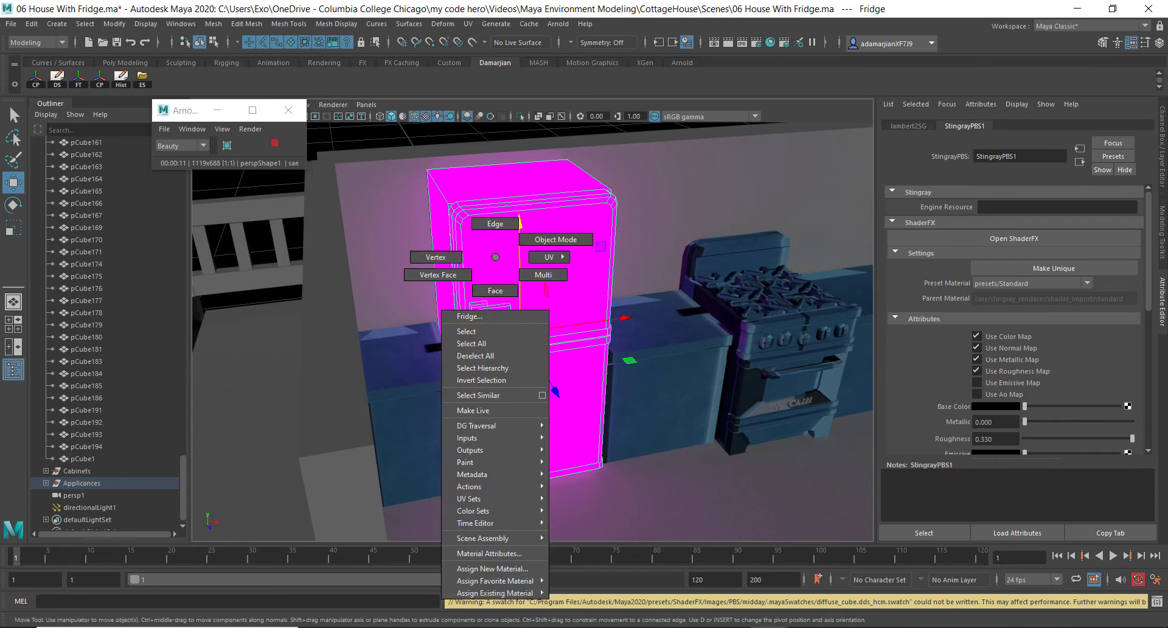
click(492, 569)
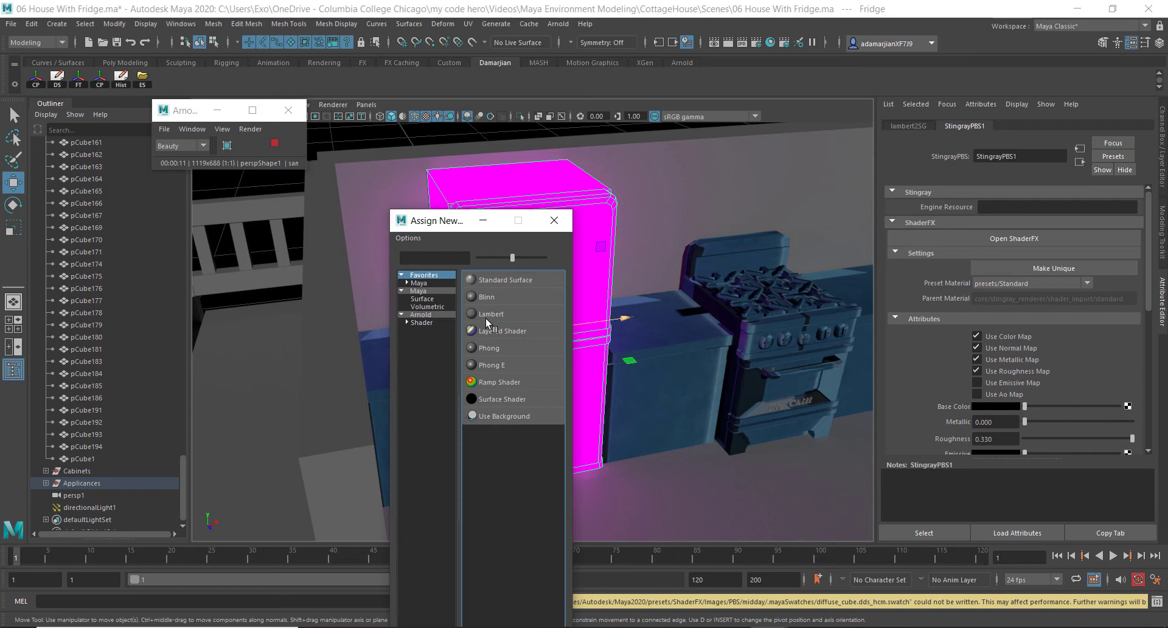
click(435, 316)
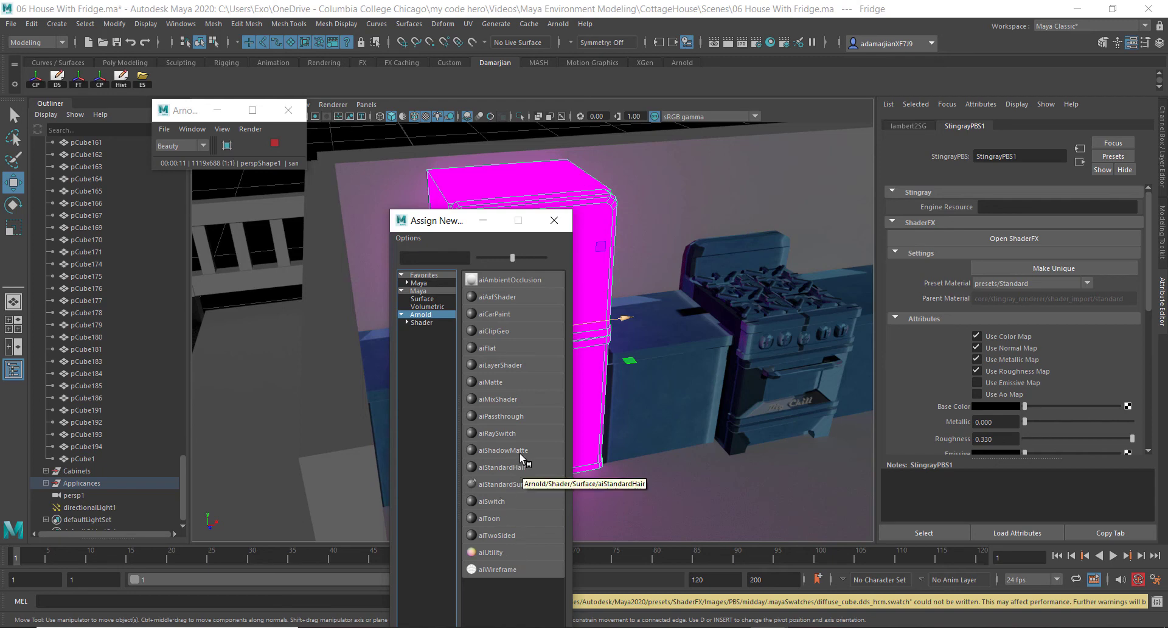
click(517, 486)
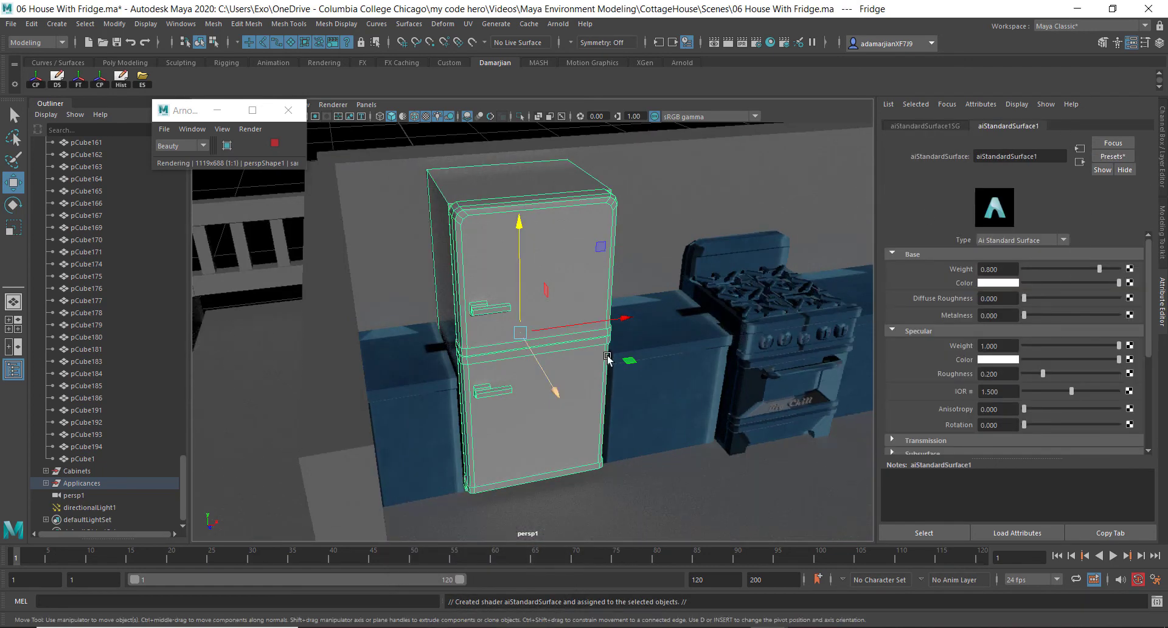
Connect Fridge_M_Fridge_BaseColor.tx as a file texture to the base Color of the aiStandardSurface
scroll(1034, 326, down, 5)
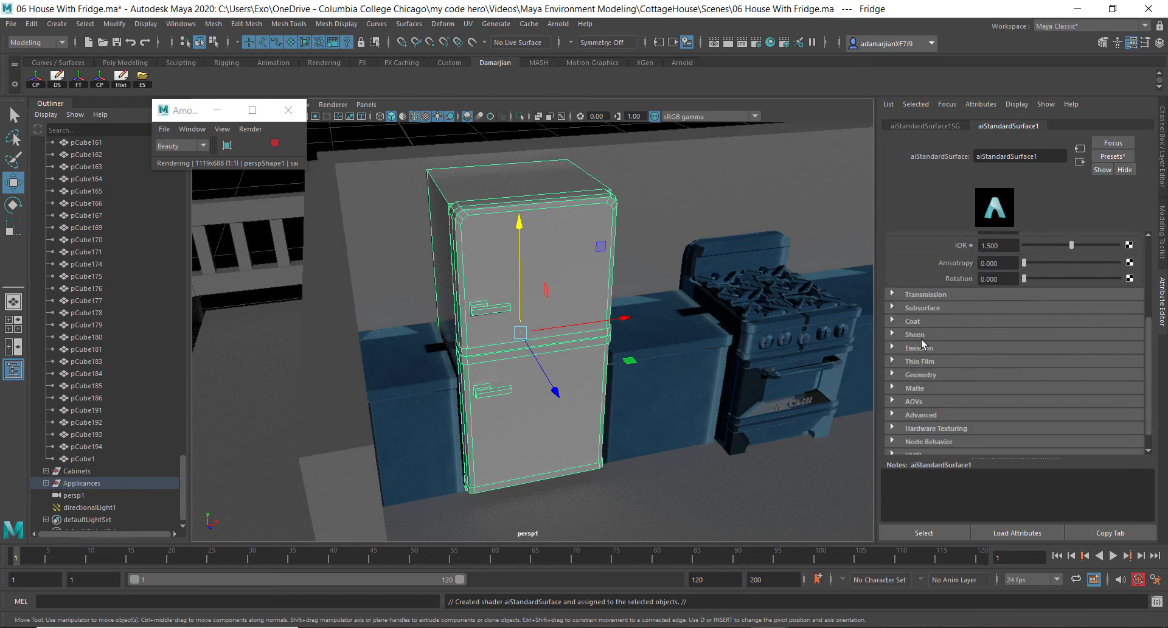
scroll(923, 341, up, 5)
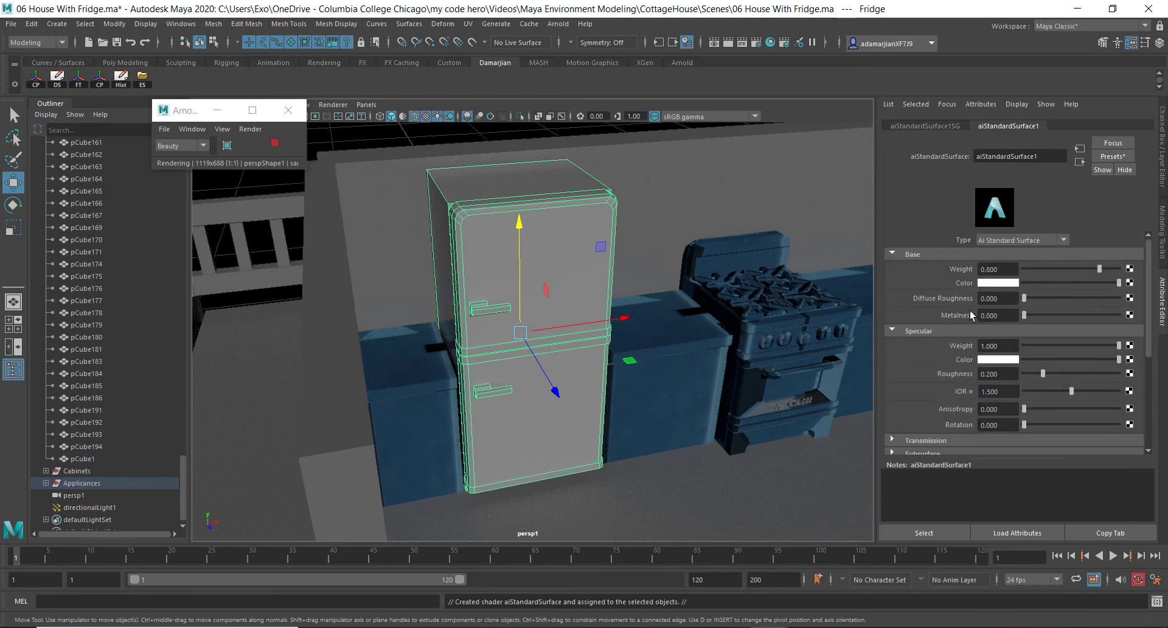
click(1130, 282)
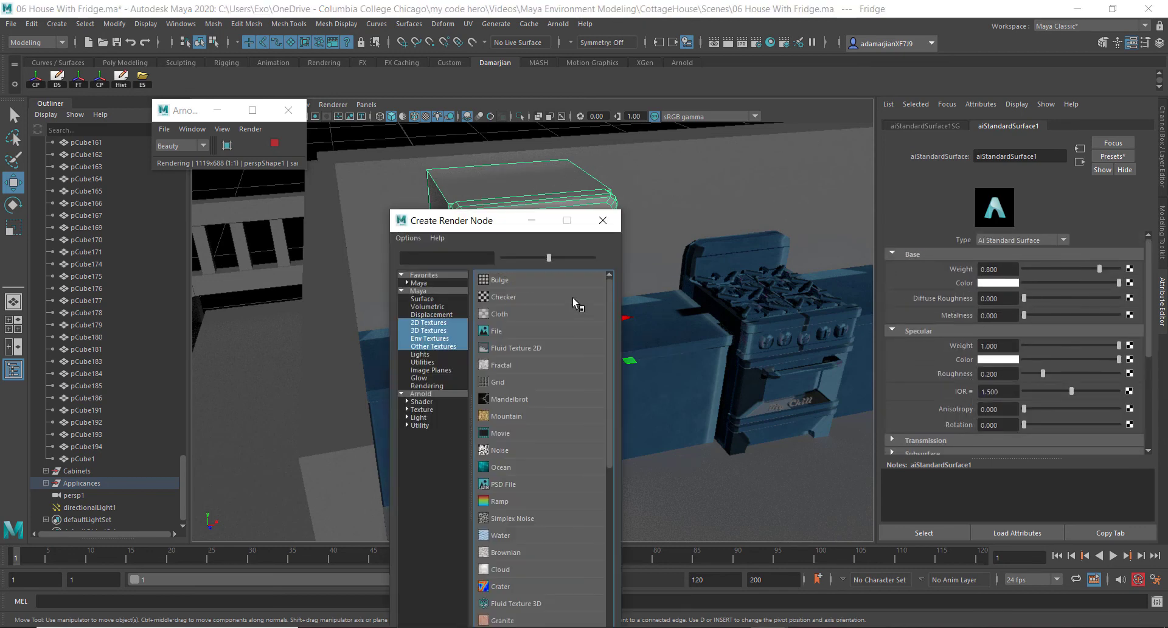
click(541, 331)
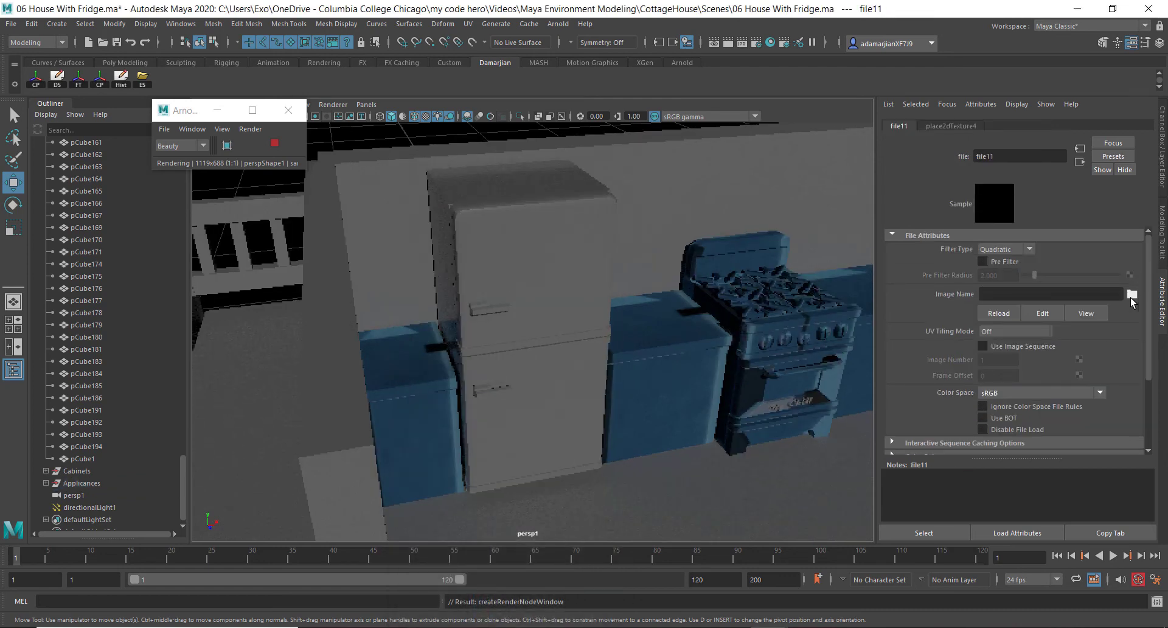
click(1131, 295)
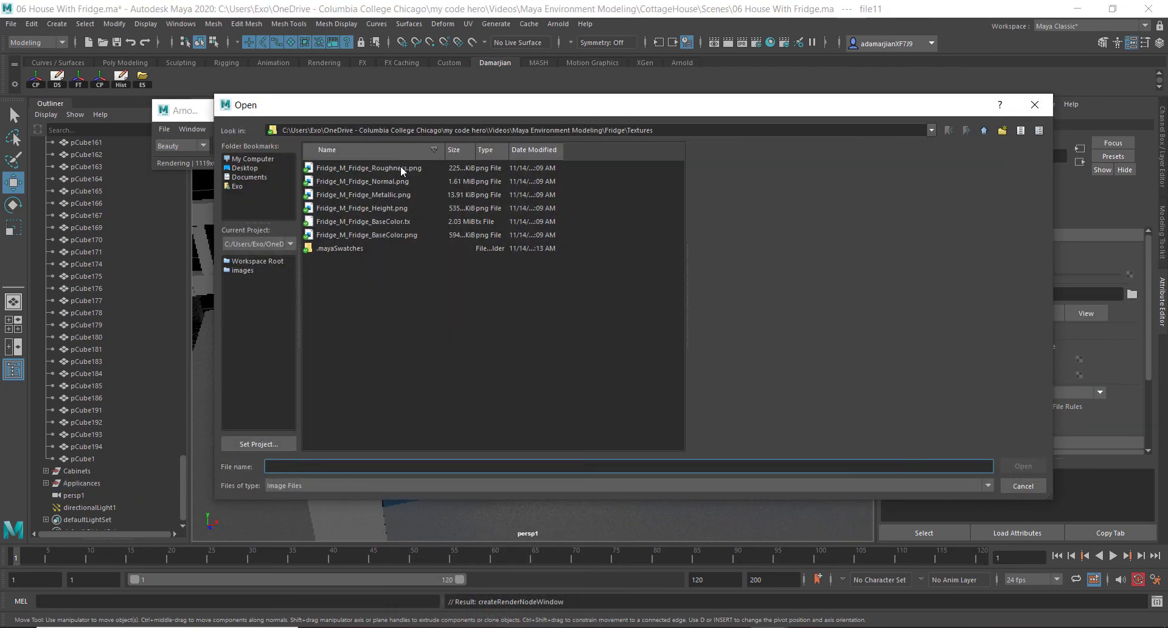
click(395, 222)
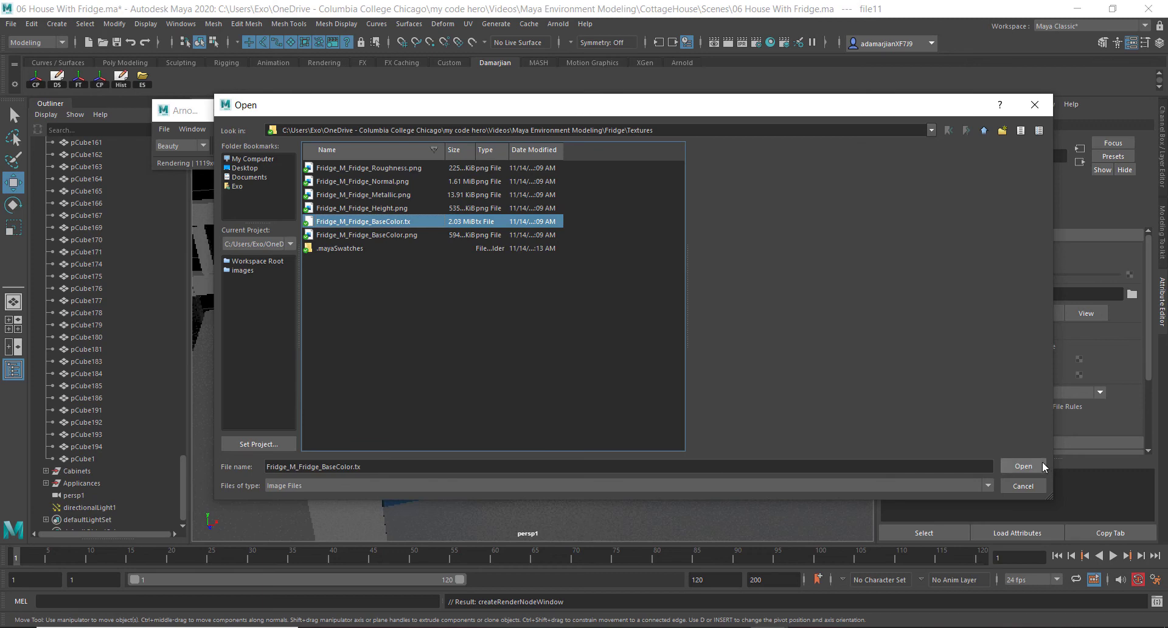
click(1043, 464)
Connect Fridge_M_Fridge_Roughness.png as a file texture to the material's Diffuse Roughness
alt+drag(556, 360, 533, 328)
alt+right_drag(533, 328, 550, 355)
alt+drag(549, 355, 481, 334)
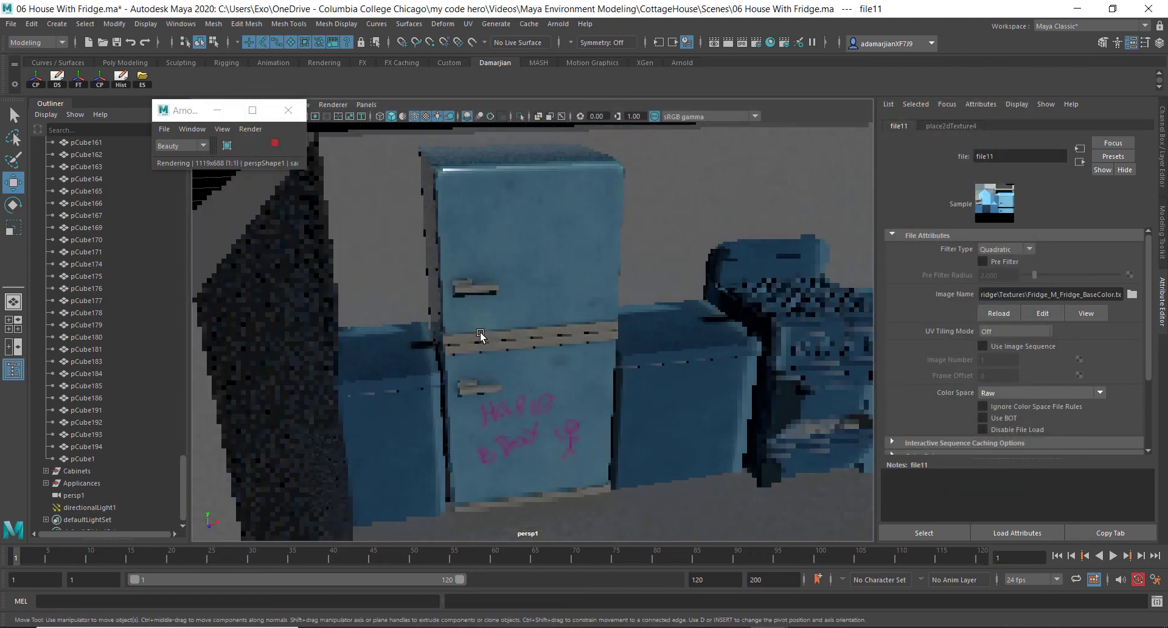
right_click(527, 217)
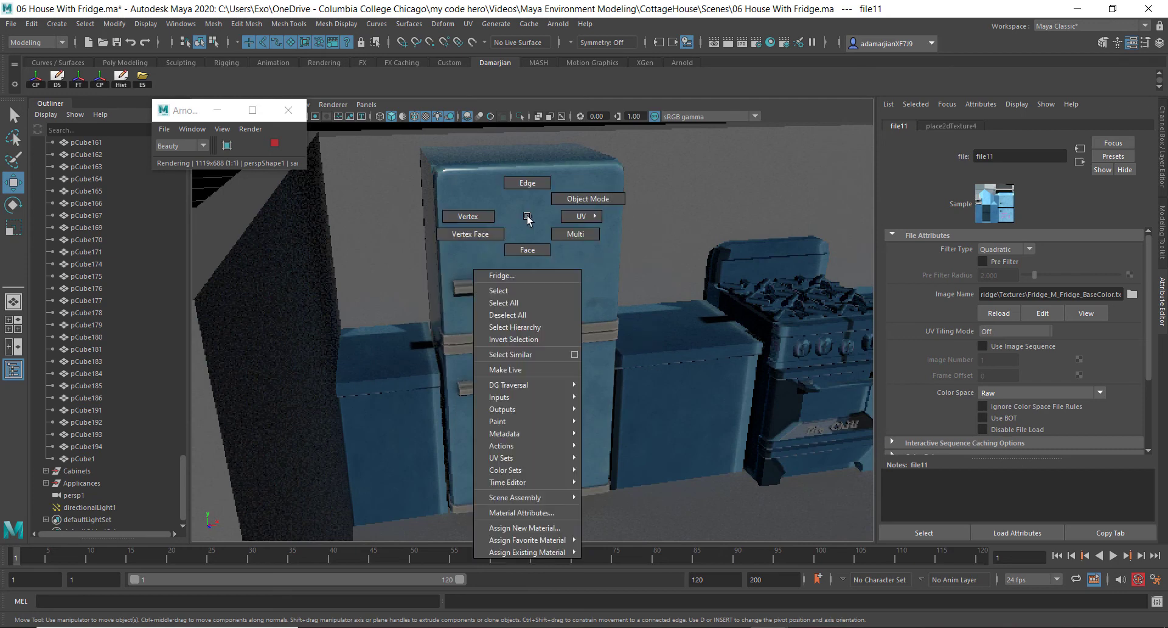
click(528, 217)
right_drag(538, 216, 535, 514)
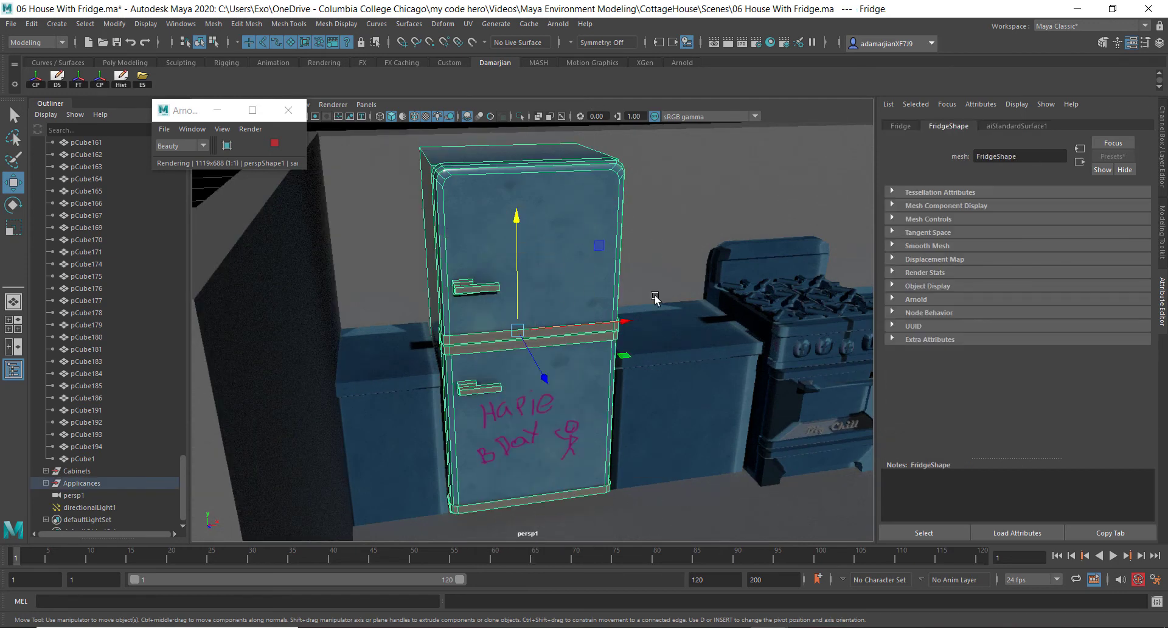
right_drag(558, 192, 581, 485)
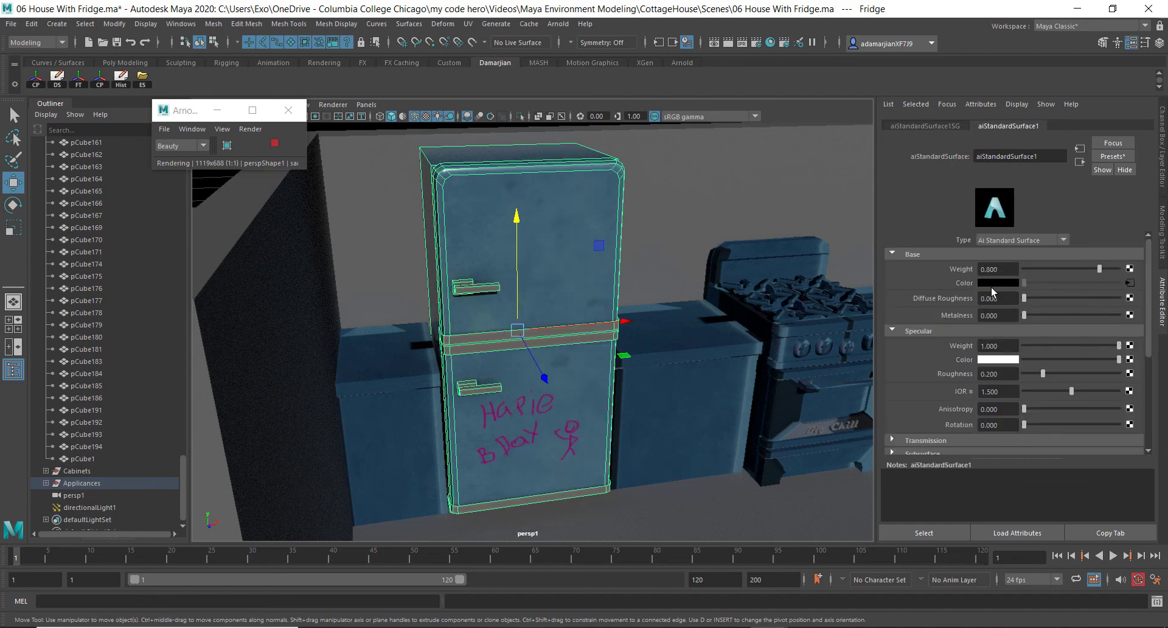
click(1129, 299)
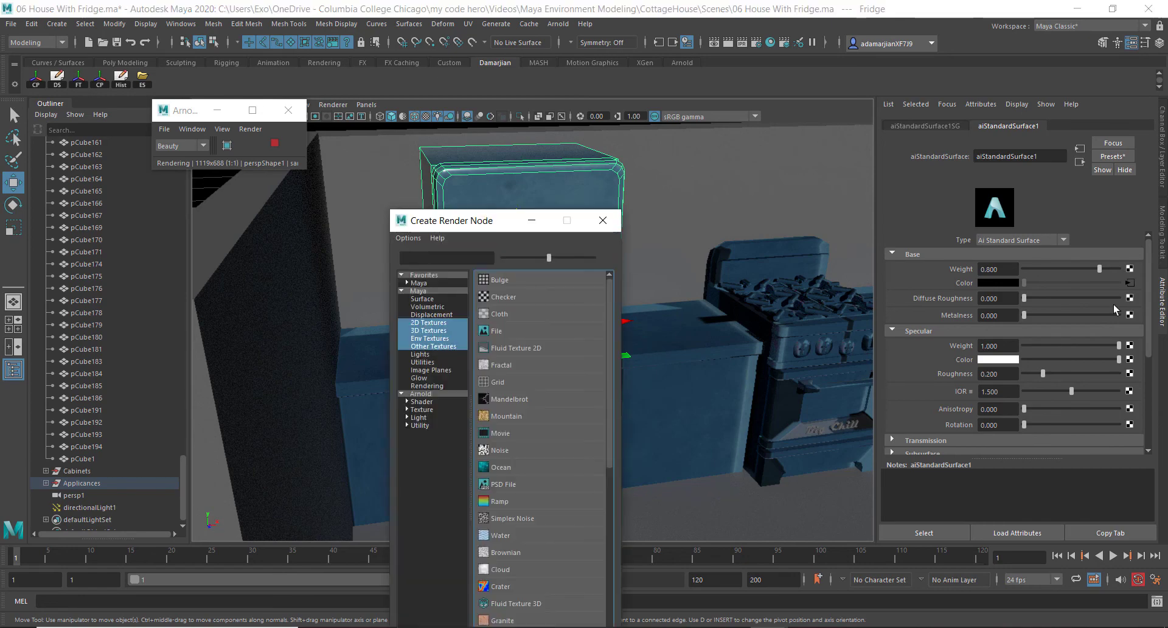
click(531, 332)
click(1132, 295)
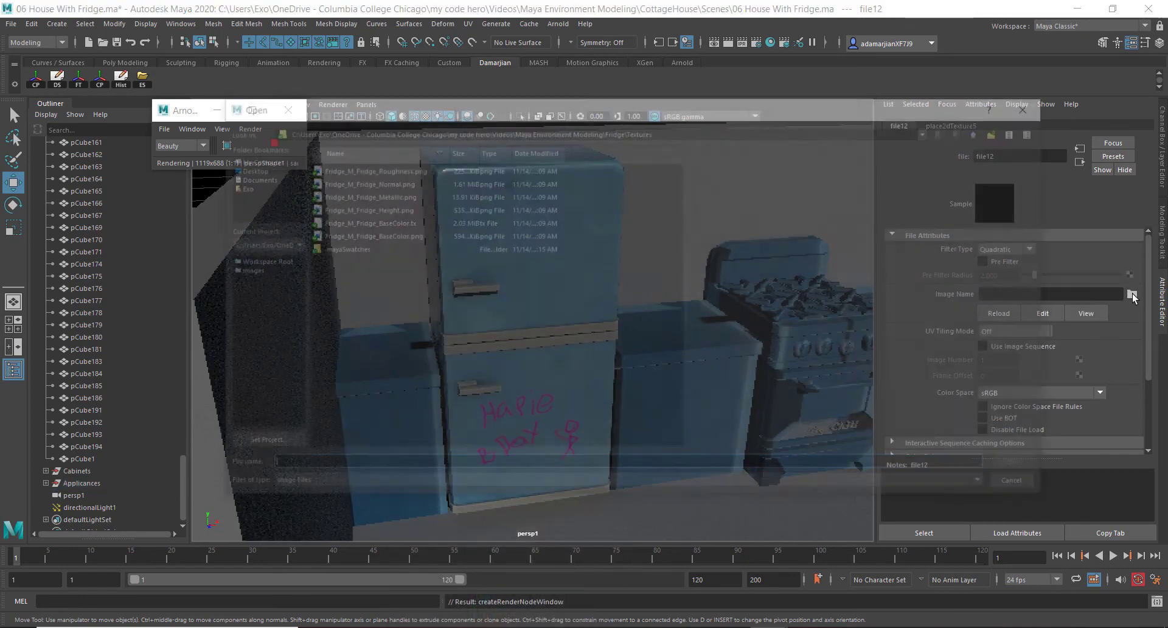
click(399, 168)
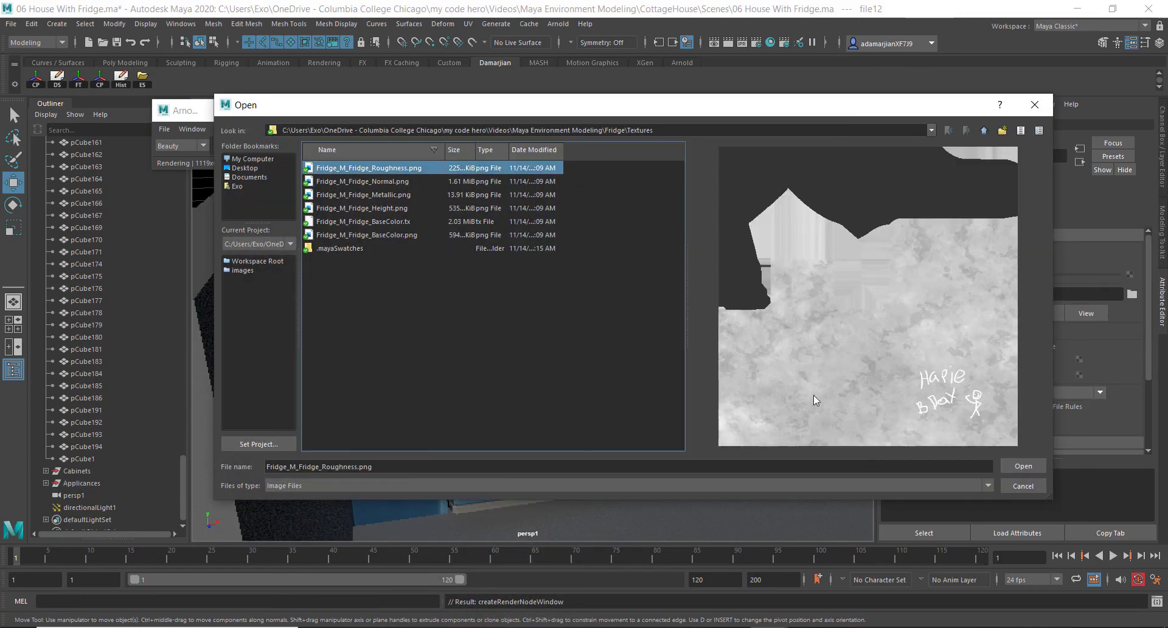
click(1032, 468)
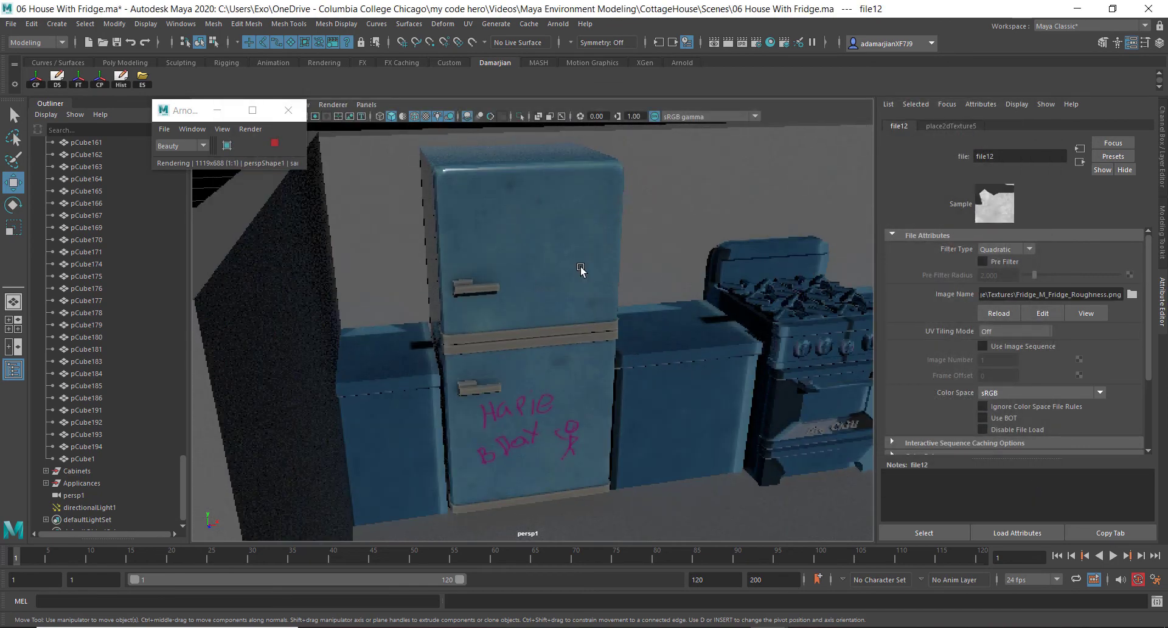
Connect Fridge_M_Fridge_Metallic.png as a file texture to the fridge material's Metalness
click(524, 279)
alt+drag(524, 279, 549, 266)
scroll(549, 266, up, 3)
alt+drag(474, 384, 589, 217)
right_drag(589, 216, 583, 514)
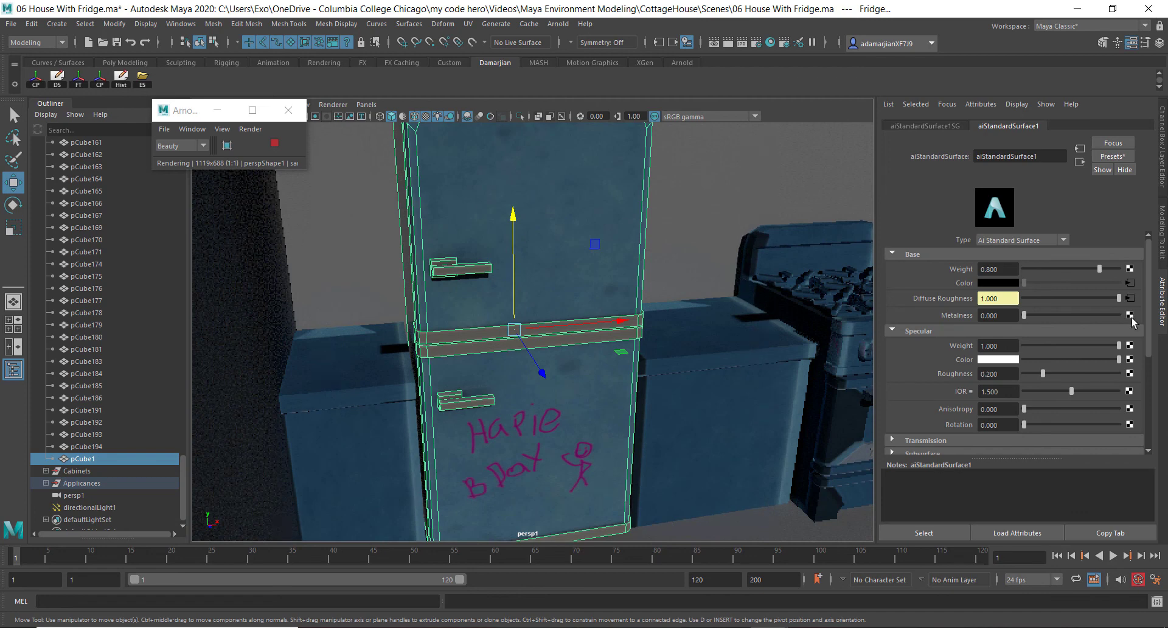
click(1130, 316)
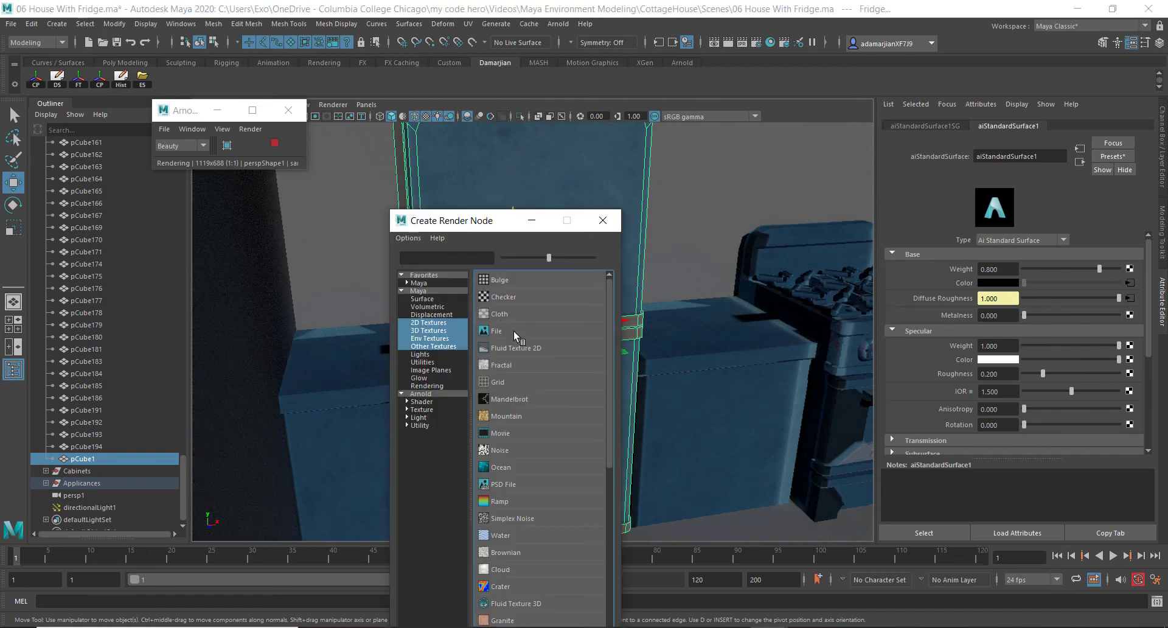
click(499, 331)
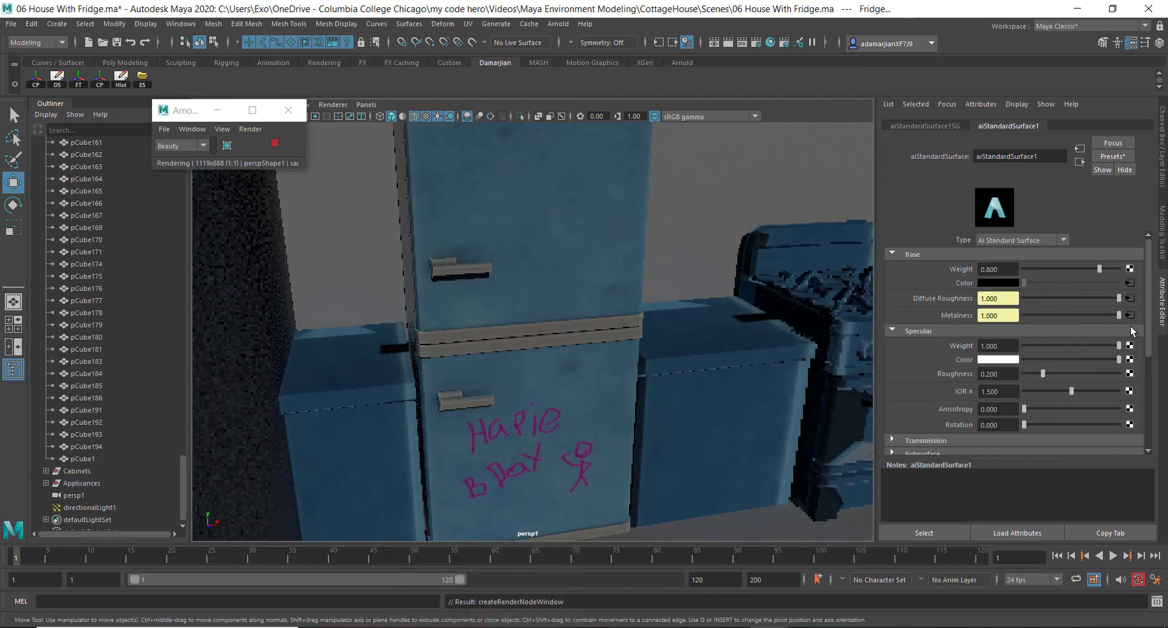
scroll(962, 315, down, 3)
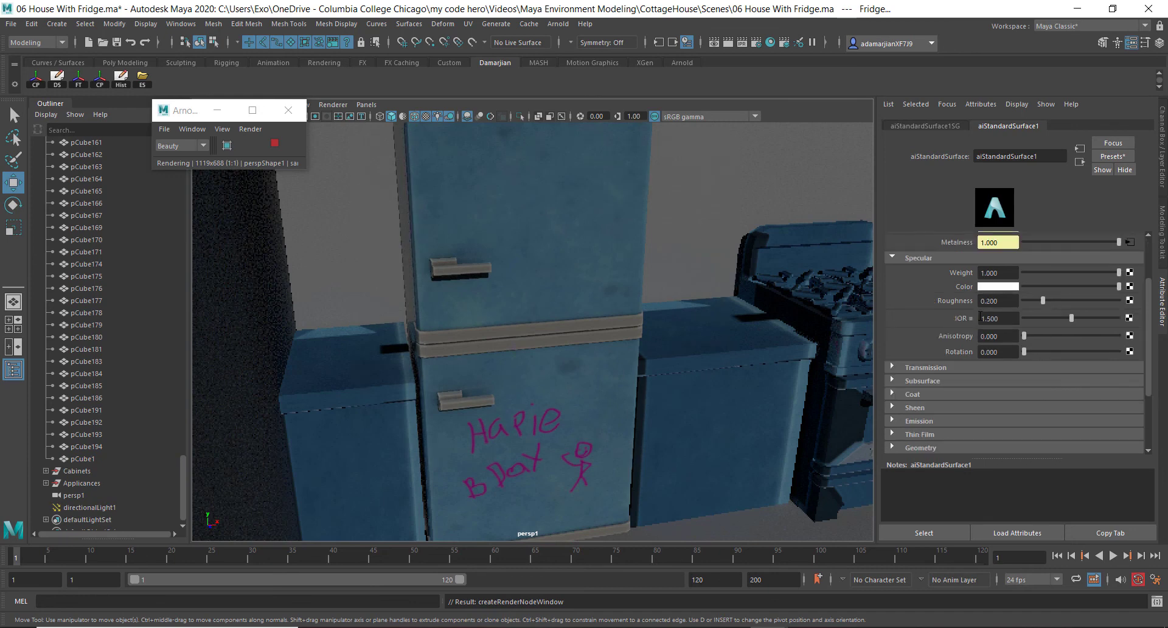
scroll(964, 326, up, 3)
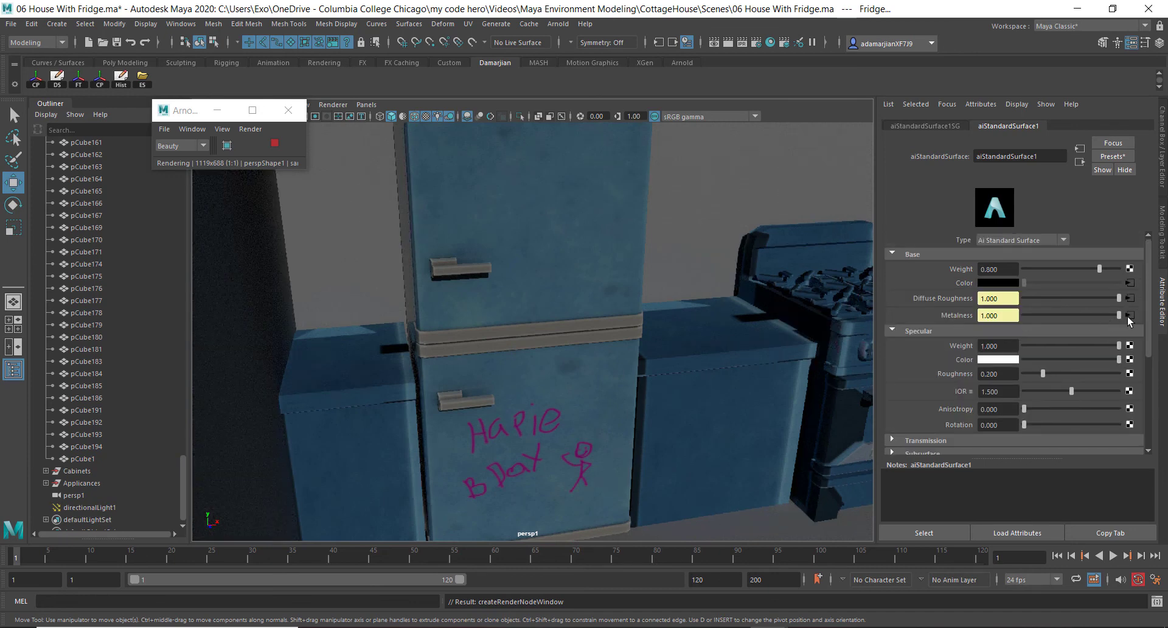
alt+drag(419, 366, 404, 342)
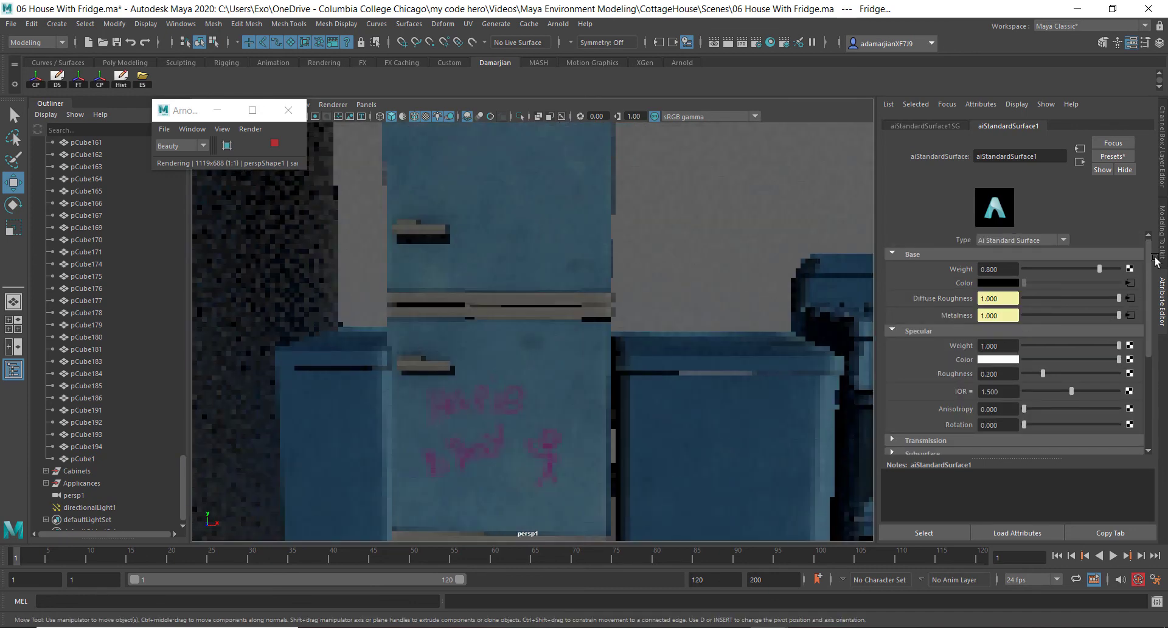
click(1131, 315)
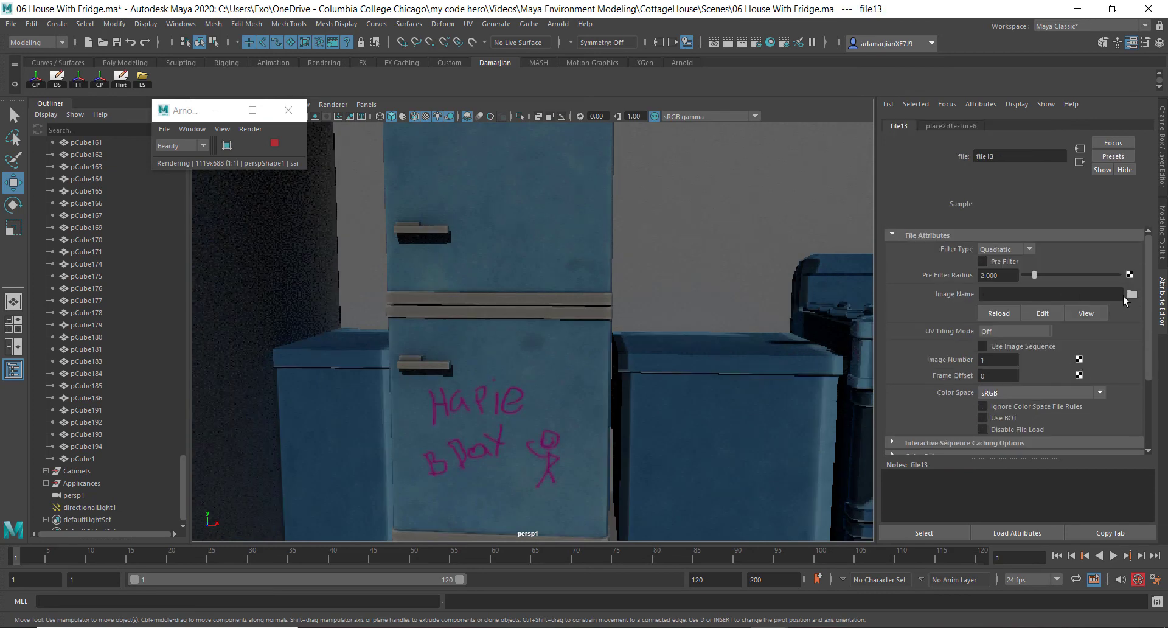
click(1132, 295)
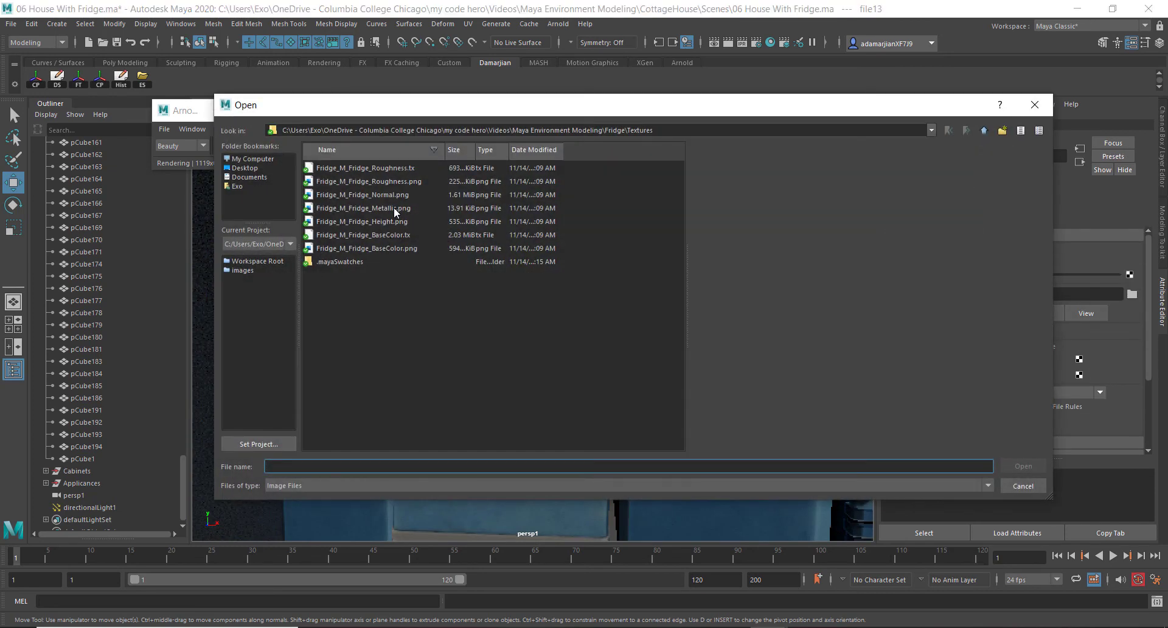
click(395, 208)
click(1023, 466)
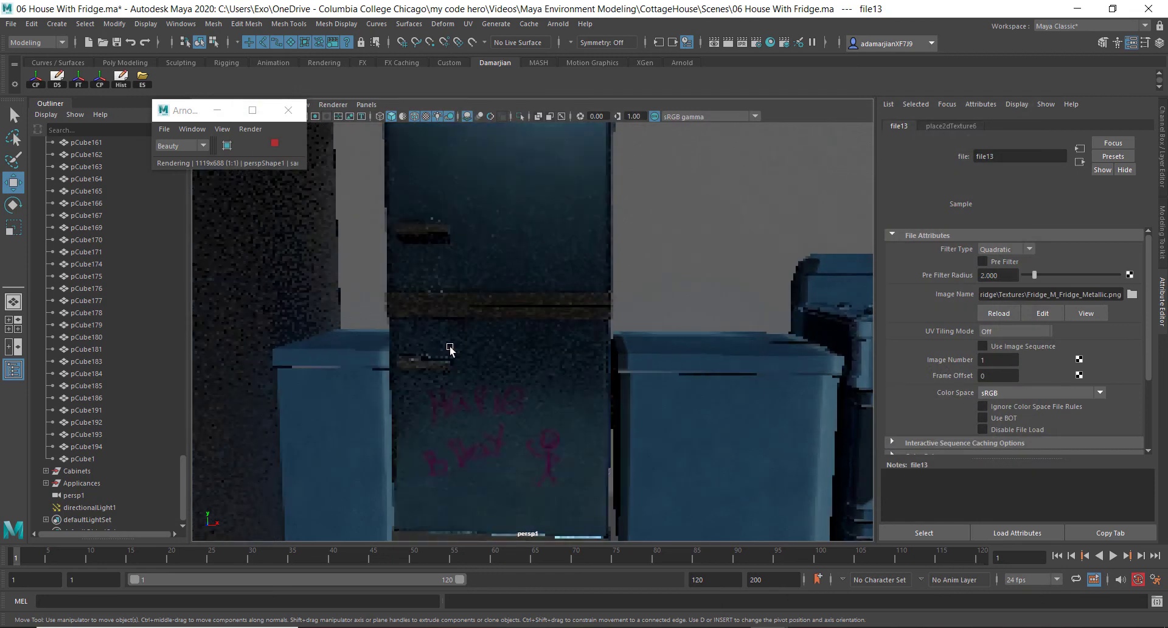
Stop the interactive render and set the directional light's intensity to 2
alt+drag(450, 347, 499, 340)
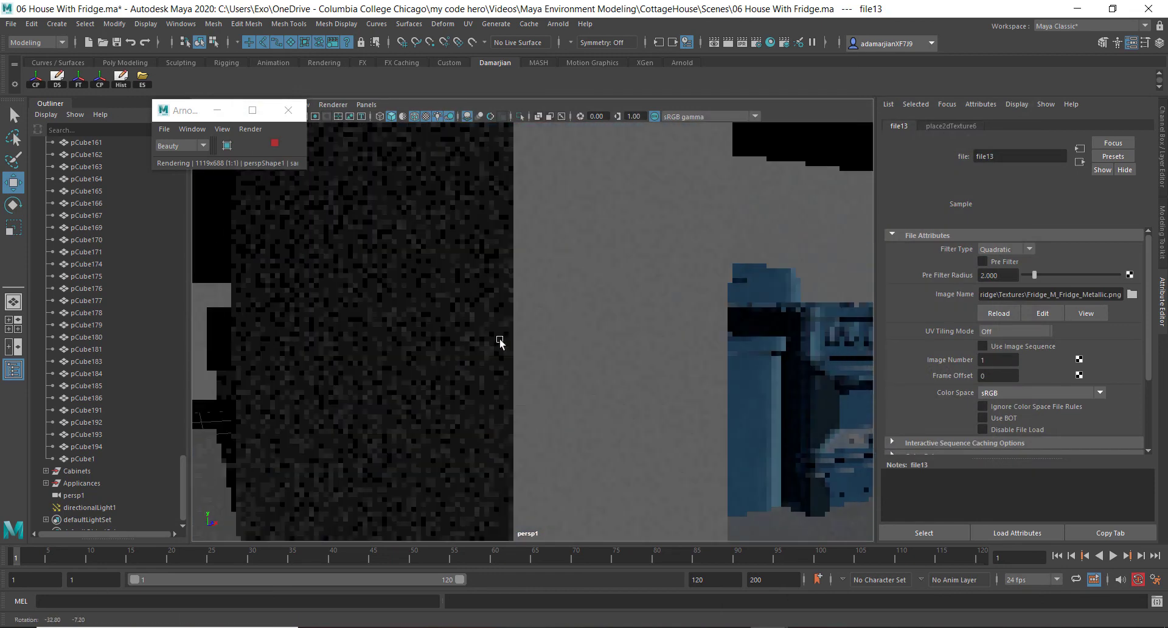
scroll(657, 298, down, 4)
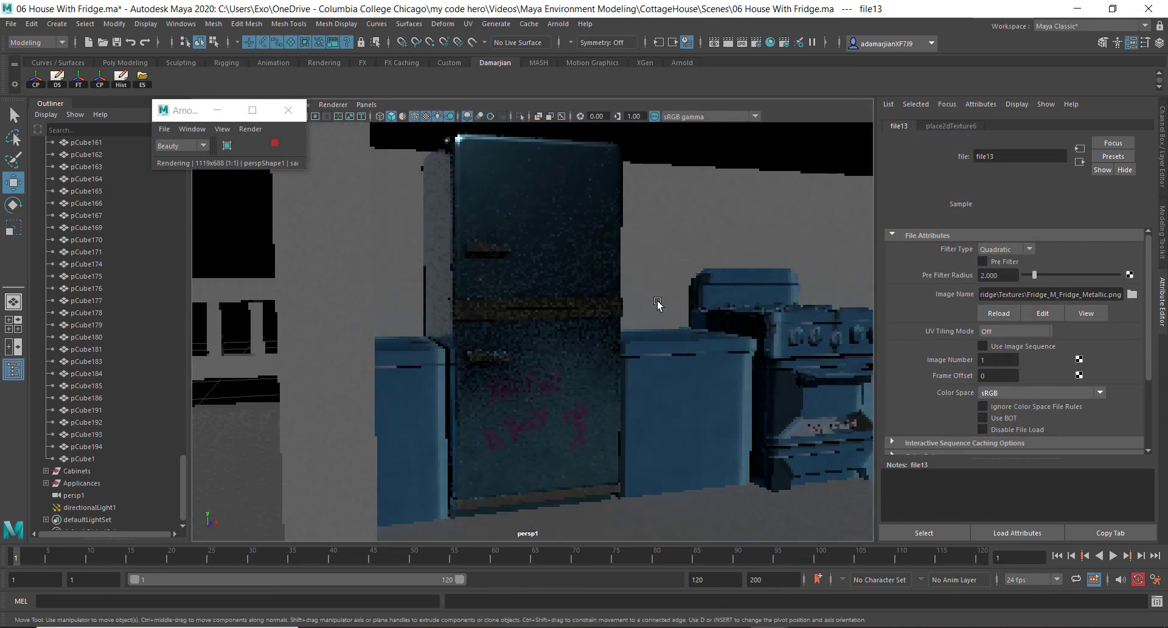
scroll(657, 301, down, 5)
alt+drag(657, 305, 651, 389)
scroll(494, 354, down, 8)
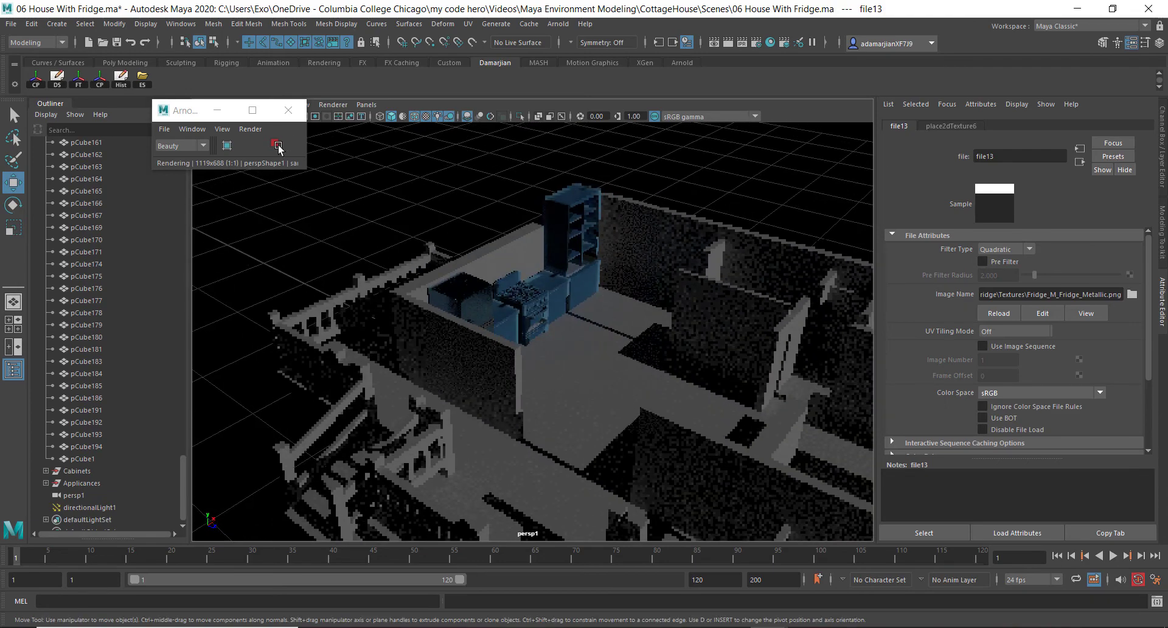
click(278, 146)
alt+drag(724, 289, 746, 251)
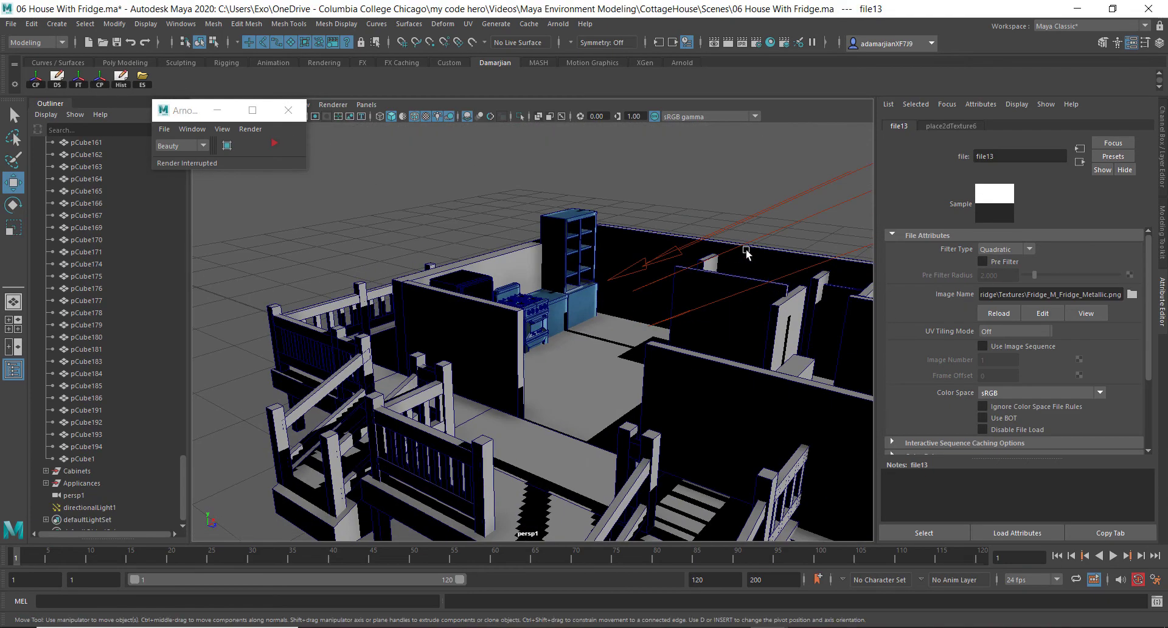
click(747, 251)
click(767, 237)
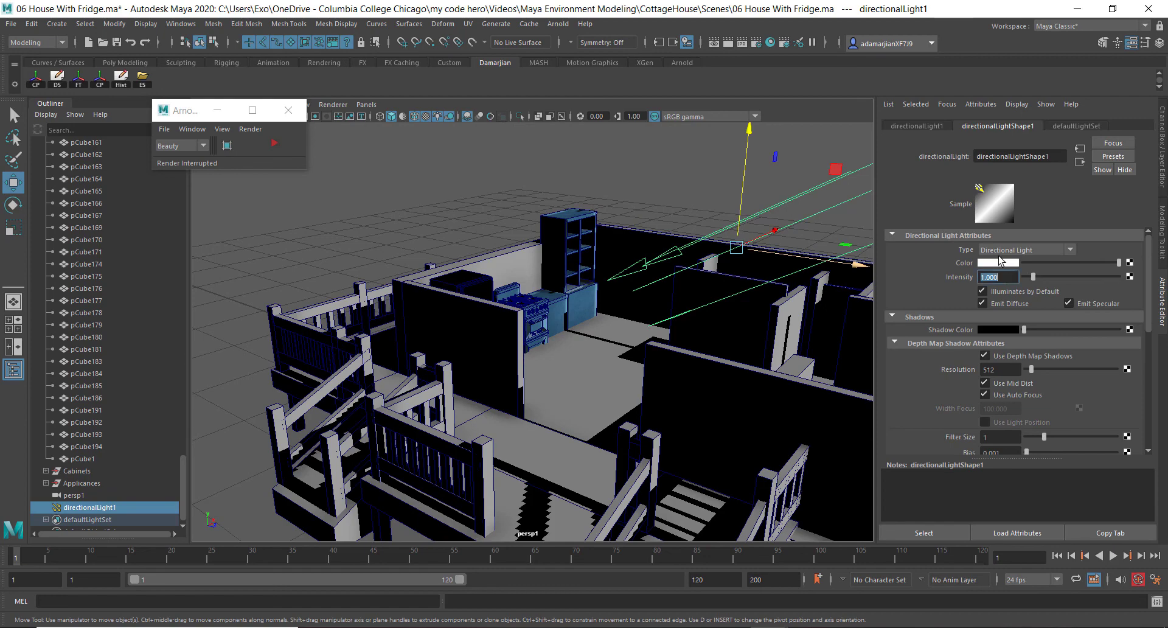
text(2)
key(Return)
Select the fridge and restart the Arnold interactive render in the viewport
alt+drag(517, 313, 335, 283)
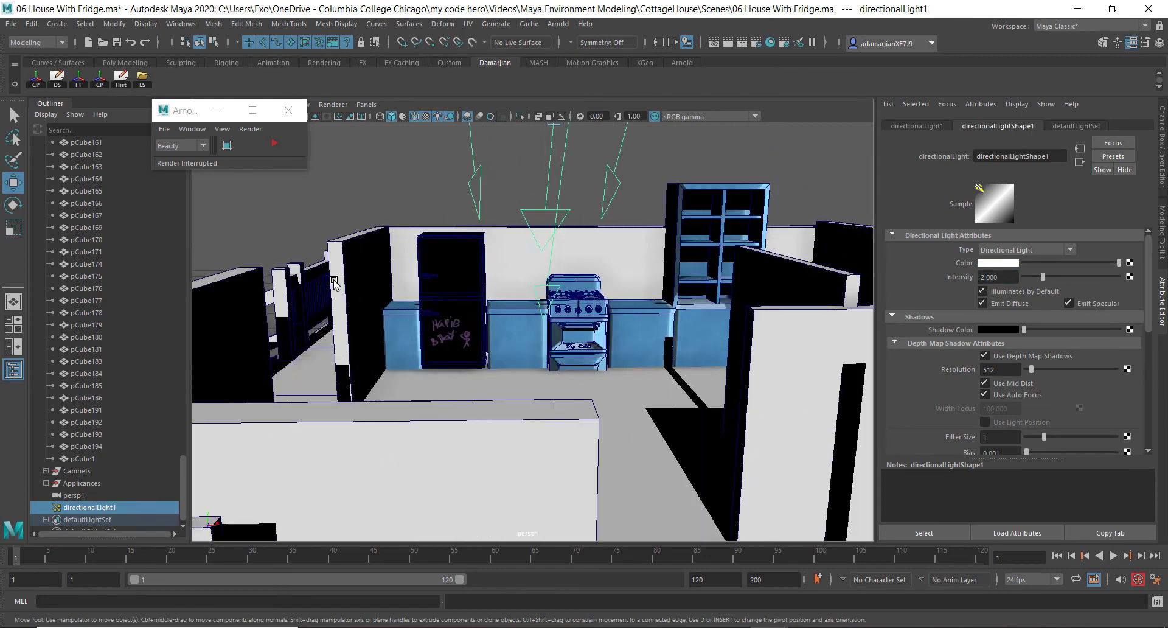
alt+right_drag(334, 284, 448, 364)
click(283, 185)
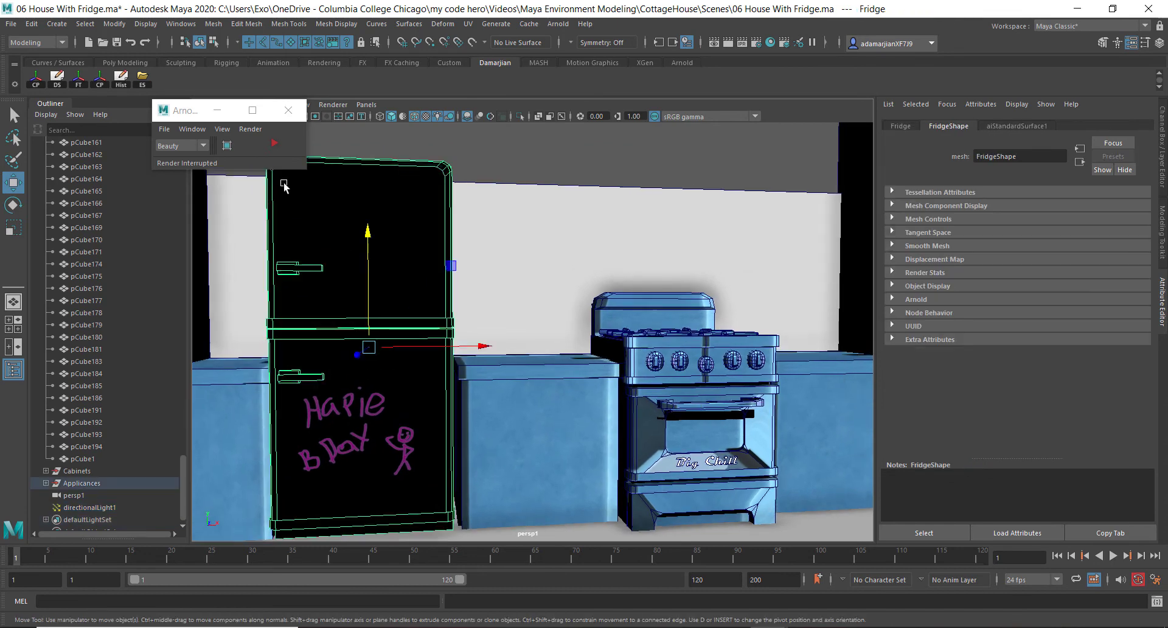
click(211, 143)
click(207, 142)
click(207, 143)
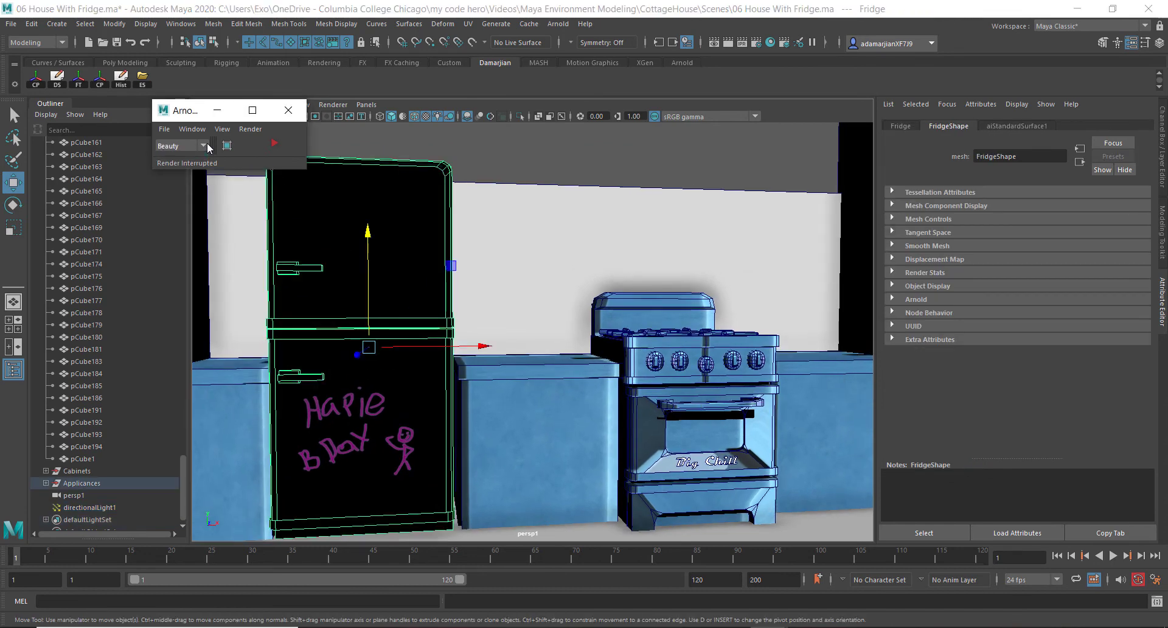
click(275, 143)
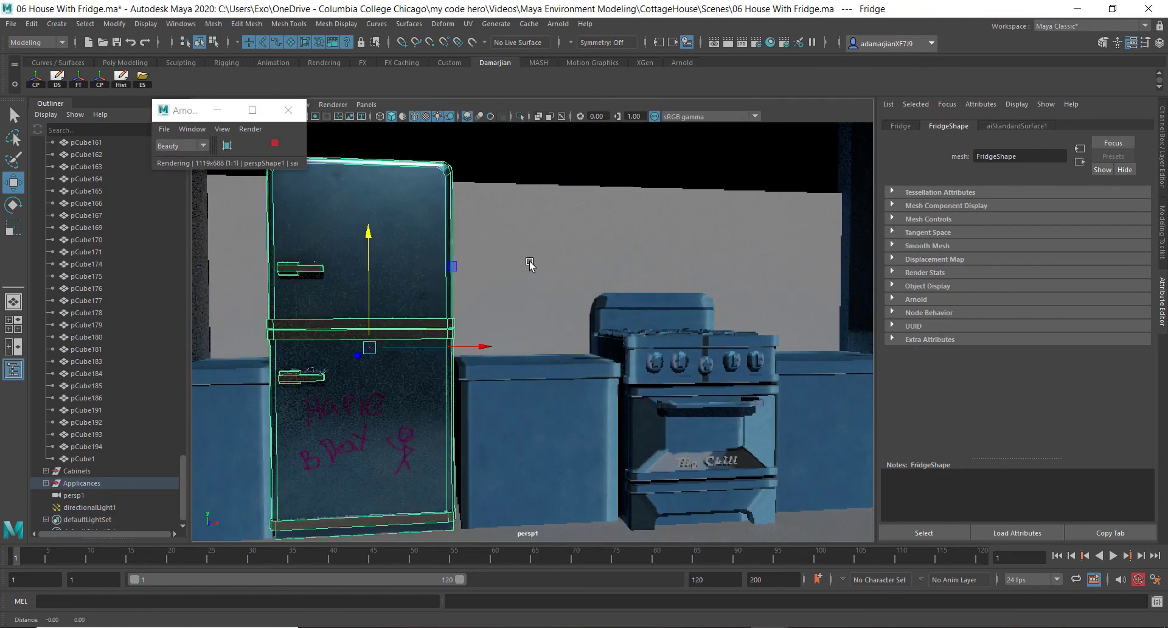
Render the current frame with Arnold in the Render View and close it
alt+drag(527, 287, 555, 256)
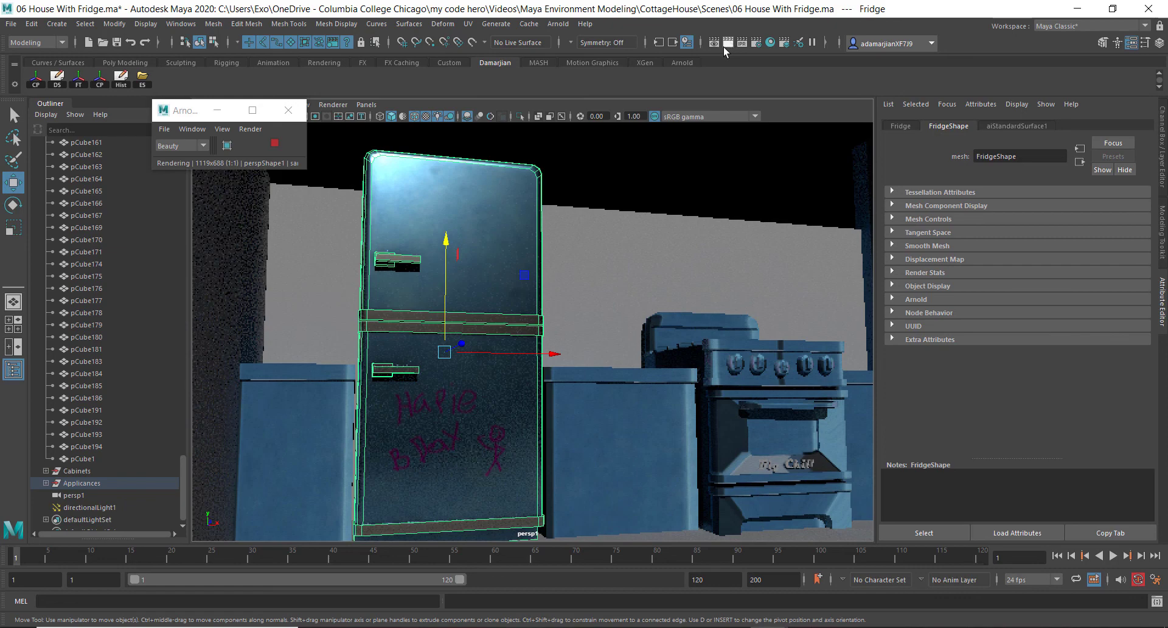
click(727, 44)
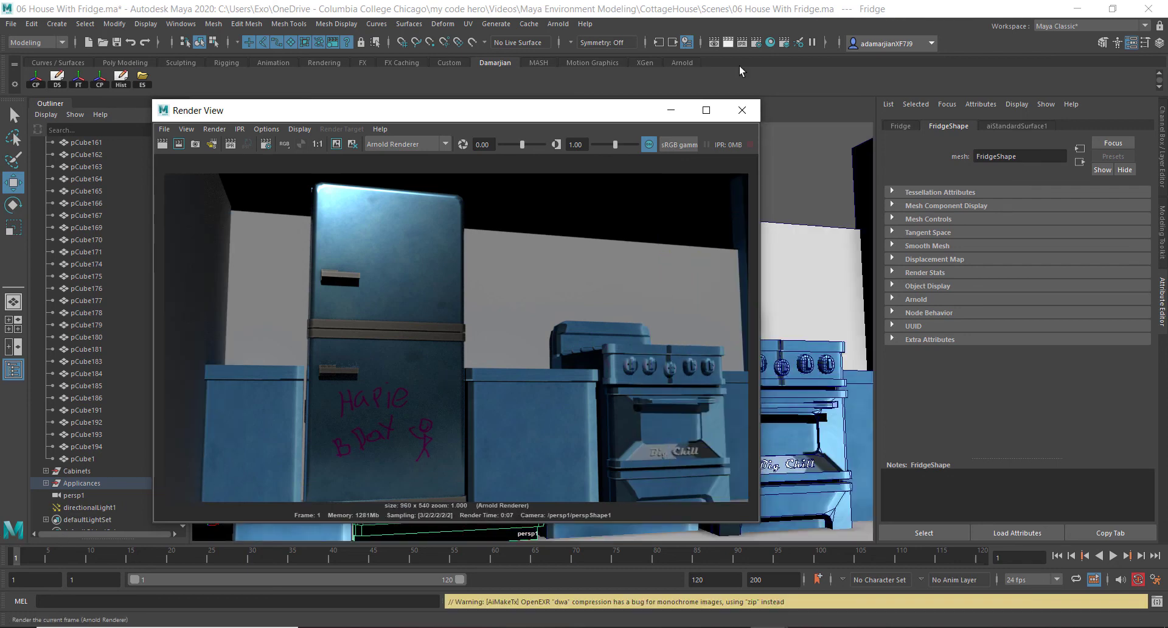
click(742, 114)
Switch the viewport renderer from Arnold to Viewport 2.0
mouse_move(627, 243)
alt+mouse_down()
mouse_move(595, 255)
mouse_move(618, 250)
alt+mouse_up()
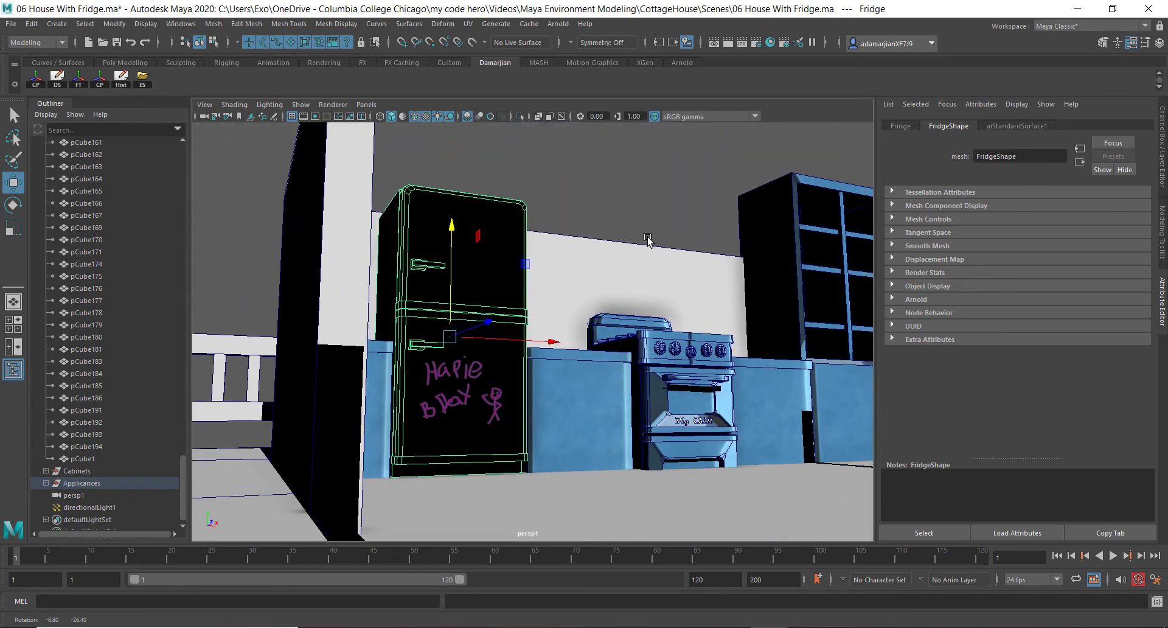
alt+drag(517, 231, 481, 231)
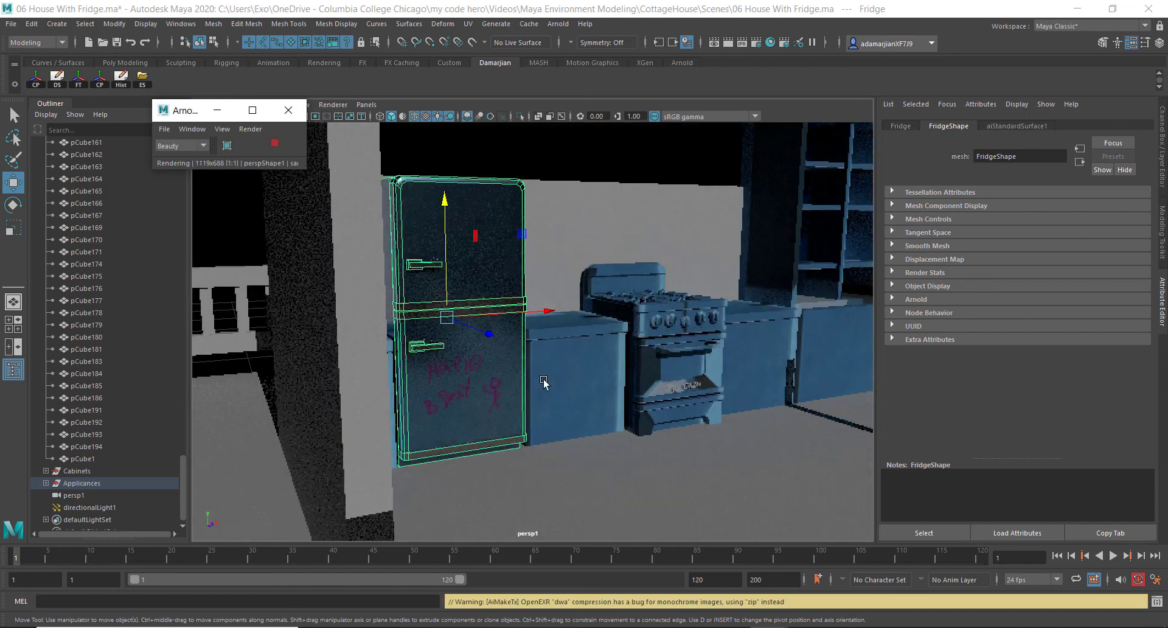
alt+drag(544, 382, 509, 360)
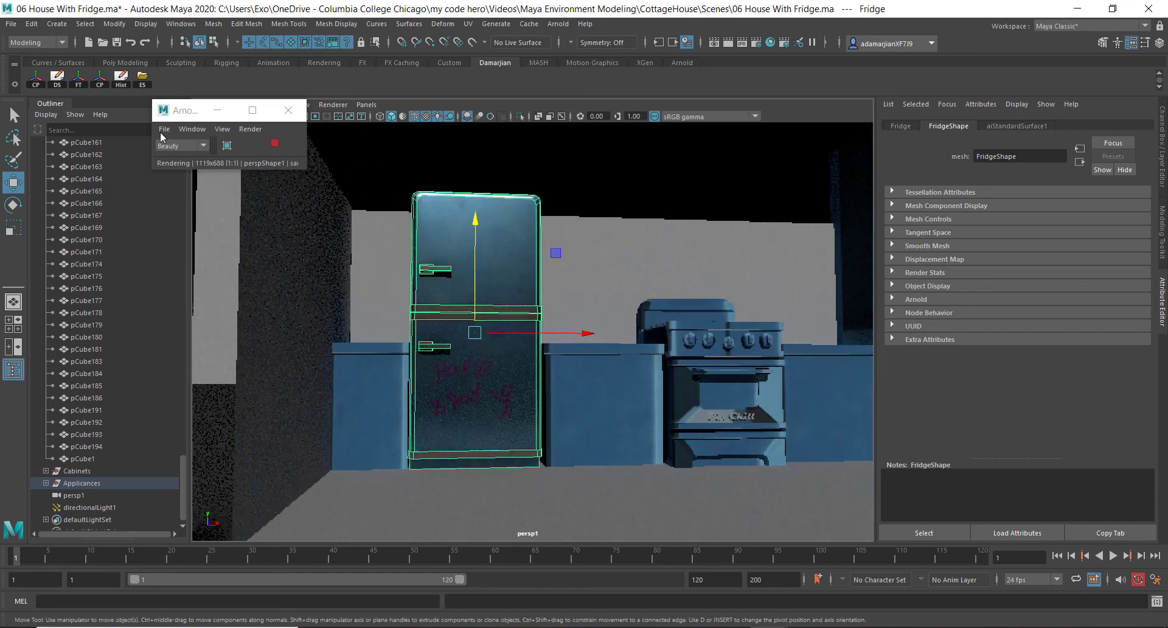
alt+drag(336, 217, 445, 338)
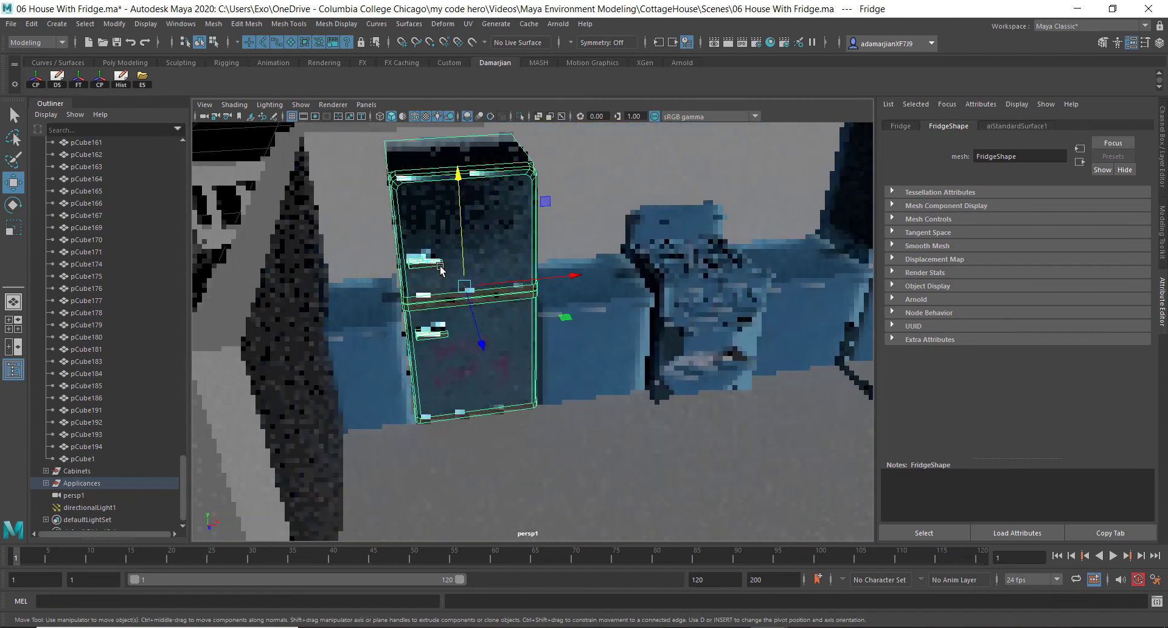
click(323, 107)
click(328, 113)
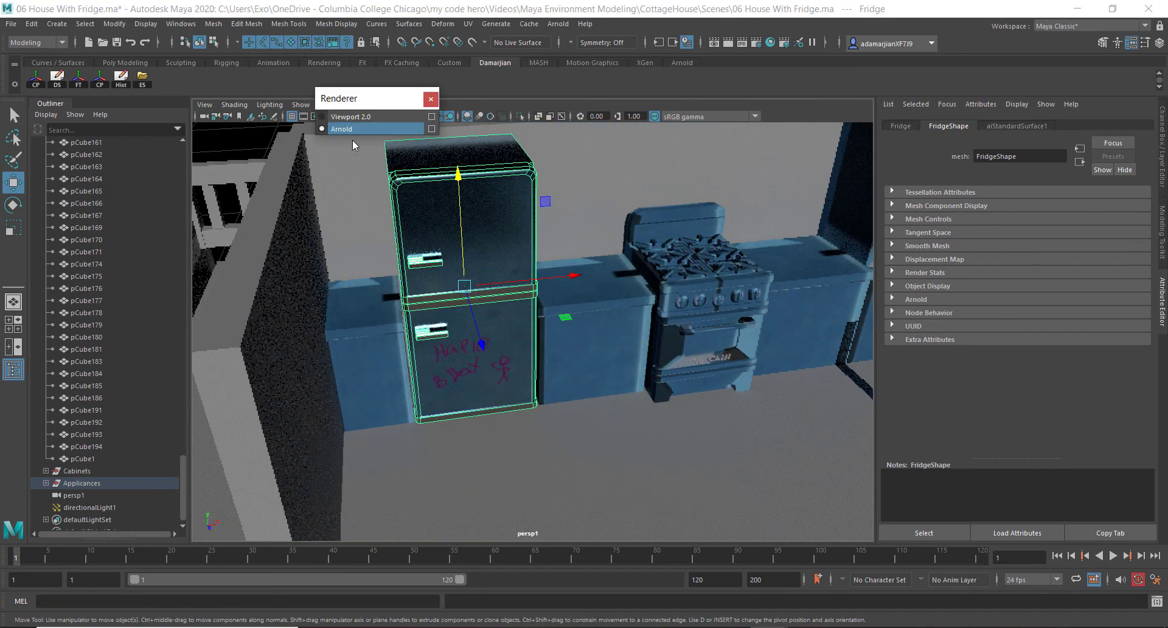
click(352, 117)
click(431, 98)
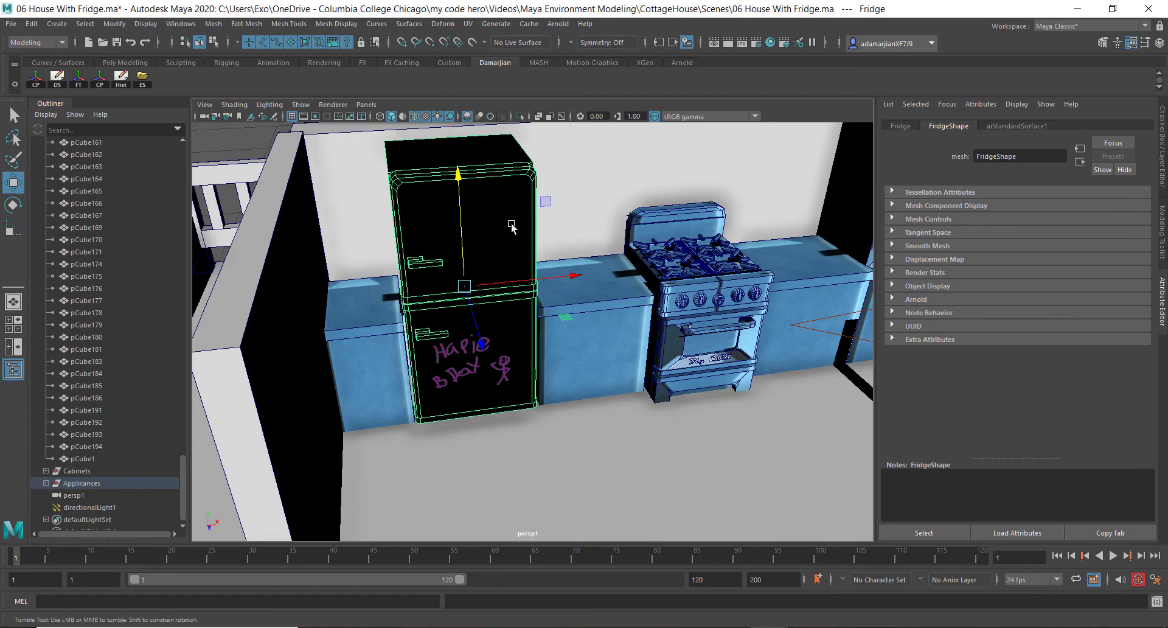